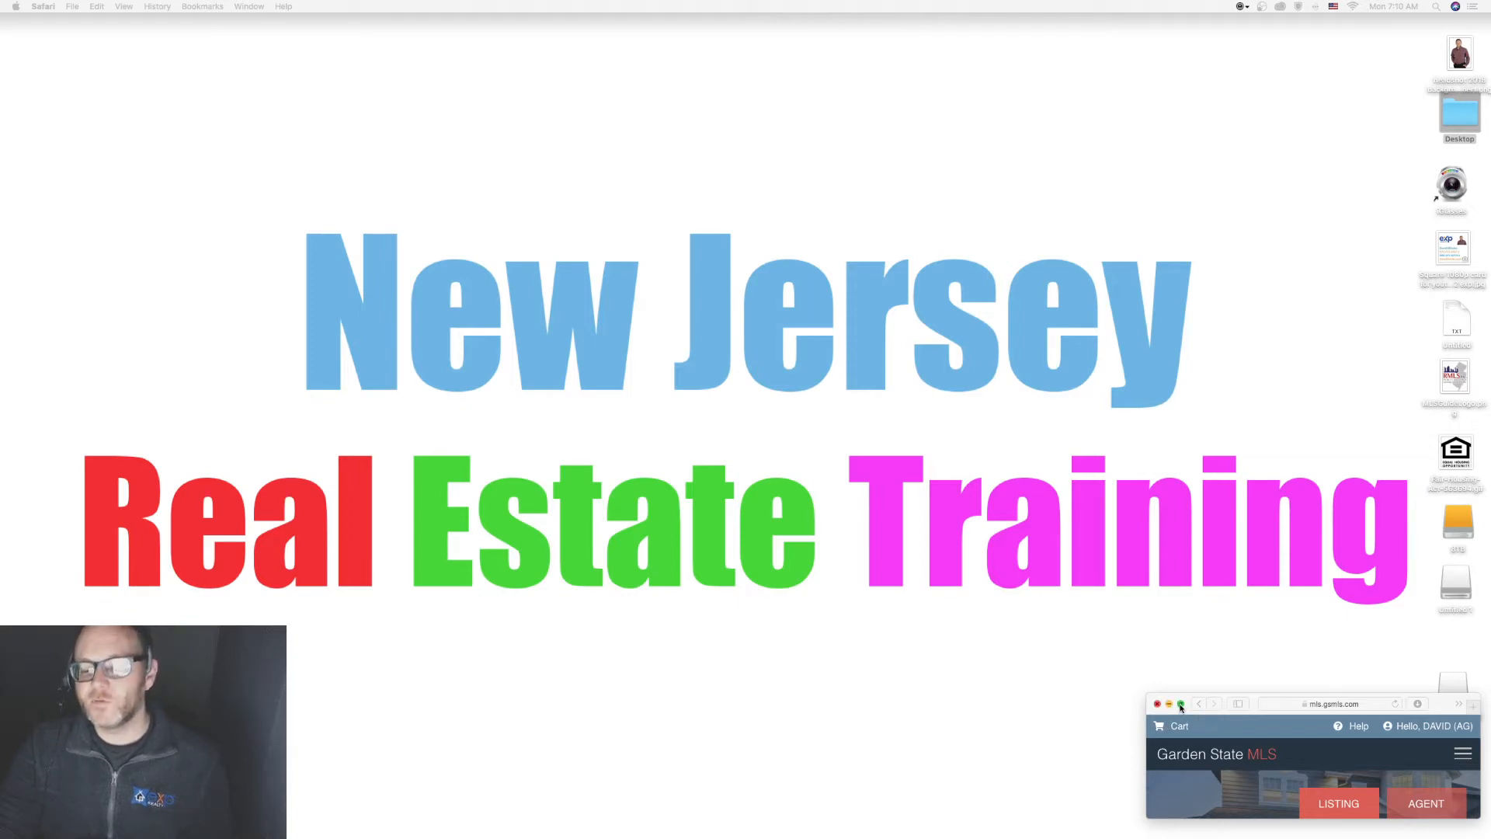
Step: Maximize the Safari window and choose Add Contact from the CONTACTS menu
left_click(1181, 704)
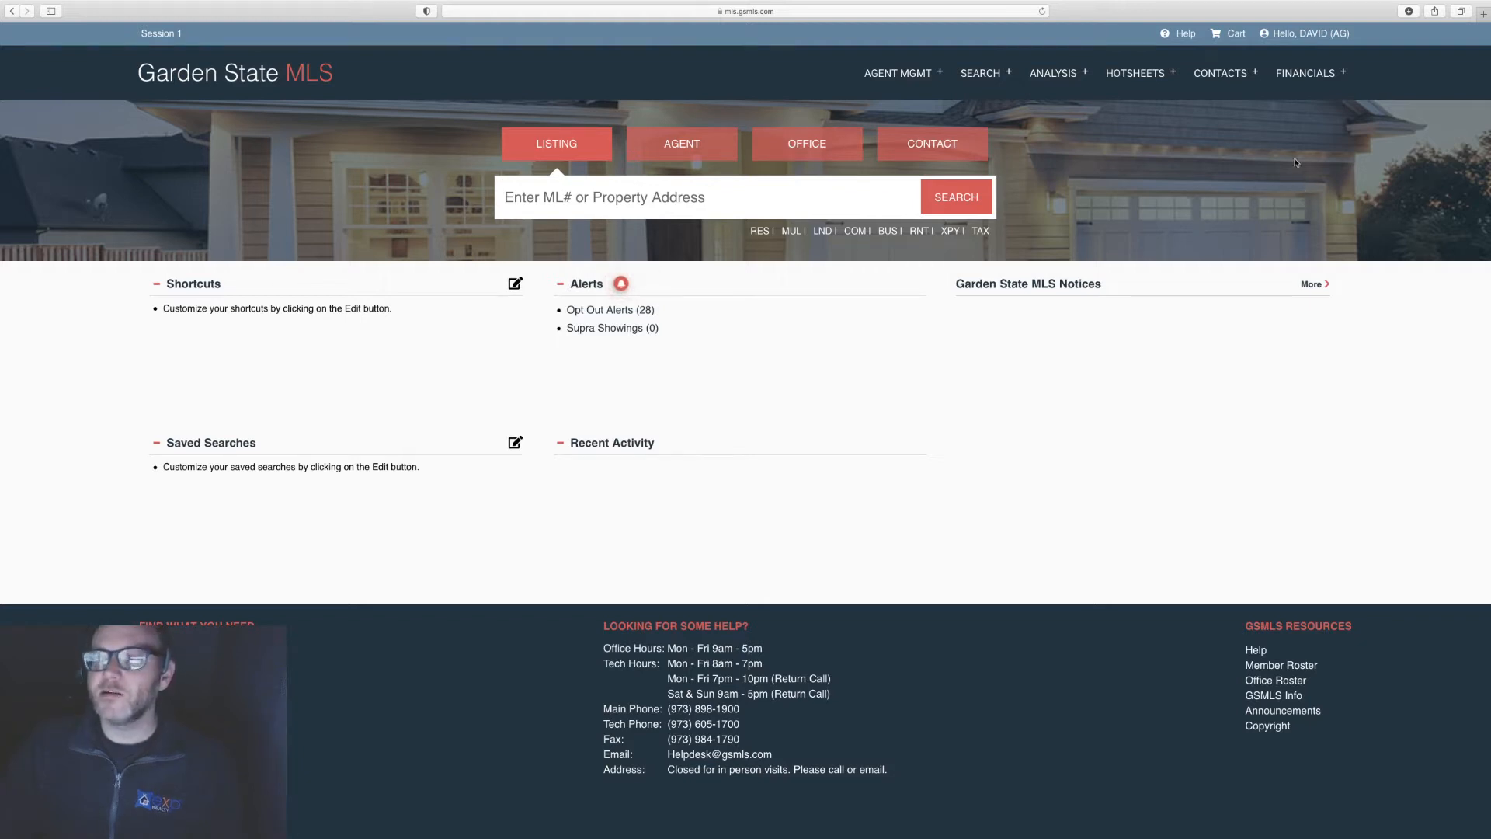
left_click(1220, 73)
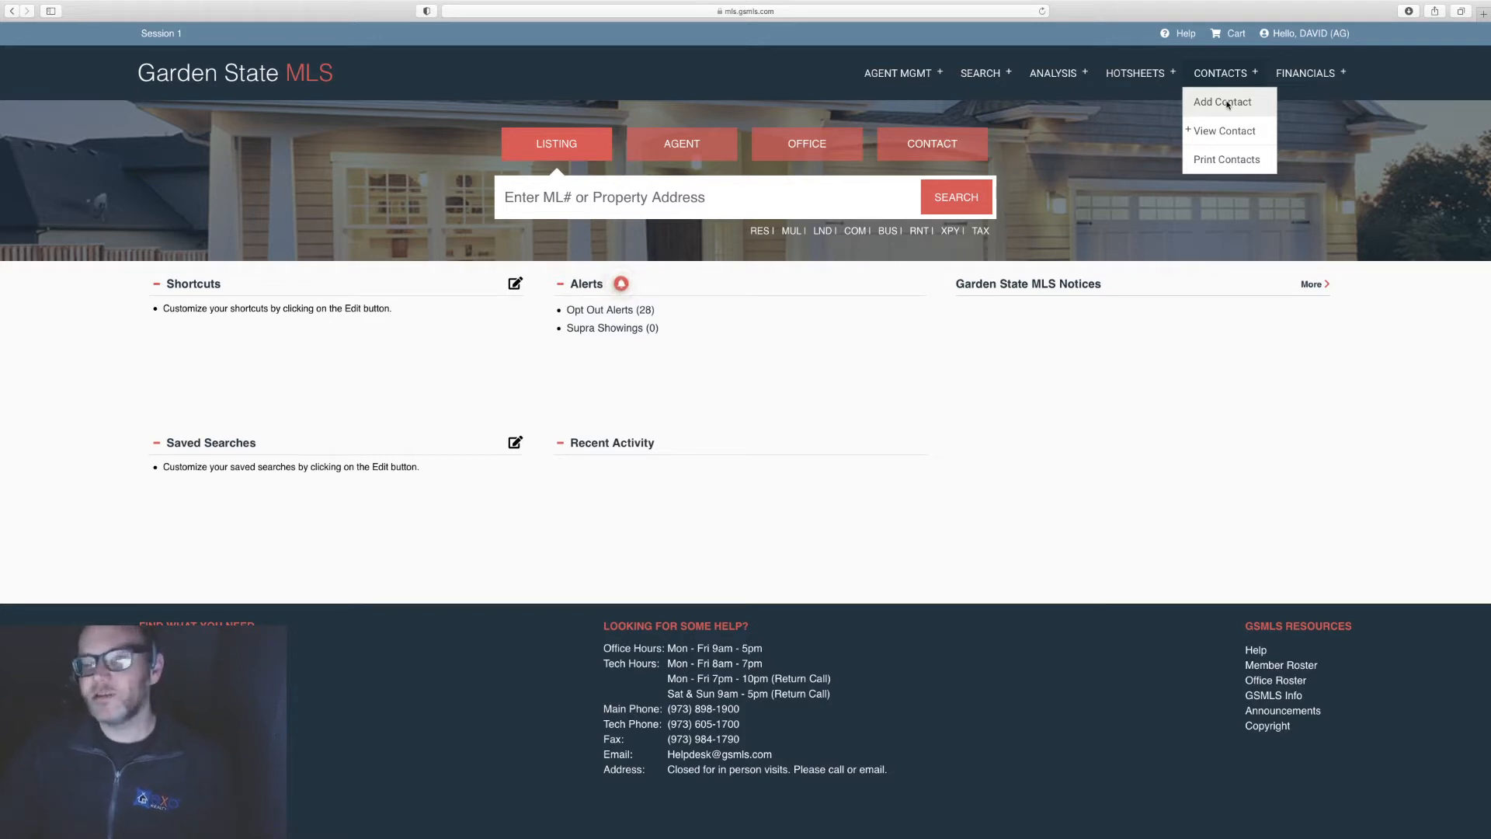
left_click(1224, 102)
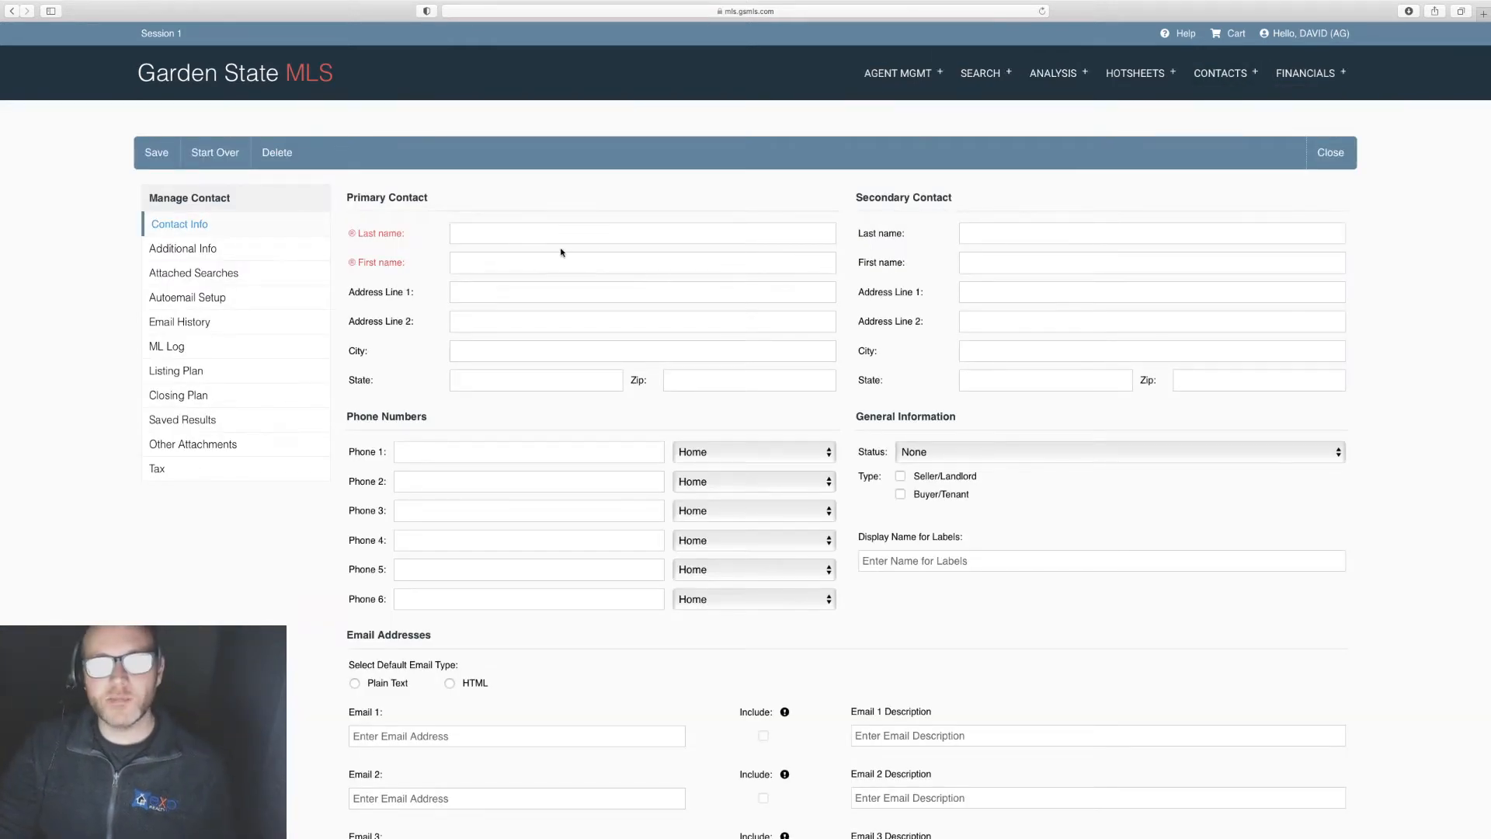
Step: Enter the contact's last name and first name
left_click(517, 238)
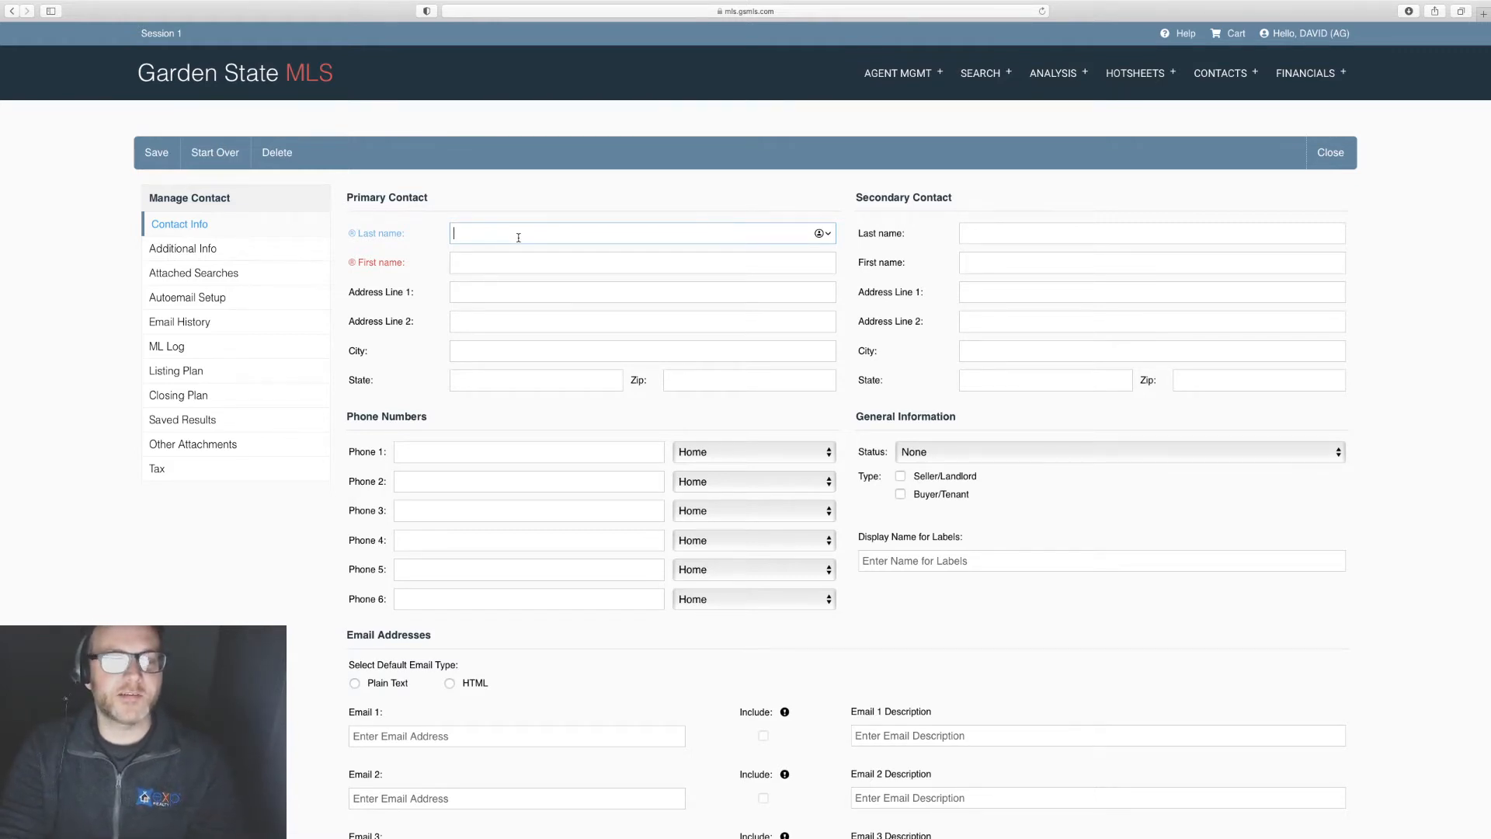
type("R")
key("BackSpace")
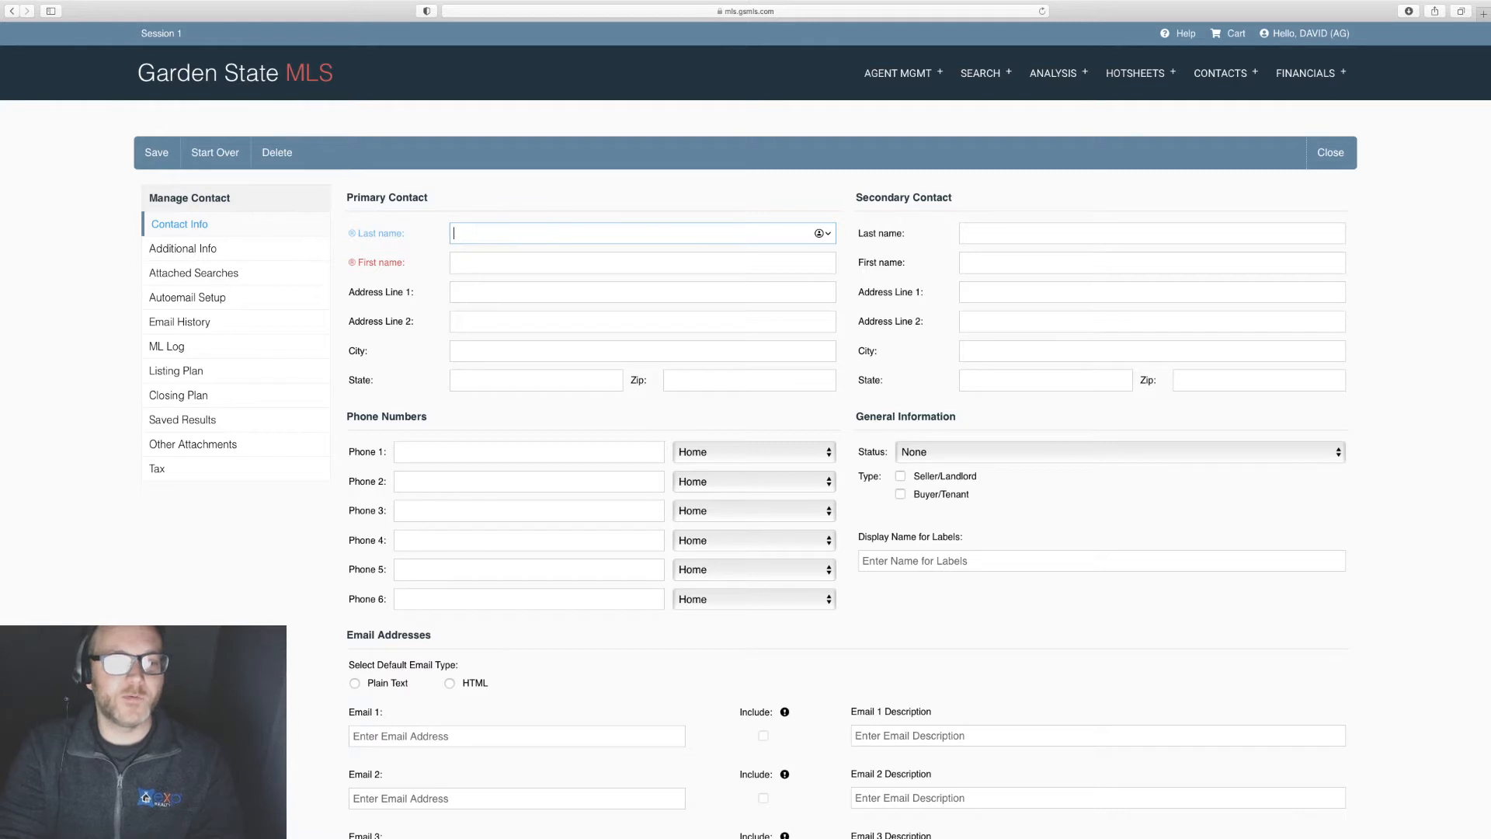
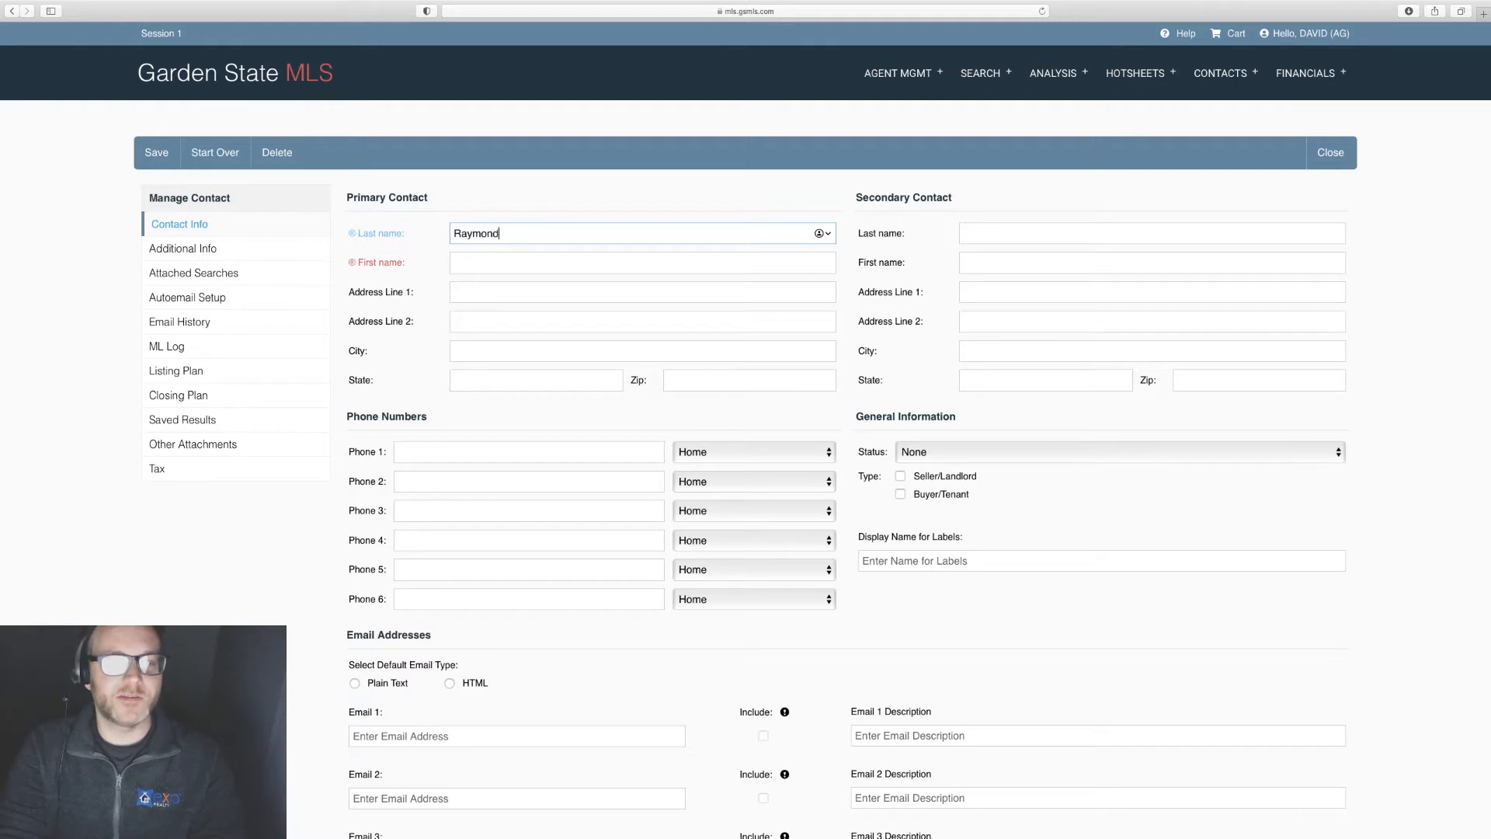
key("Tab")
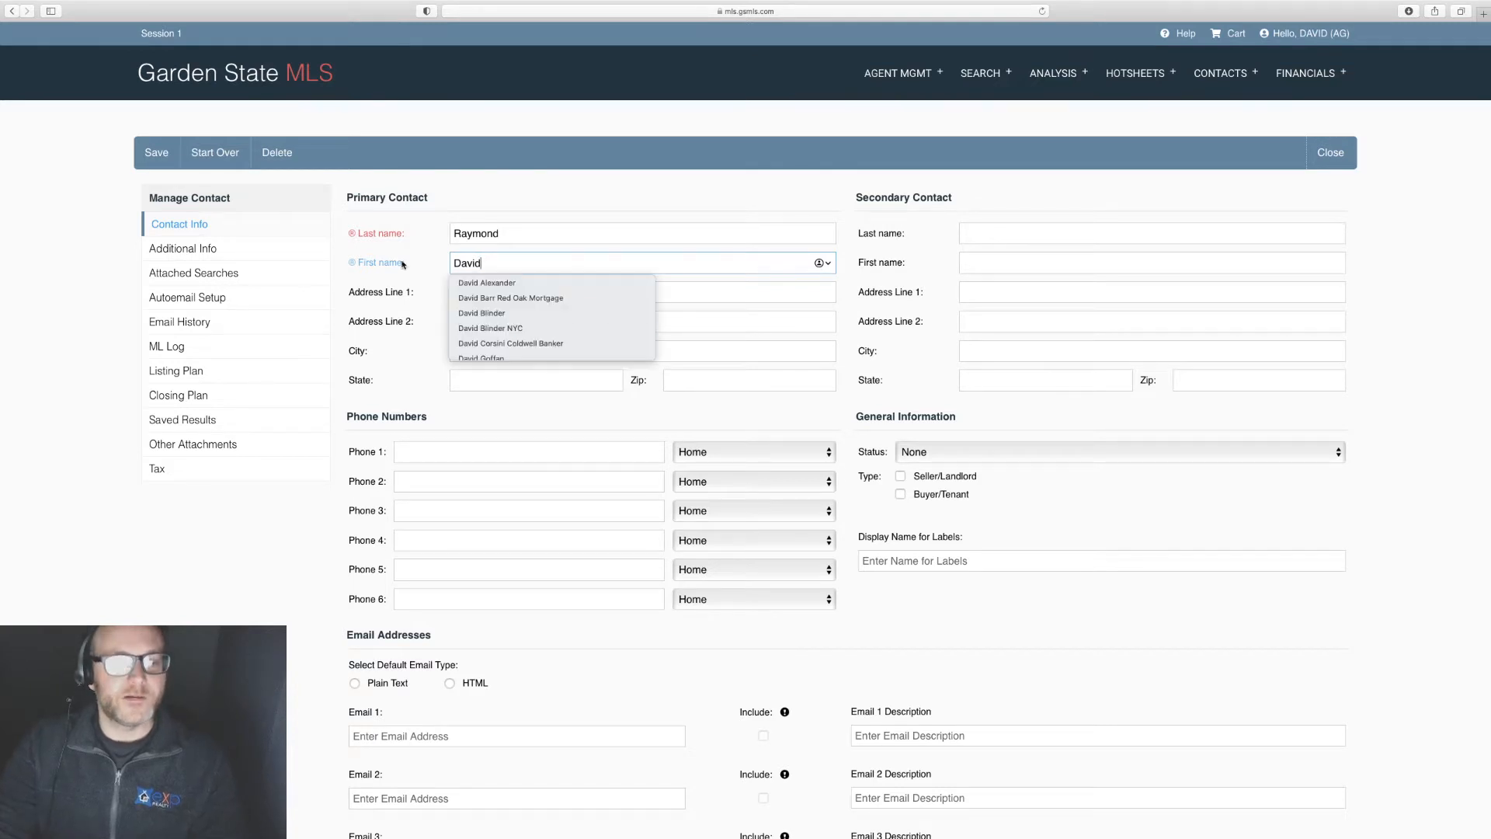
left_click(407, 209)
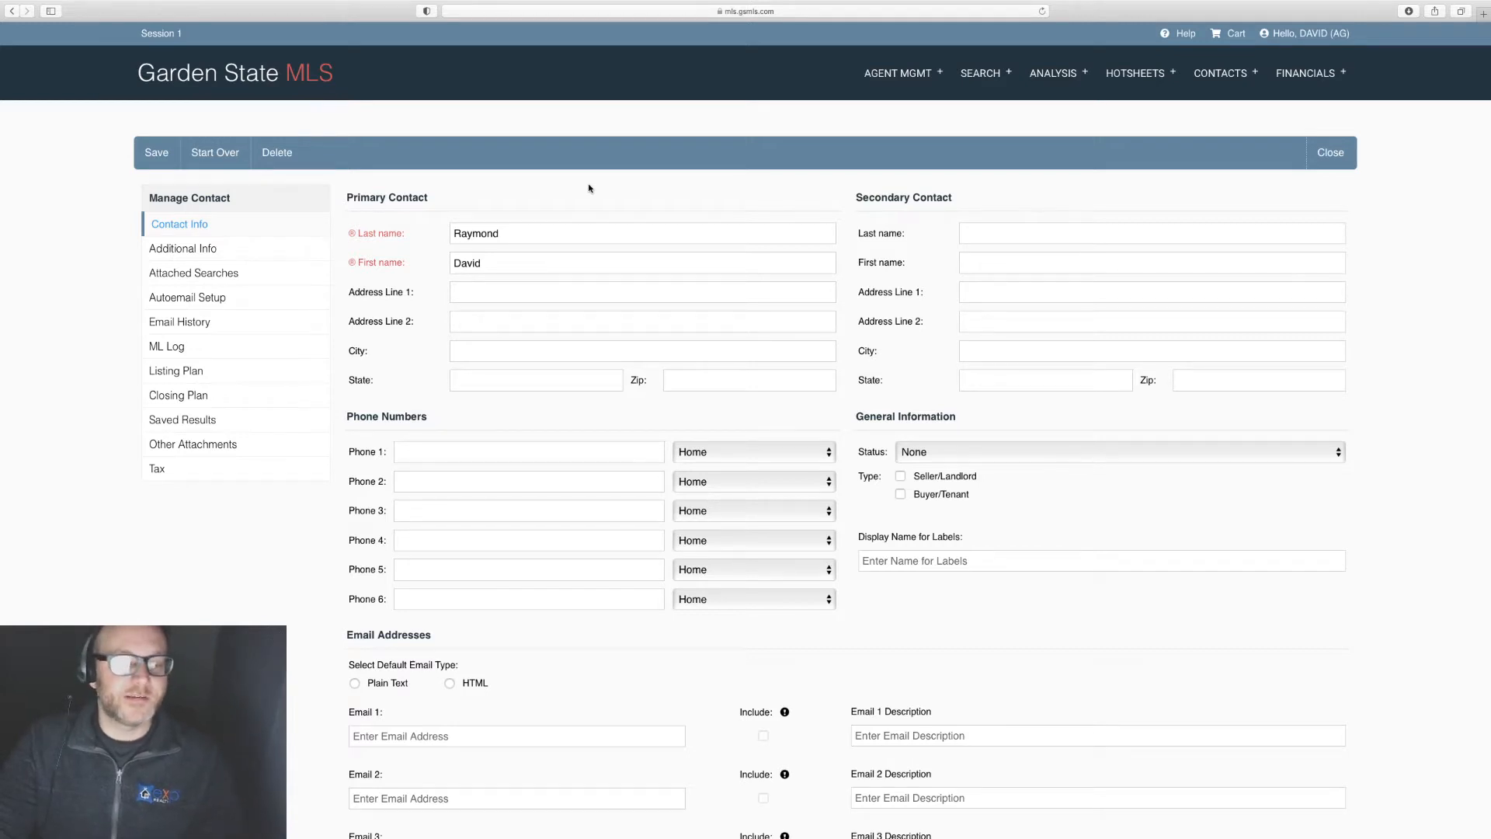
Step: Set the email type to HTML and enter the contact's Email 1 address
scroll(589, 188, "down", 1)
scroll(589, 189, "up", 1)
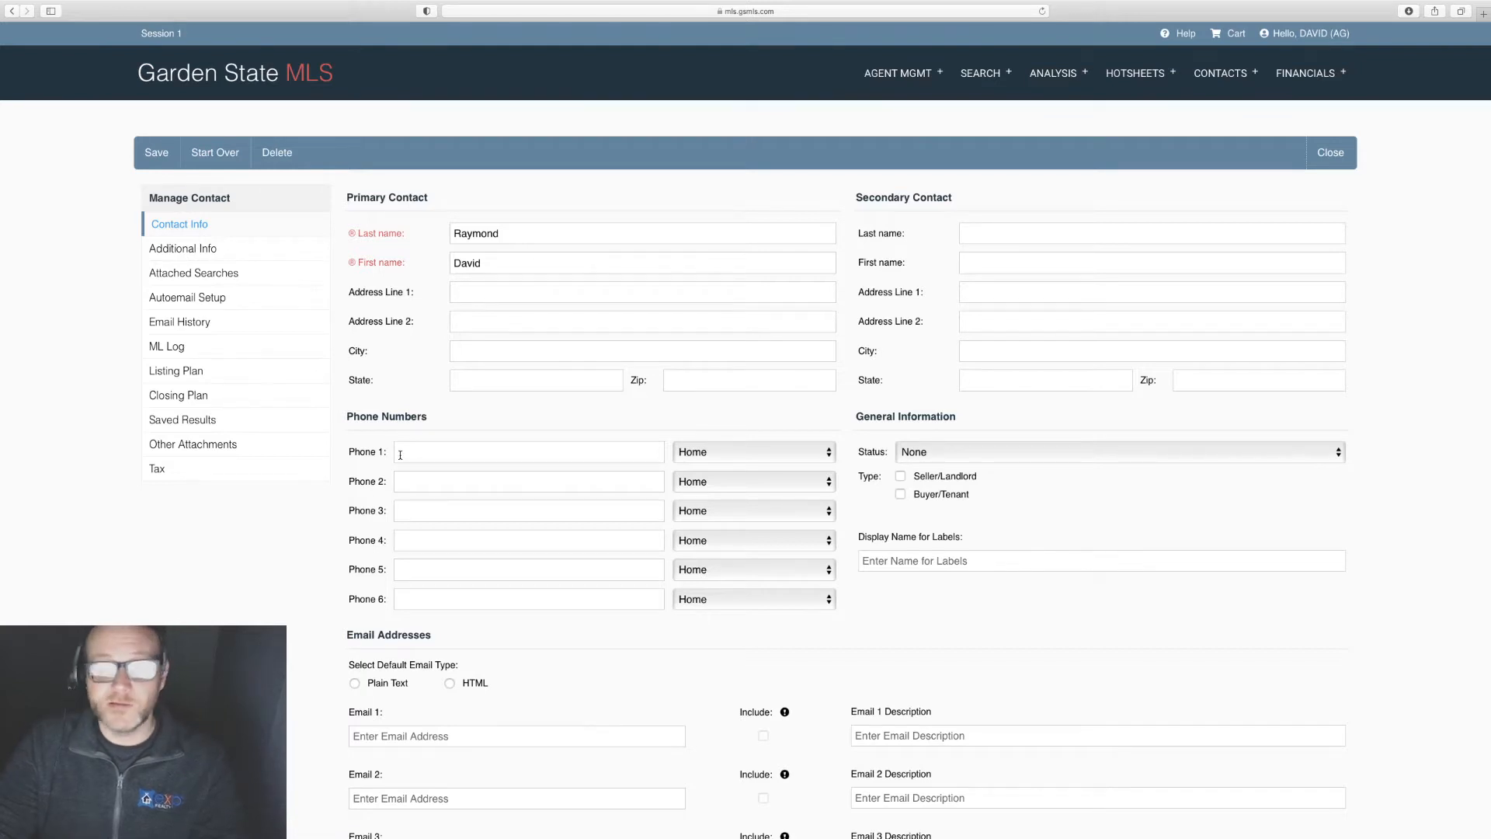
scroll(400, 454, "down", 5)
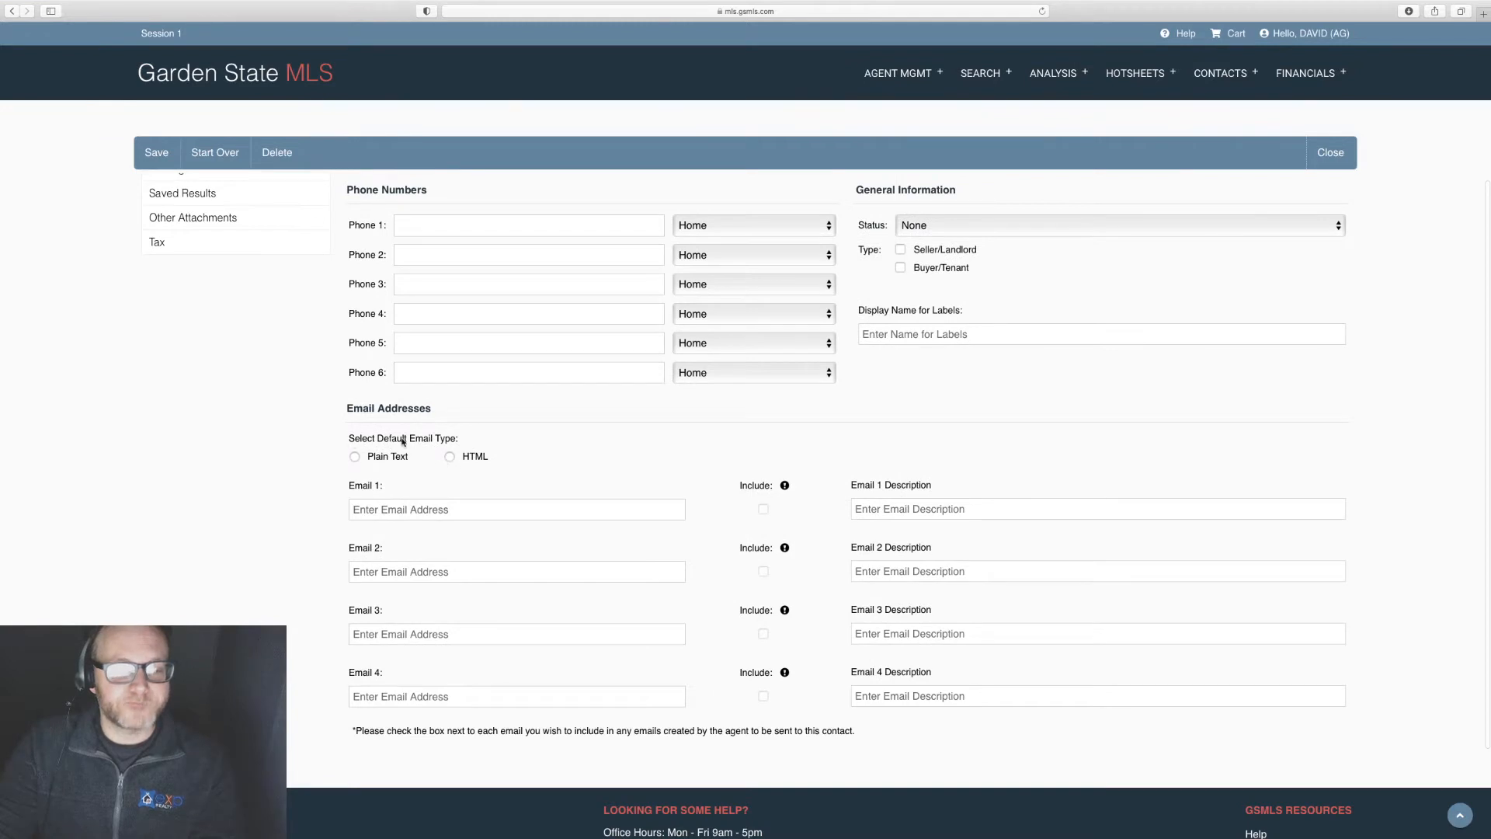
left_click(449, 457)
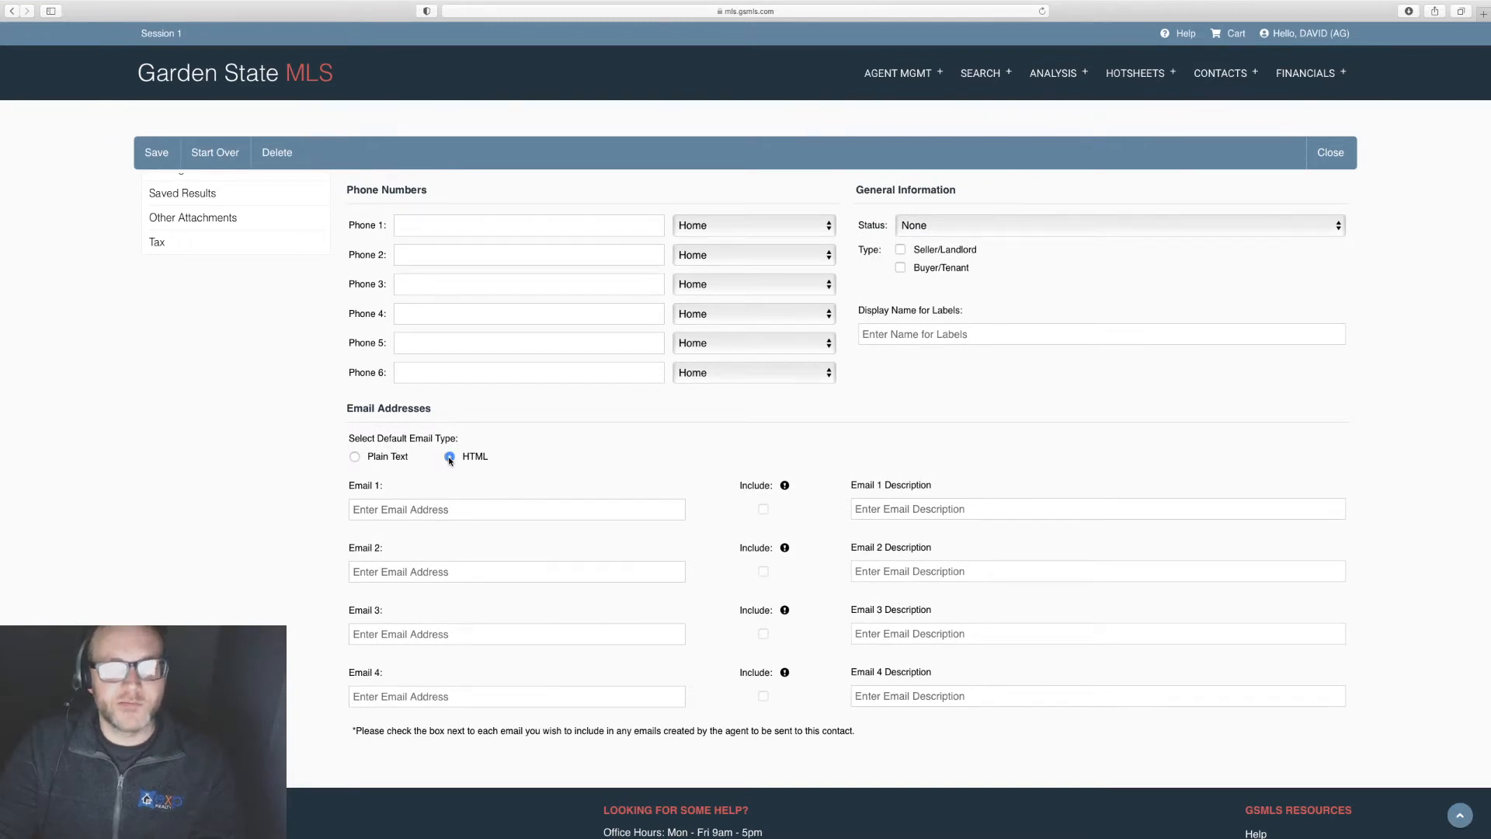
left_click(458, 510)
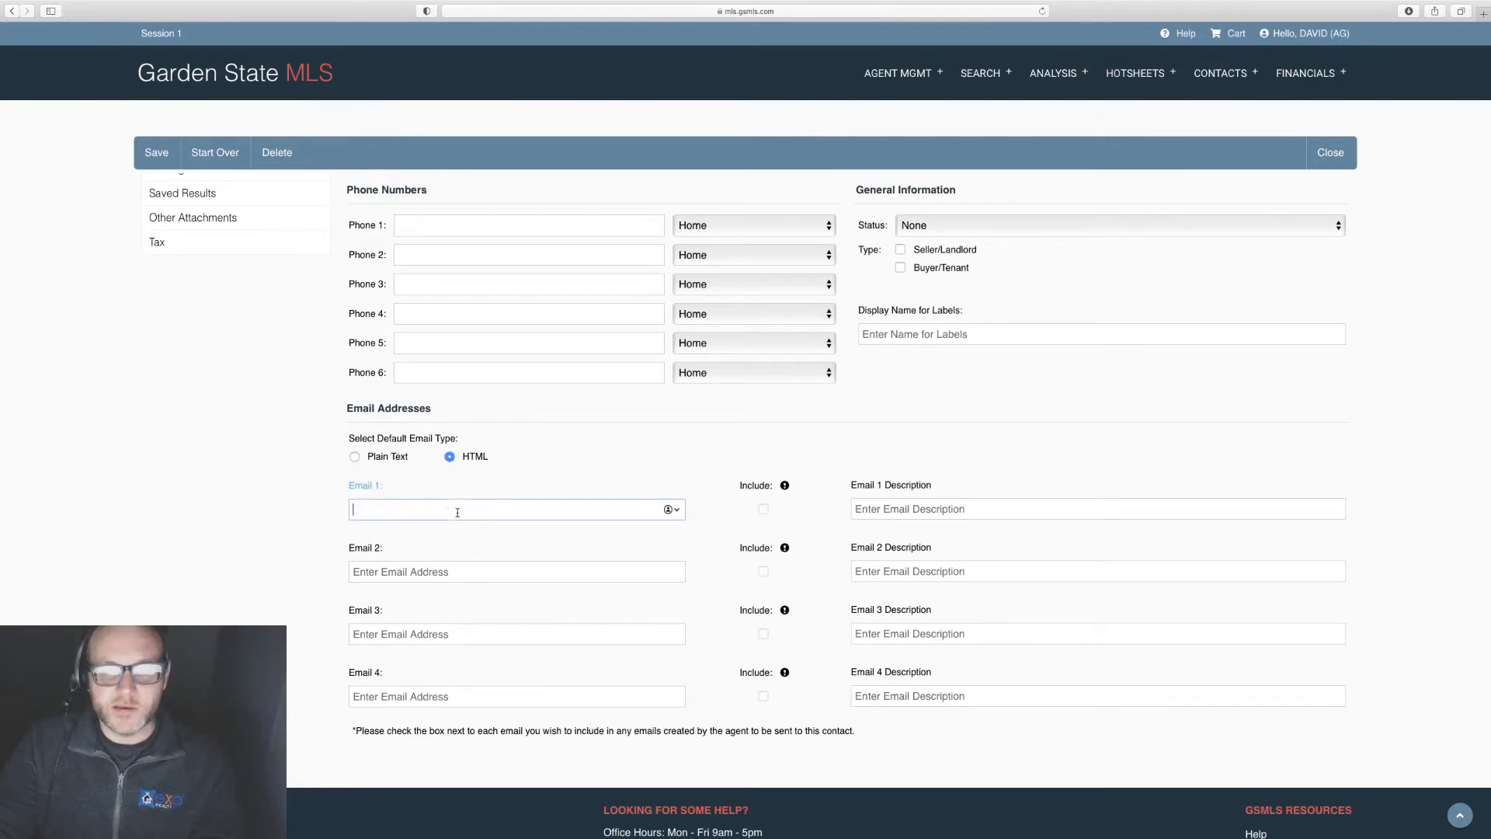
scroll(457, 513, "up", 5)
scroll(458, 513, "down", 3)
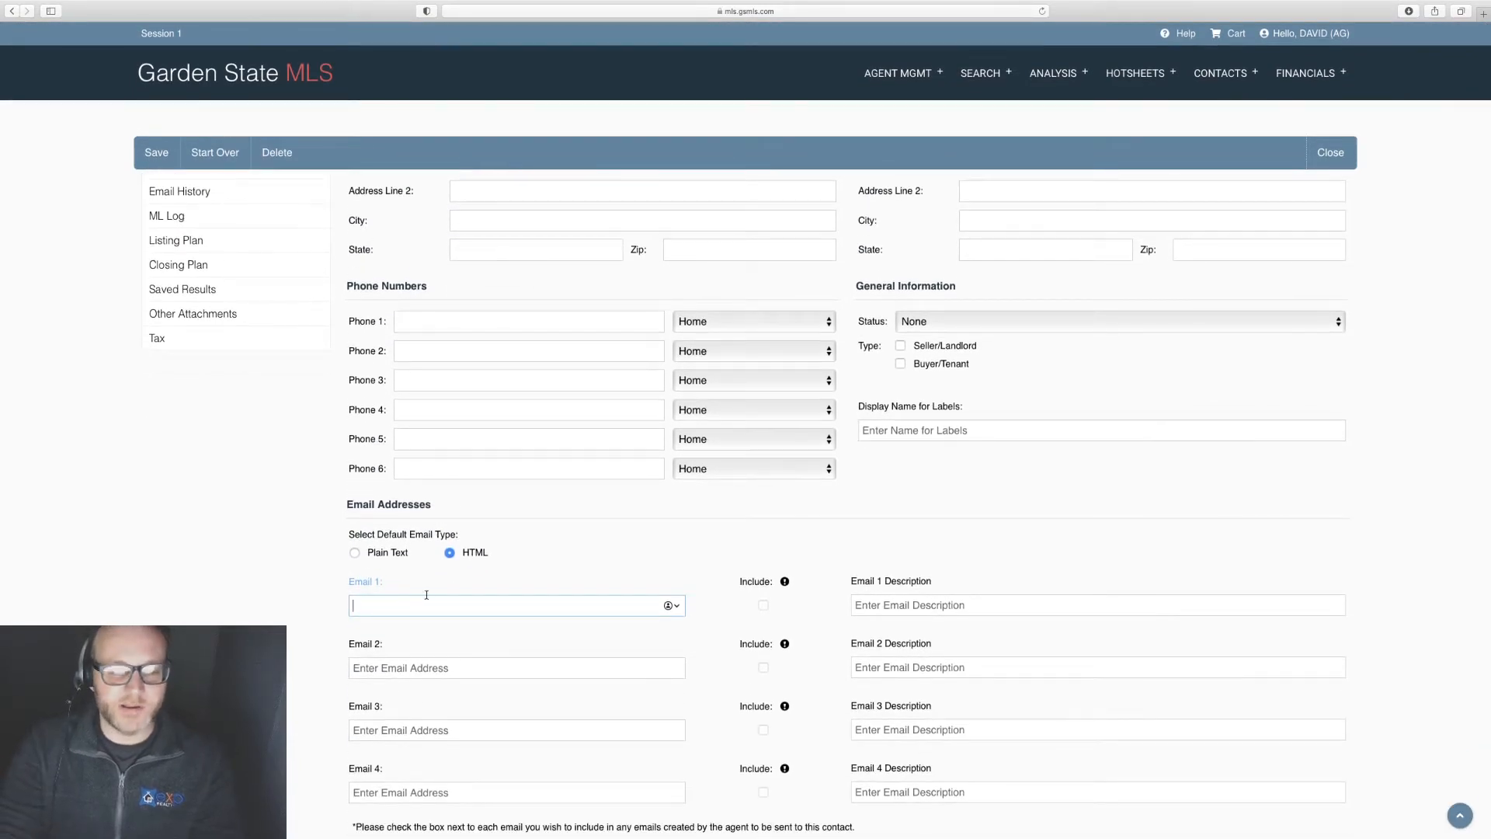
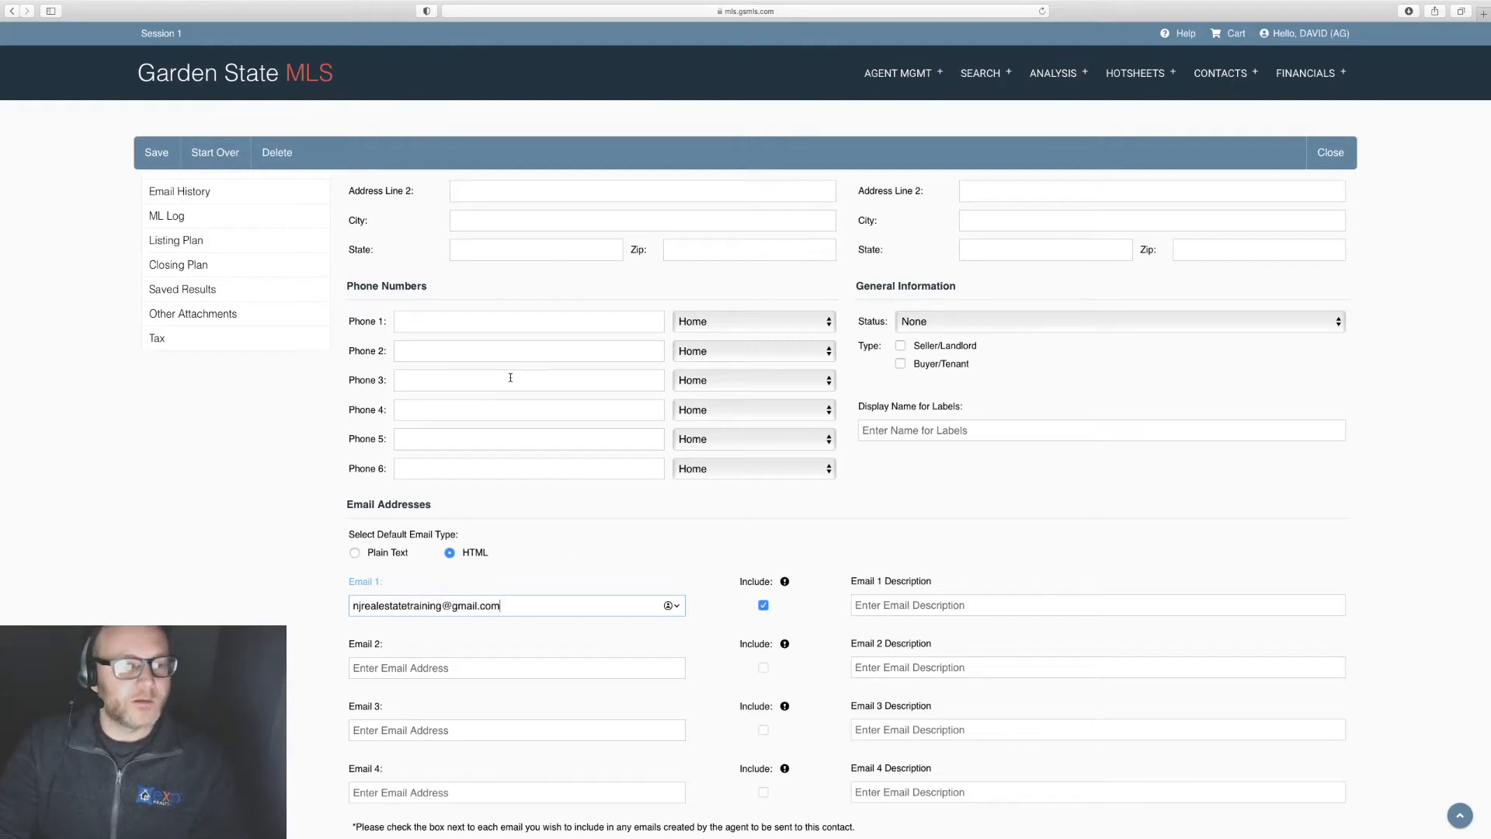
scroll(660, 469, "down", 5)
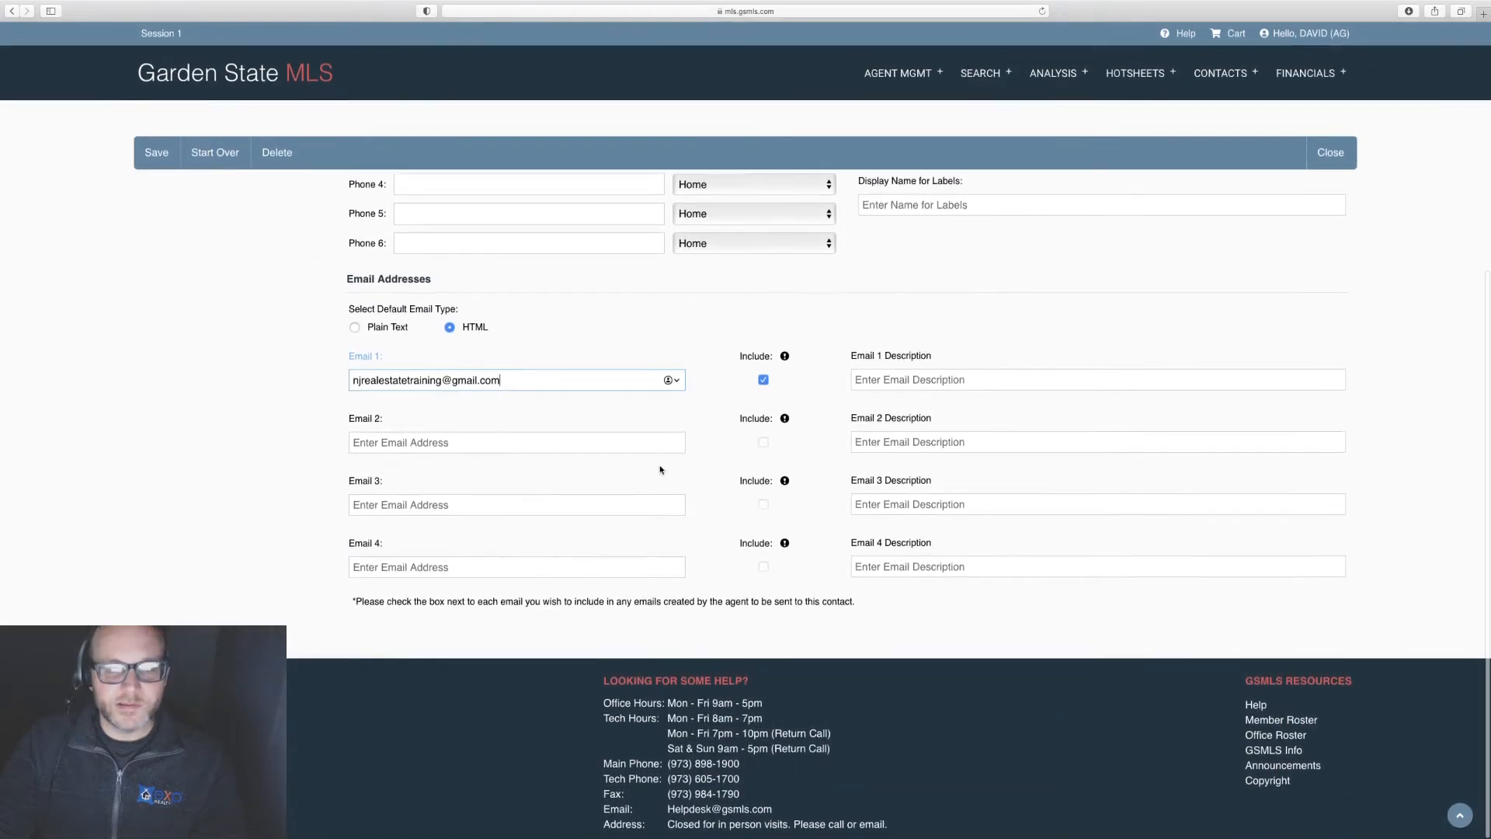
scroll(661, 469, "up", 8)
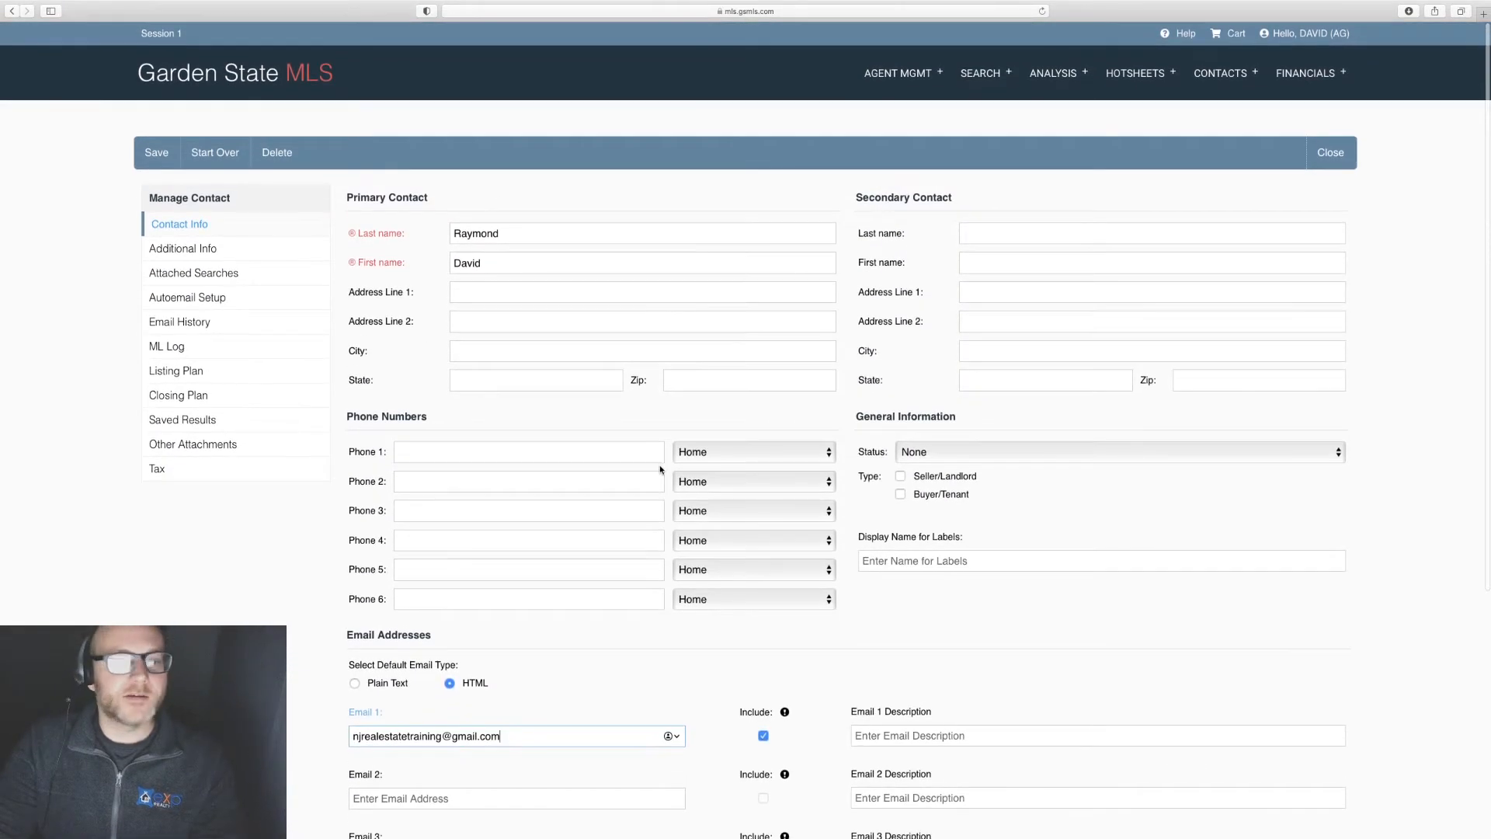
Step: Save the new contact, acknowledge the confirmation, and close back to home
left_click(156, 154)
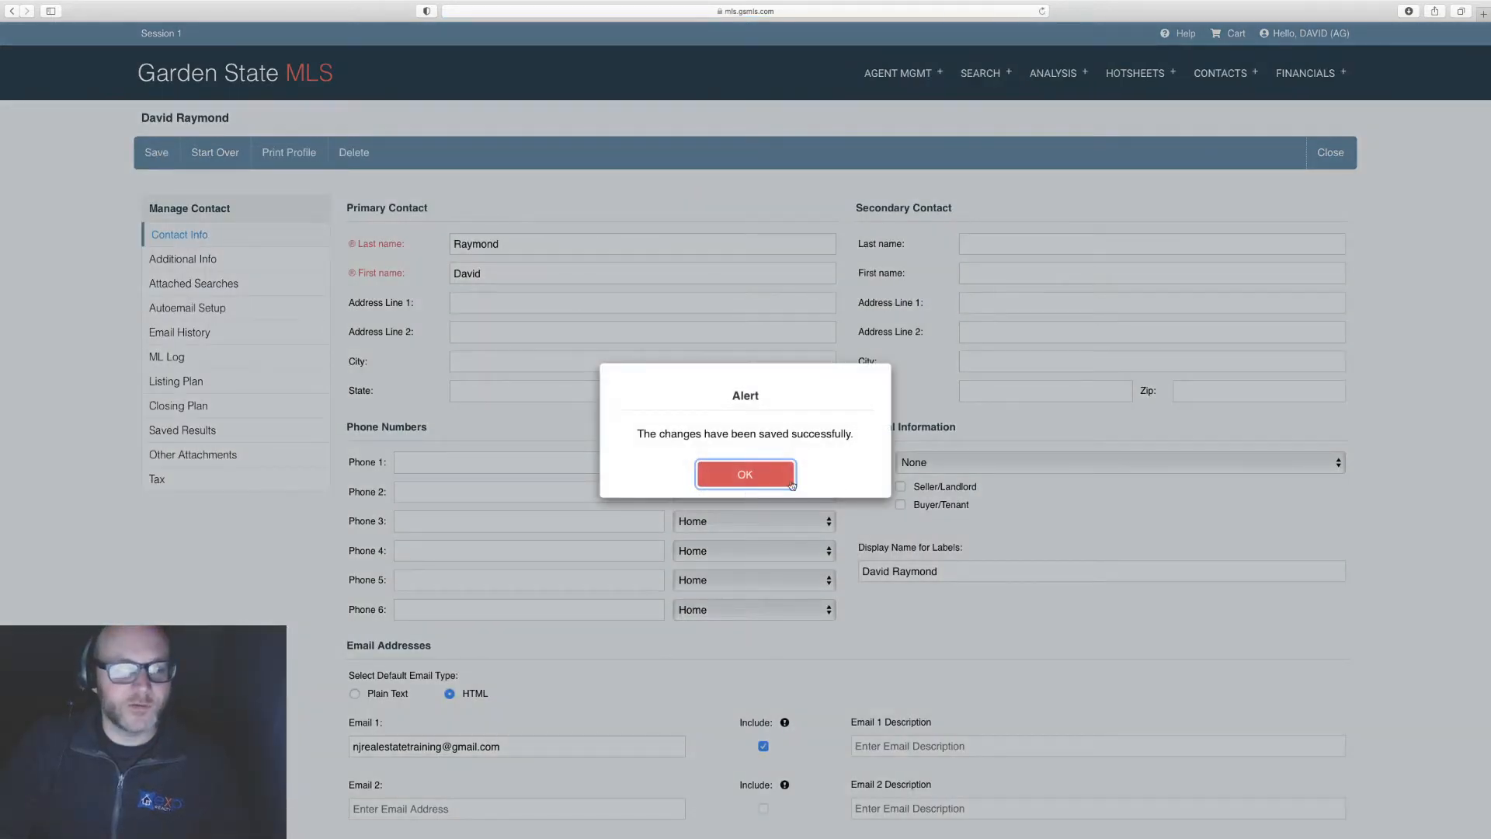
left_click(758, 483)
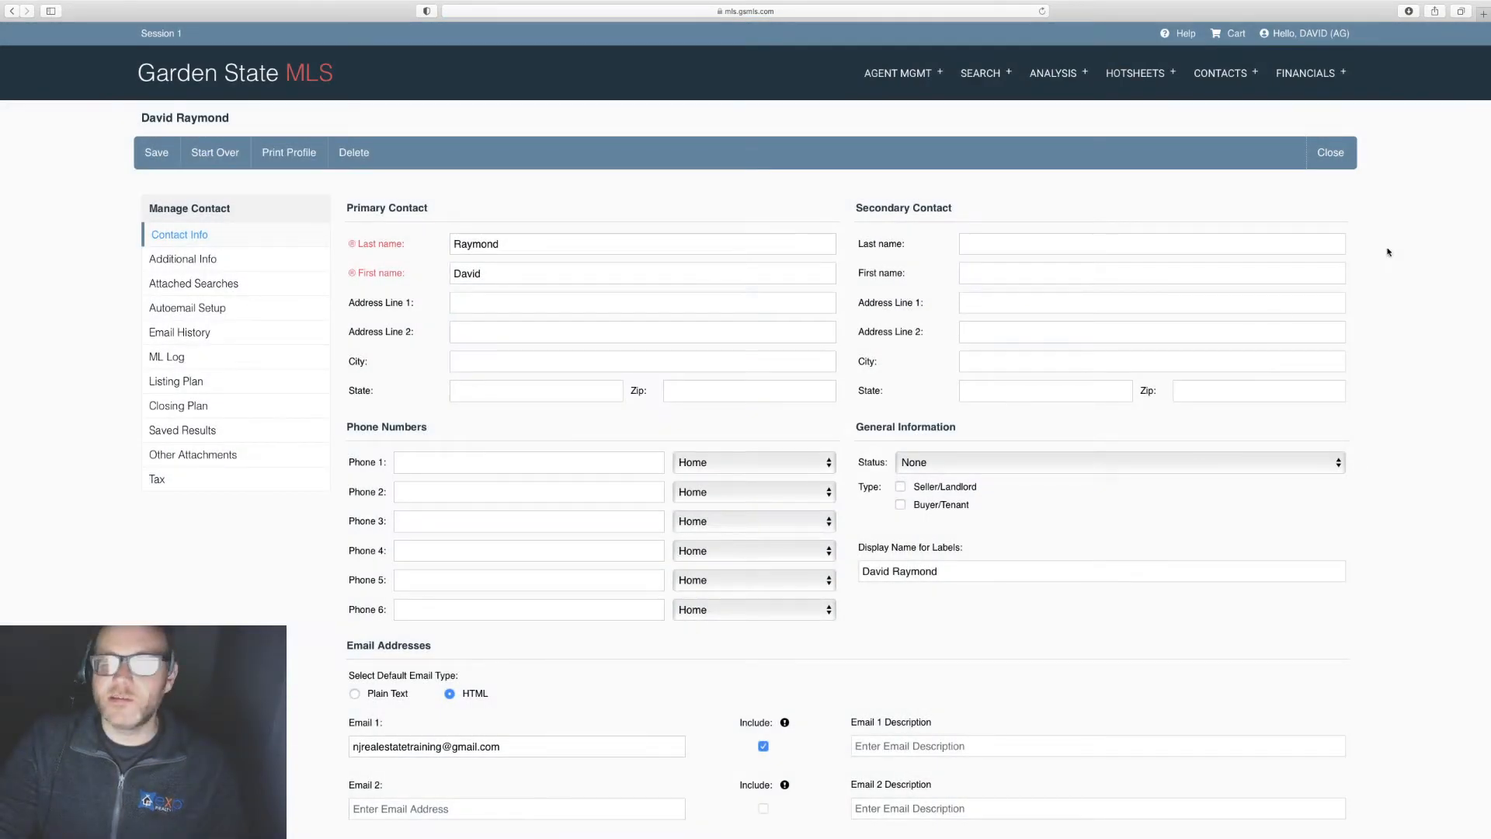
left_click(1323, 156)
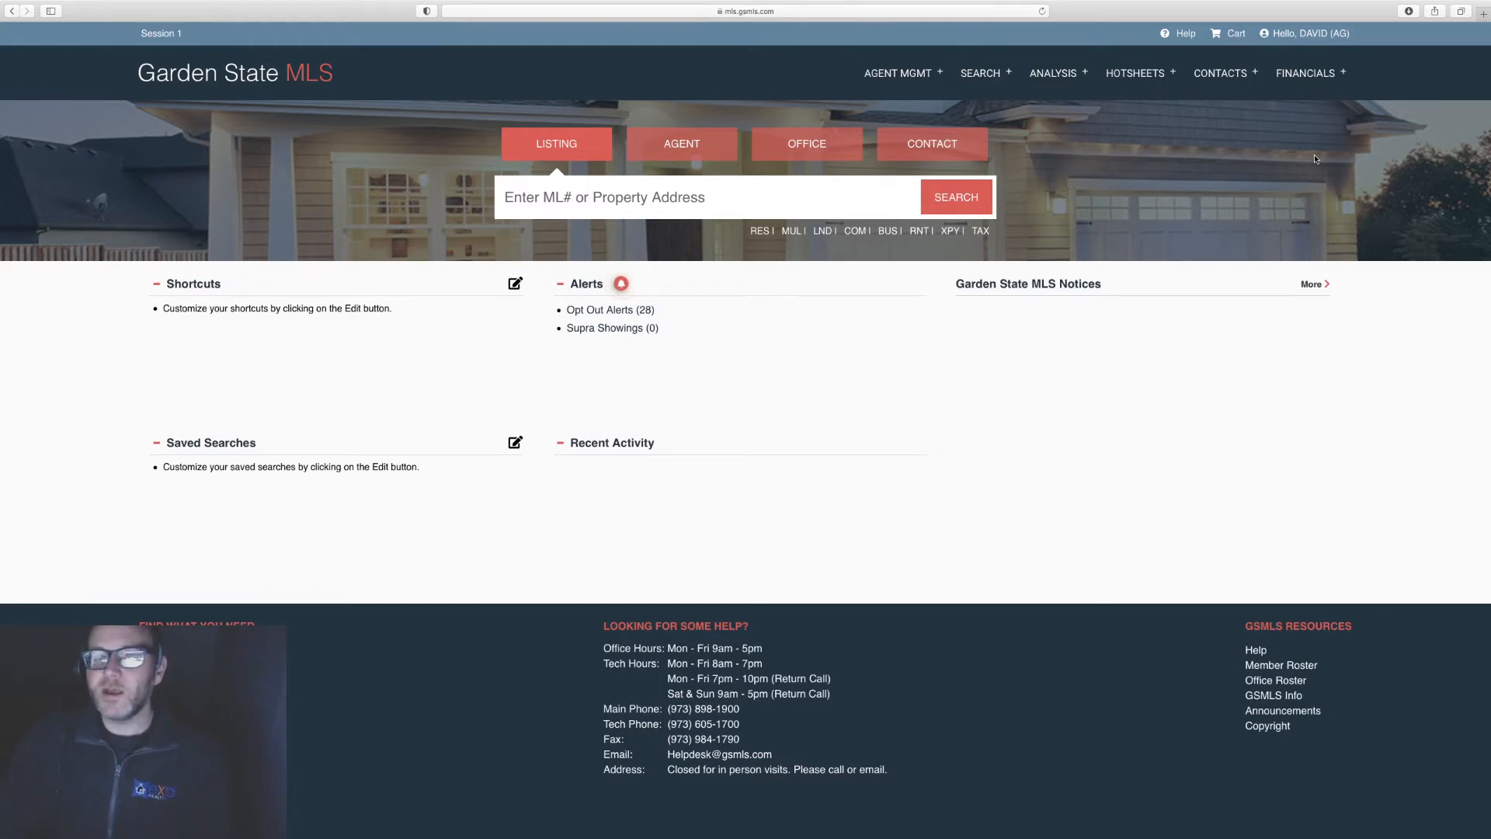
Step: Start a RES (residential) Advanced Search from the SEARCH menu
left_click(974, 80)
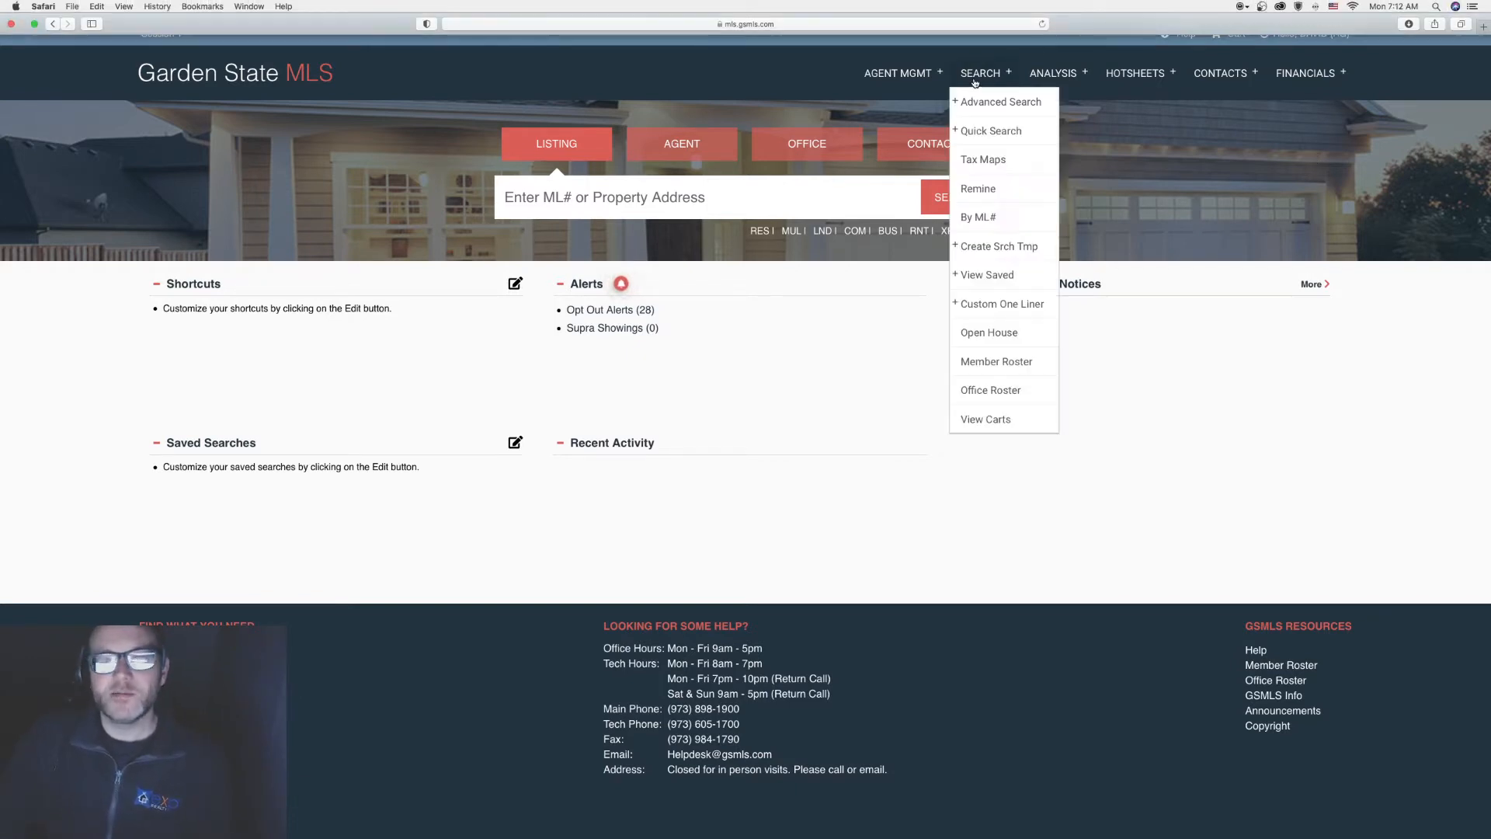
mouse_move(1018, 98)
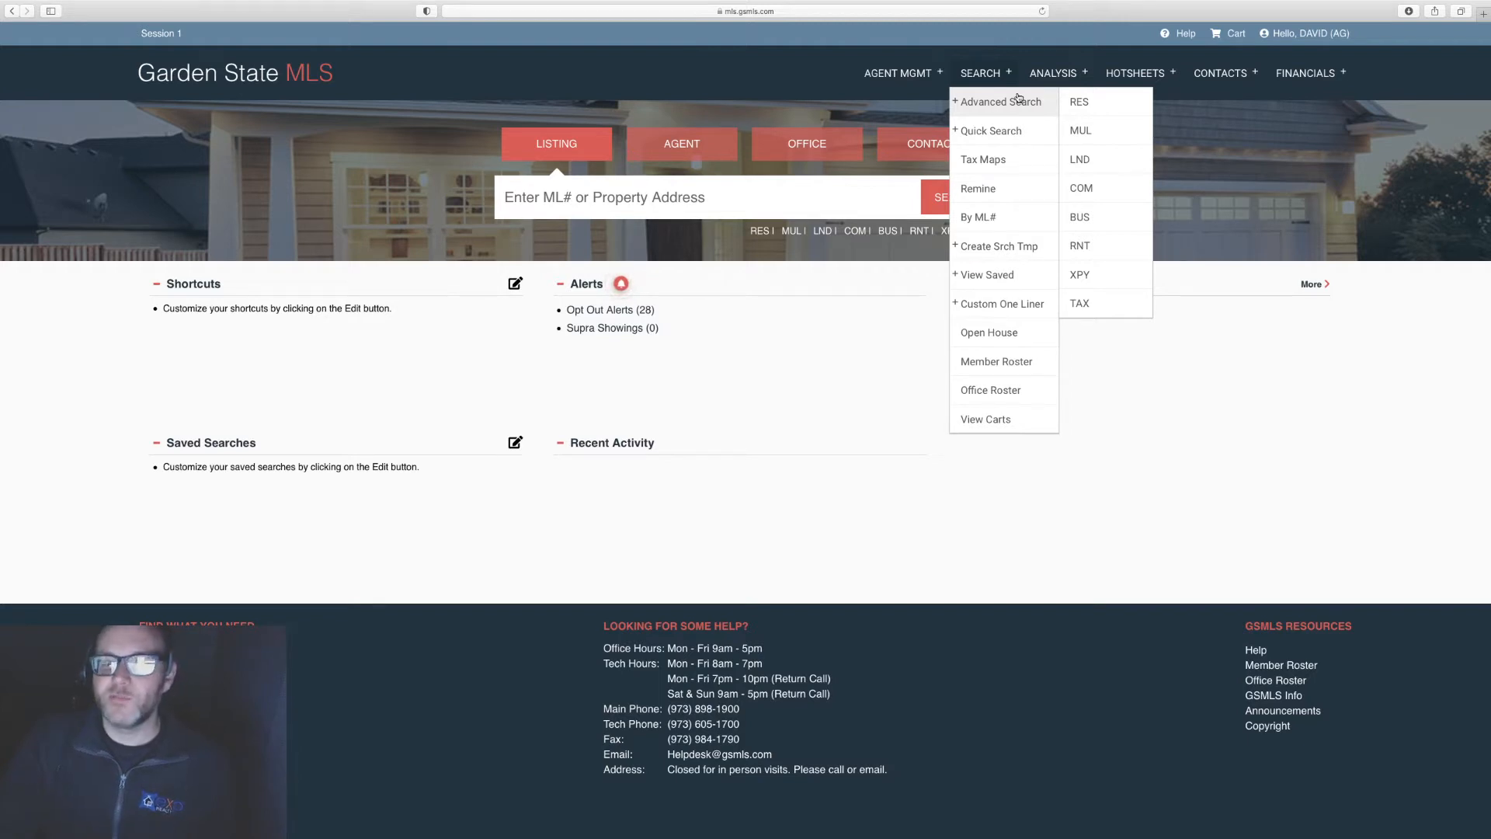
left_click(1094, 105)
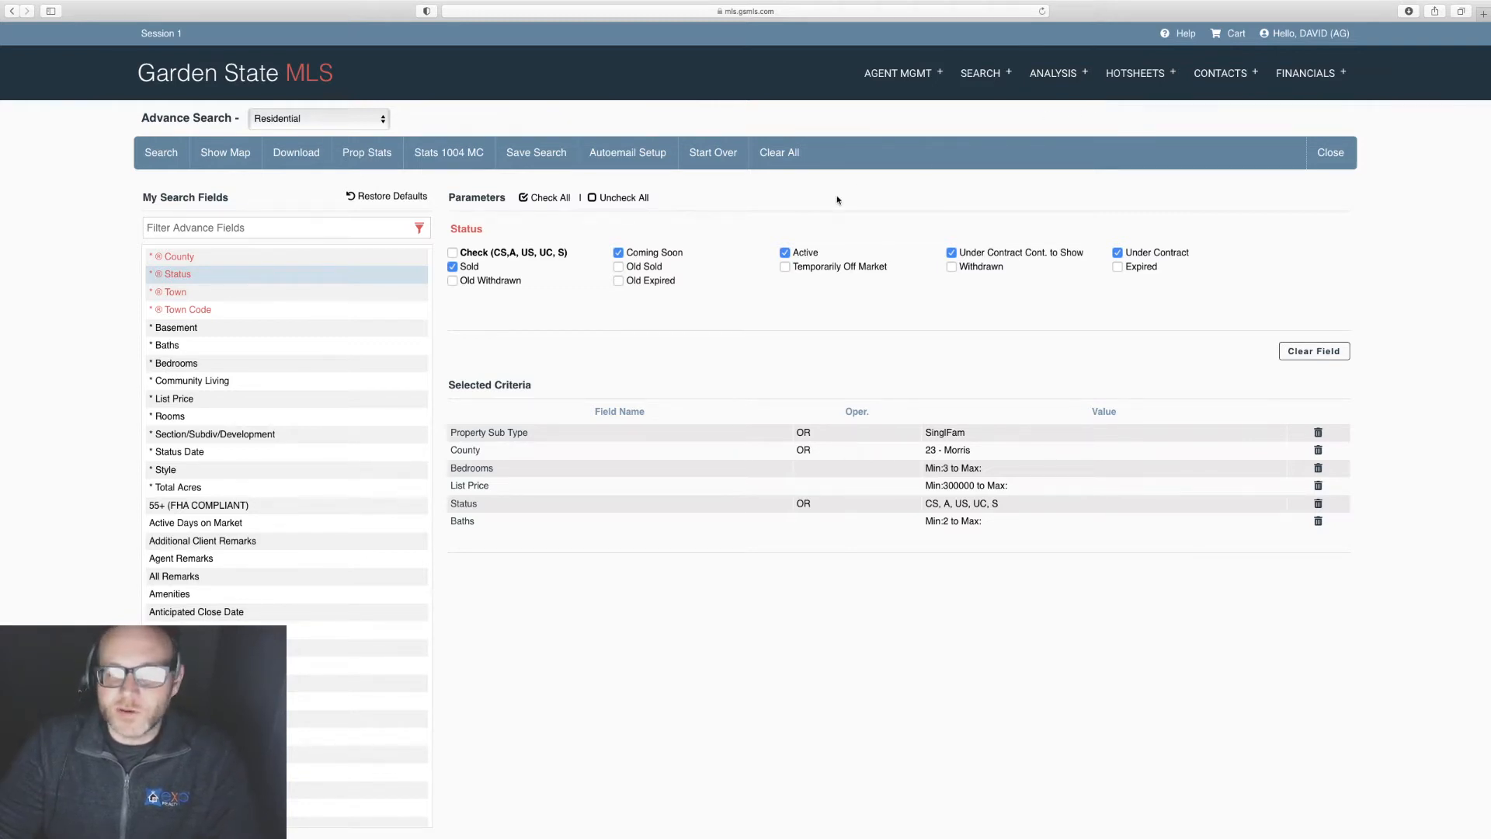
Step: Change the County criterion from Morris to 28 - Sussex
left_click(184, 257)
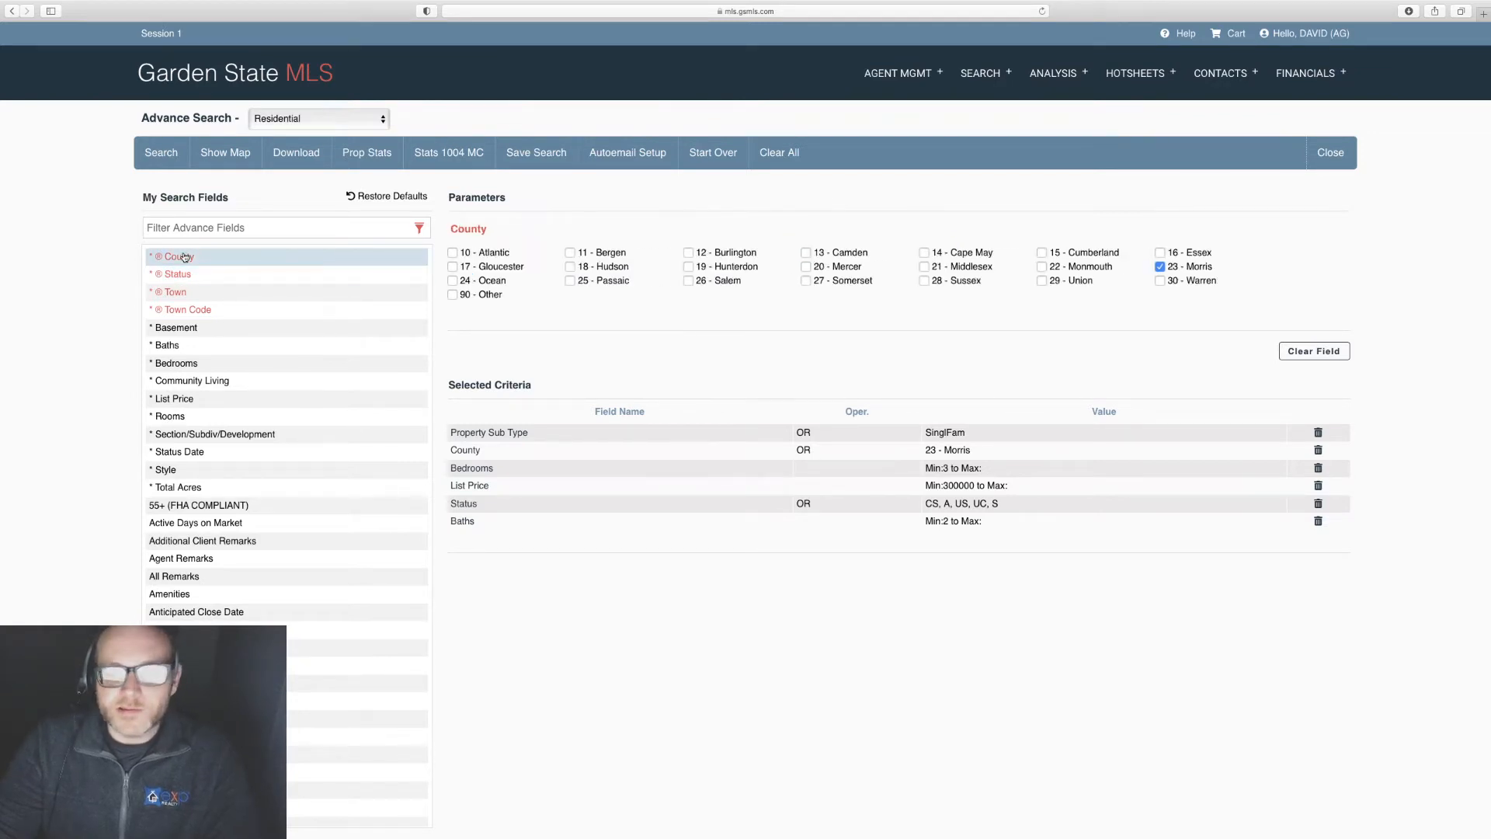
left_click(1312, 354)
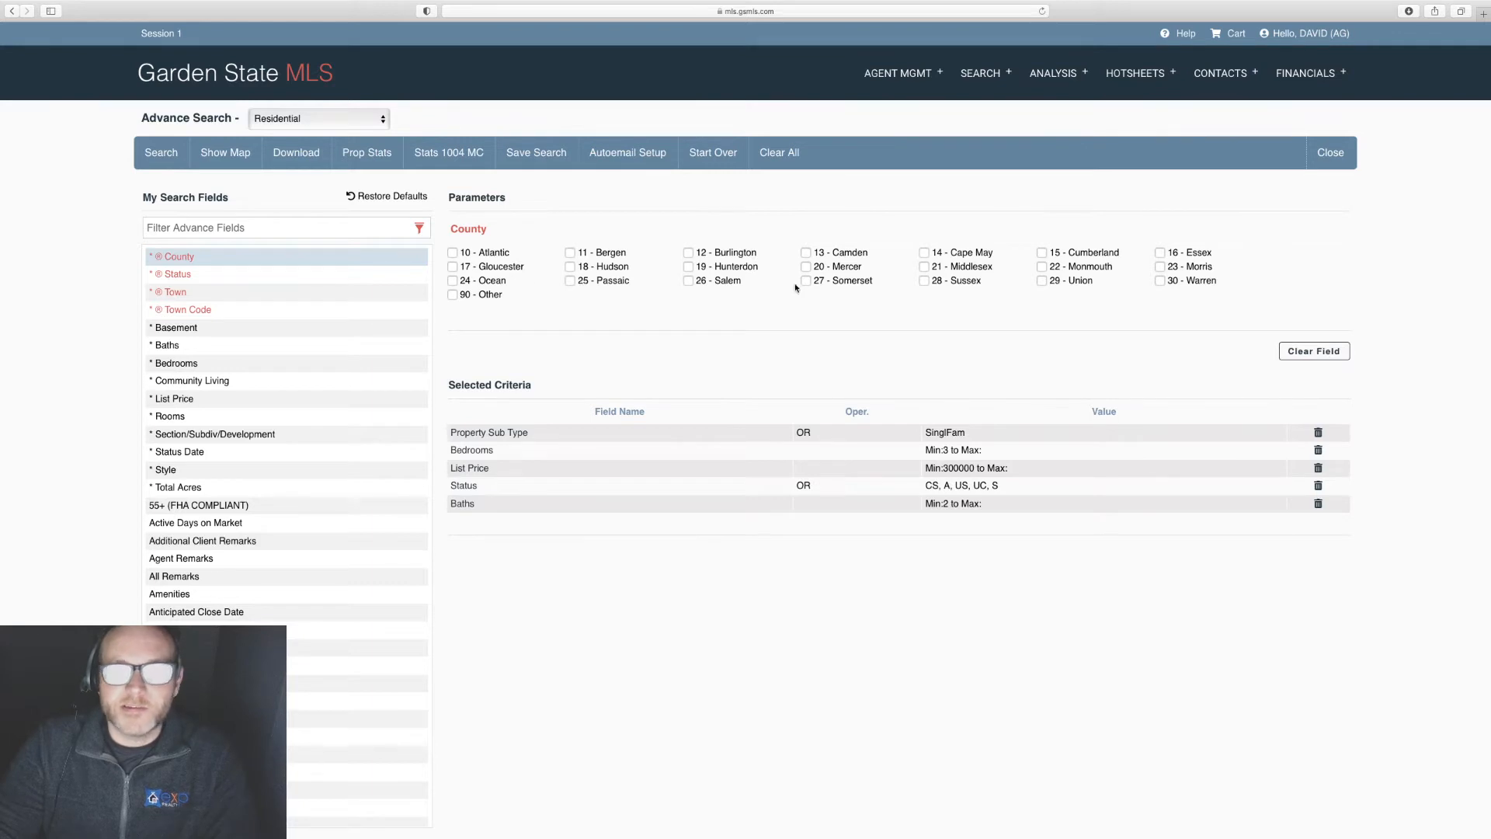
left_click(924, 280)
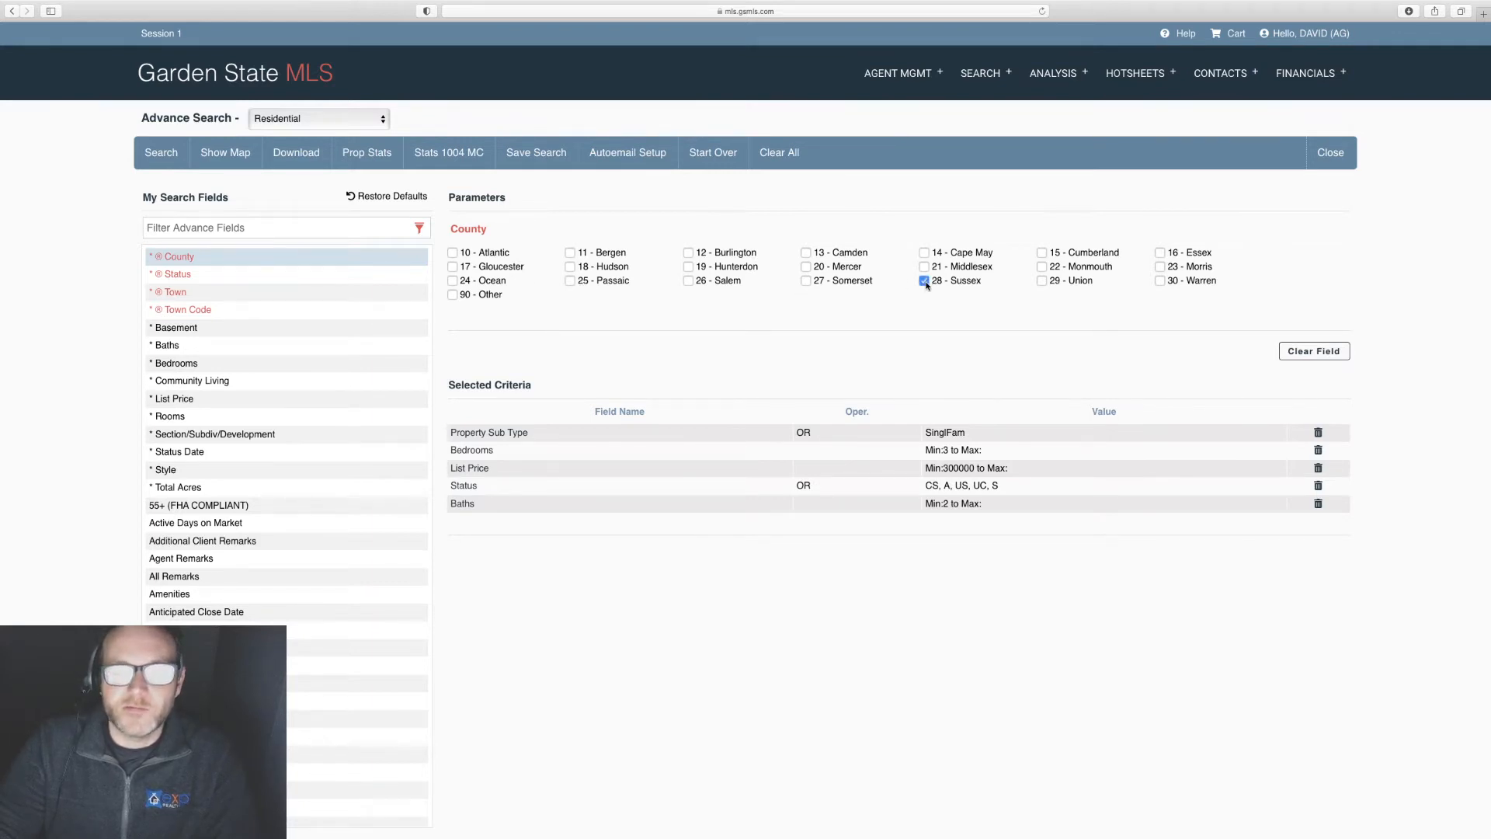
Step: Limit Status to Coming Soon and Active and show the Town choices
left_click(180, 277)
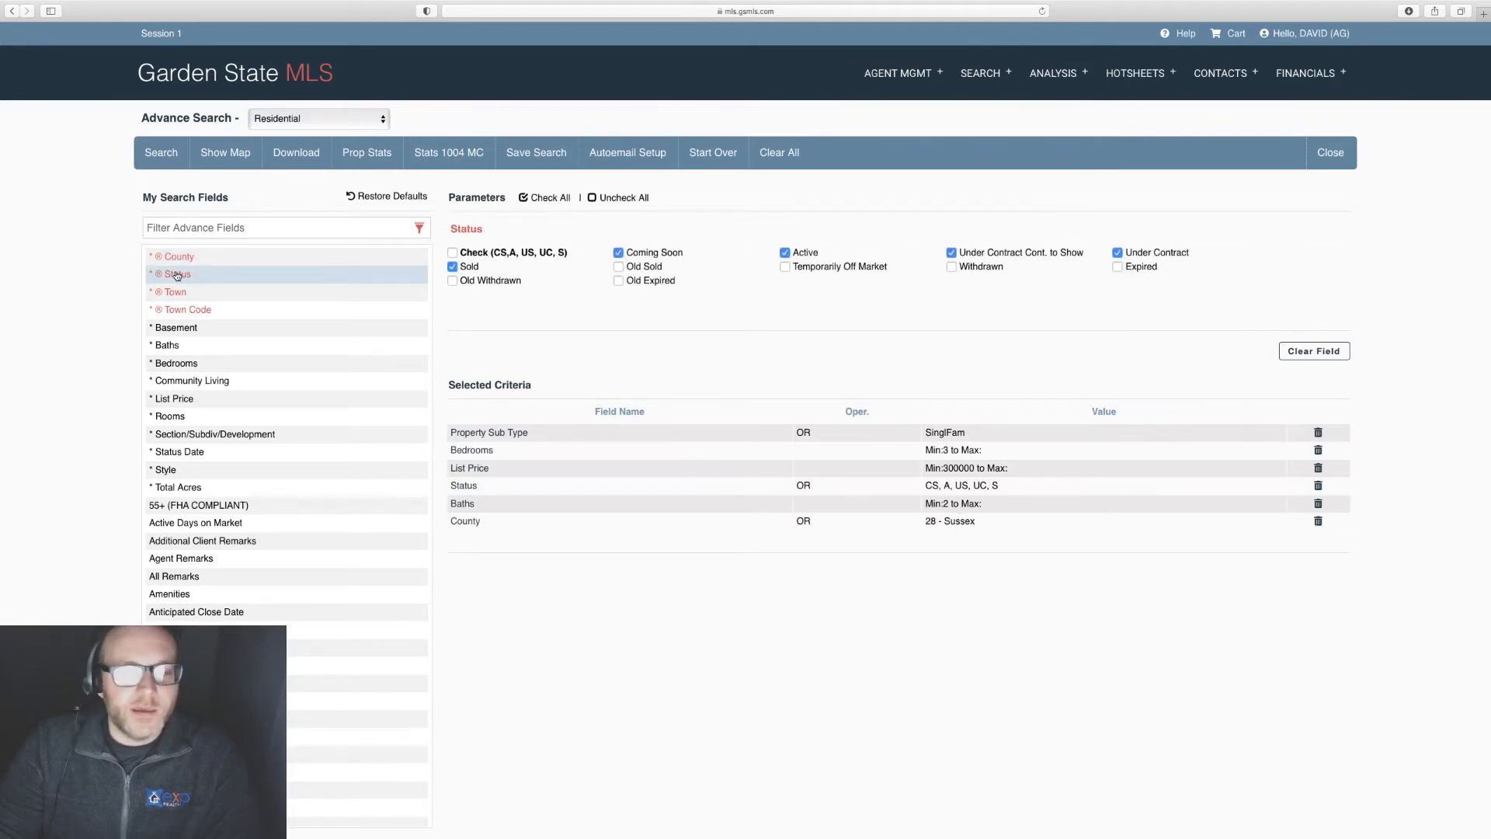
left_click(1297, 351)
left_click(618, 254)
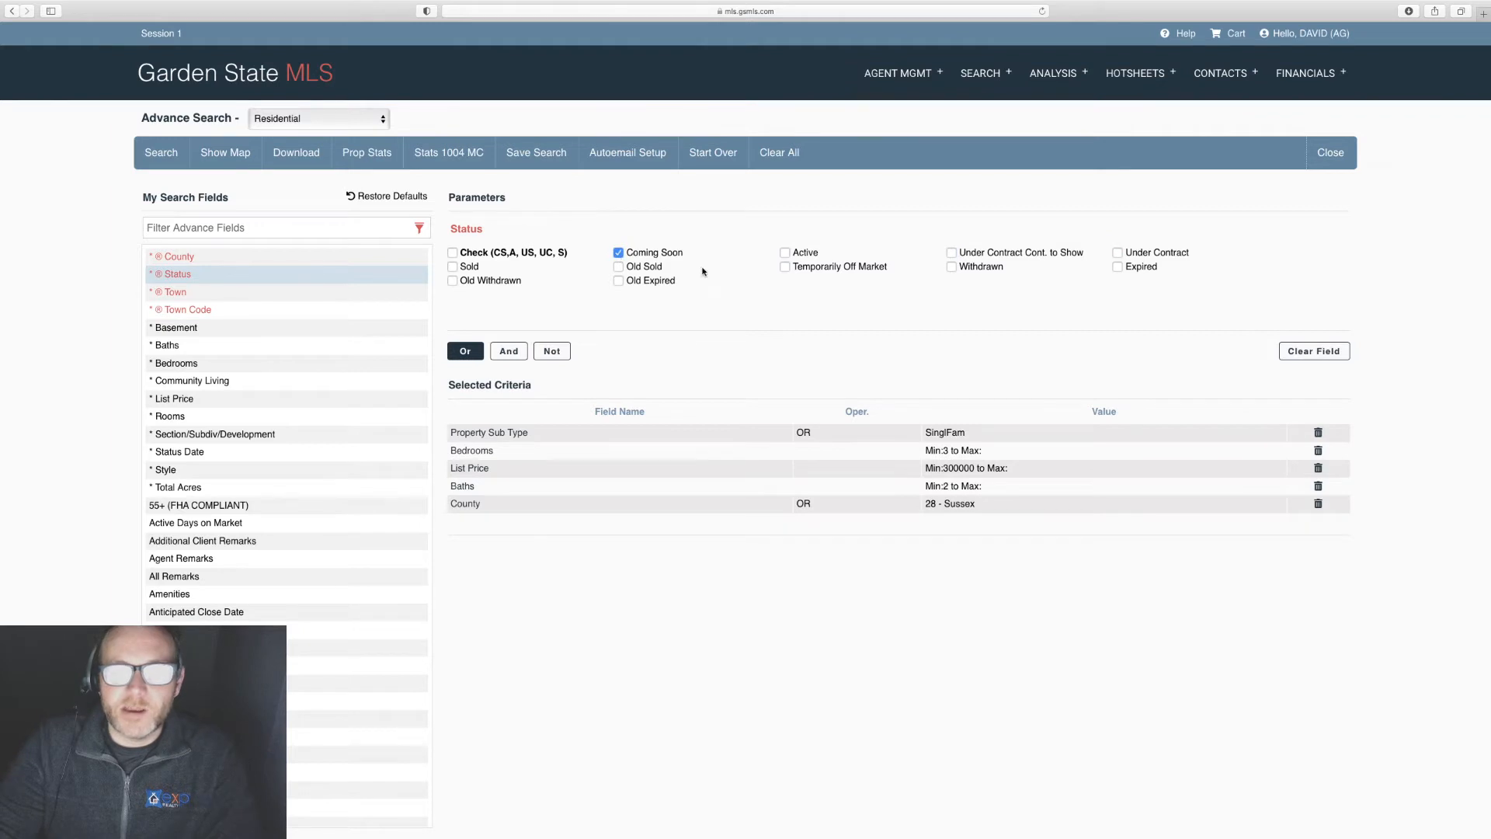
left_click(786, 253)
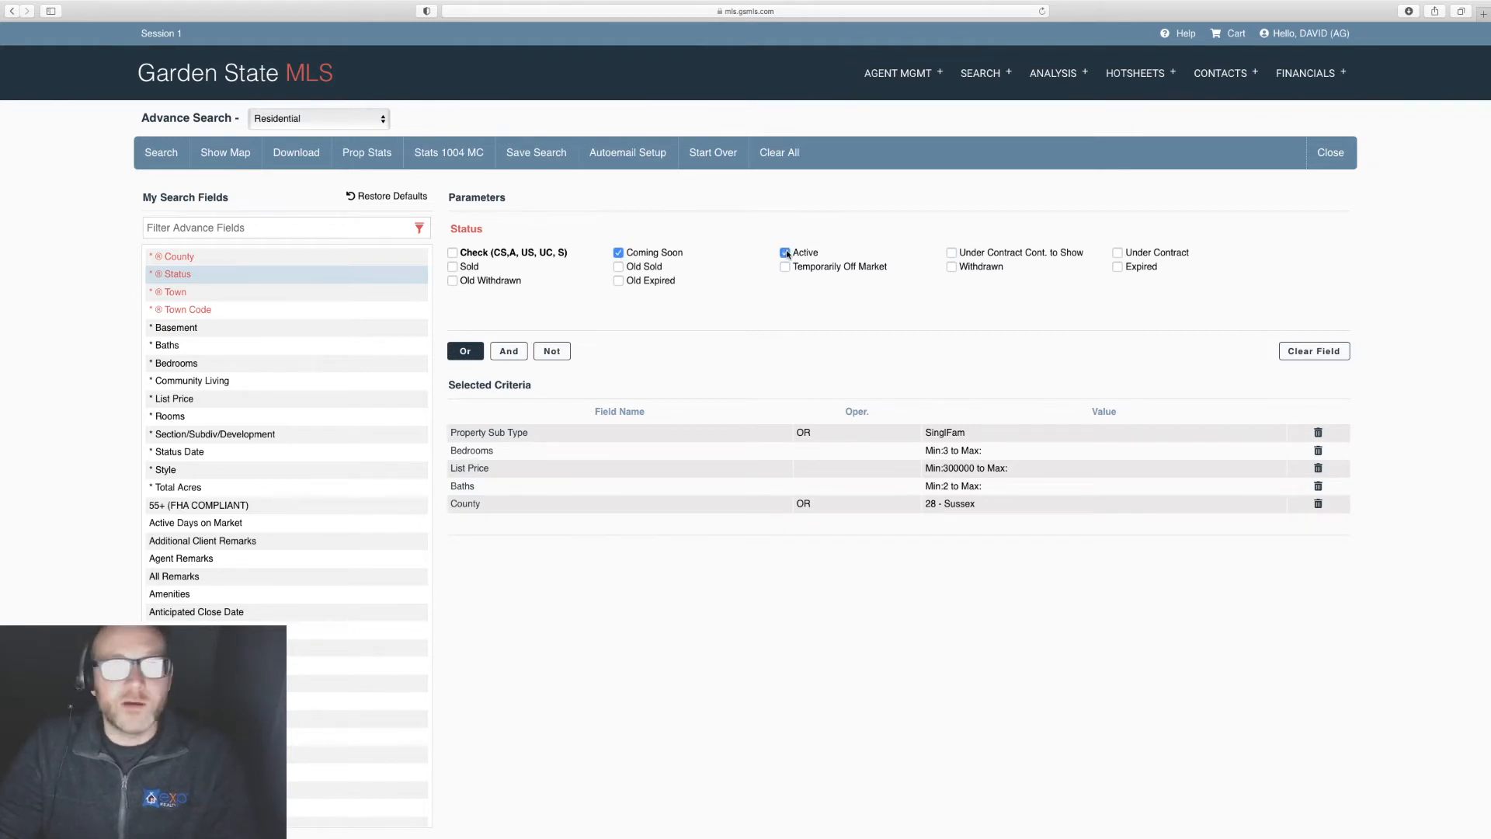
left_click(176, 295)
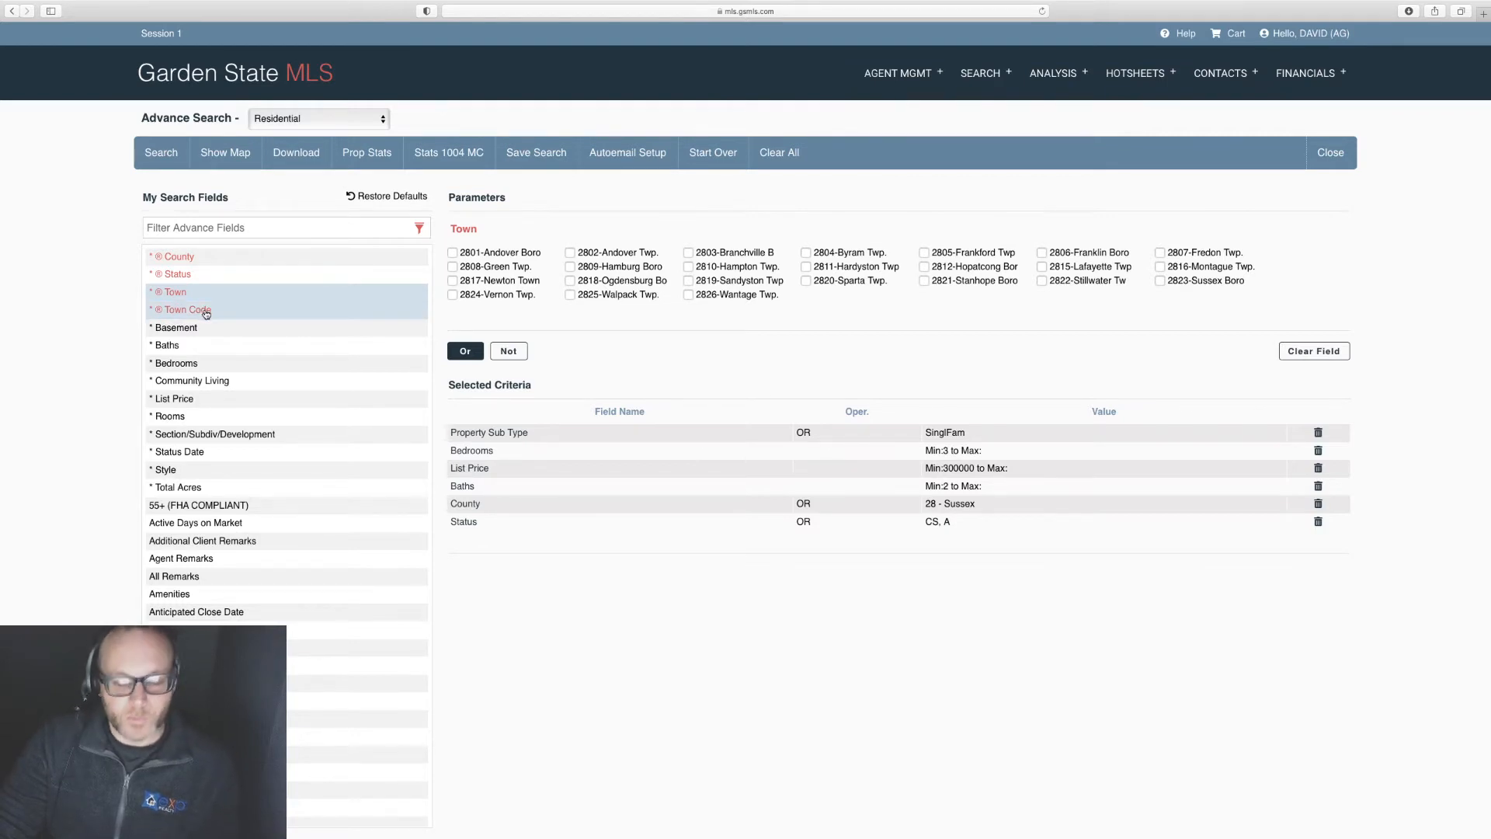
Step: Set Basement to Yes and choose Walkout as the Basement Description
left_click(182, 327)
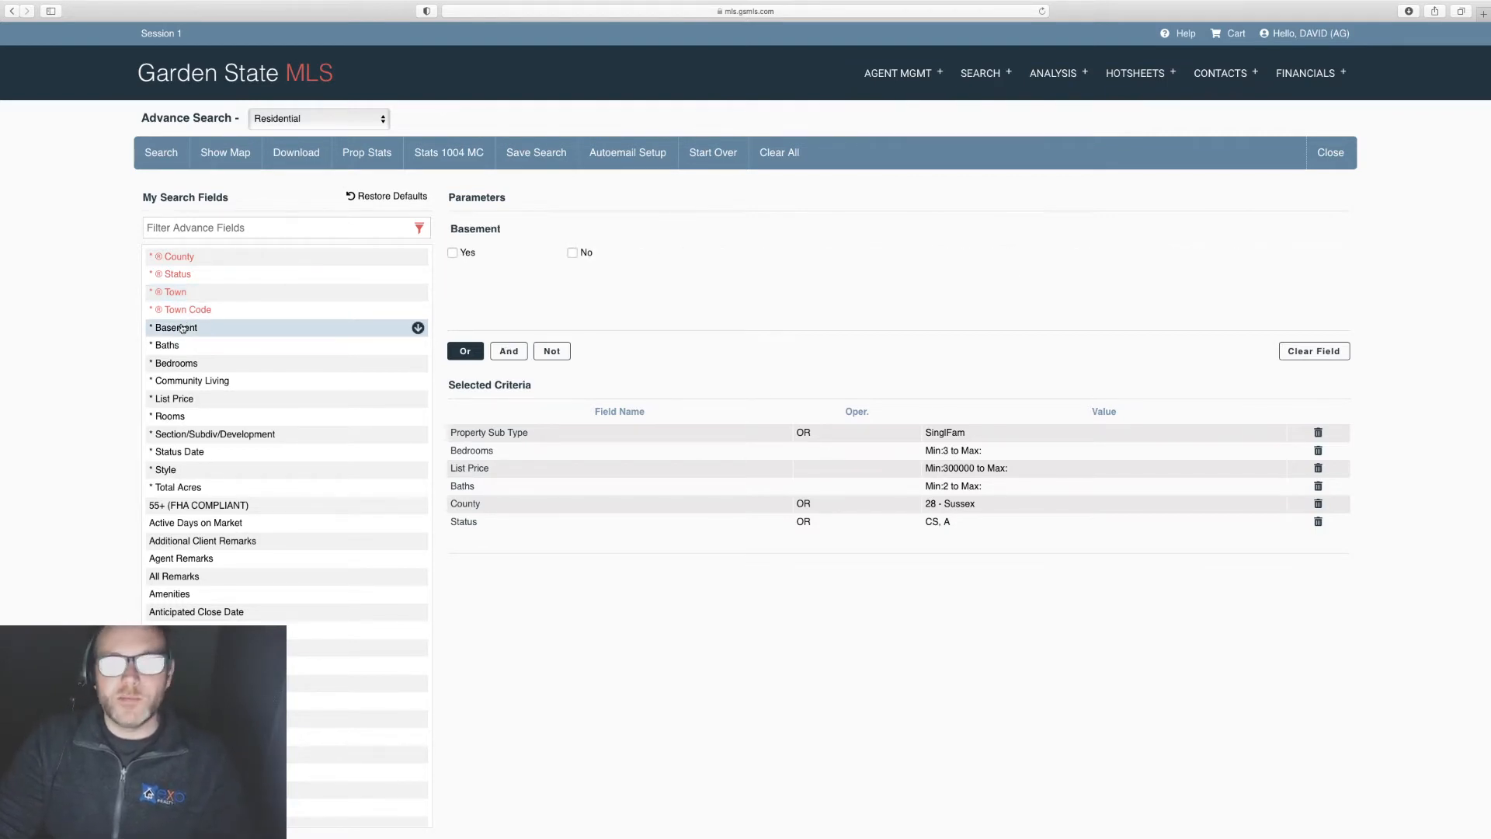
left_click(453, 253)
left_click(298, 233)
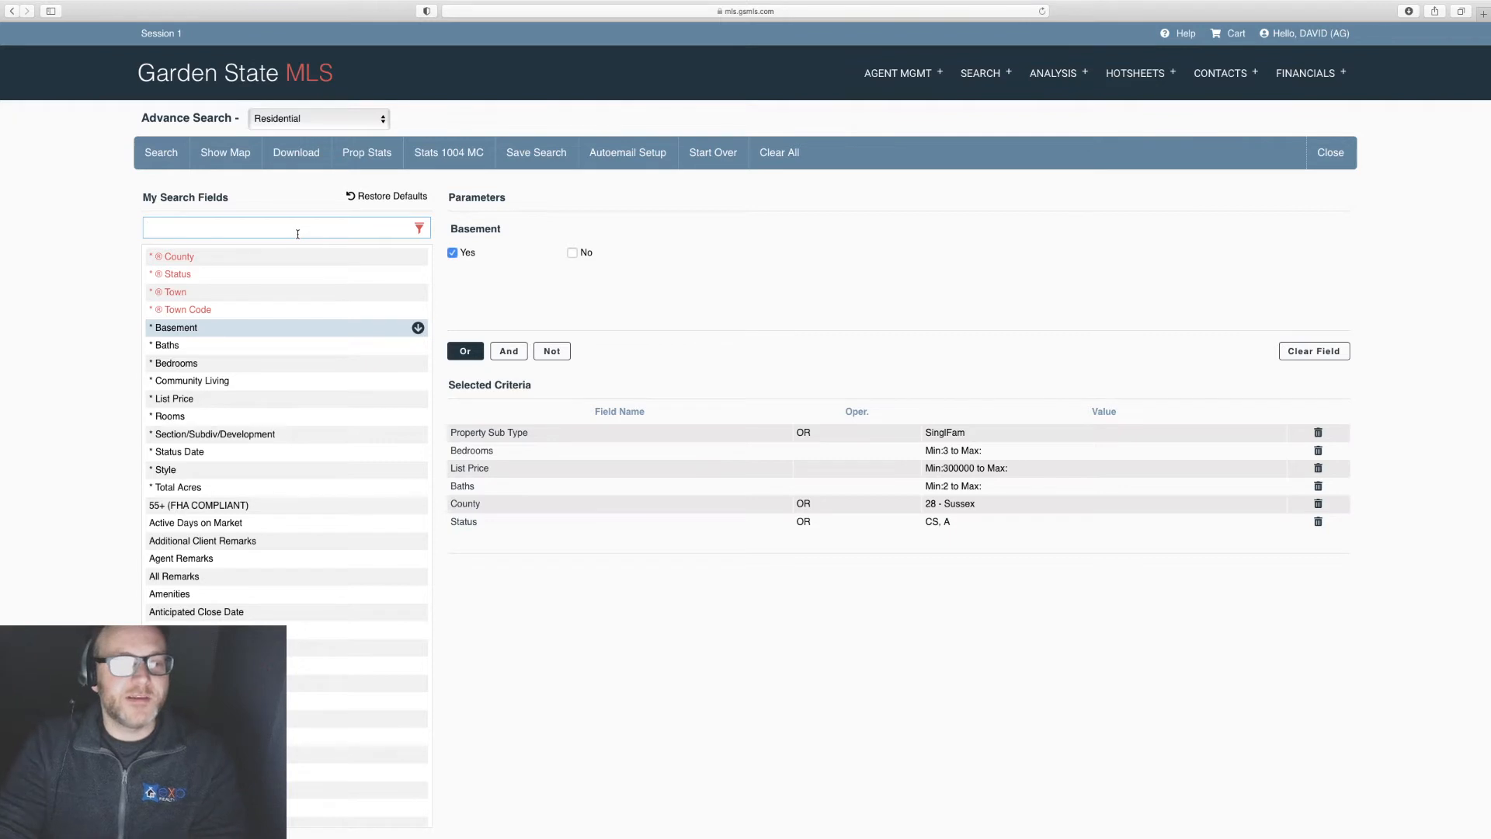
type("basement")
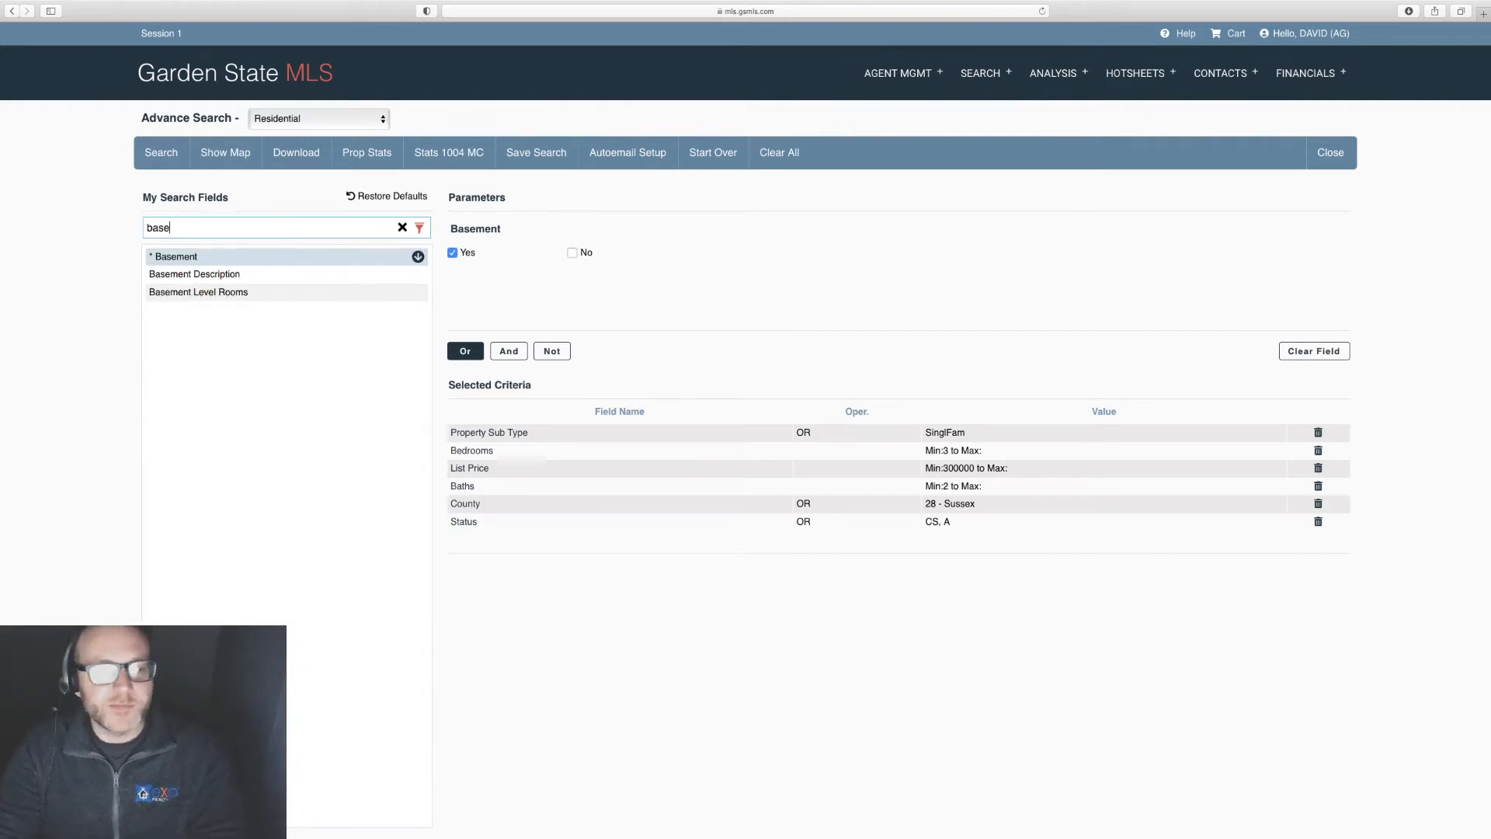
left_click(209, 274)
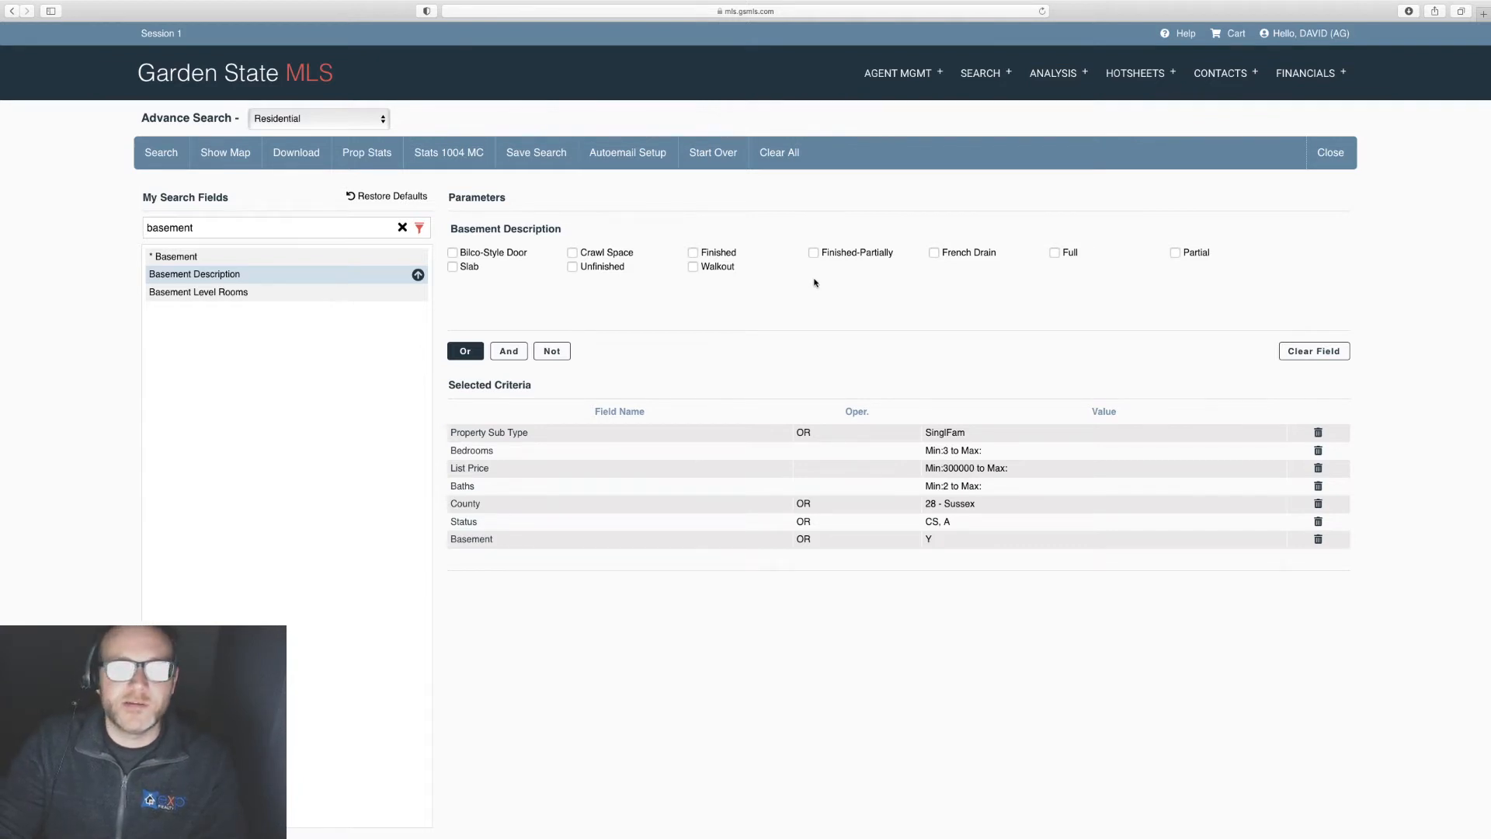
left_click(693, 267)
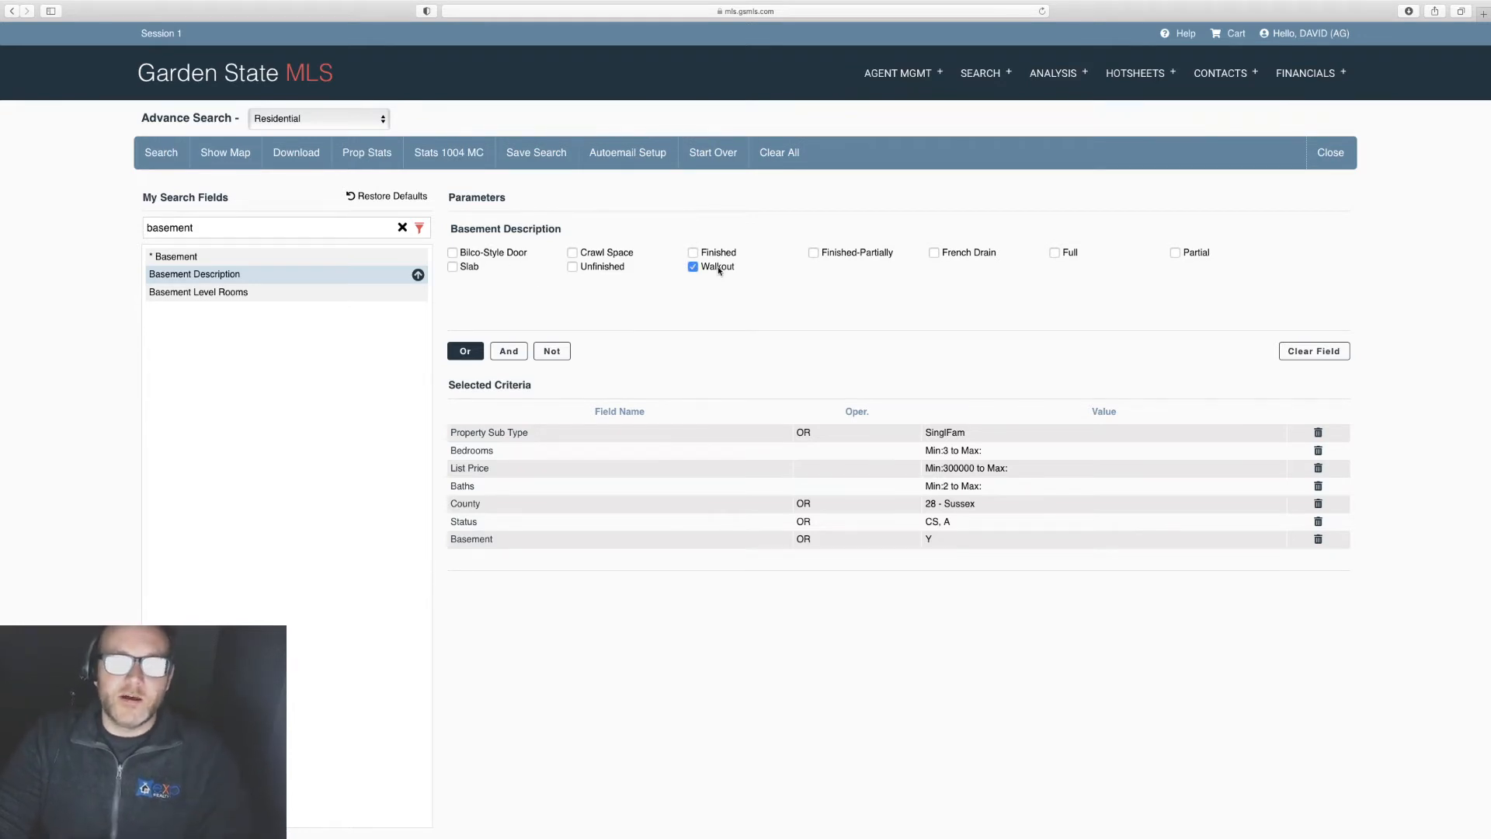
Step: Commit the Walkout criterion and lower the Bedrooms minimum to 2
left_click(494, 433)
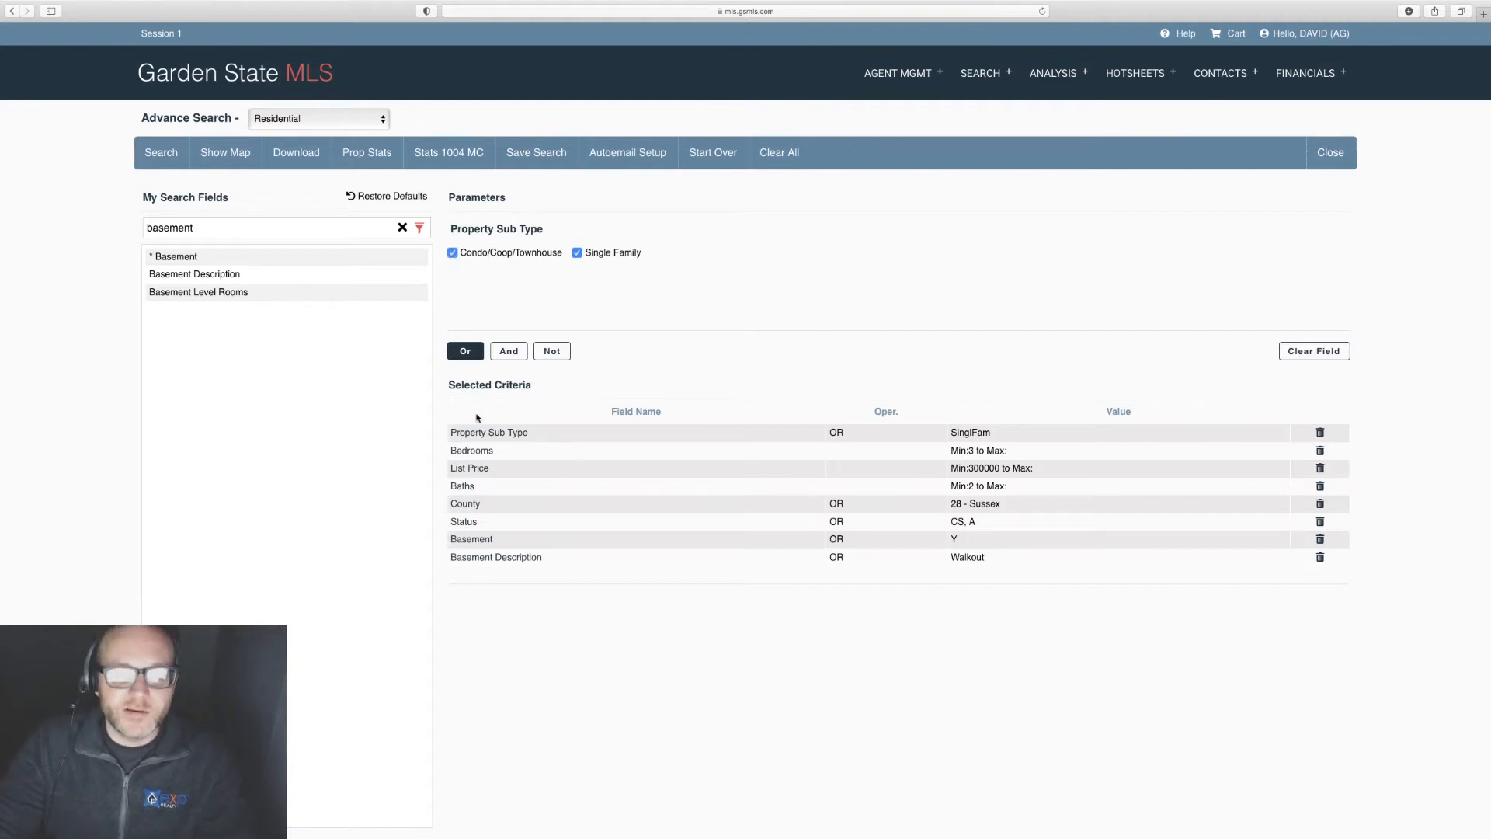
left_click(472, 450)
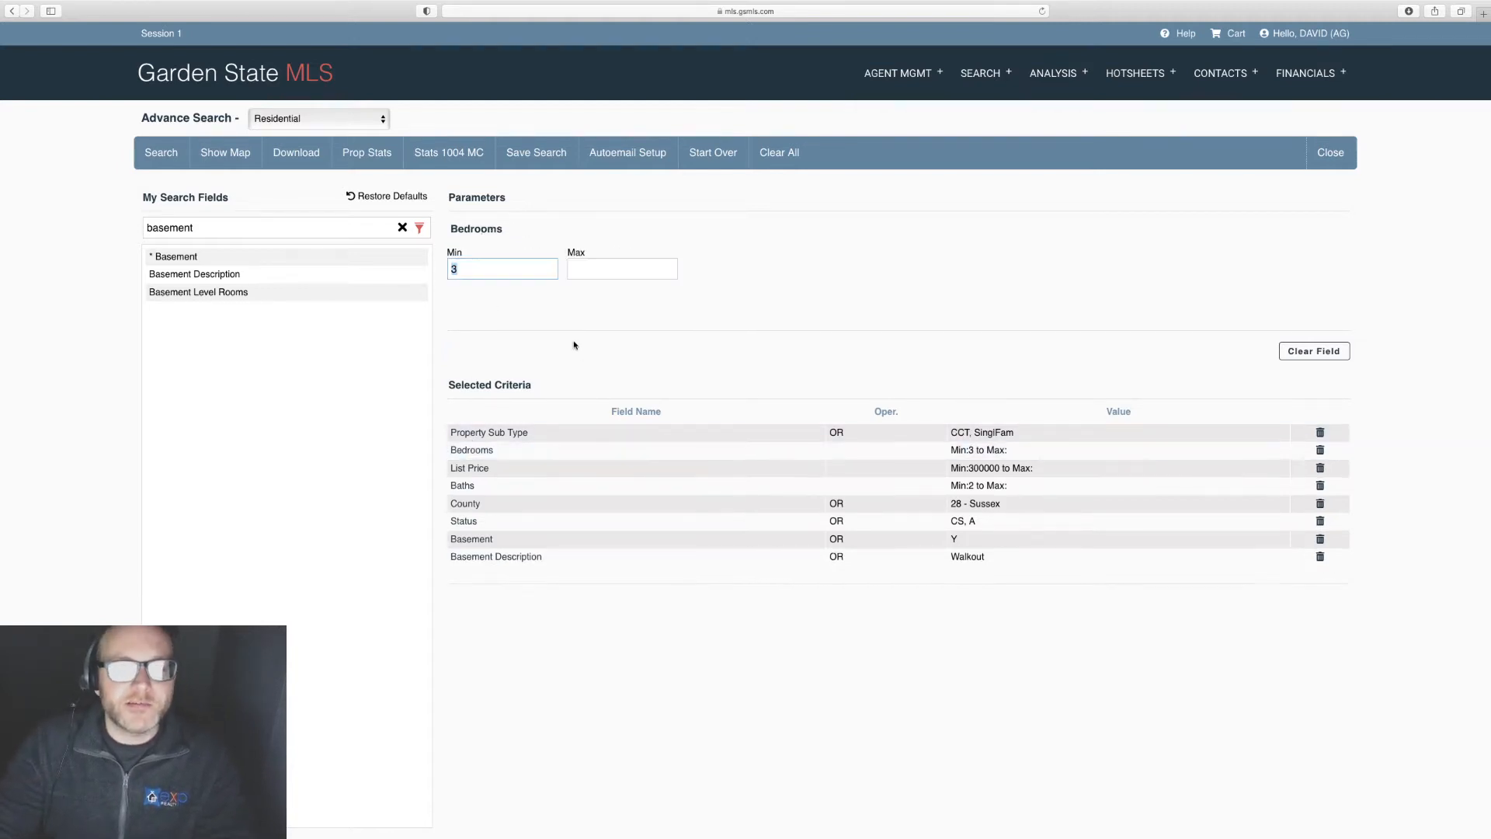
type("2")
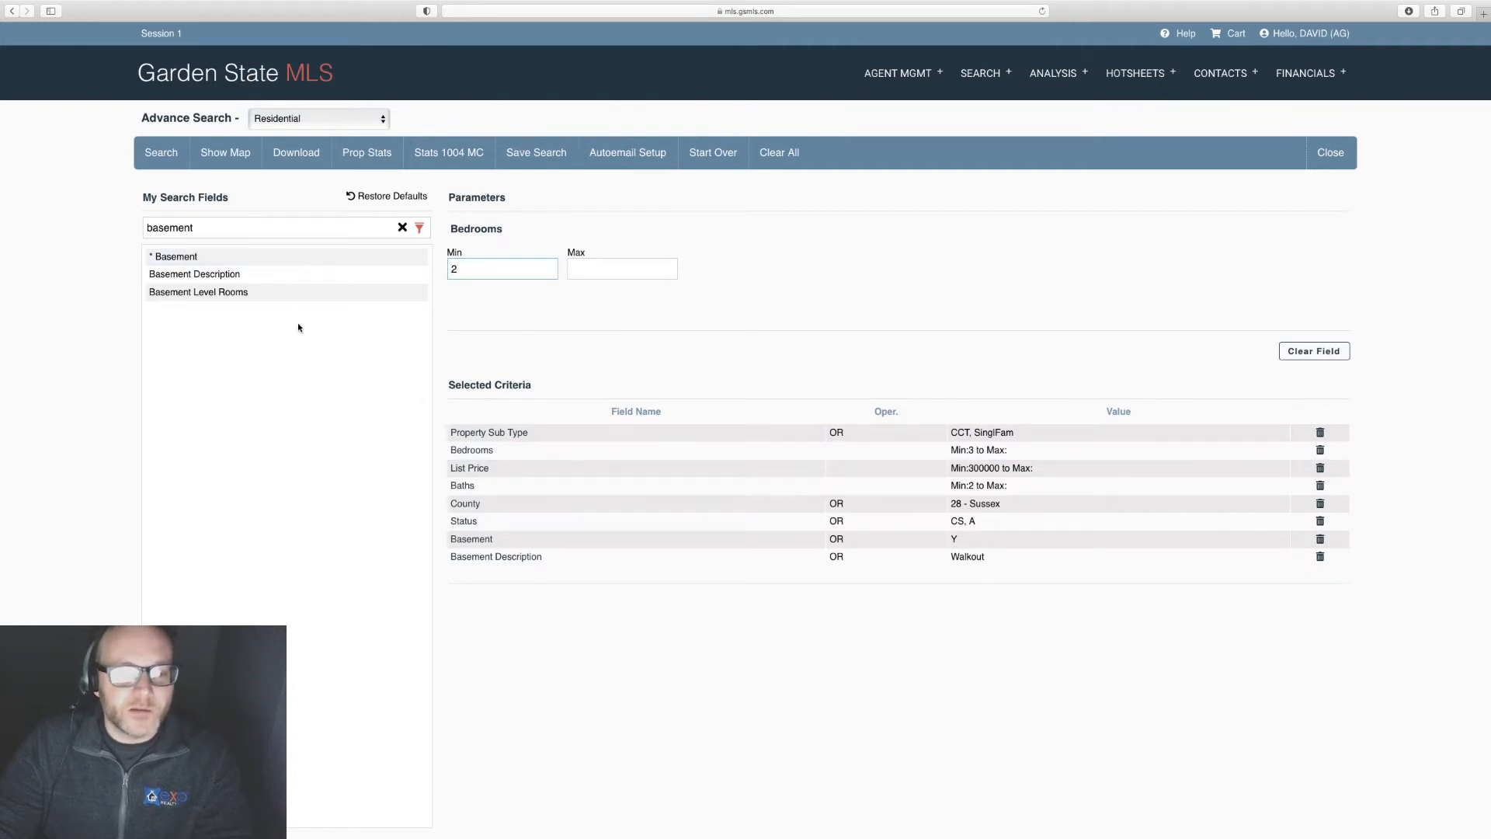
left_click(402, 229)
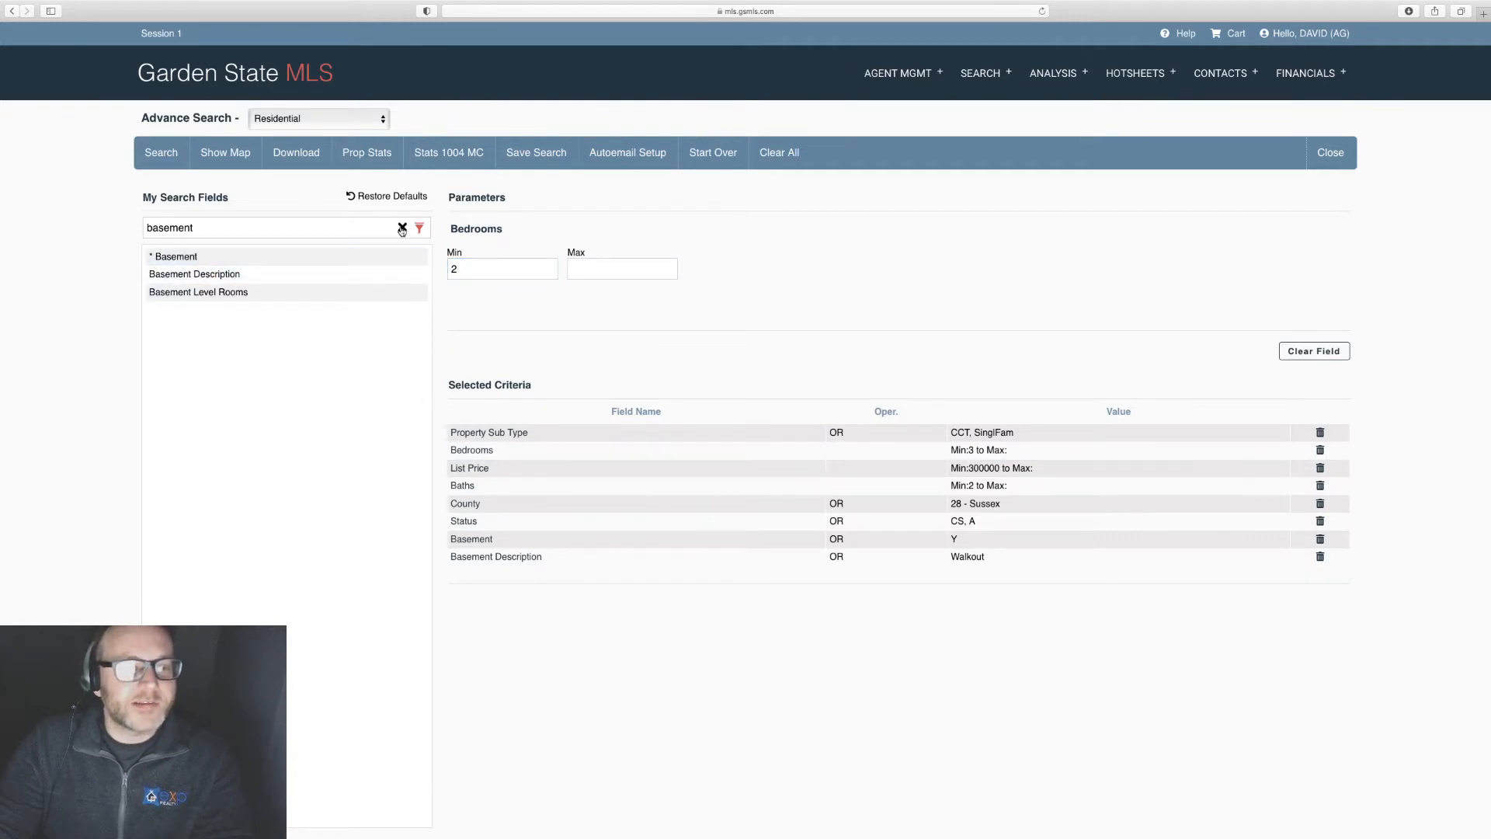
left_click(402, 229)
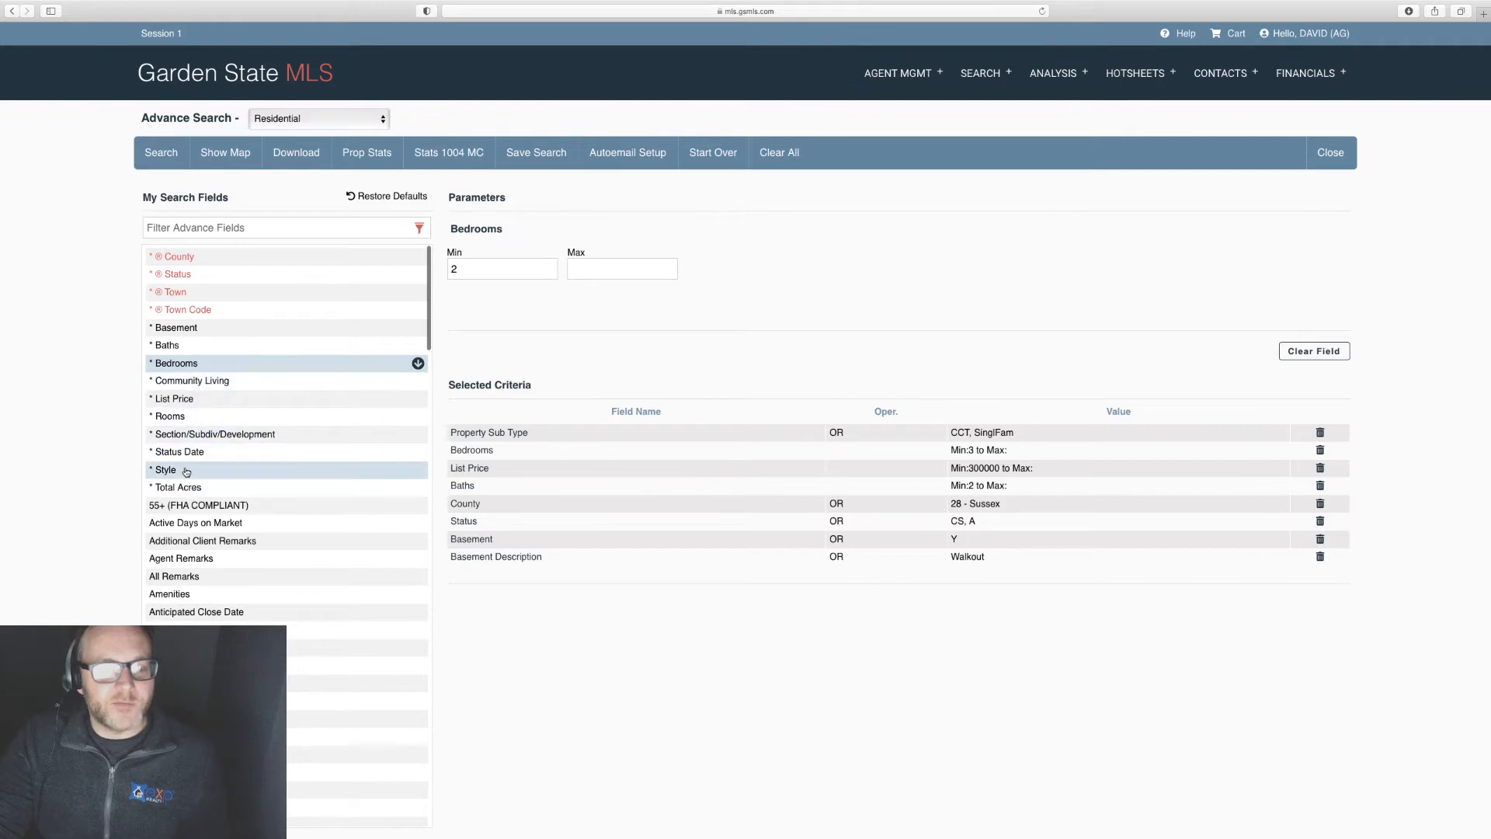
Step: Look through the 55+, All Remarks and Application Fee fields in the list
left_click(189, 505)
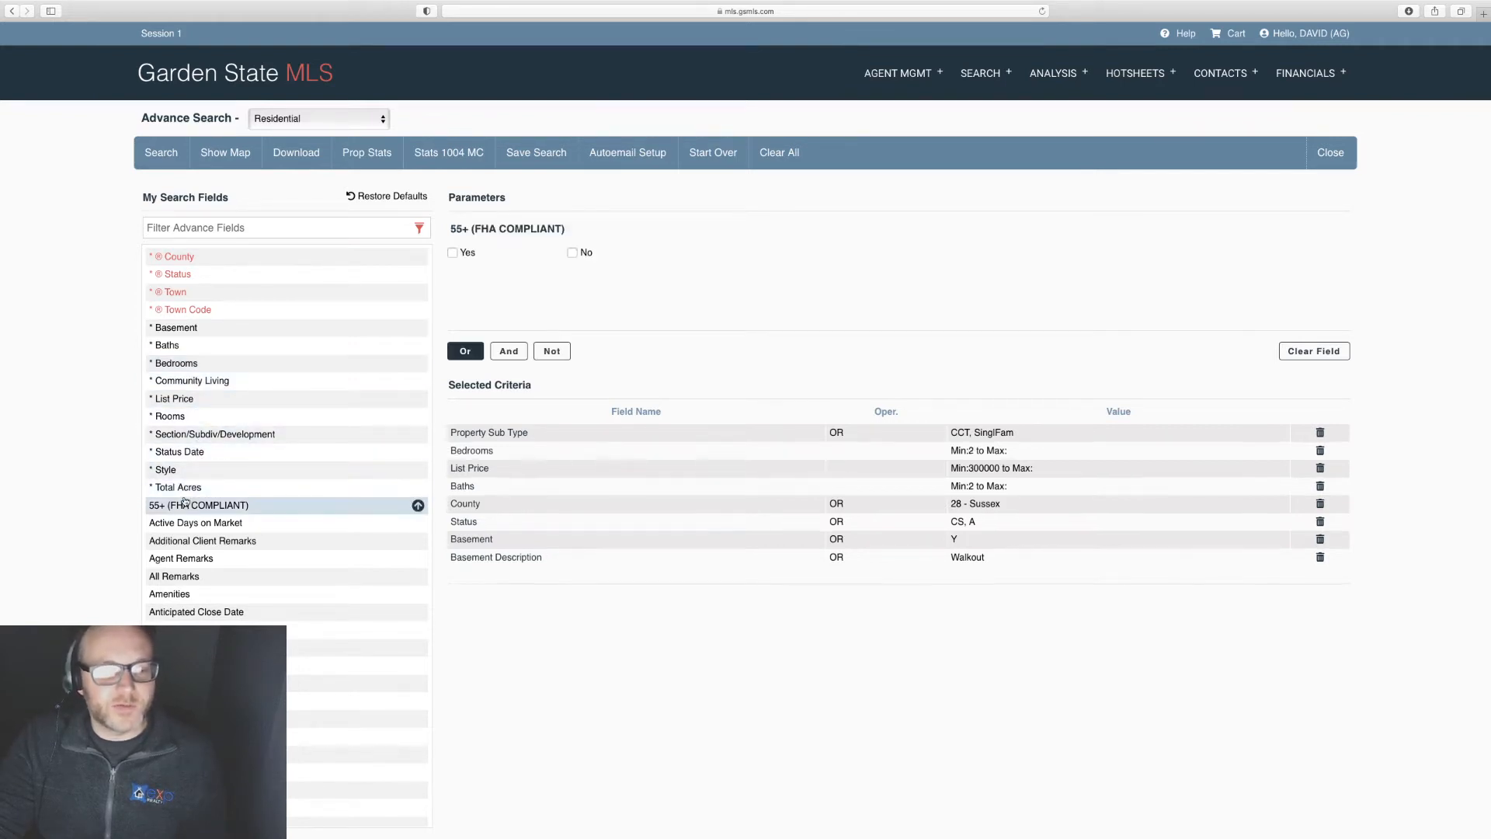
left_click(194, 575)
left_click(186, 647)
scroll(194, 682, "down", 5)
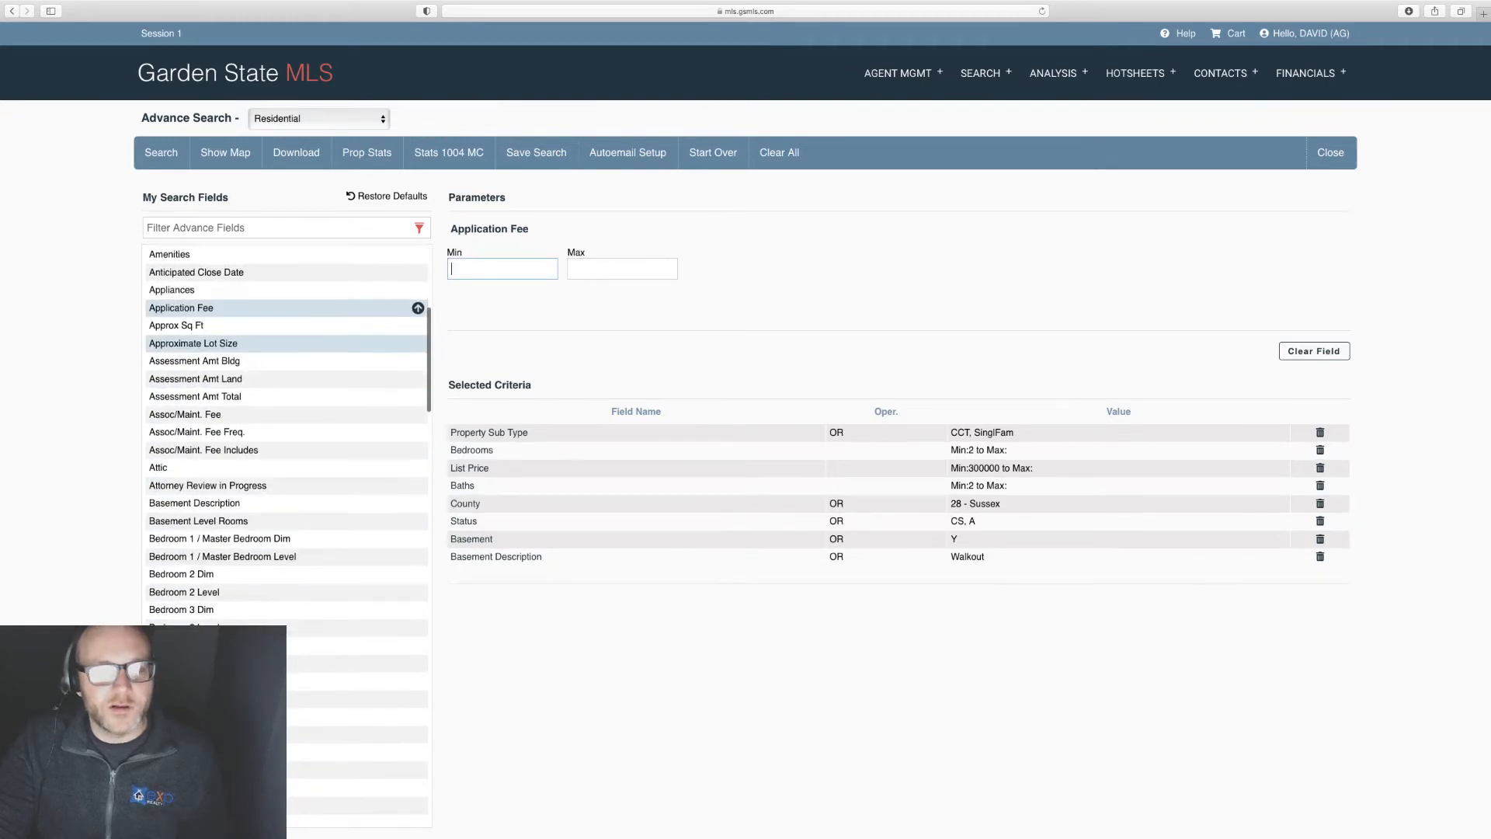
scroll(194, 342, "down", 10)
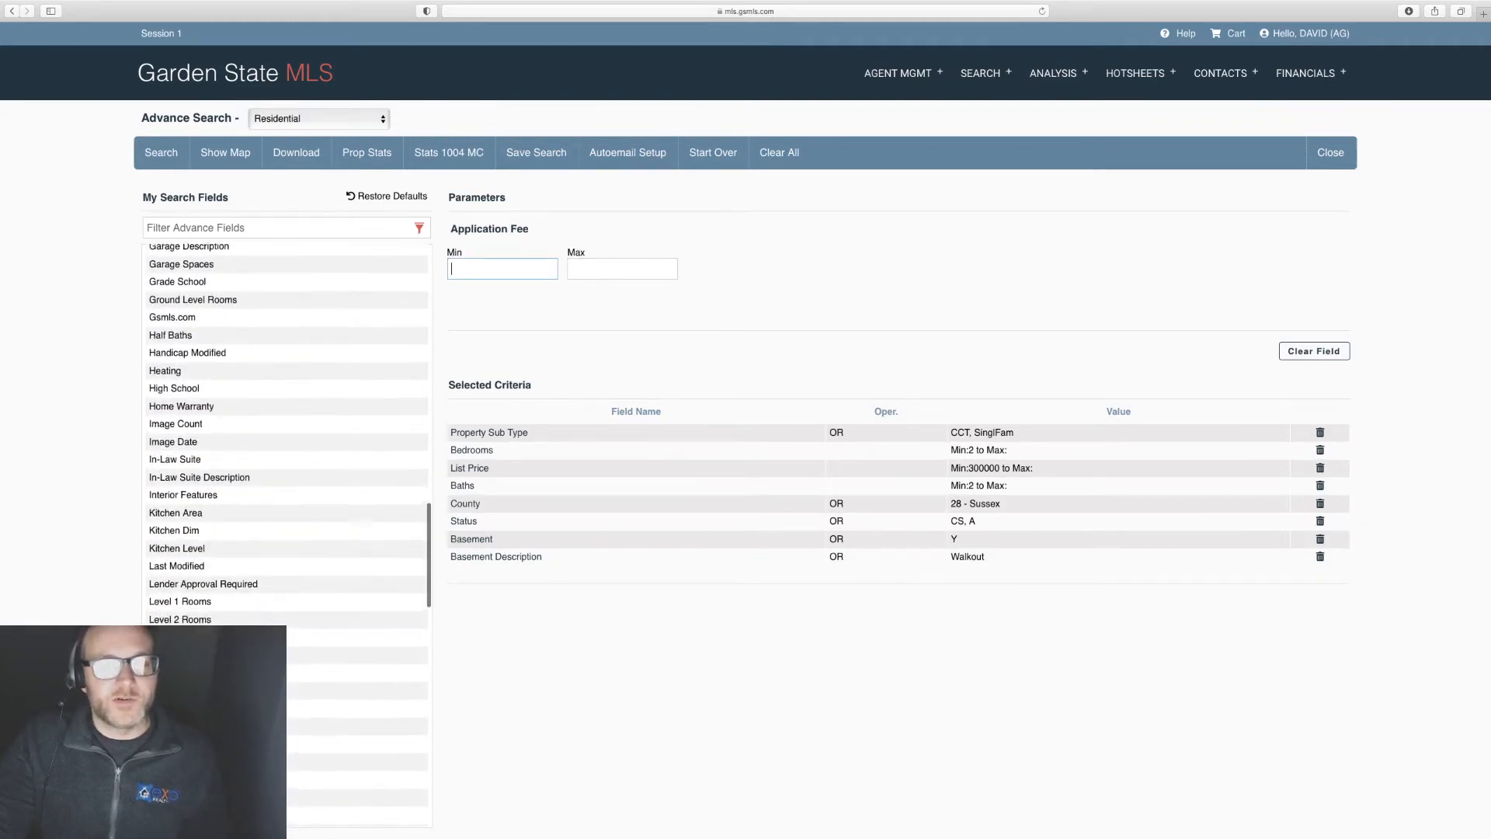
scroll(194, 357, "up", 15)
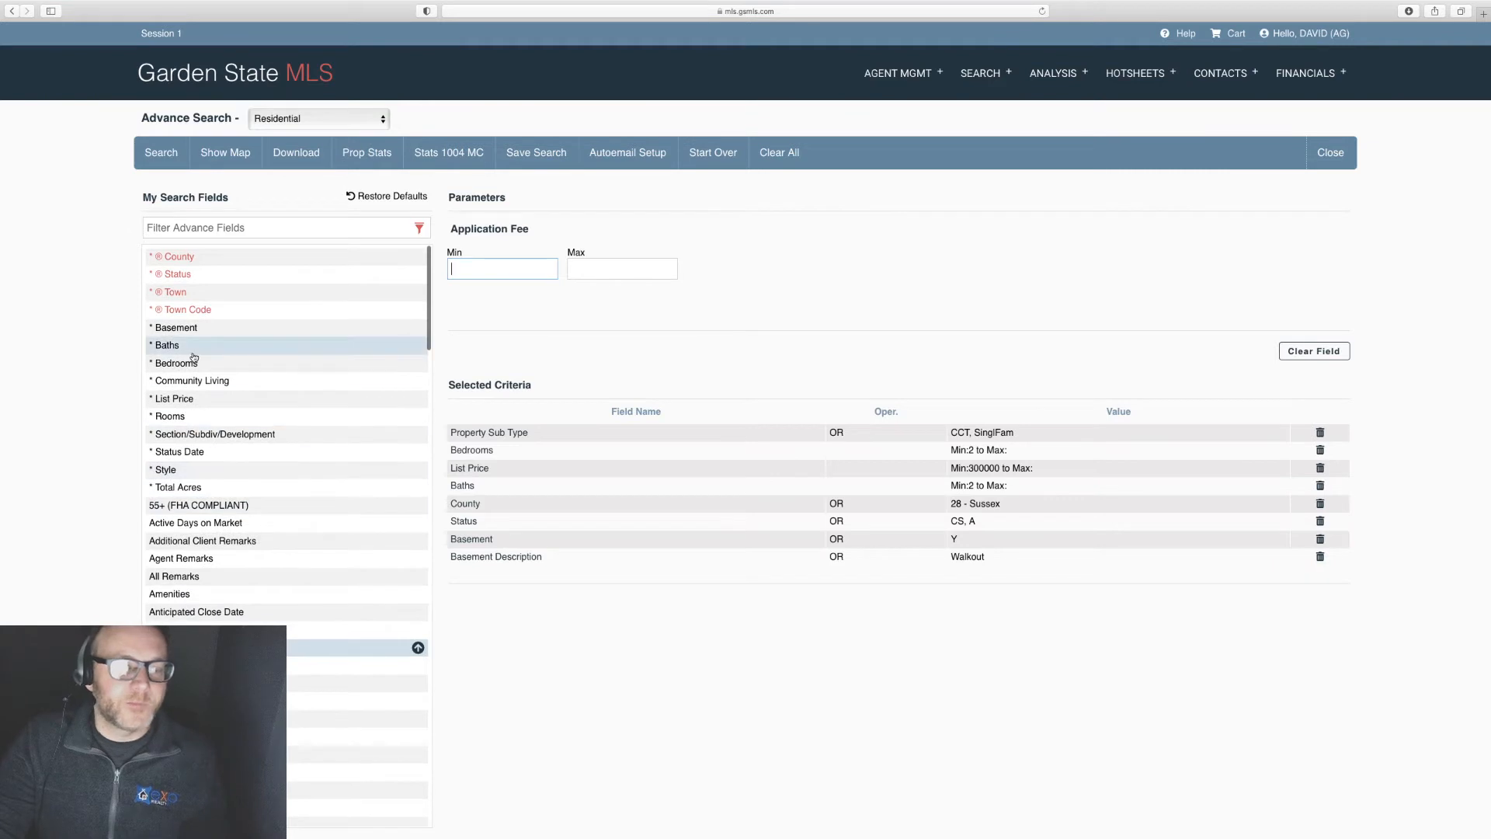
Step: Add Condo/Coop/Townhouse to Property Sub Type alongside Single Family, then clear the filter
left_click(514, 434)
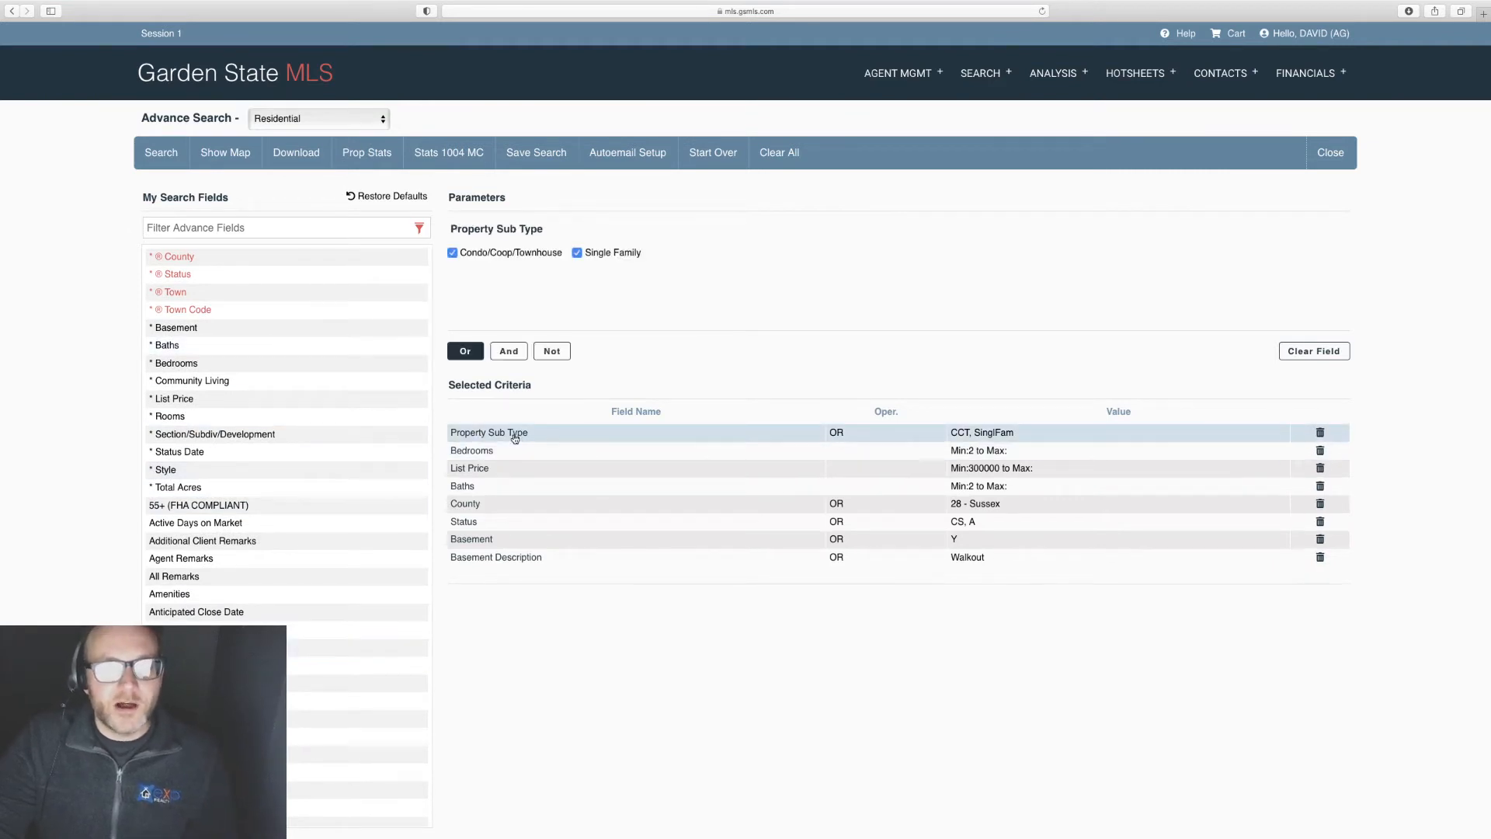
left_click(252, 230)
type("prope")
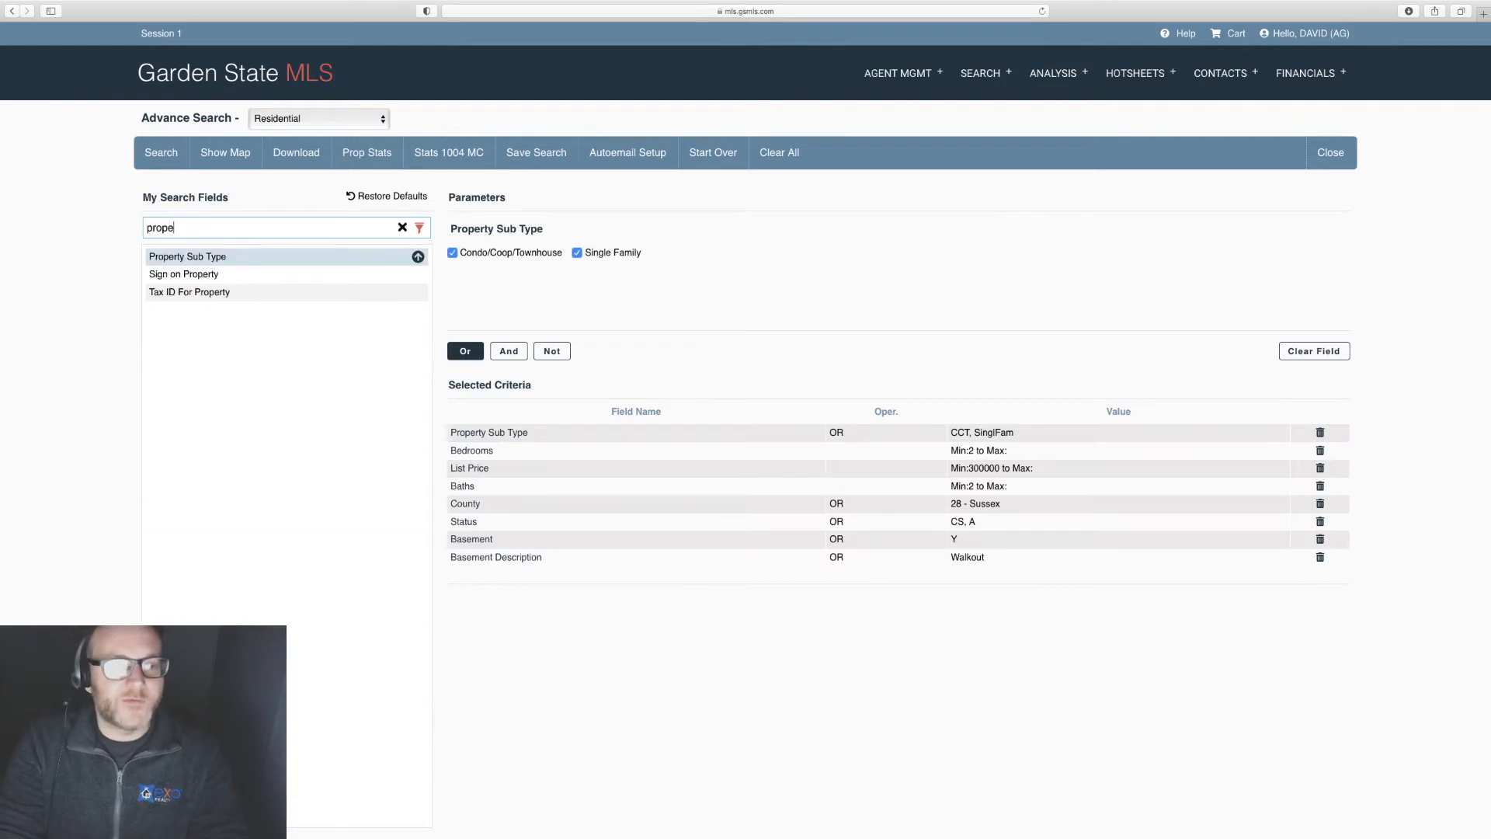
type("rt")
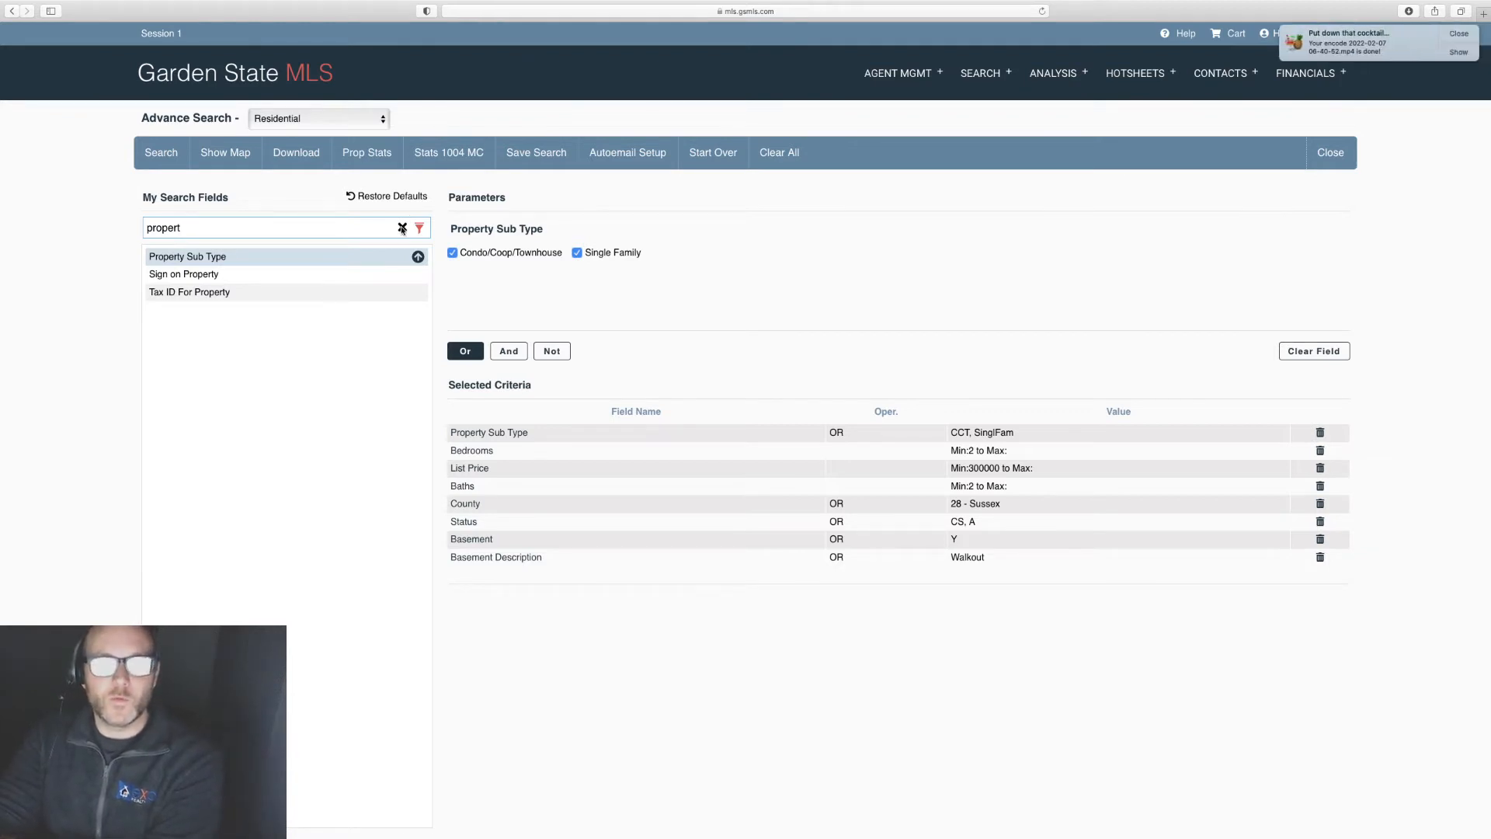
left_click(1458, 36)
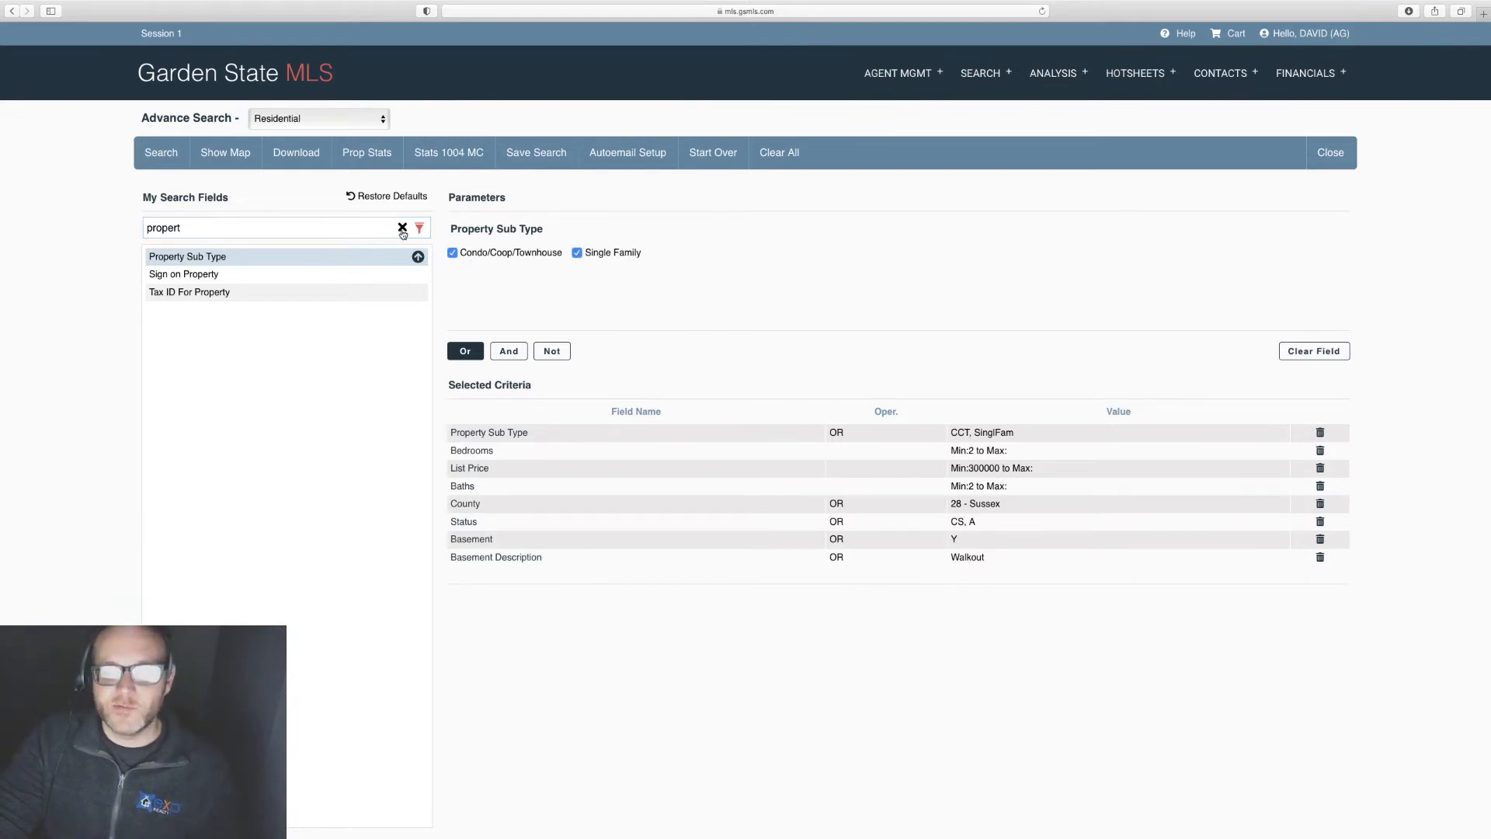
left_click(402, 229)
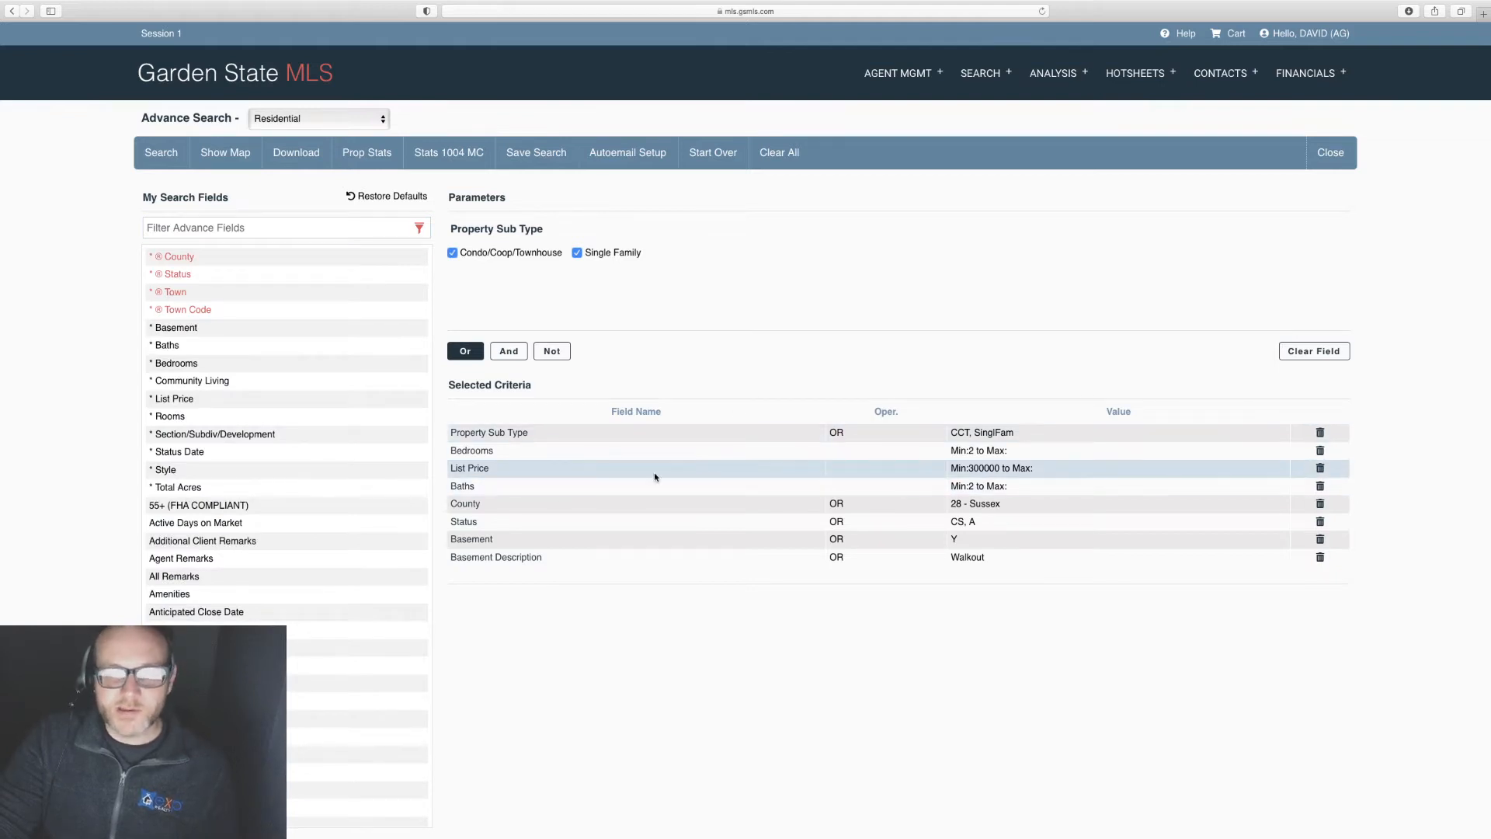
Step: Lower the Baths minimum to 1.1 and open the List Price criterion
left_click(464, 488)
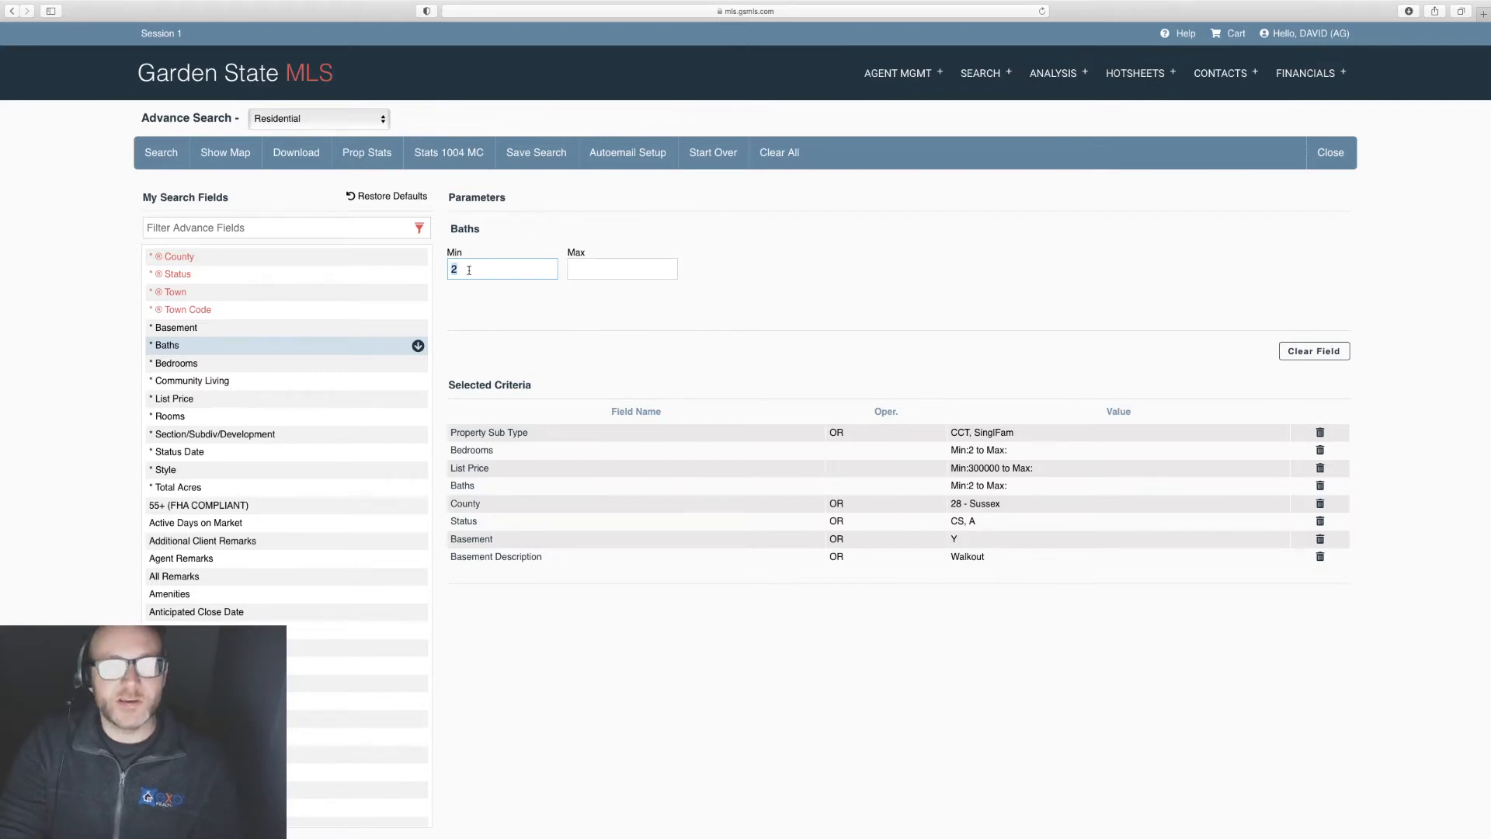
type("1.1")
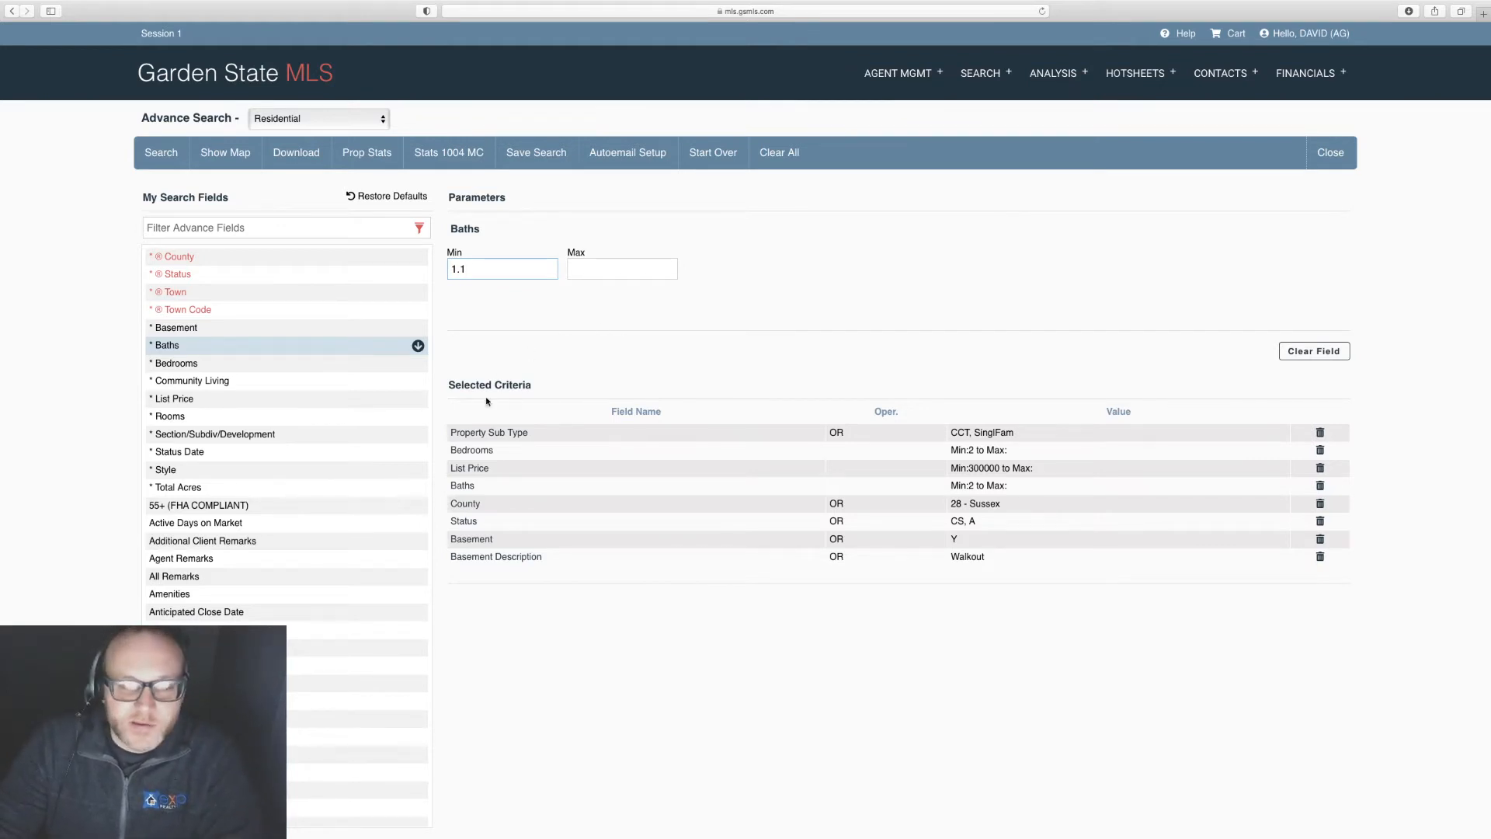
left_click(468, 452)
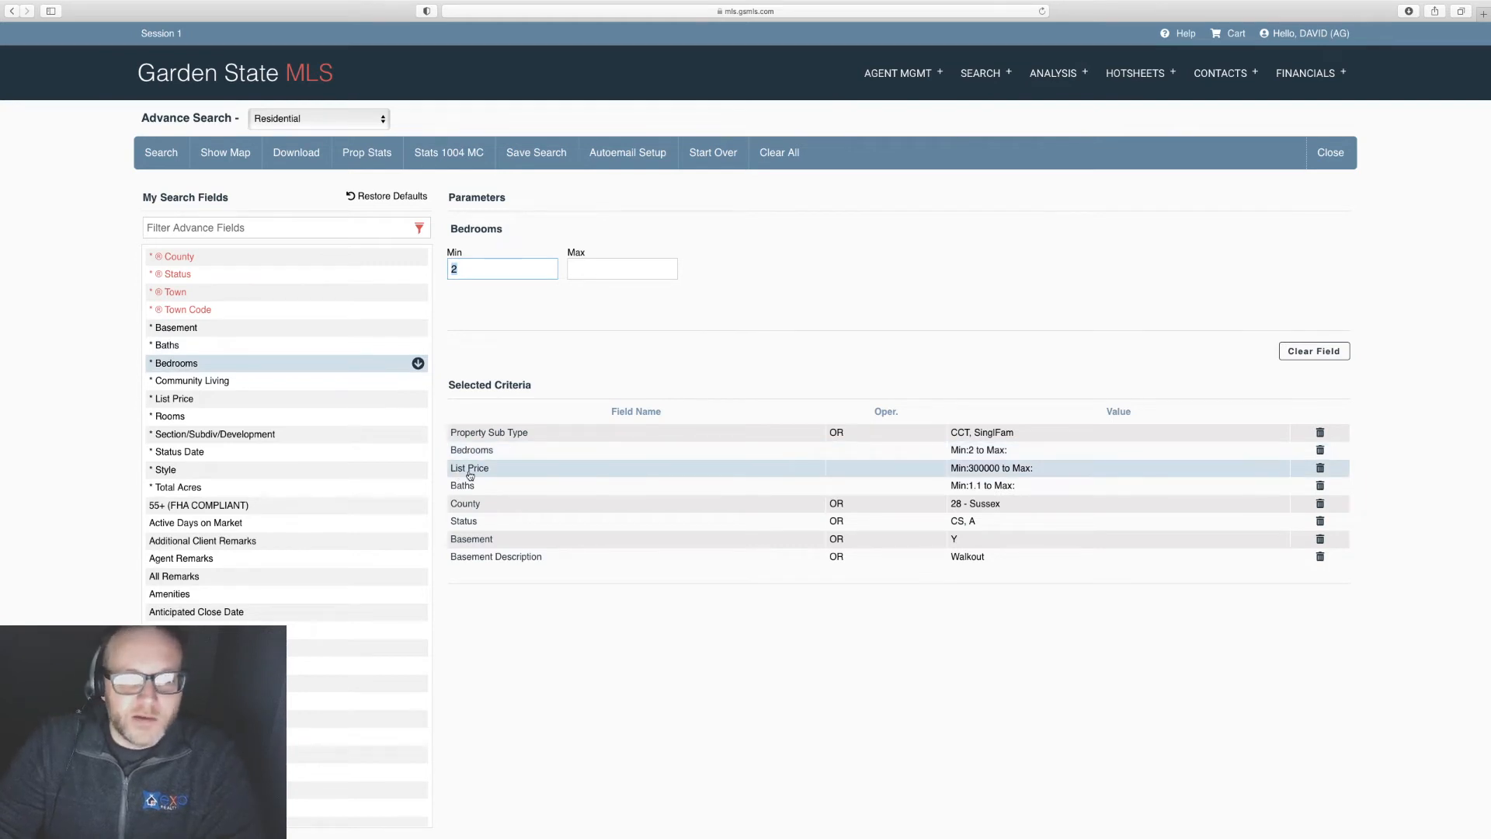
left_click(470, 470)
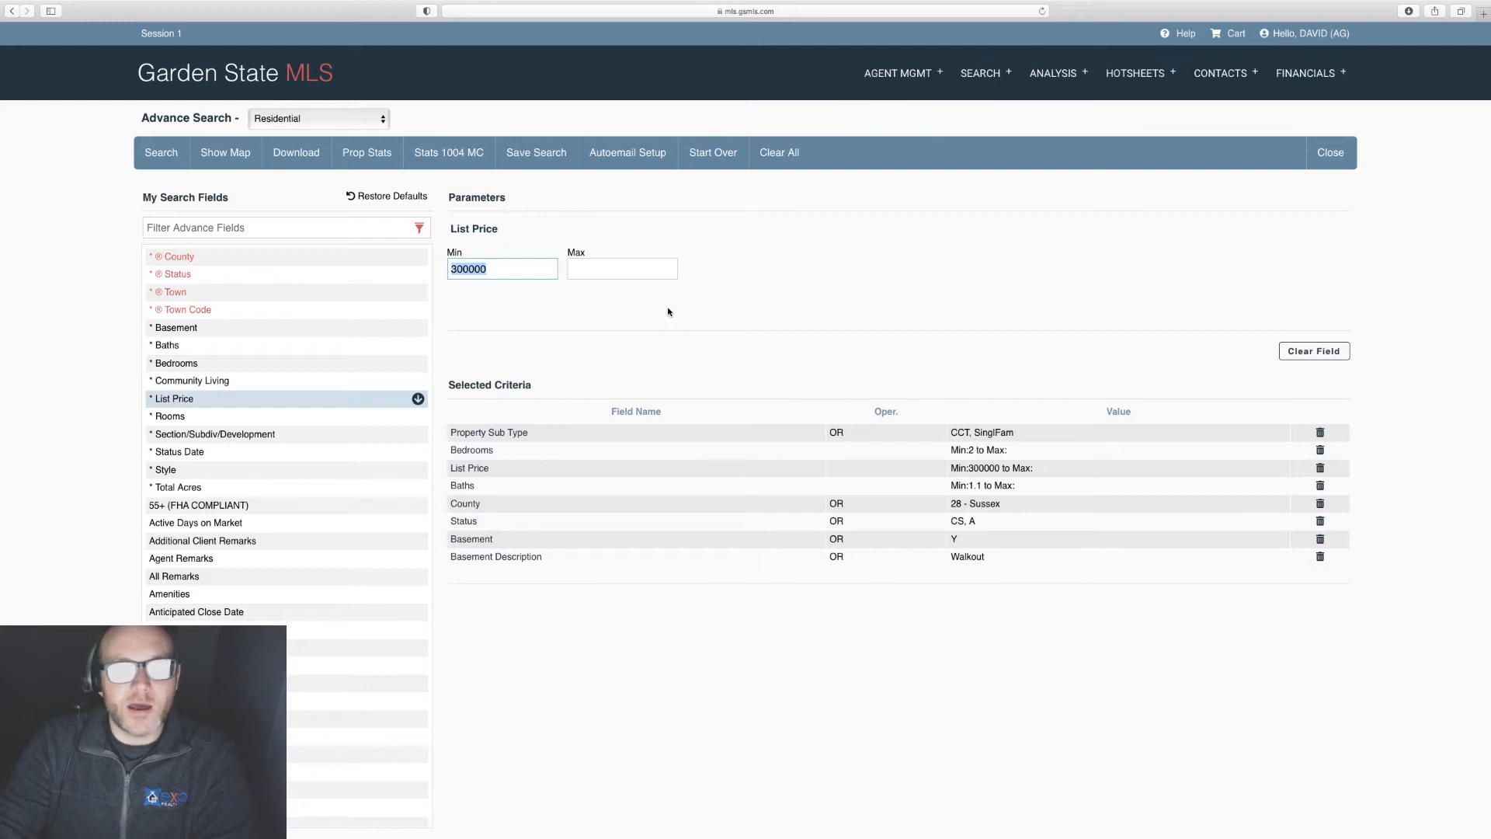
Step: Replace the $300000 List Price minimum with a 400000 maximum
key("BackSpace")
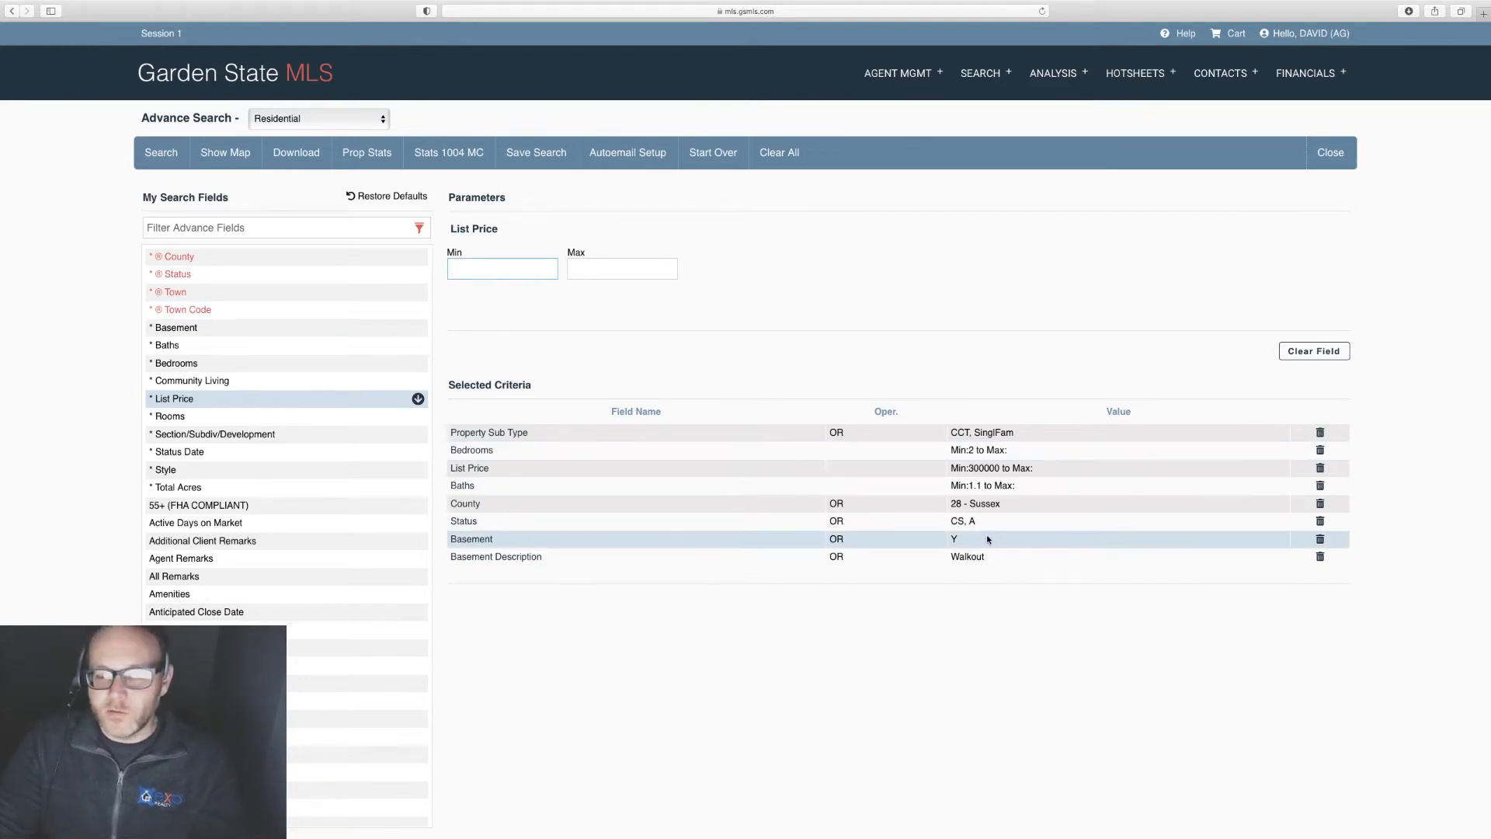
left_click(475, 469)
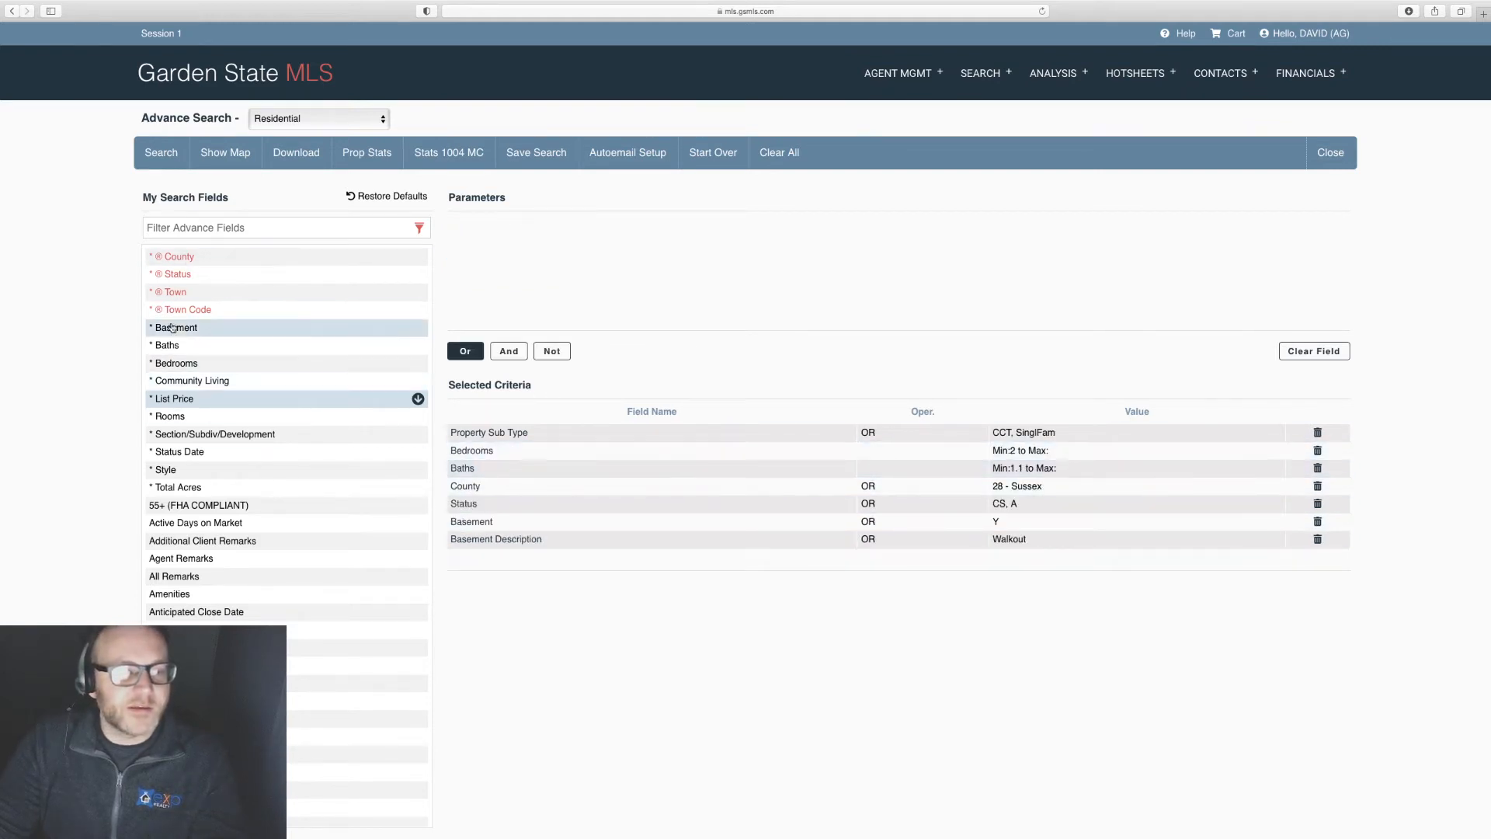
left_click(177, 399)
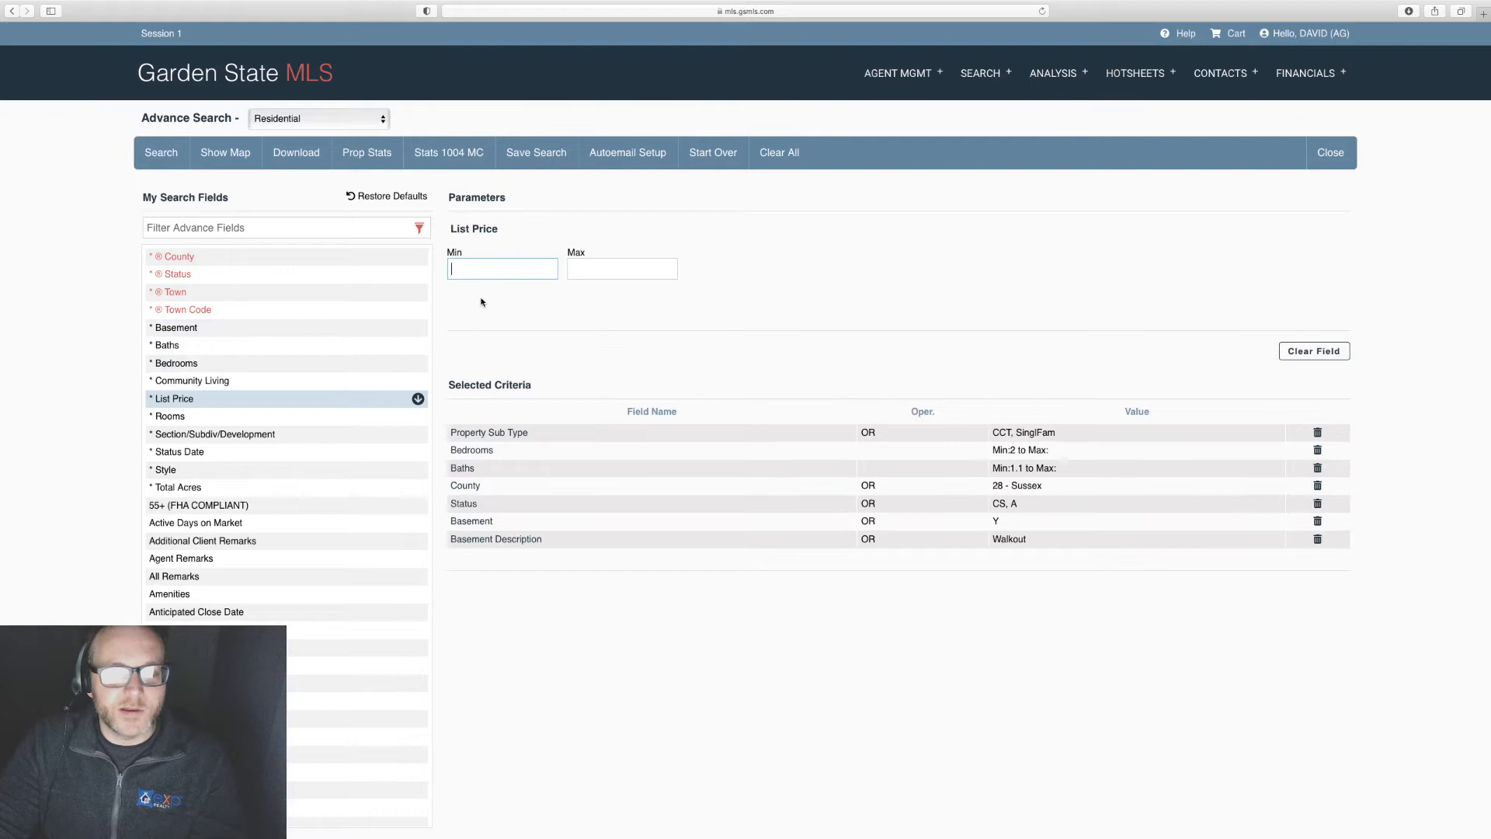
left_click(582, 271)
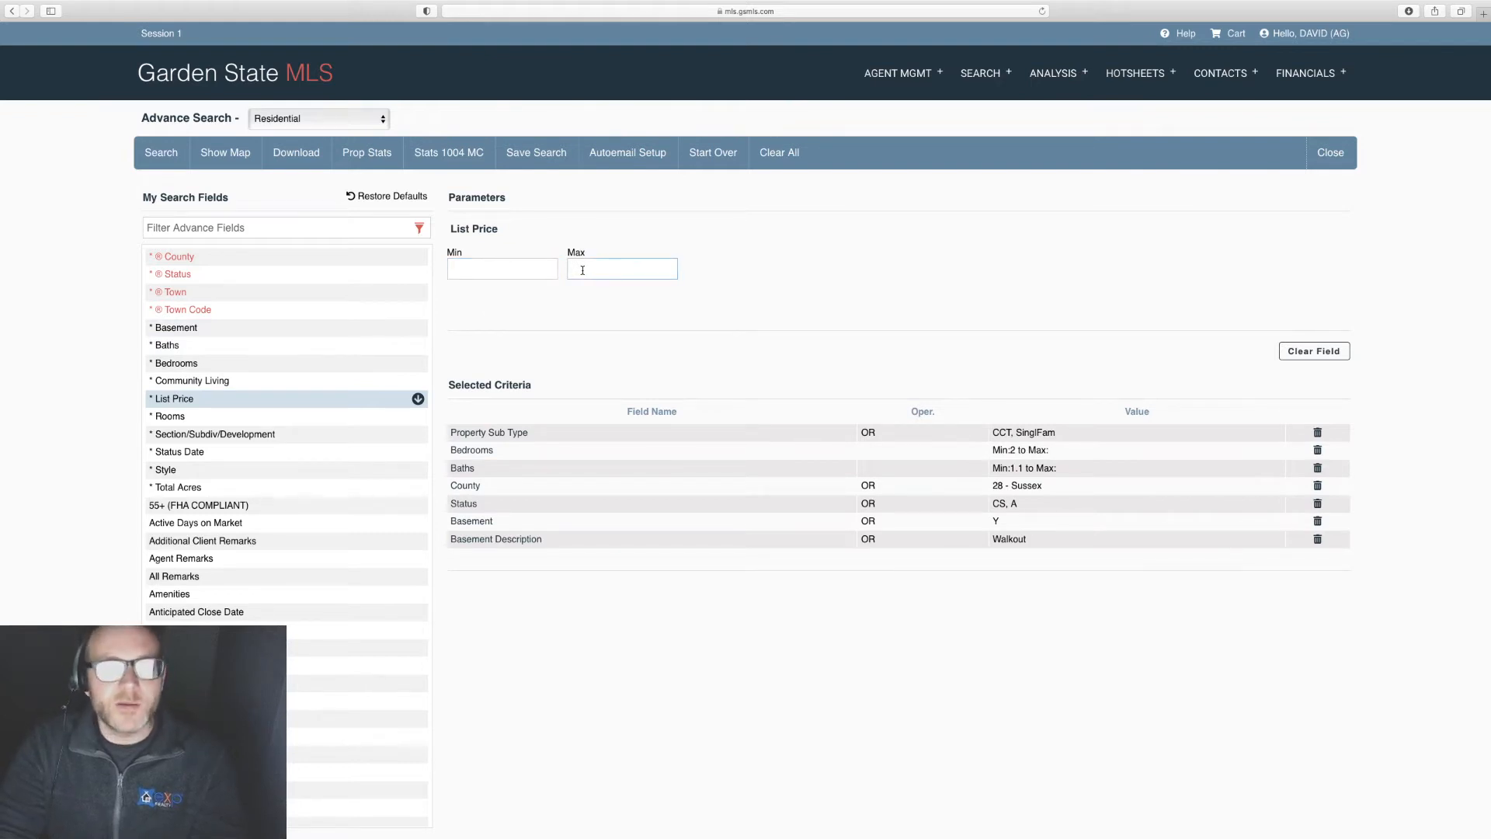
type("4")
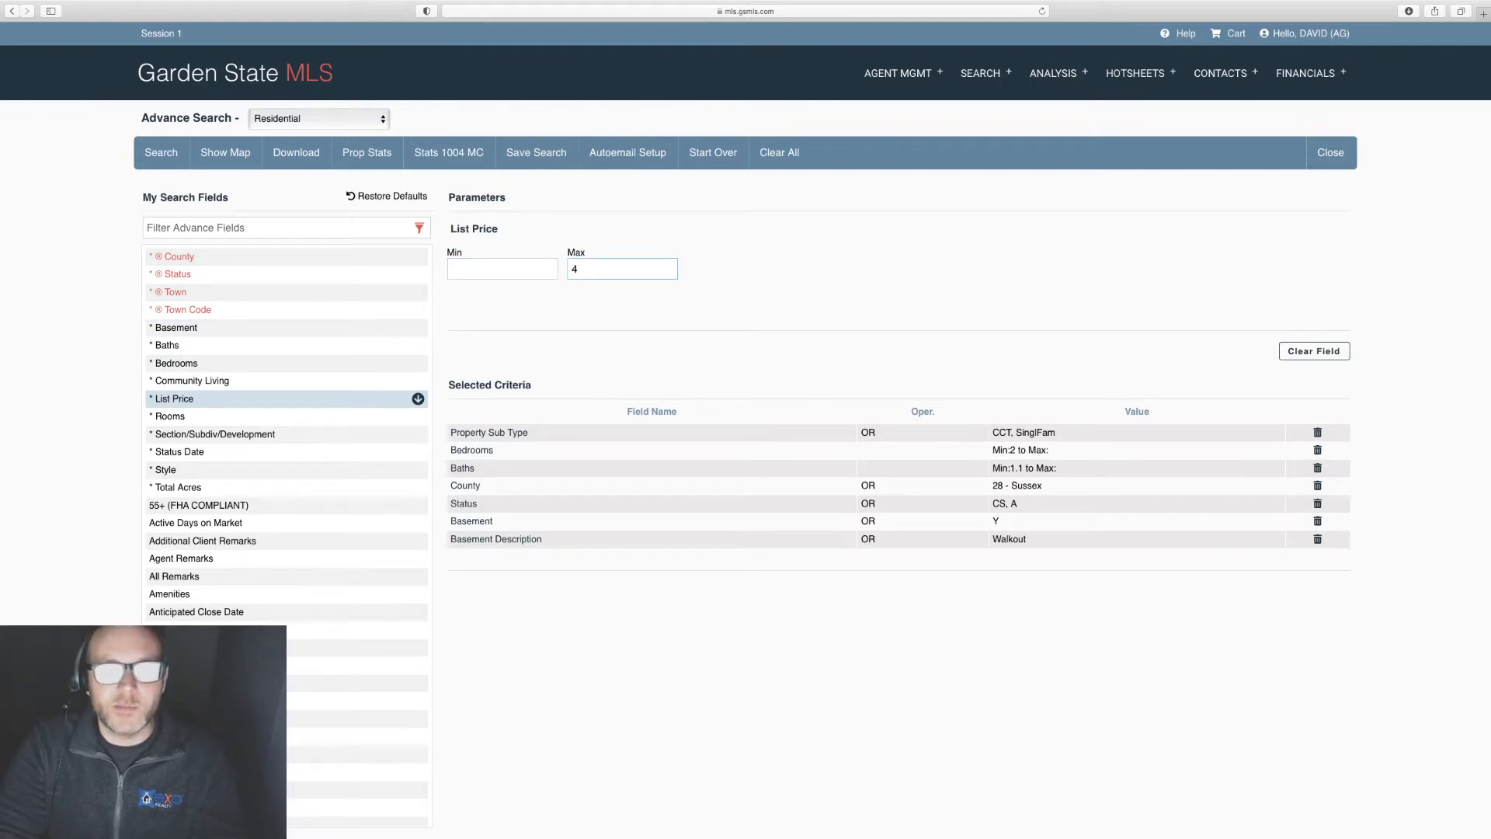
type("00000")
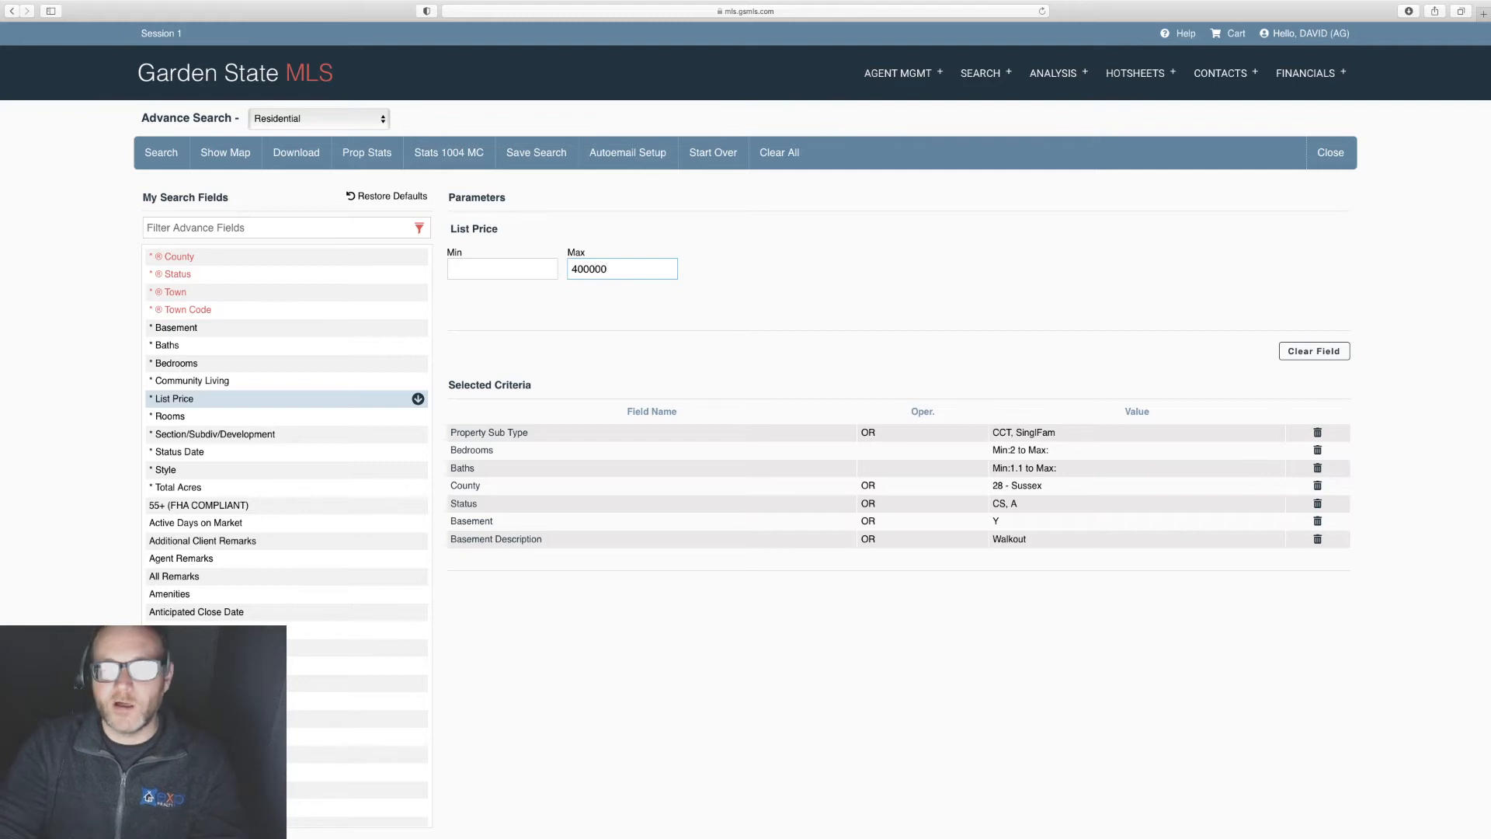
left_click(169, 293)
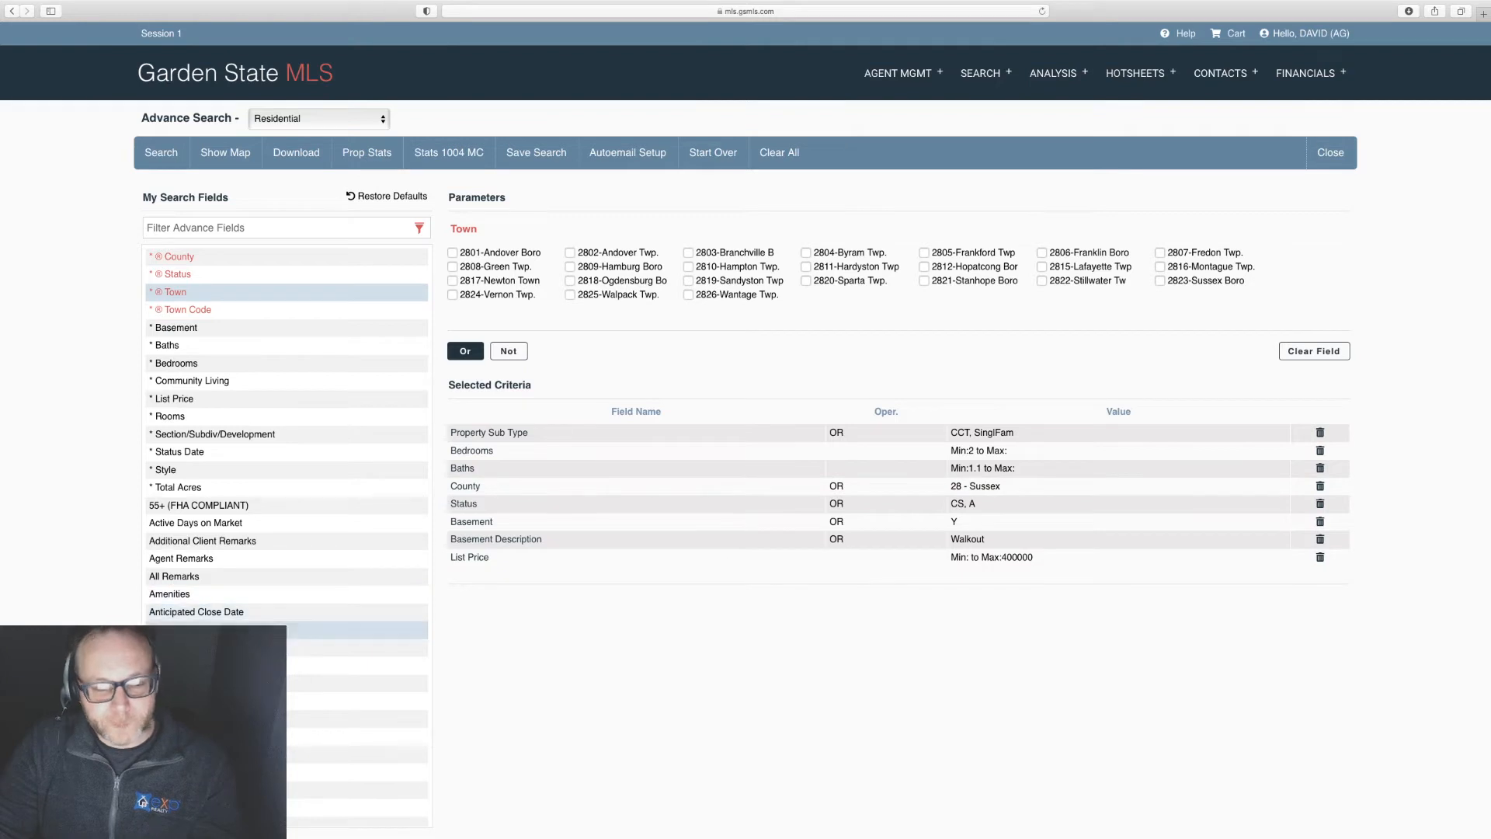
scroll(332, 574, "down", 3)
scroll(332, 573, "up", 3)
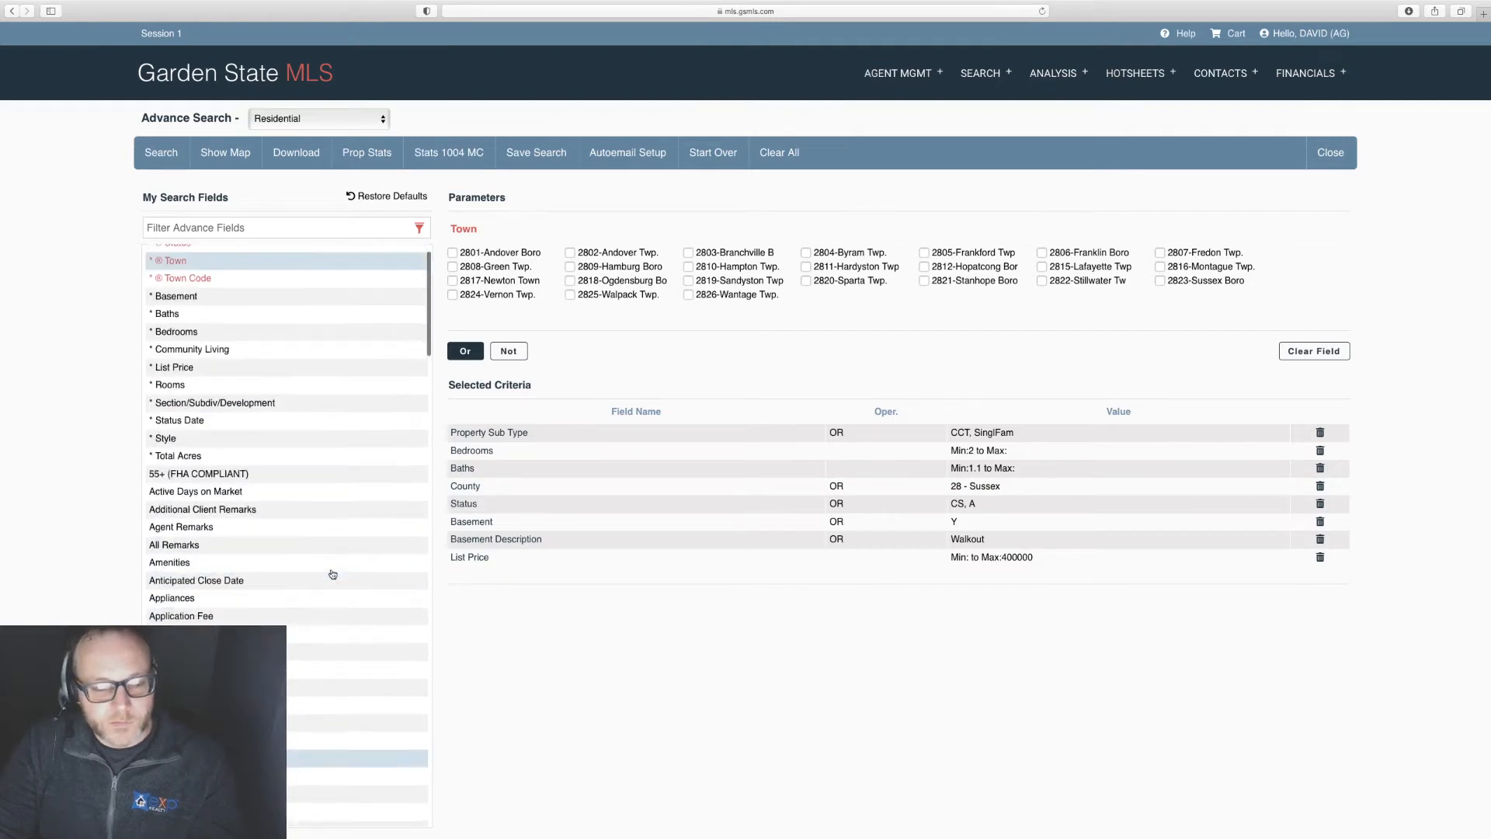
left_click(160, 154)
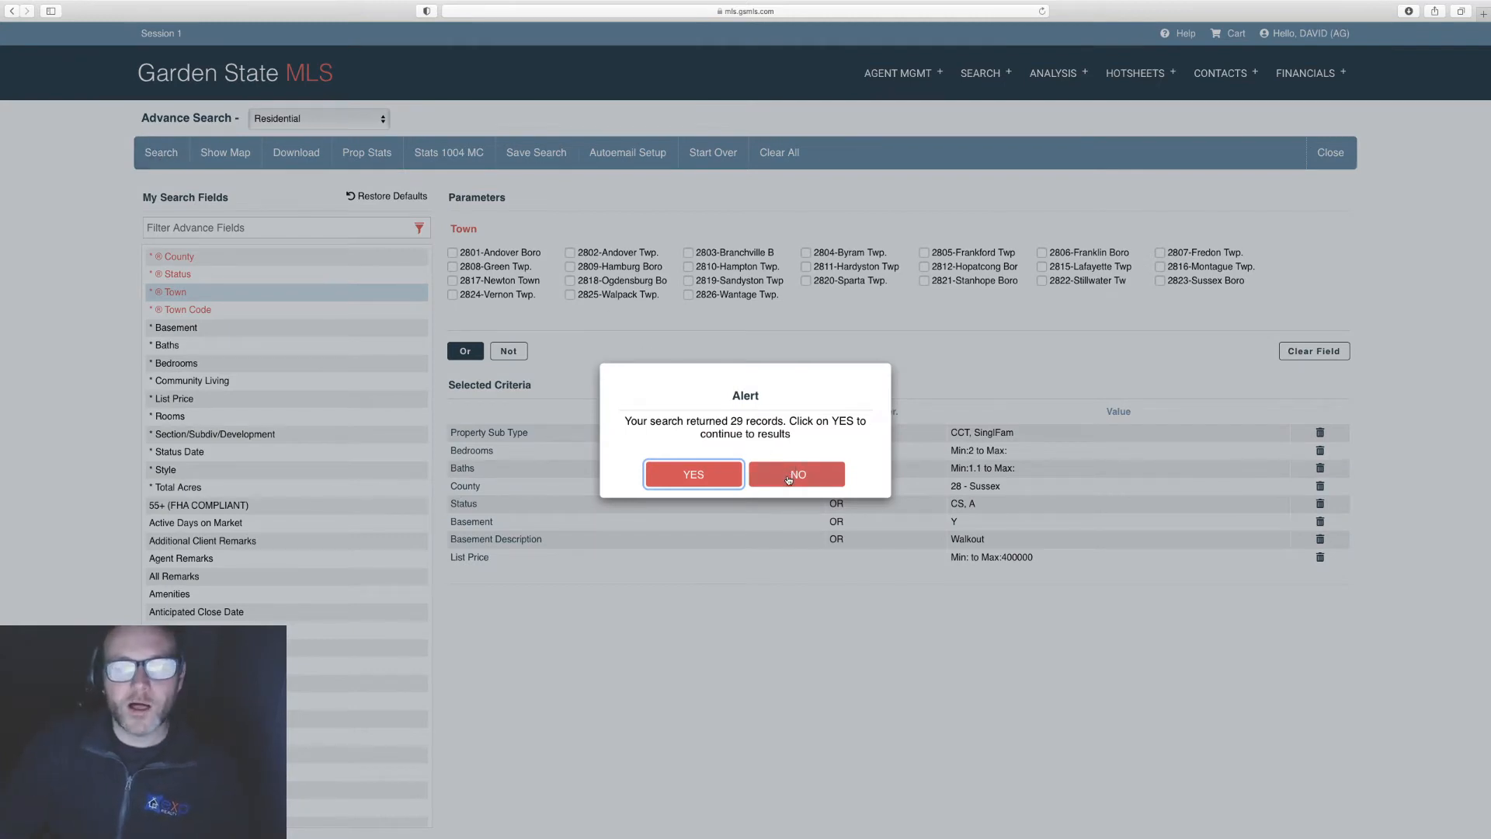
left_click(693, 480)
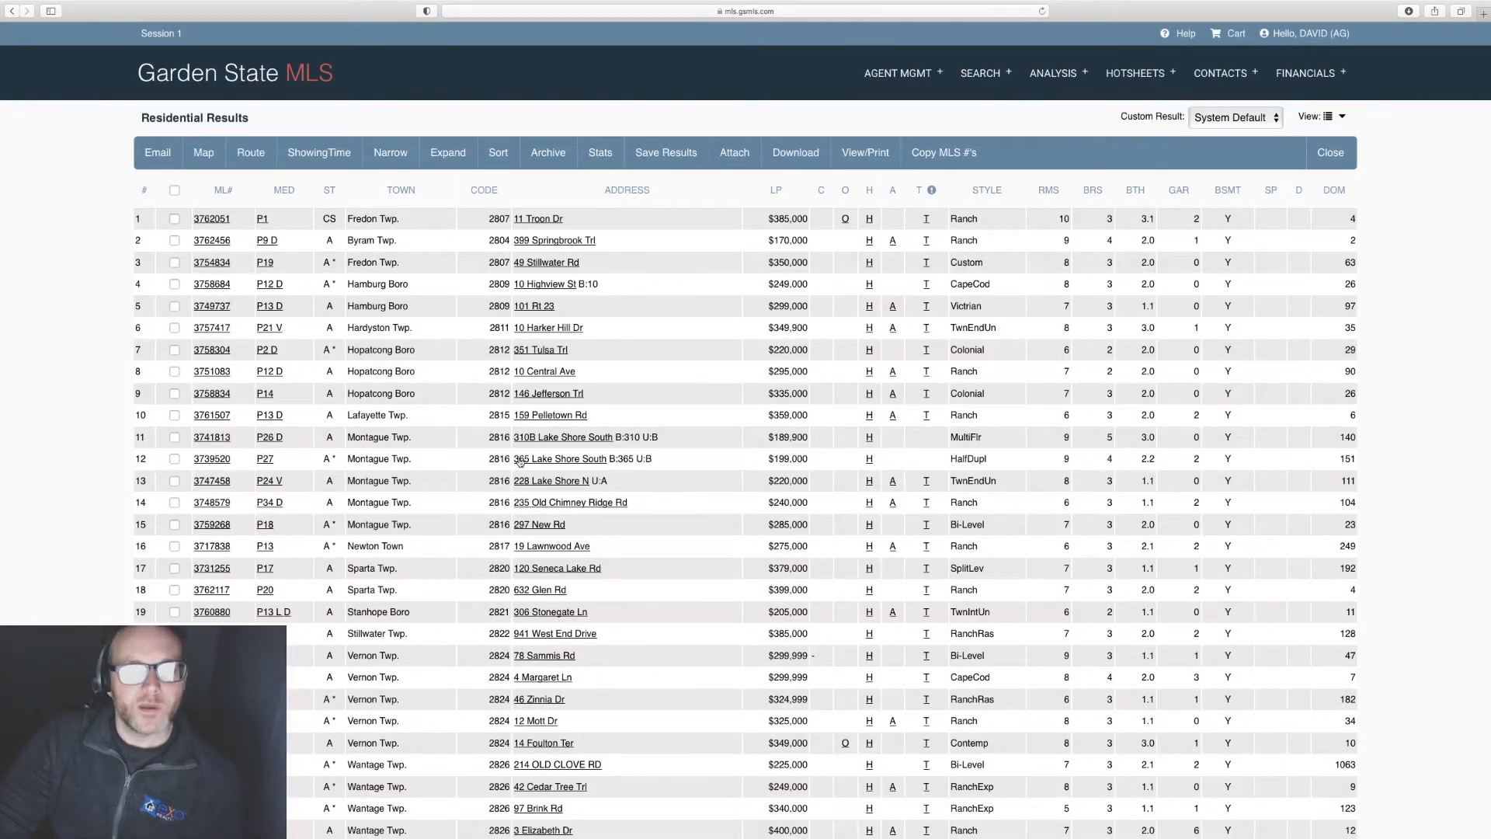
left_click(217, 372)
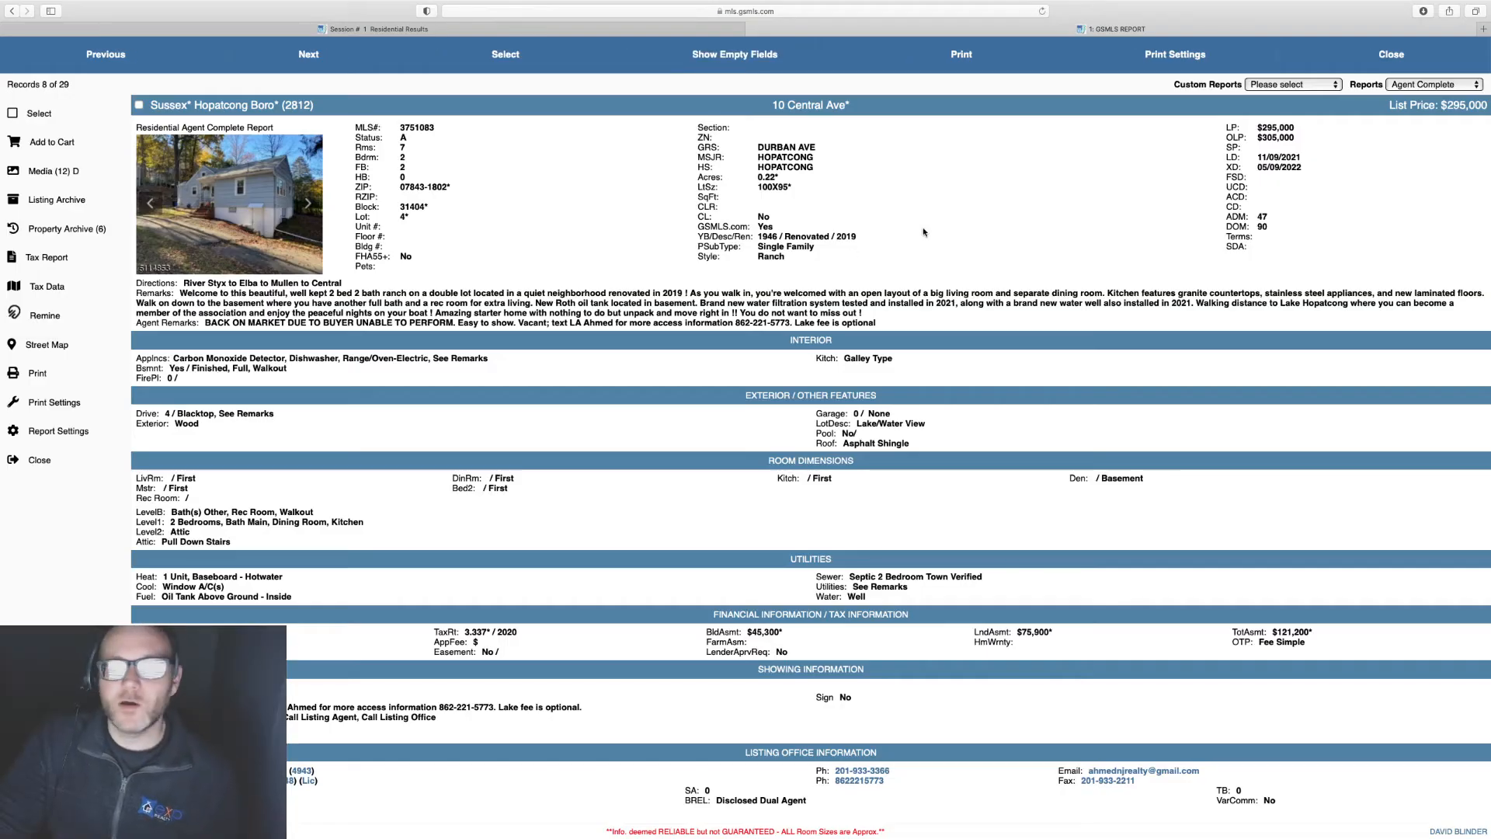
left_click(1382, 56)
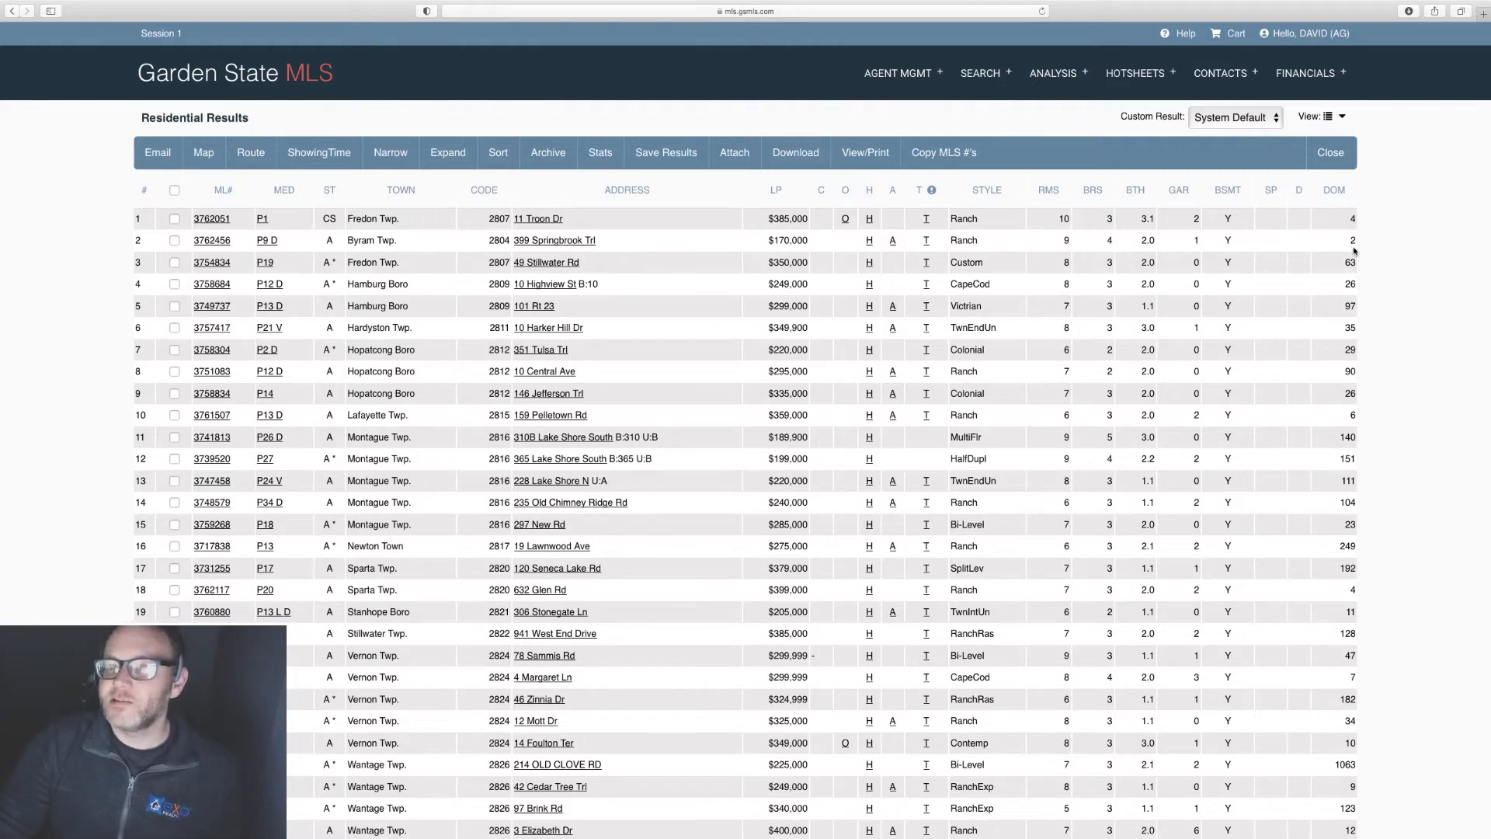
Step: Return to the advanced search and show the Style options, leaving Townhouse-Interior unchecked
left_click(1329, 154)
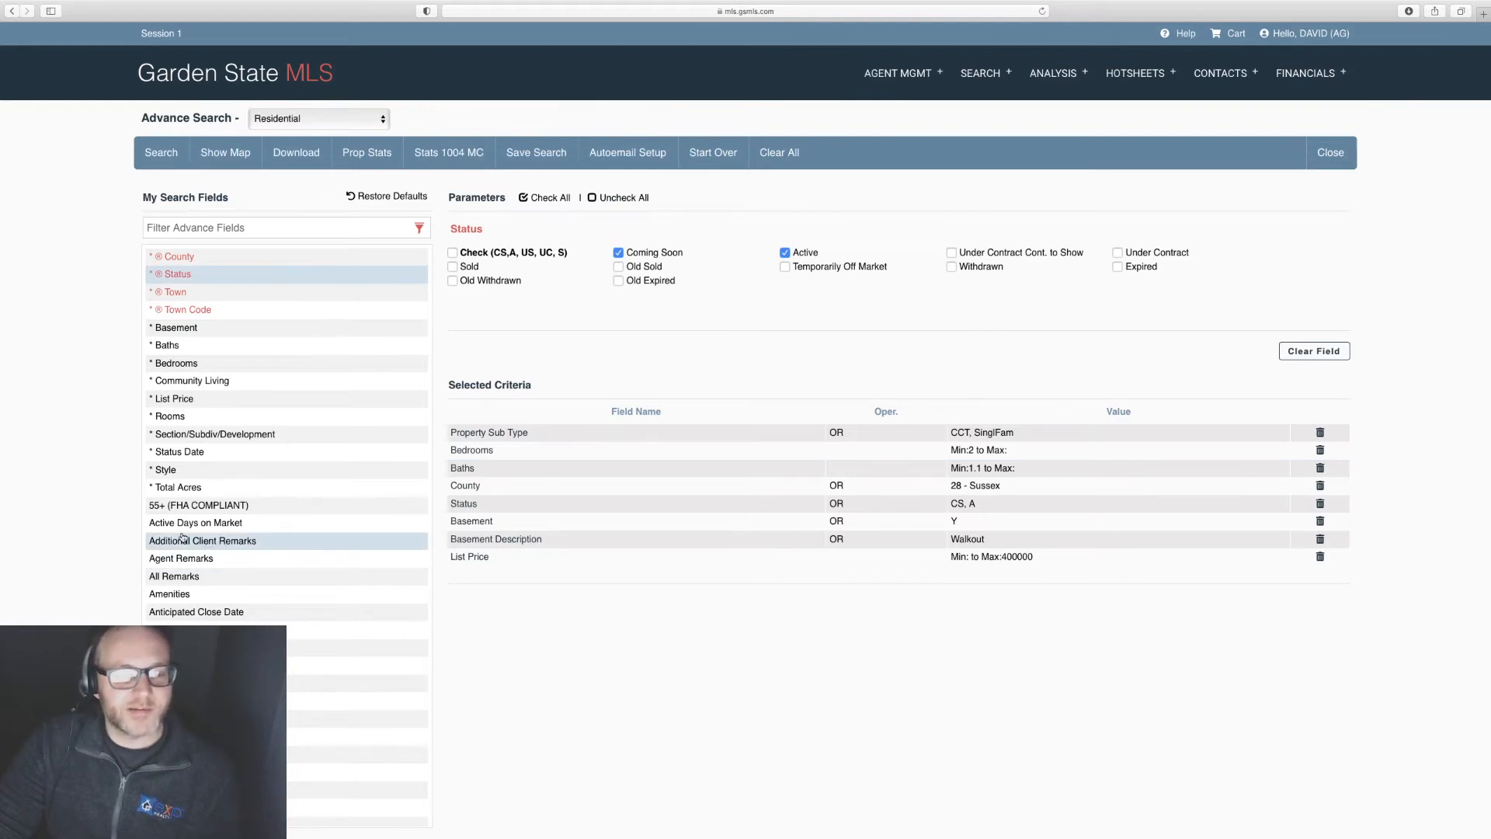
left_click(181, 470)
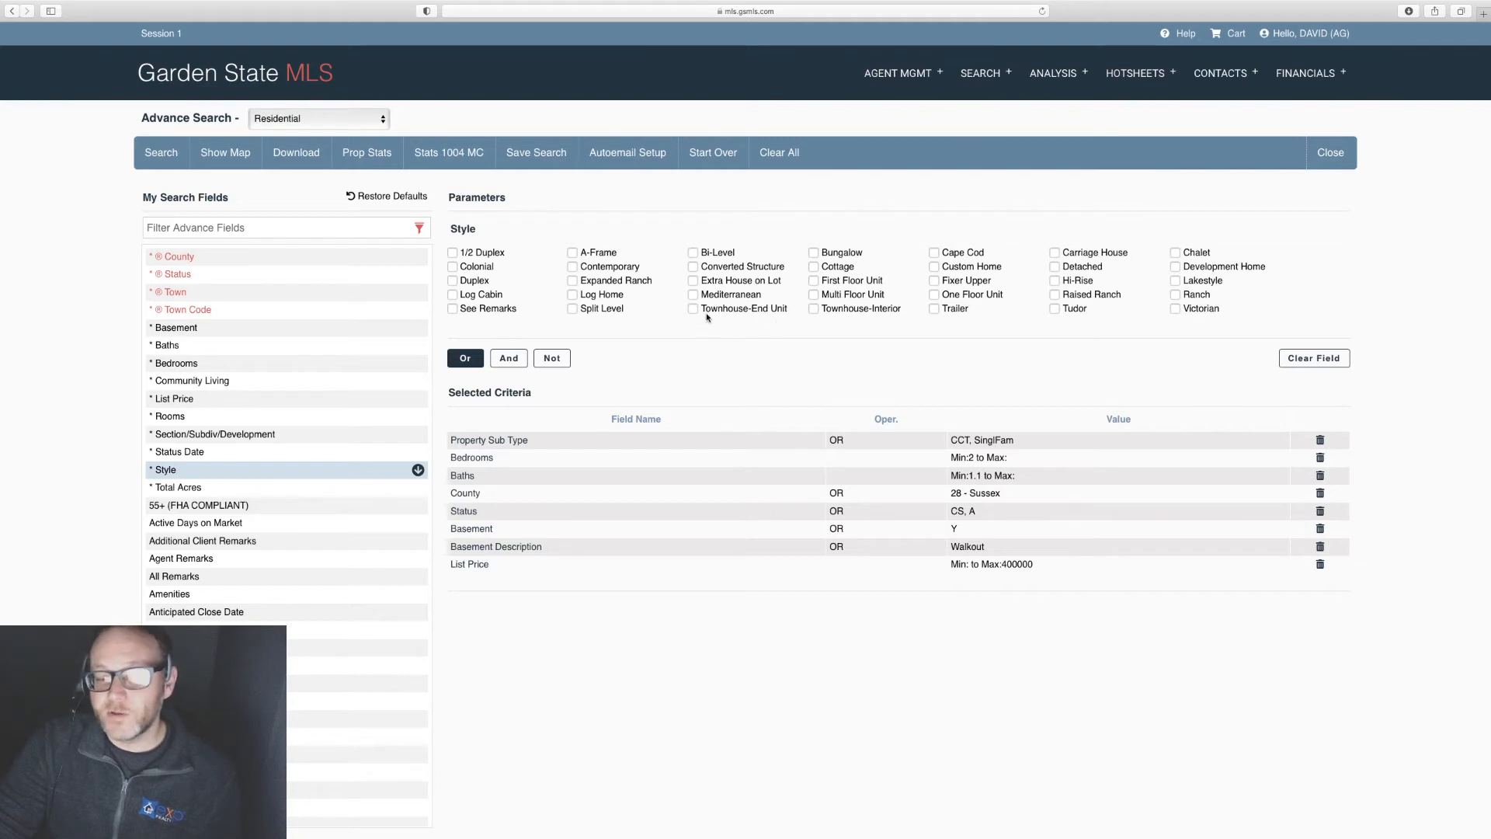
left_click_drag(748, 308, 798, 304)
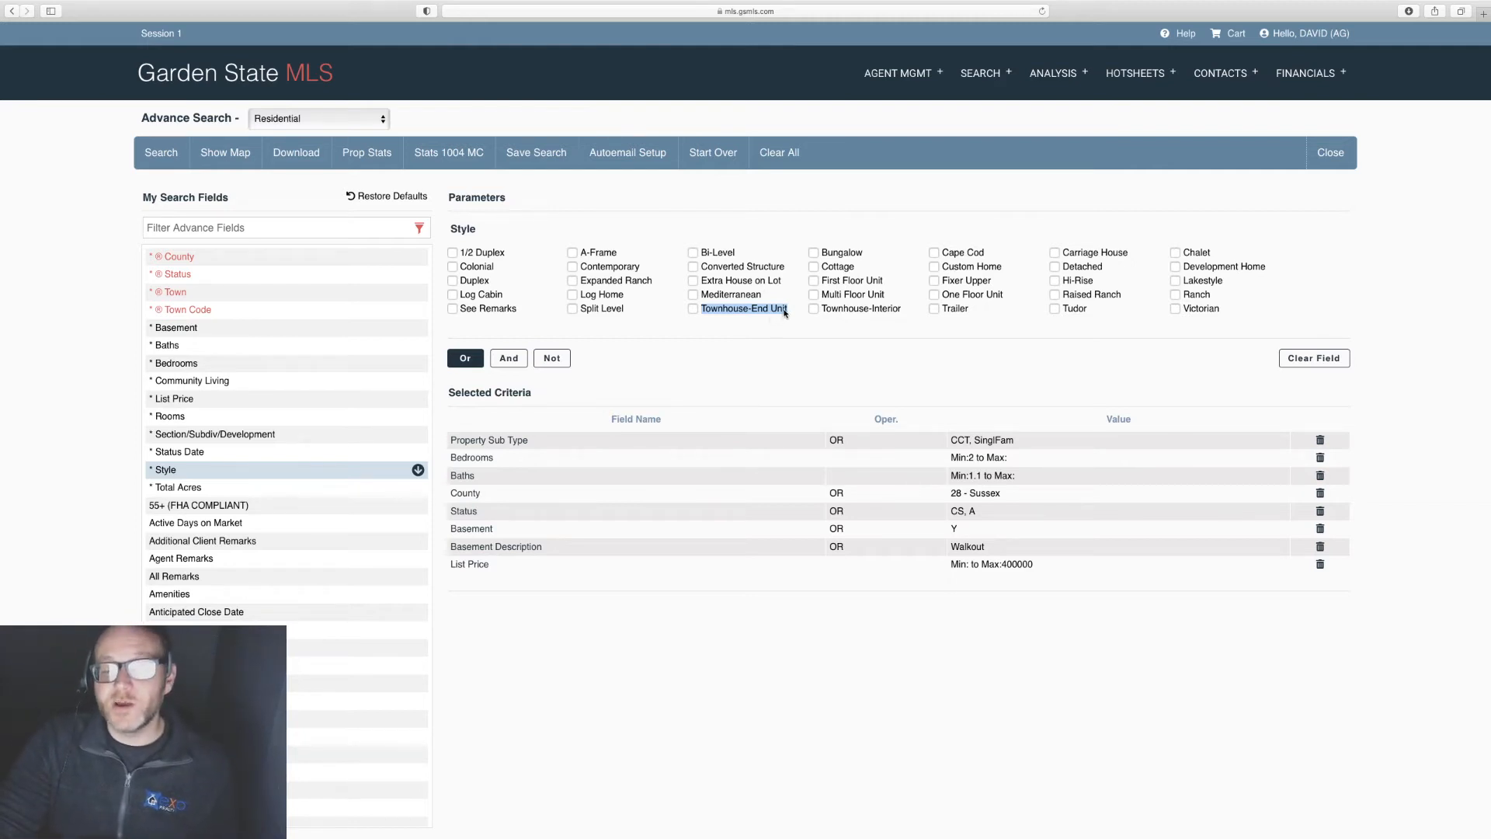
left_click(823, 310)
left_click(824, 311)
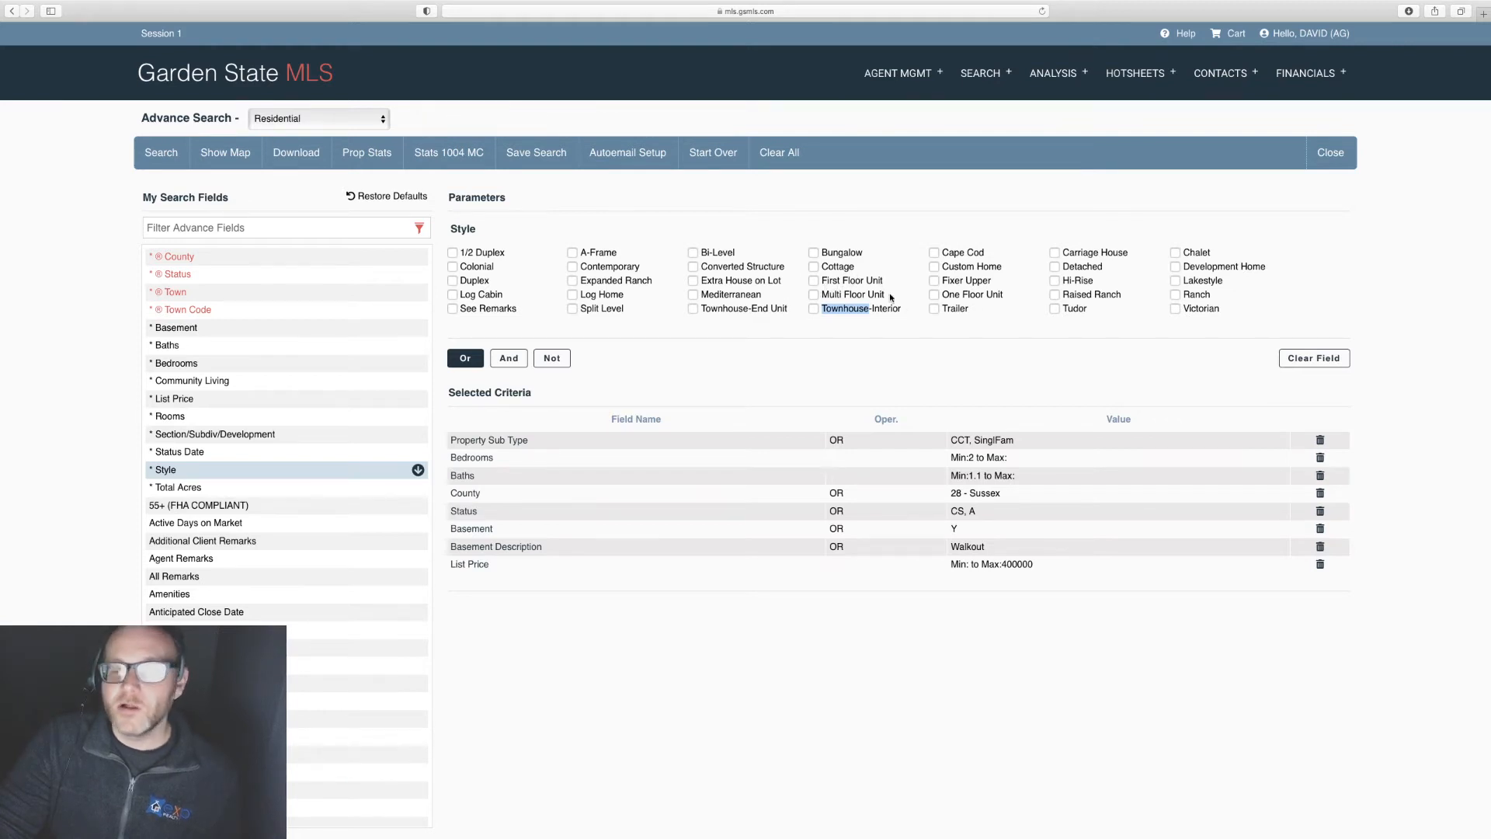
left_click_drag(887, 296, 821, 299)
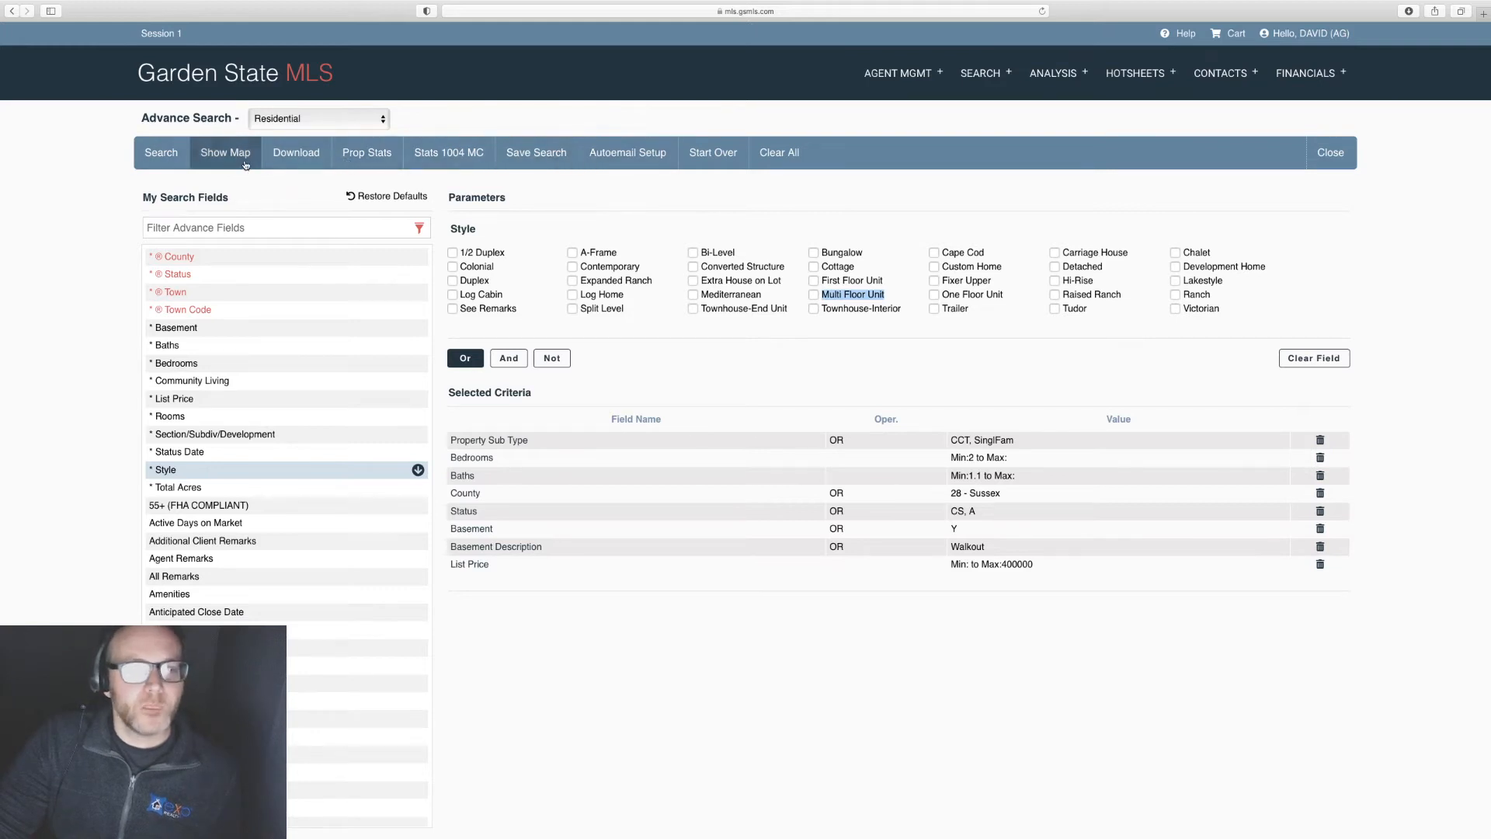
Step: Start Autoemail Setup and name the saved search with the client's name plus ' - Sussex w/ Walkouts'
left_click(609, 153)
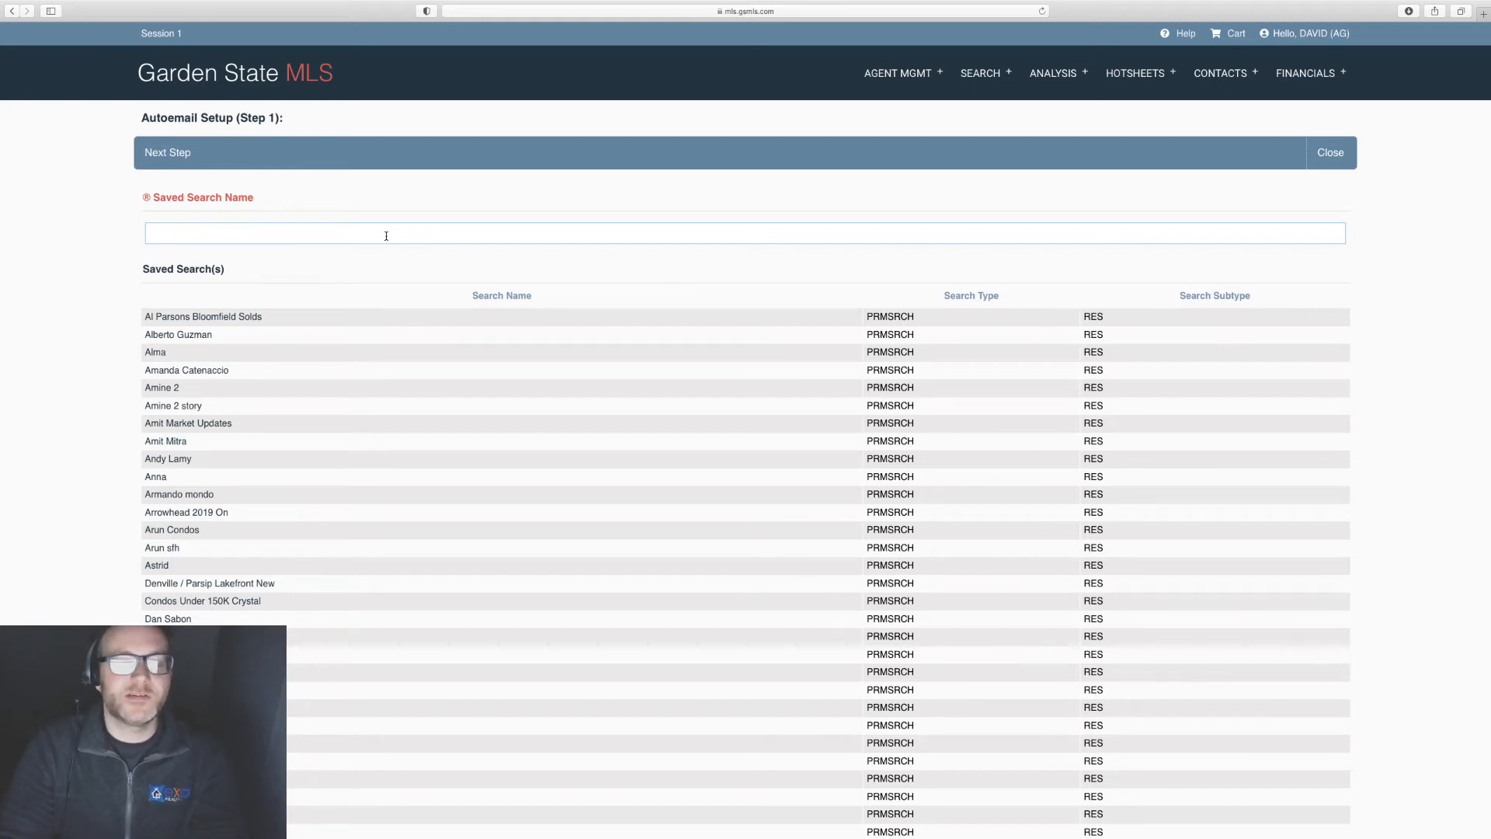
left_click(385, 236)
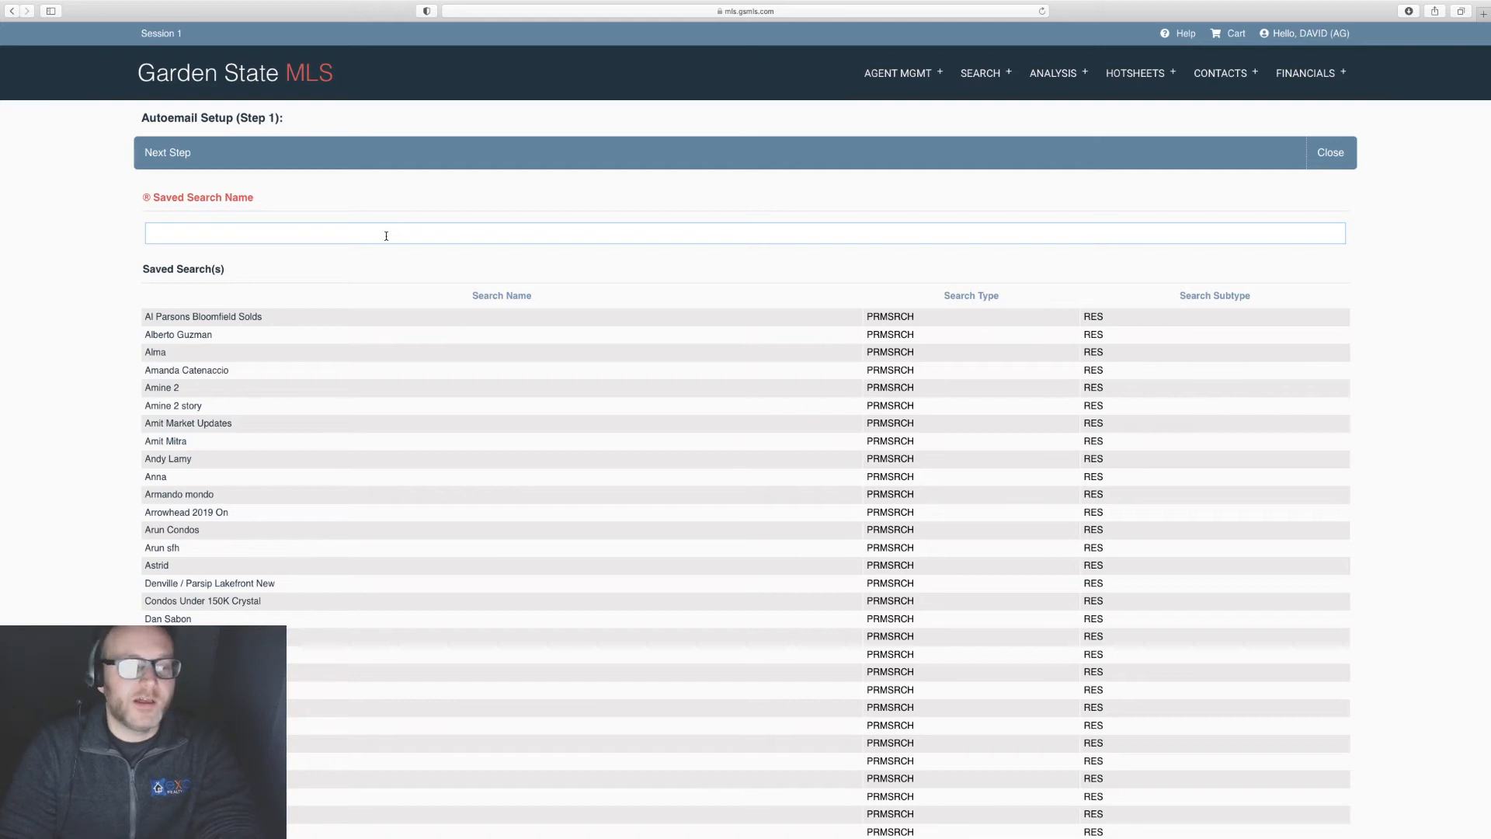
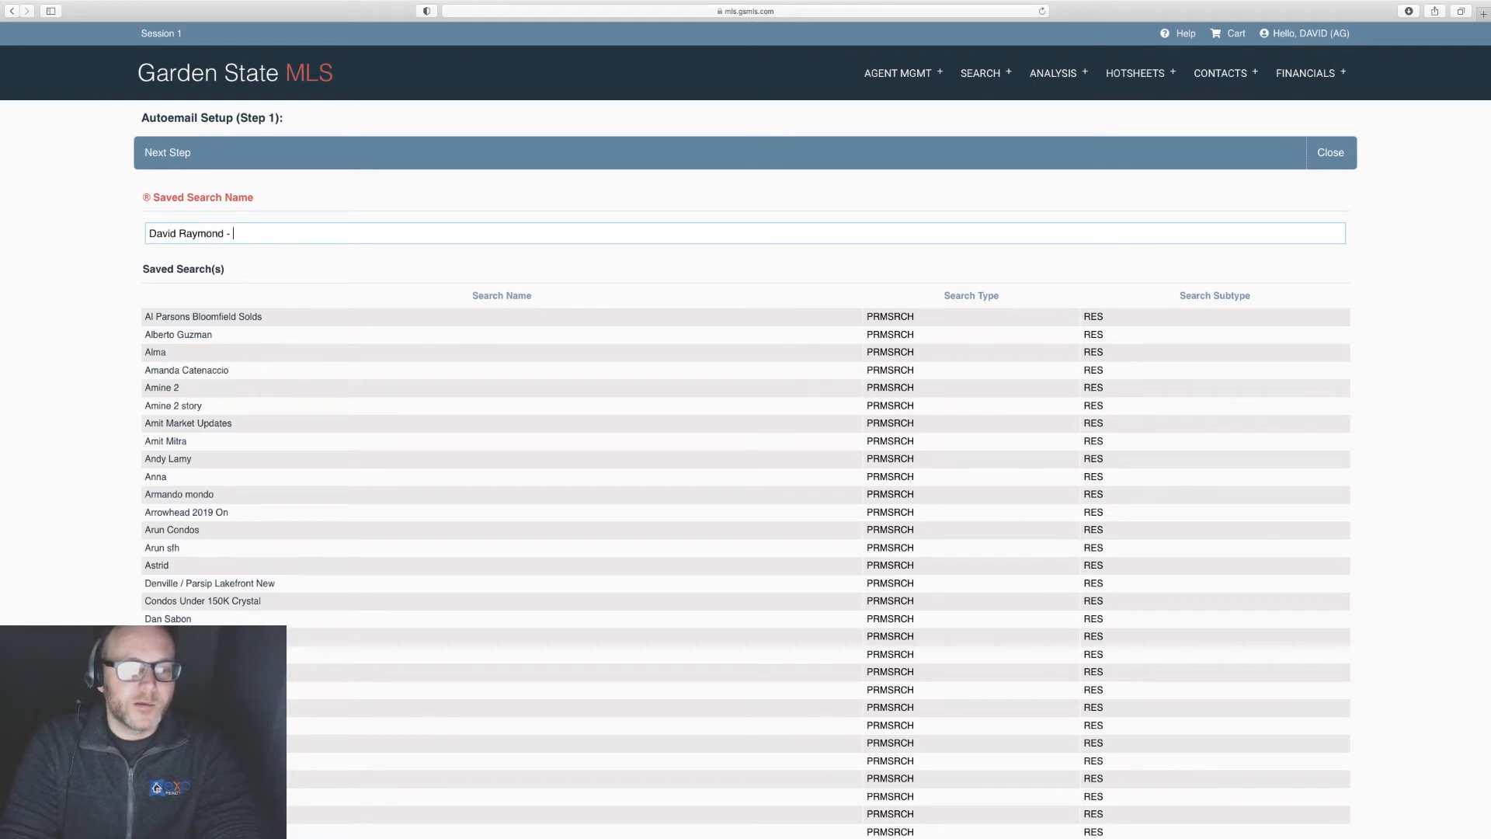
type("Sussex")
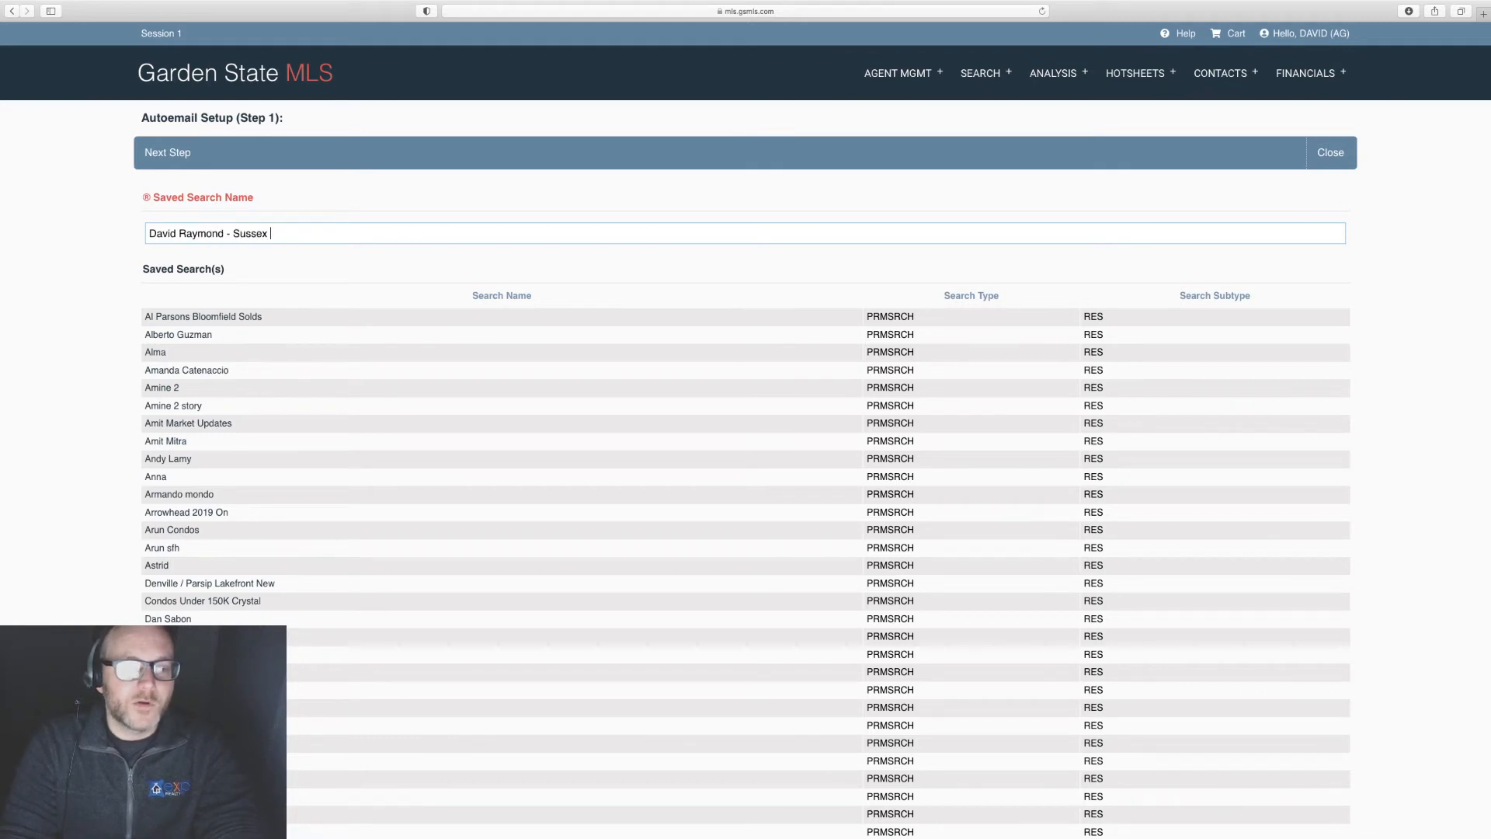
type(" w/ Walkouts")
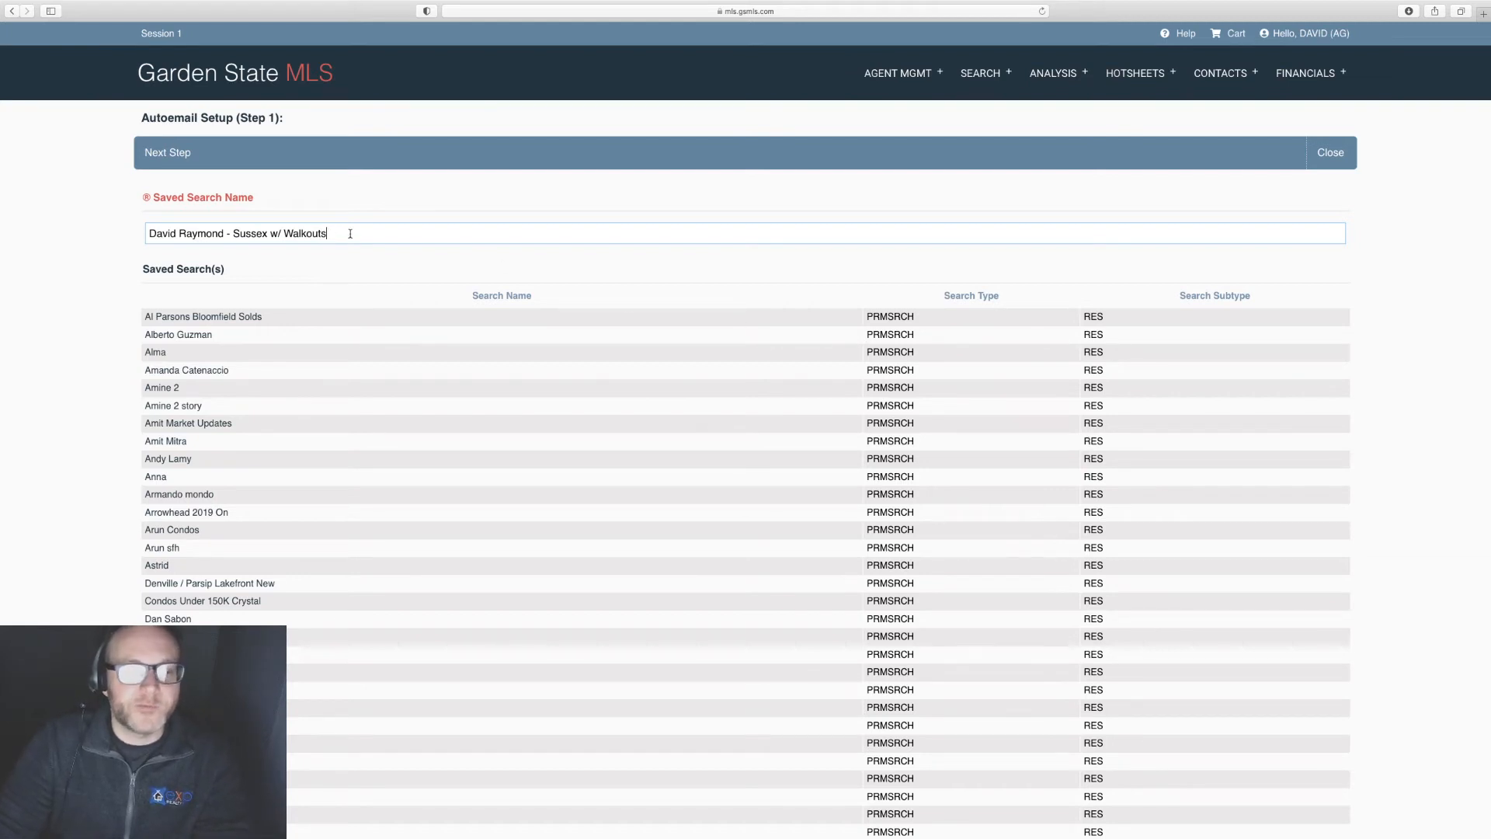
left_click_drag(350, 233, 115, 233)
left_click(379, 203)
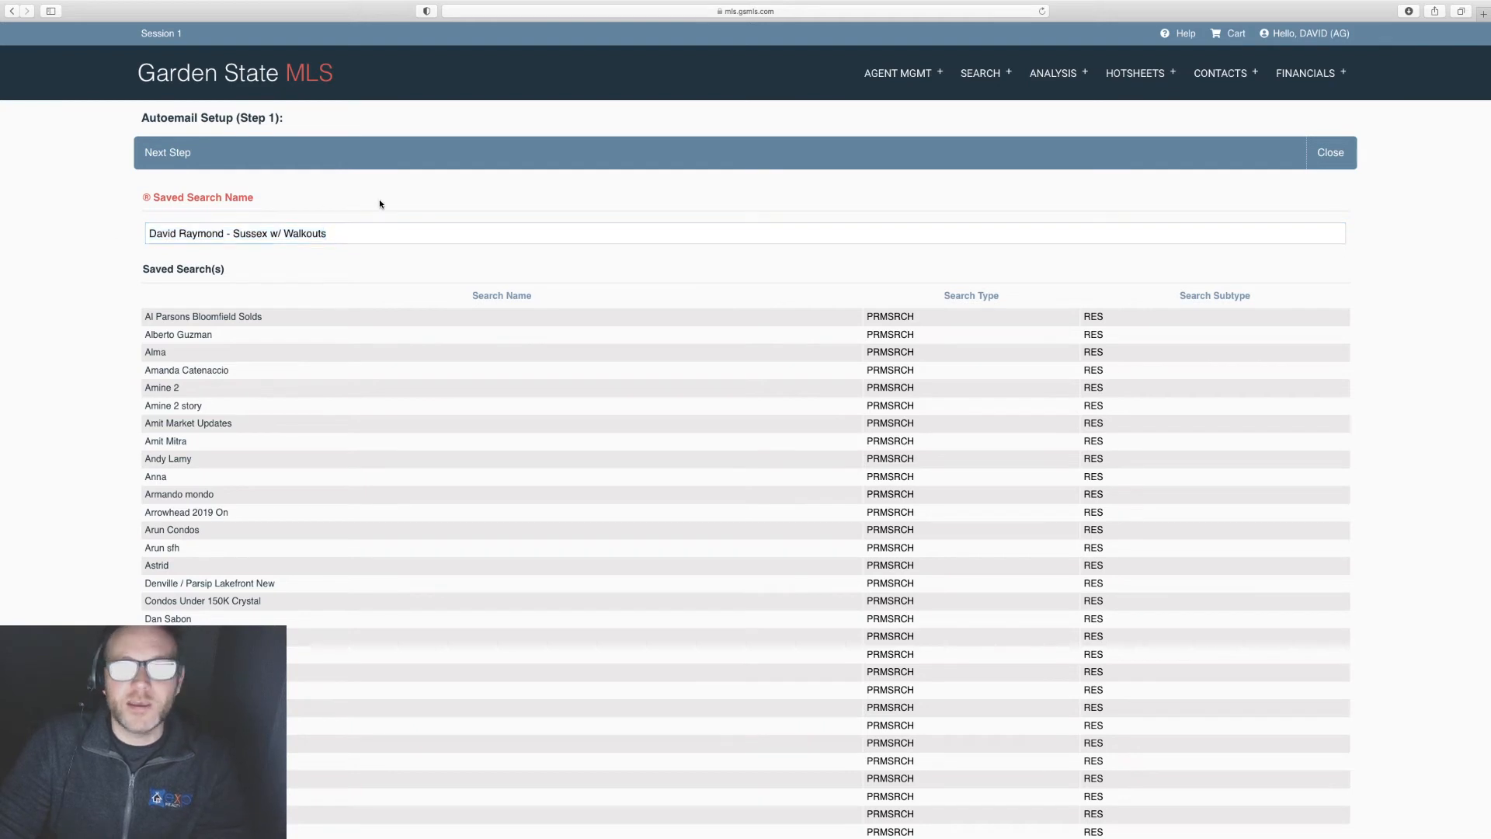
left_click(188, 160)
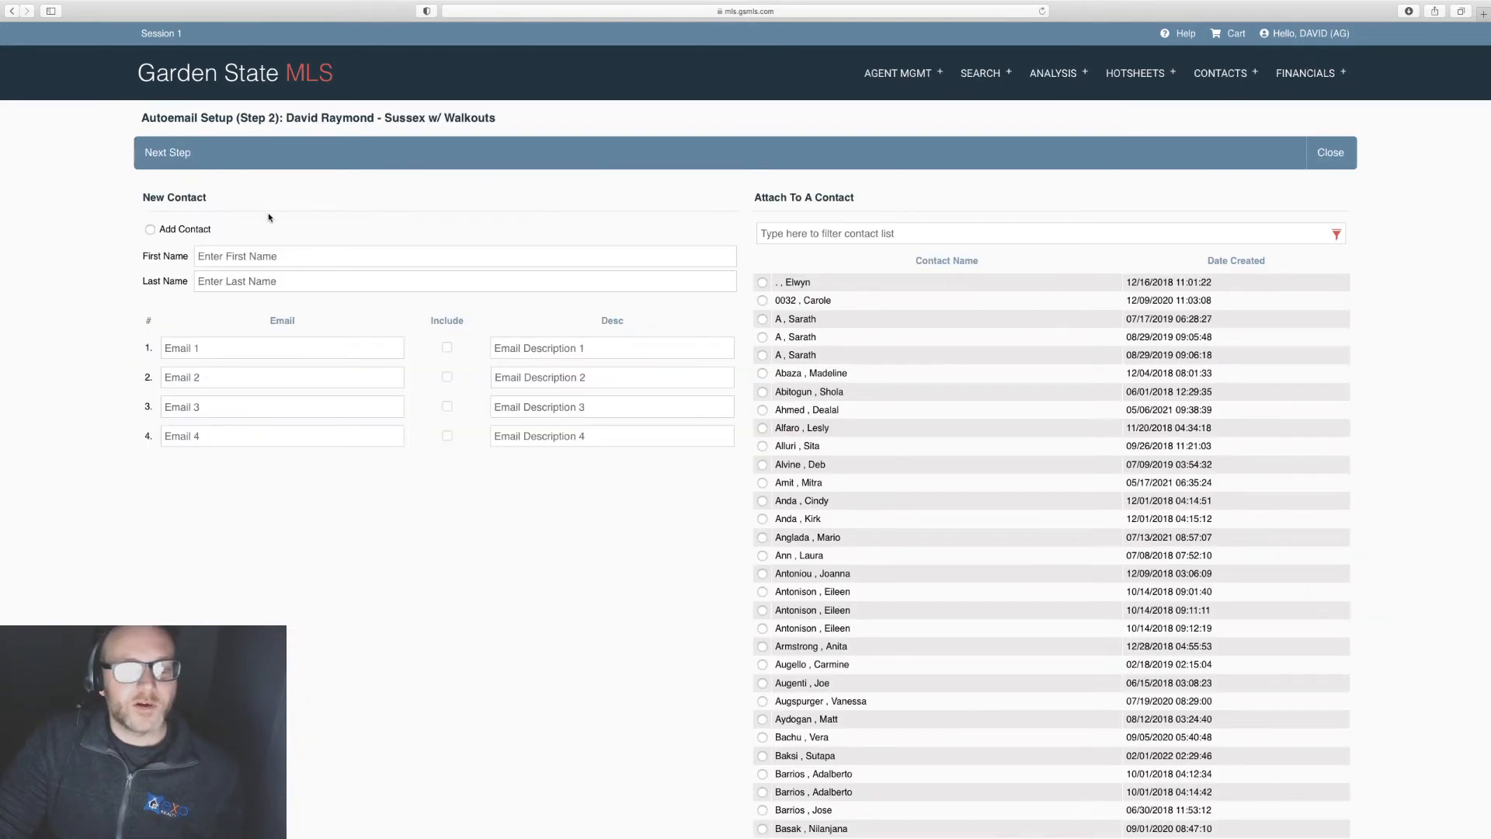
Step: Attach the autoemail to the client's existing contact record and continue to the settings form
left_click(797, 228)
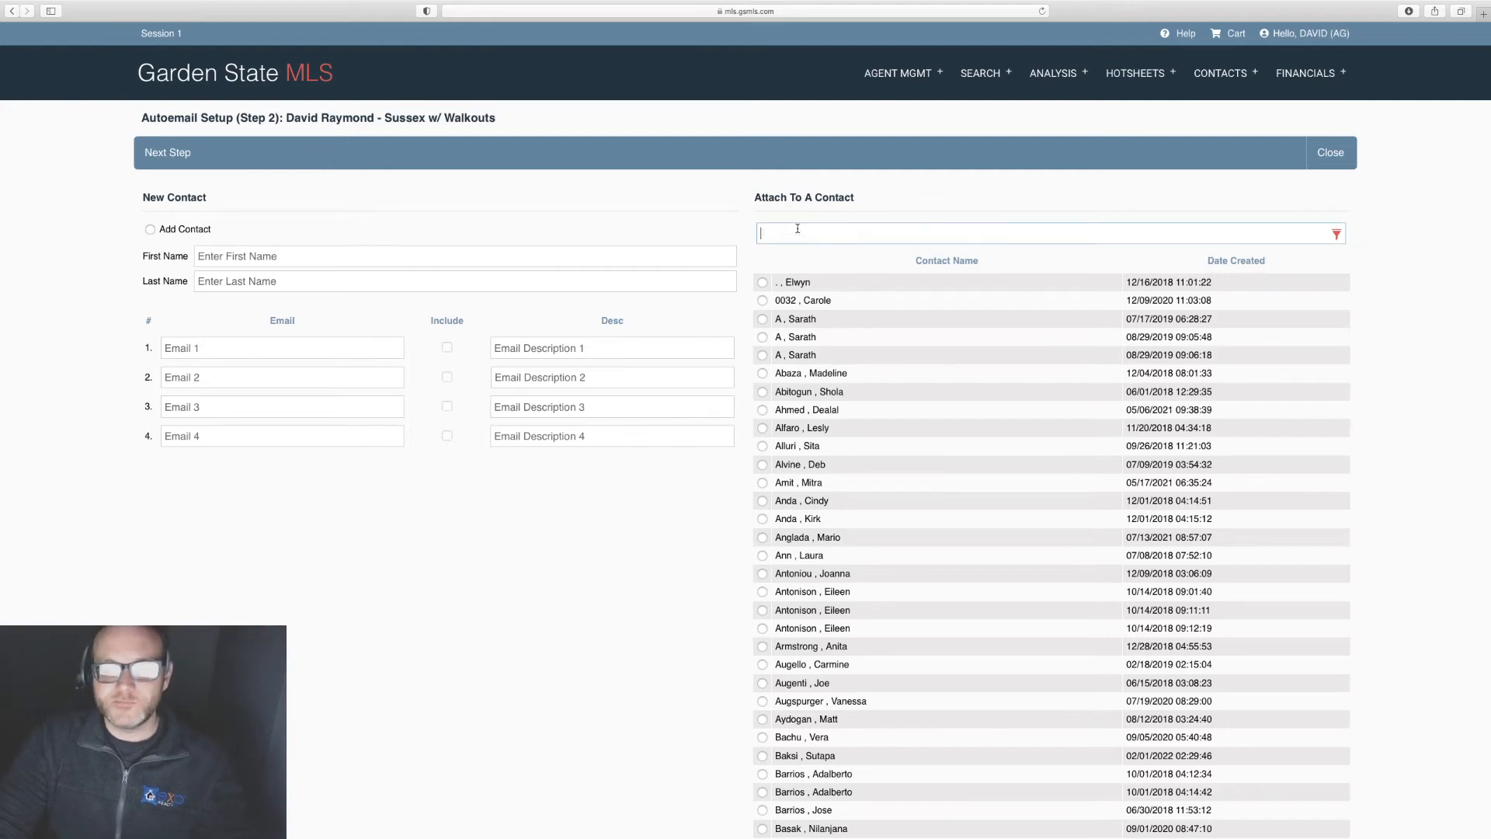
scroll(1048, 484, "down", 10)
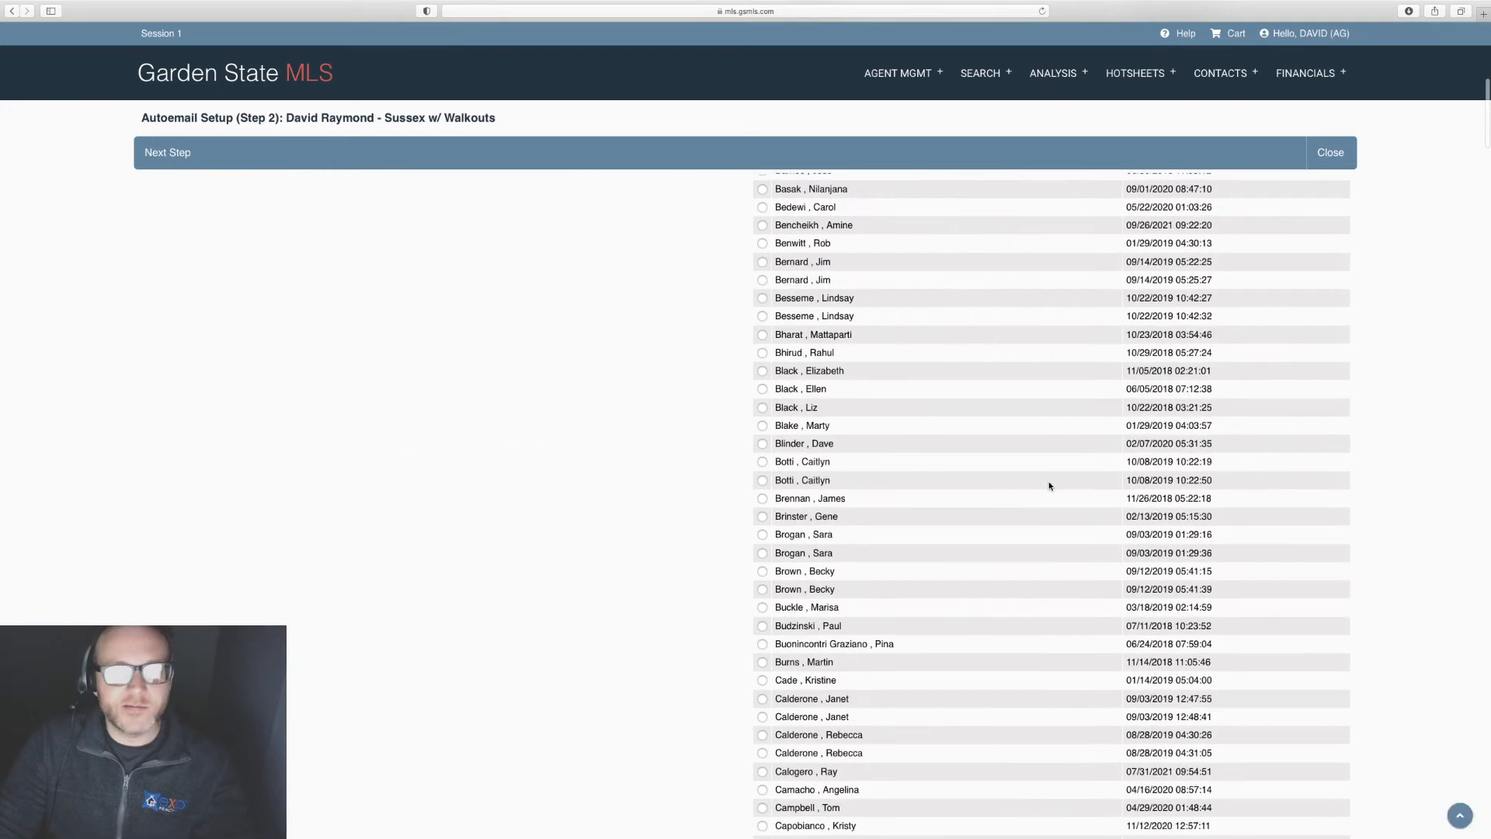
scroll(1048, 484, "up", 10)
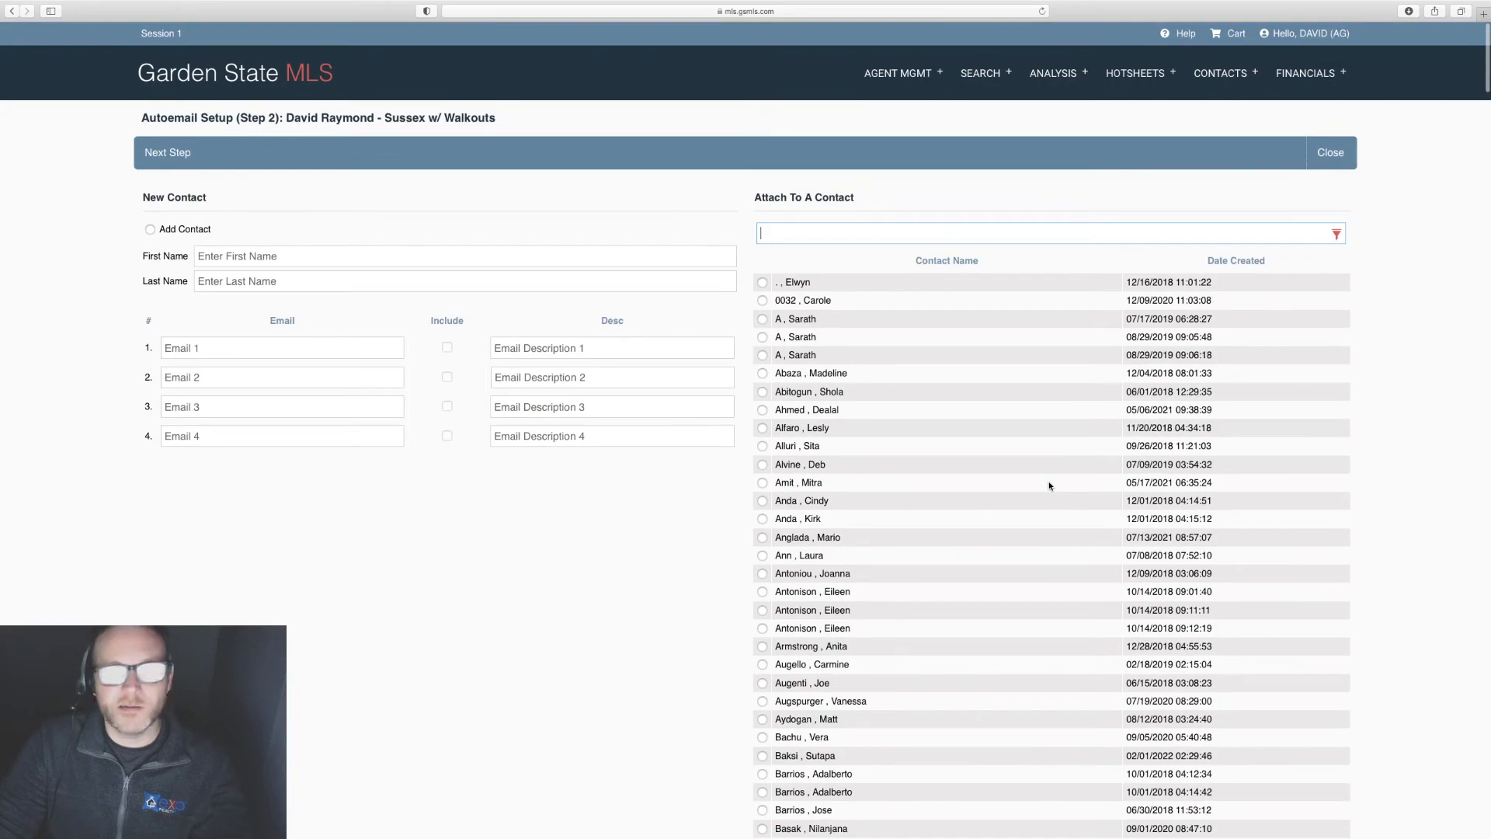
scroll(1048, 486, "down", 20)
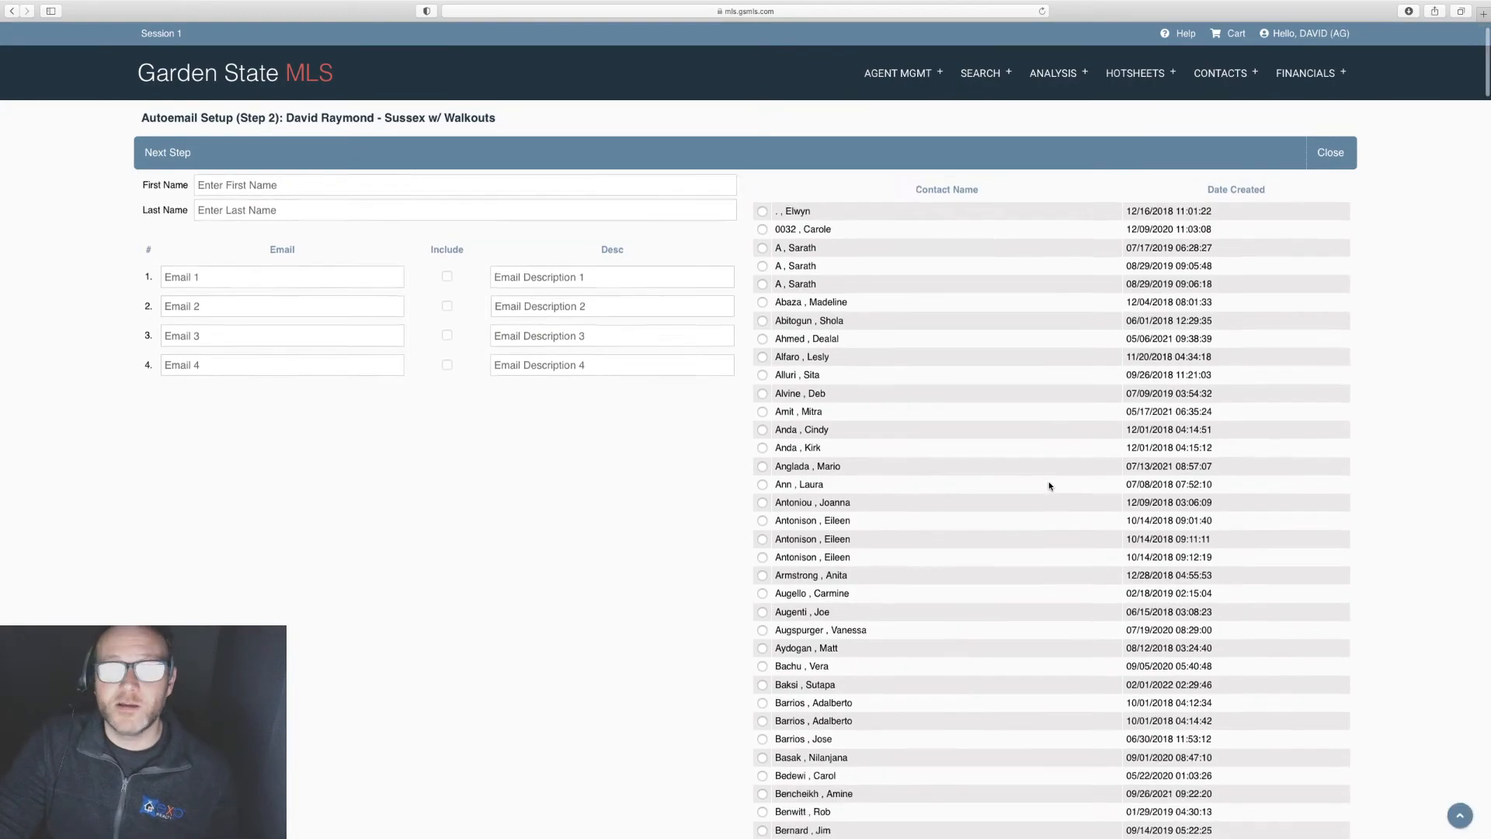
scroll(1048, 486, "down", 20)
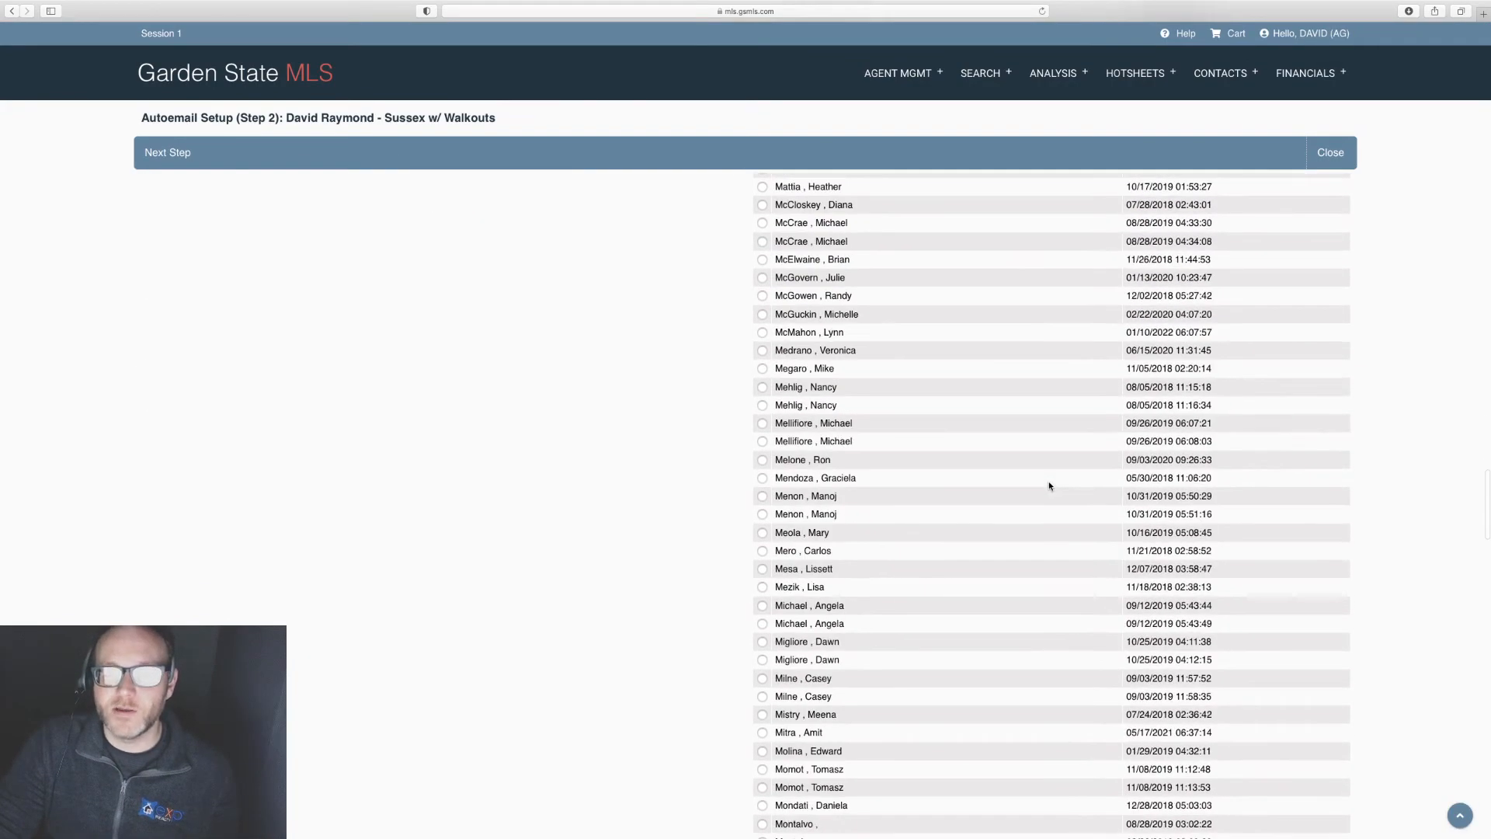
scroll(1048, 486, "up", 5)
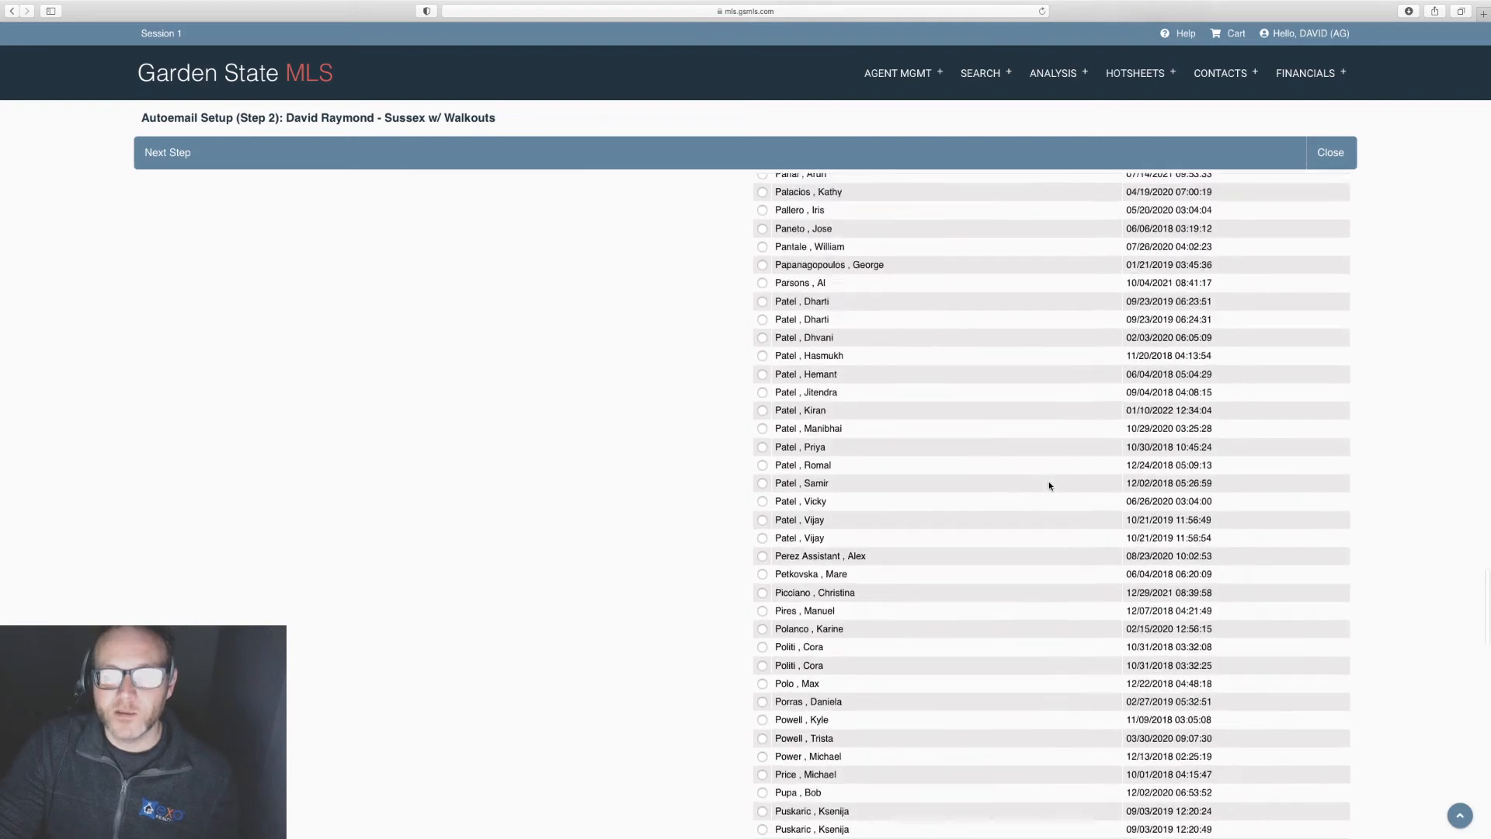
scroll(1049, 486, "down", 10)
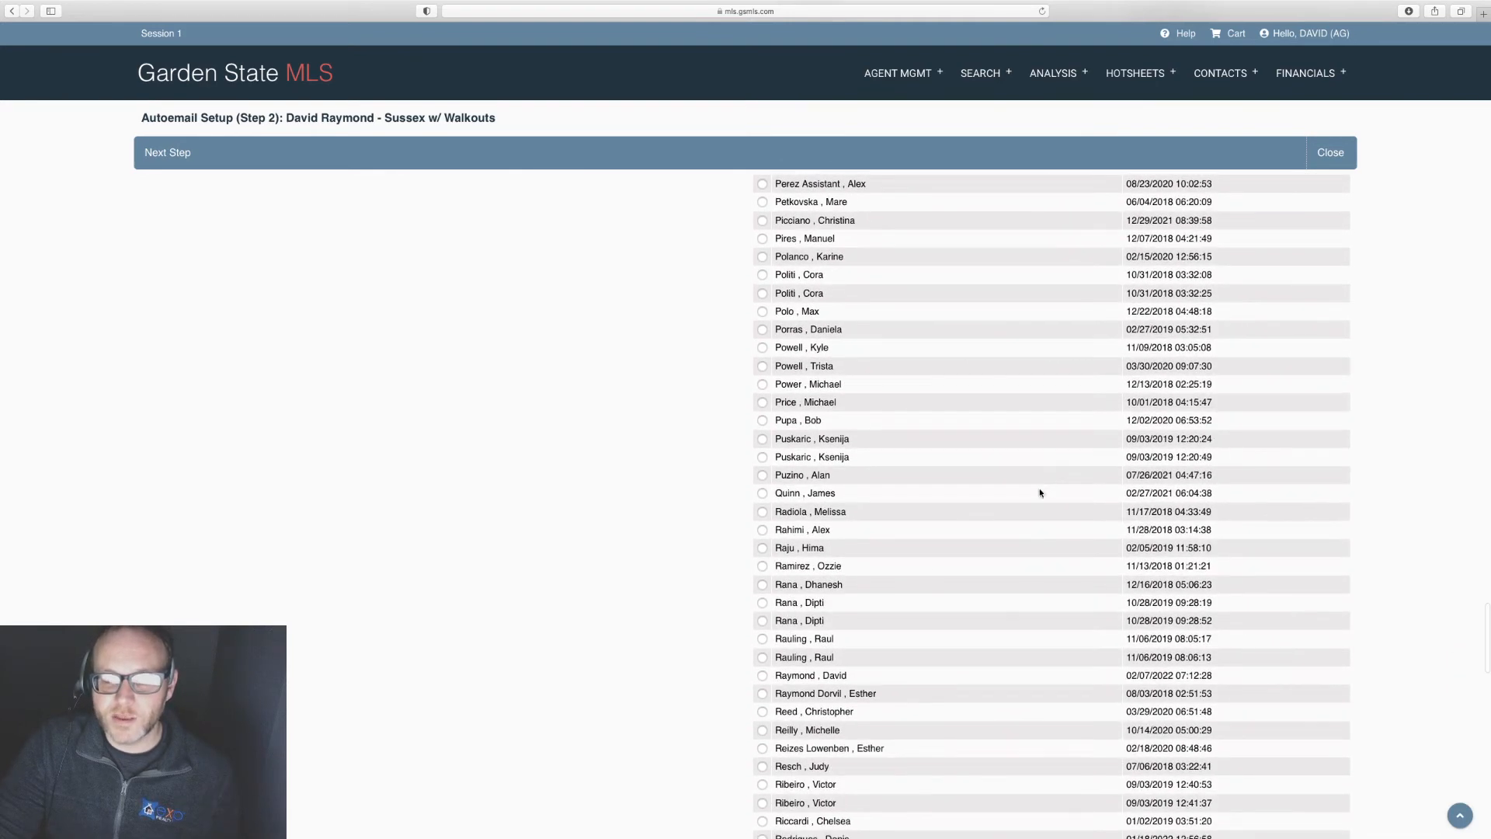
left_click(762, 675)
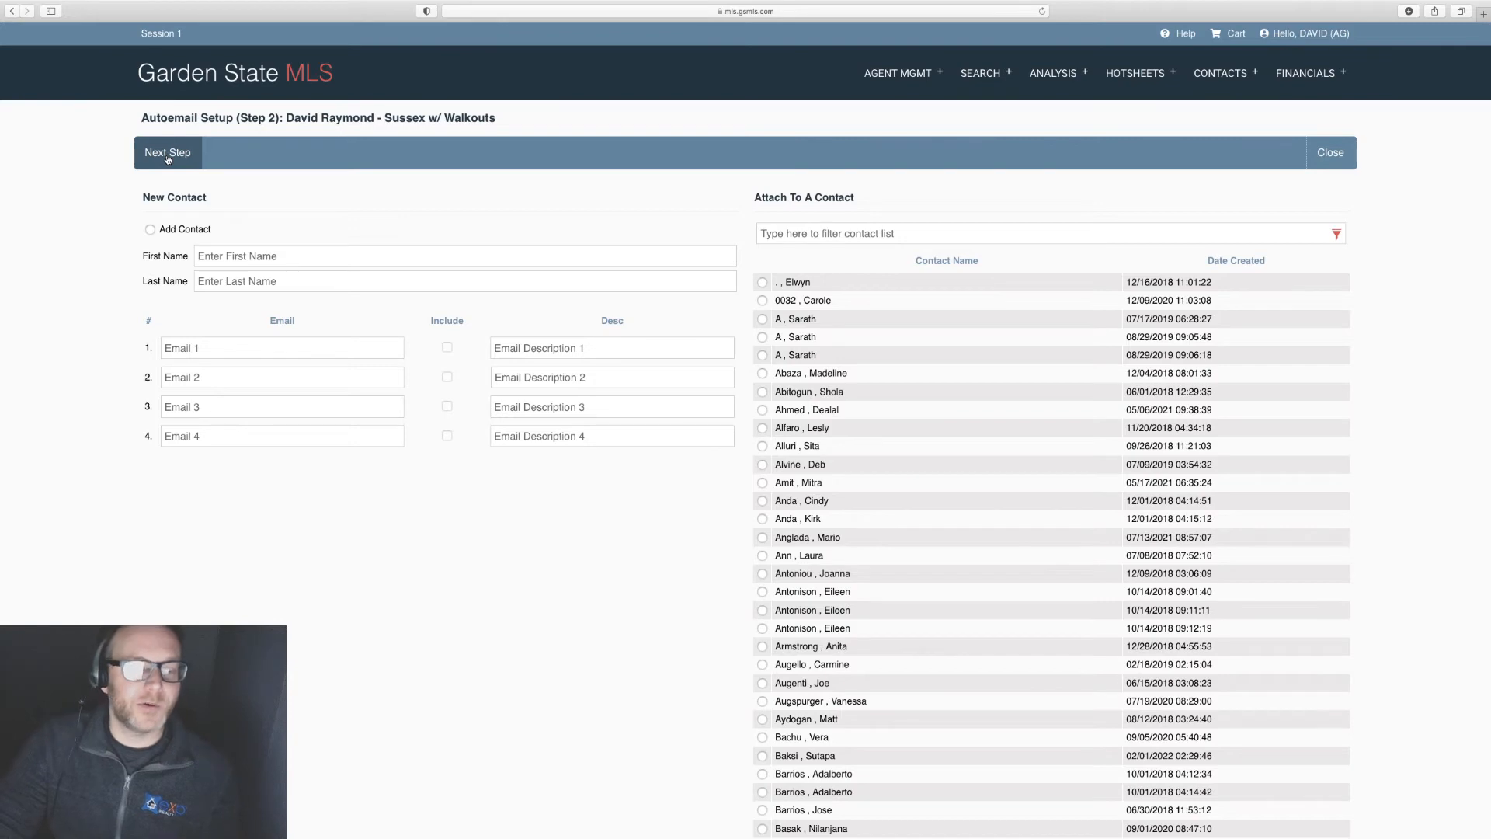
left_click(167, 153)
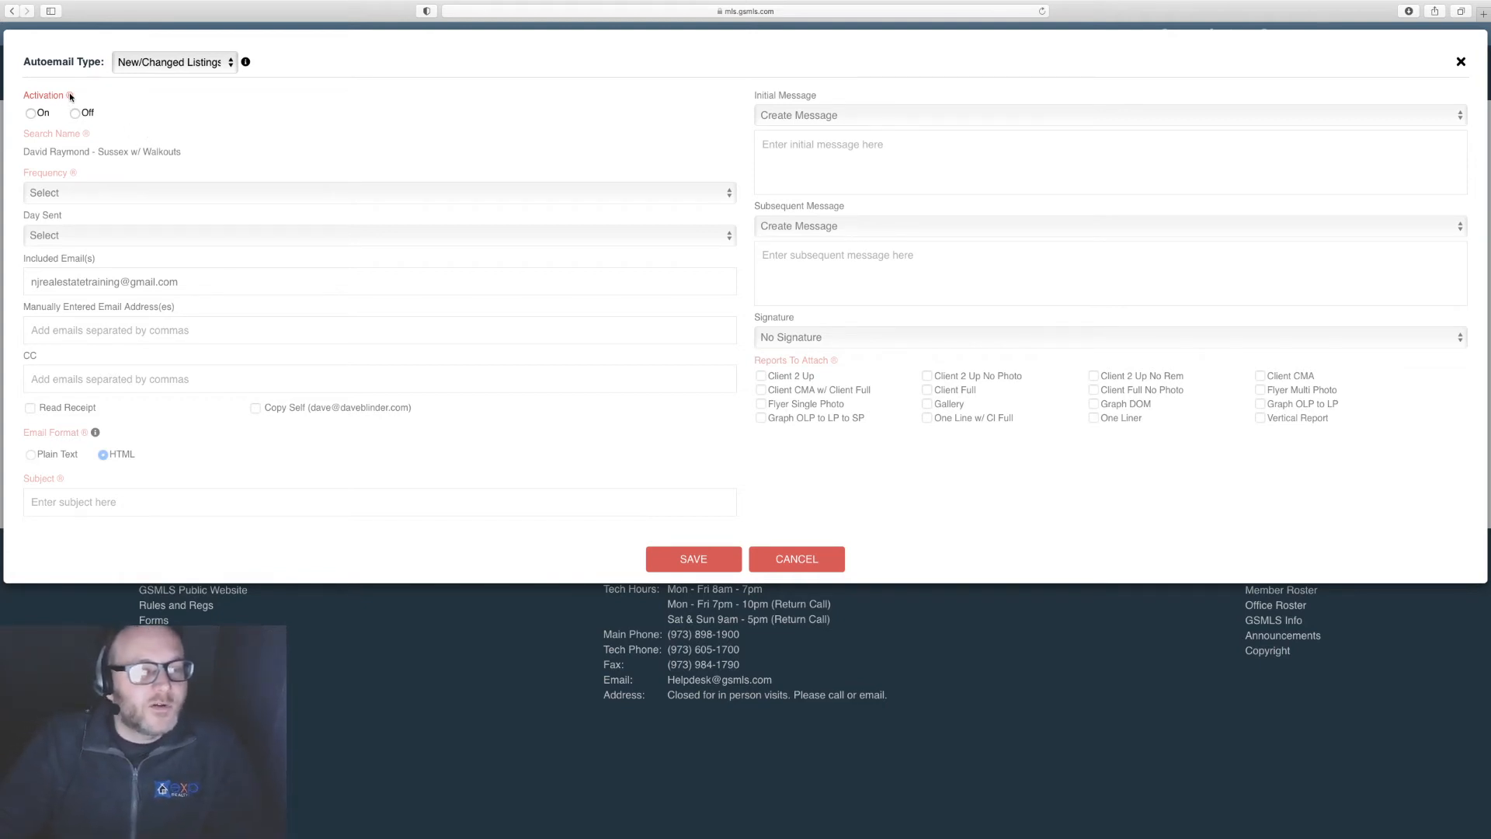
Step: Set autoemail Activation to On and the send Frequency to Daily
left_click(31, 116)
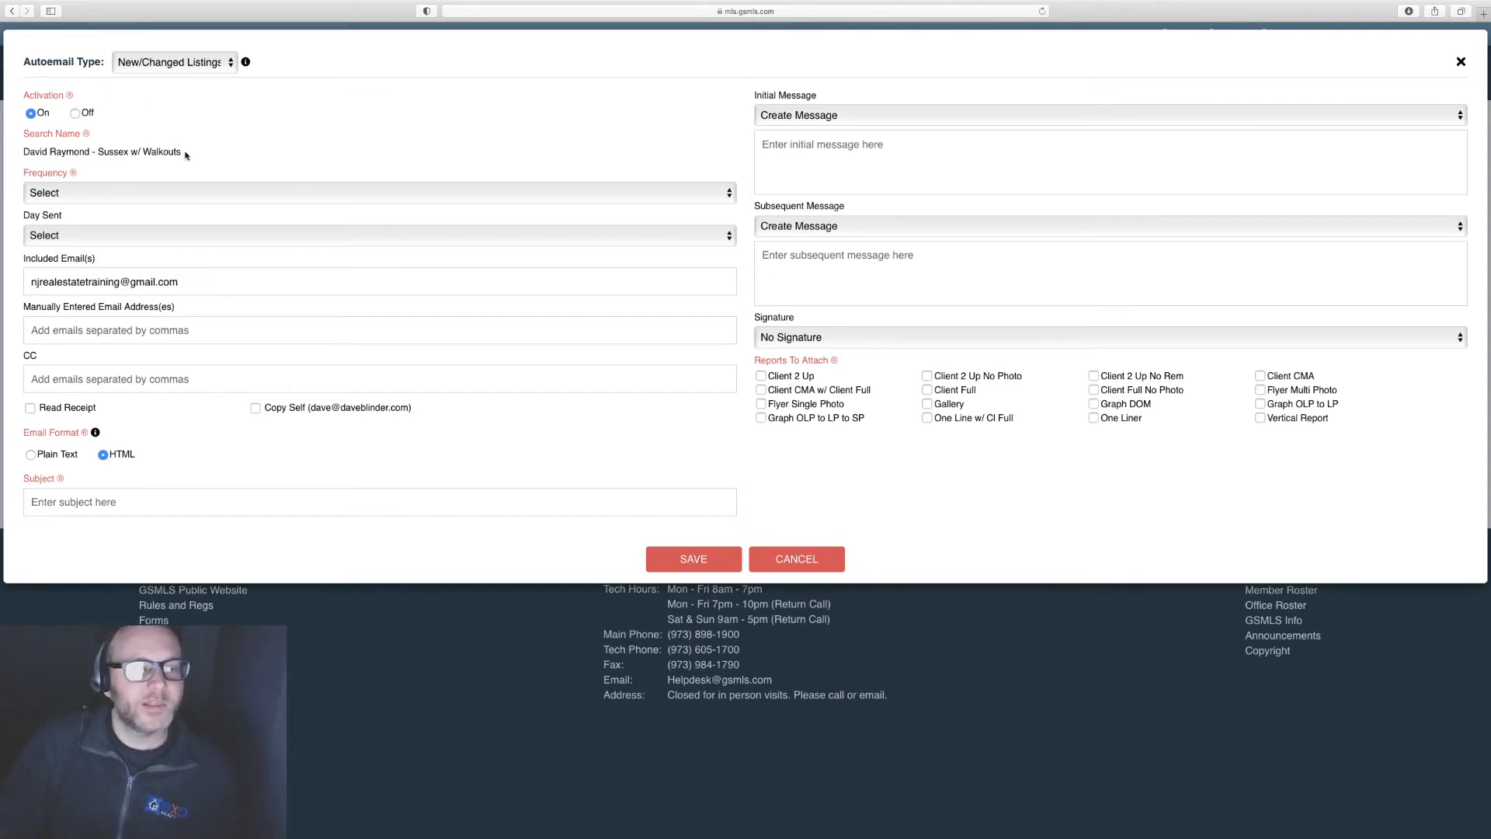
left_click_drag(183, 152, 25, 152)
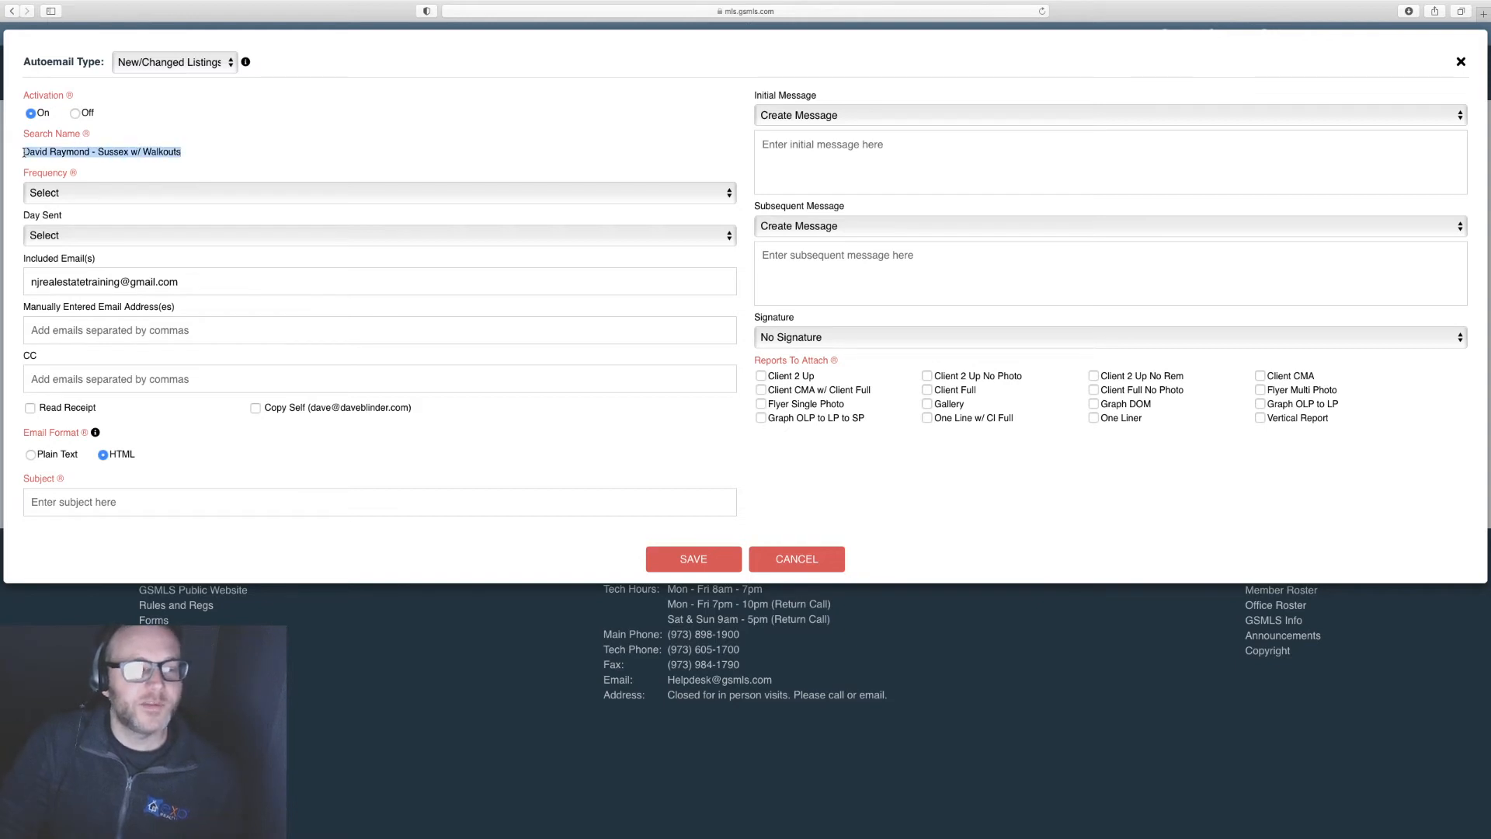
triple_click(180, 153)
left_click(41, 155)
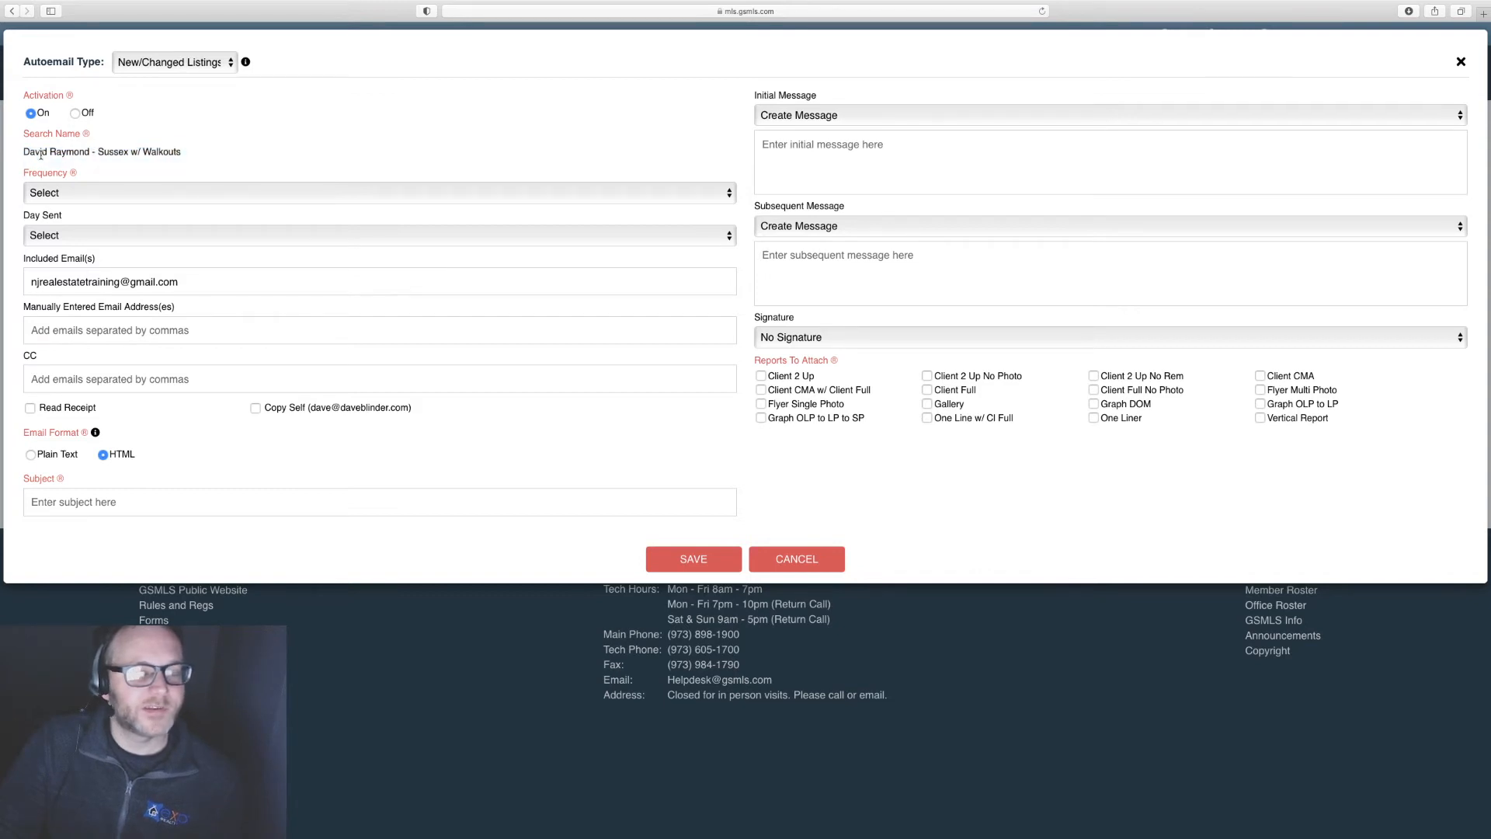
left_click(94, 193)
left_click(155, 166)
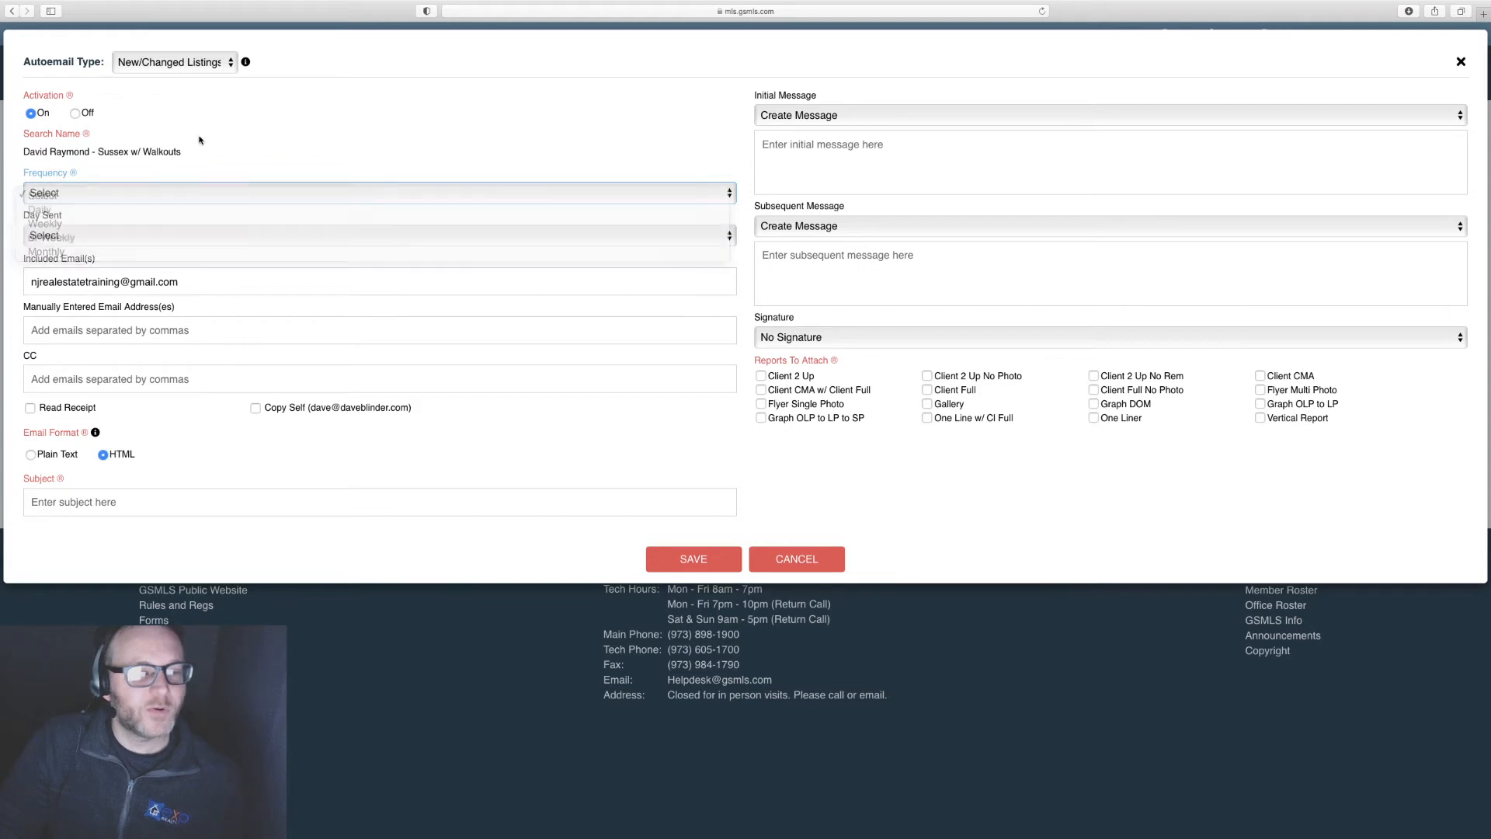
left_click(128, 193)
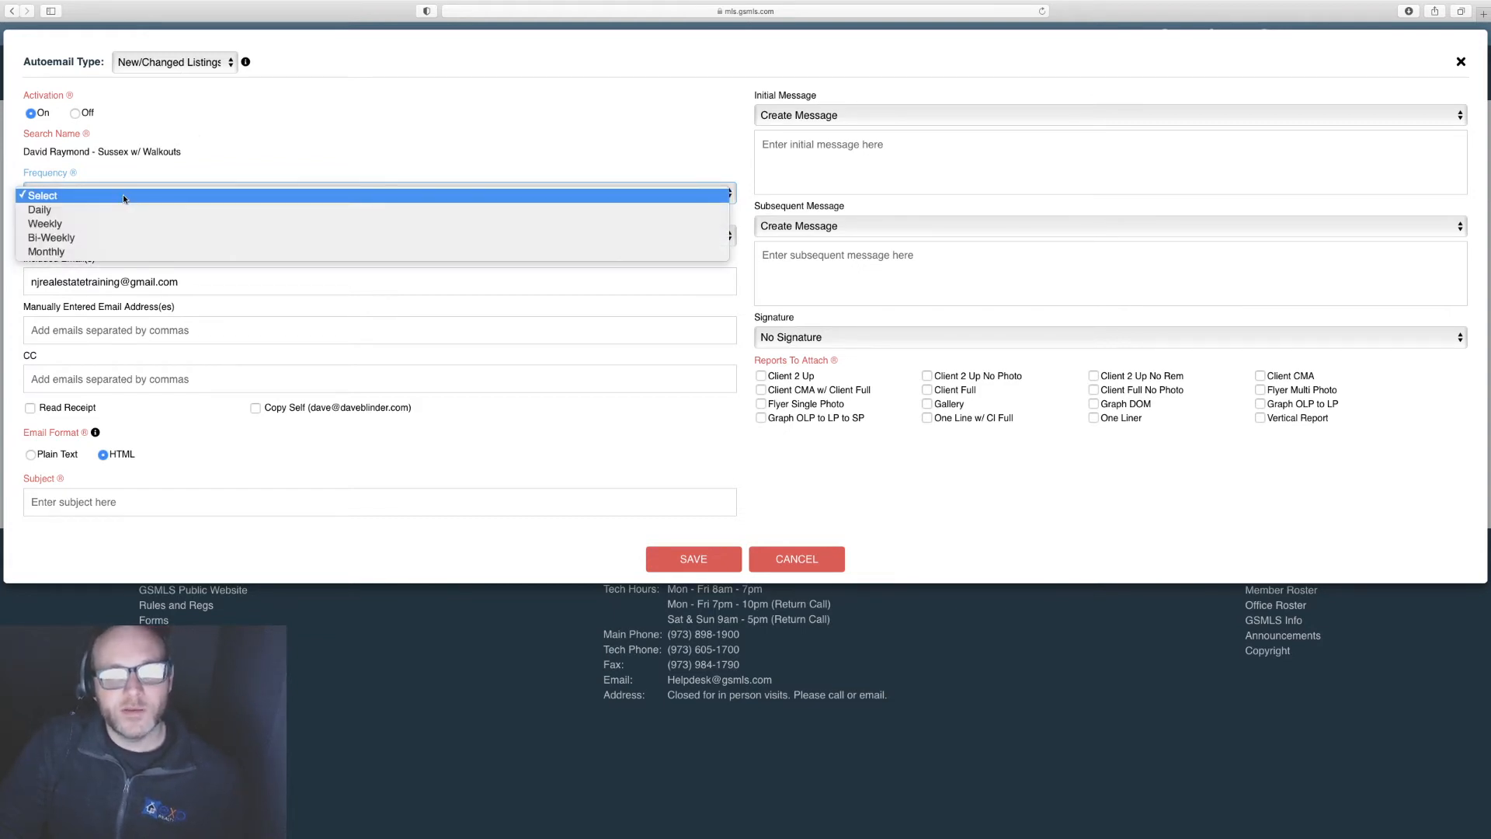
left_click(40, 212)
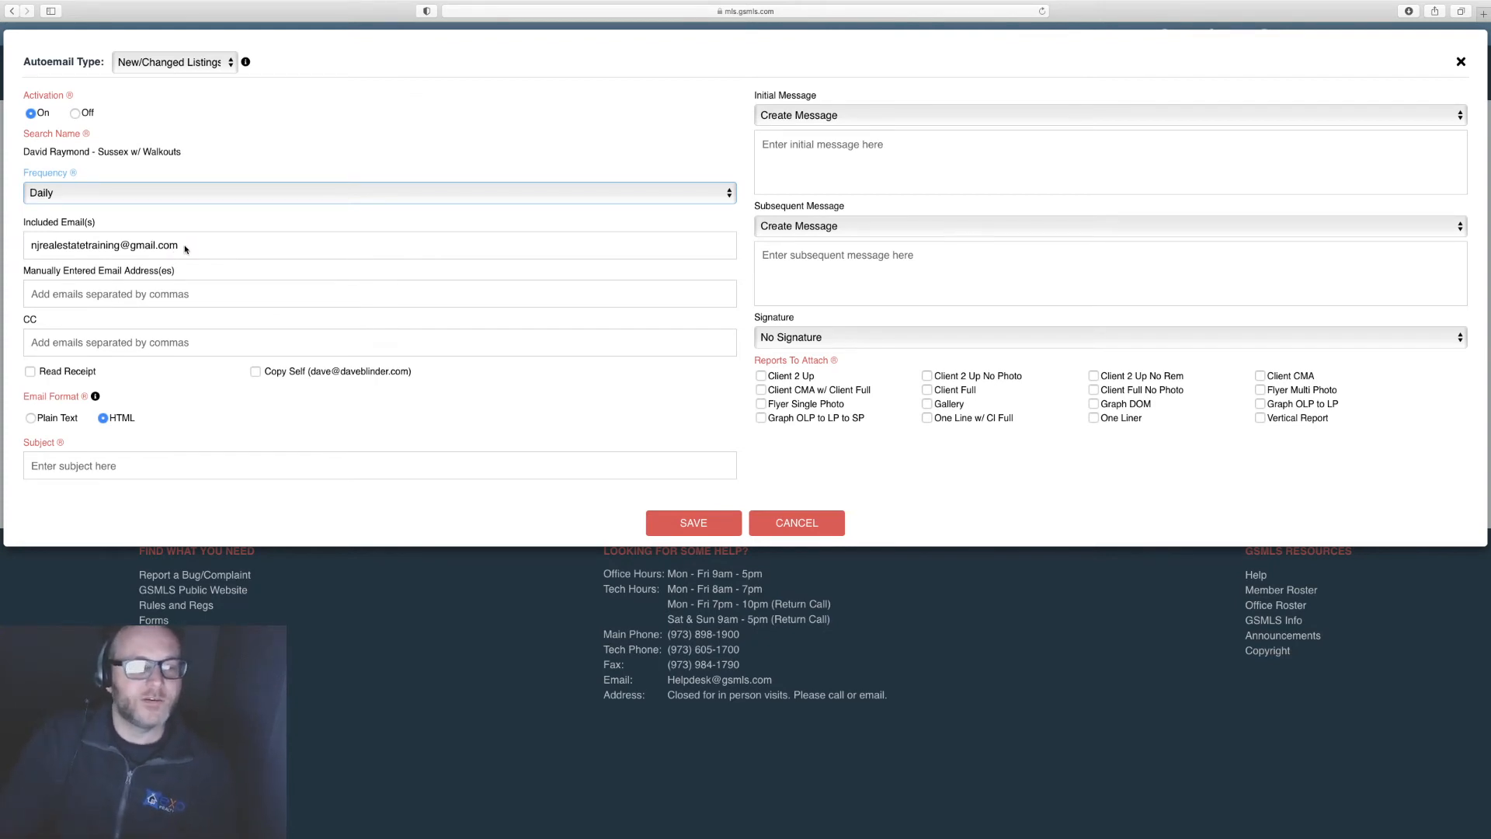
Step: Tick Copy Self so the agent also receives each autoemail
left_click(88, 329)
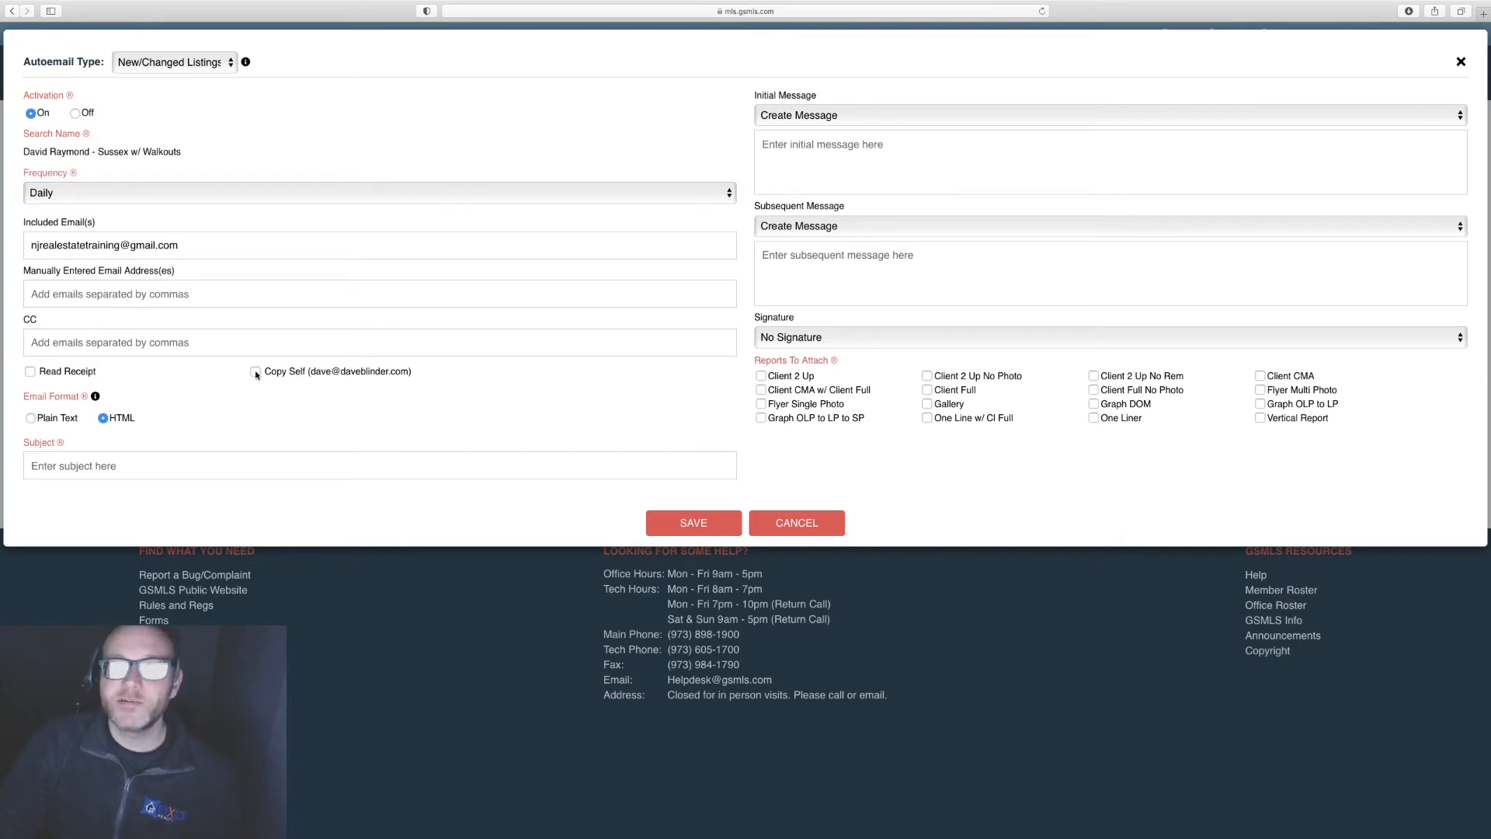
left_click_drag(311, 371, 411, 372)
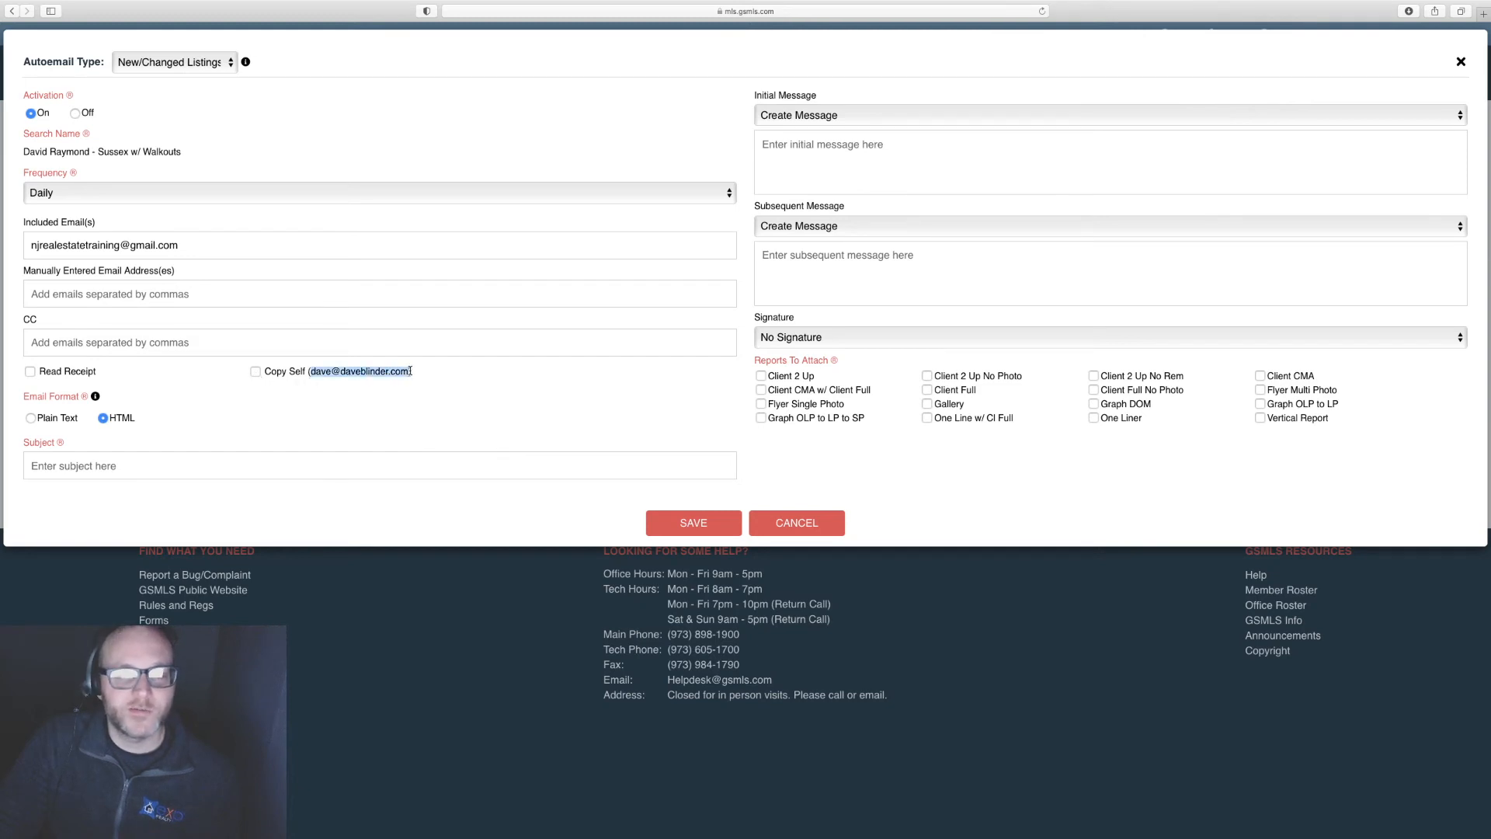
left_click(256, 372)
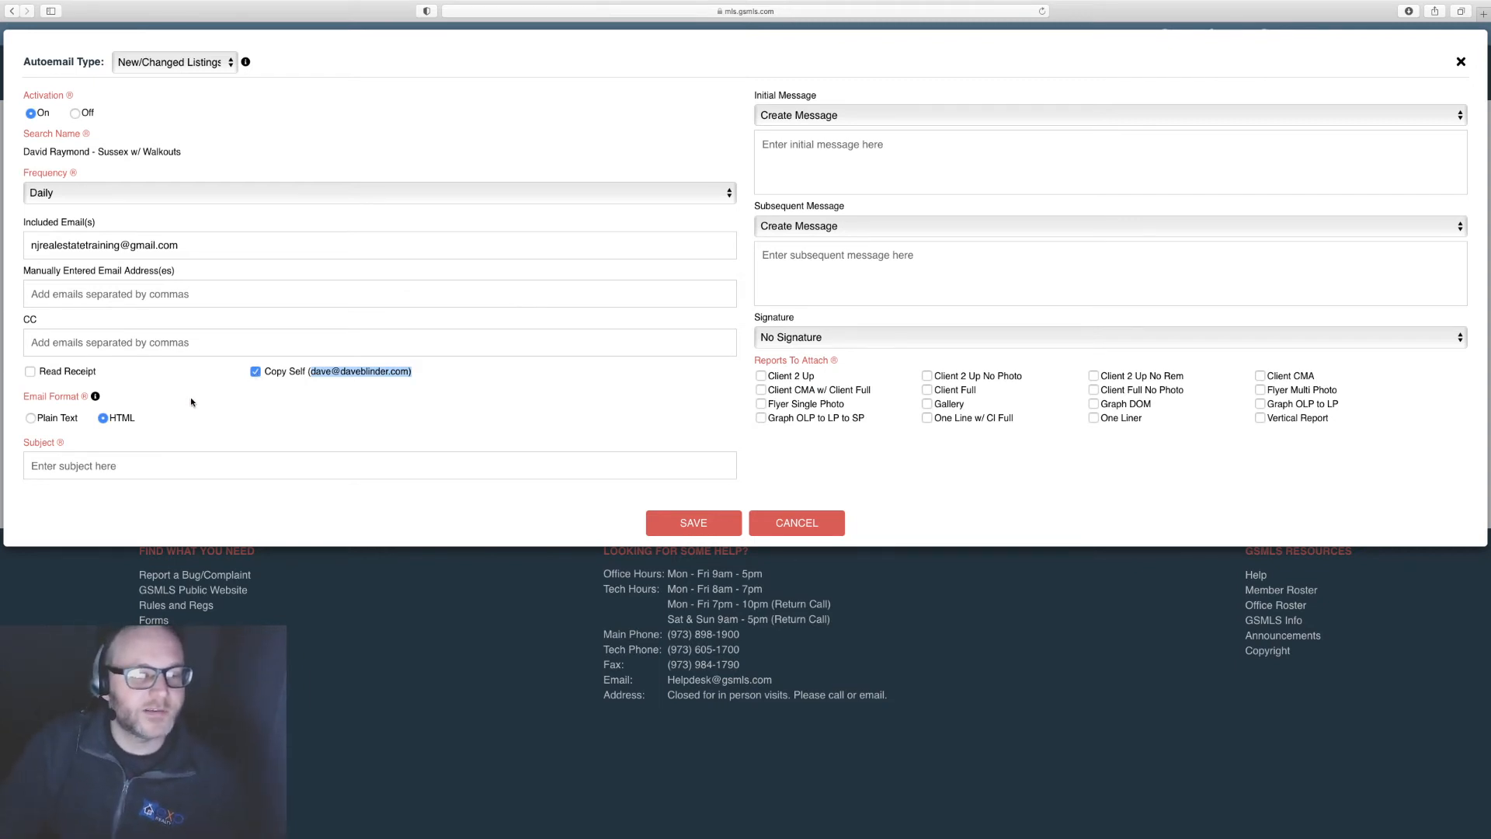
left_click(126, 467)
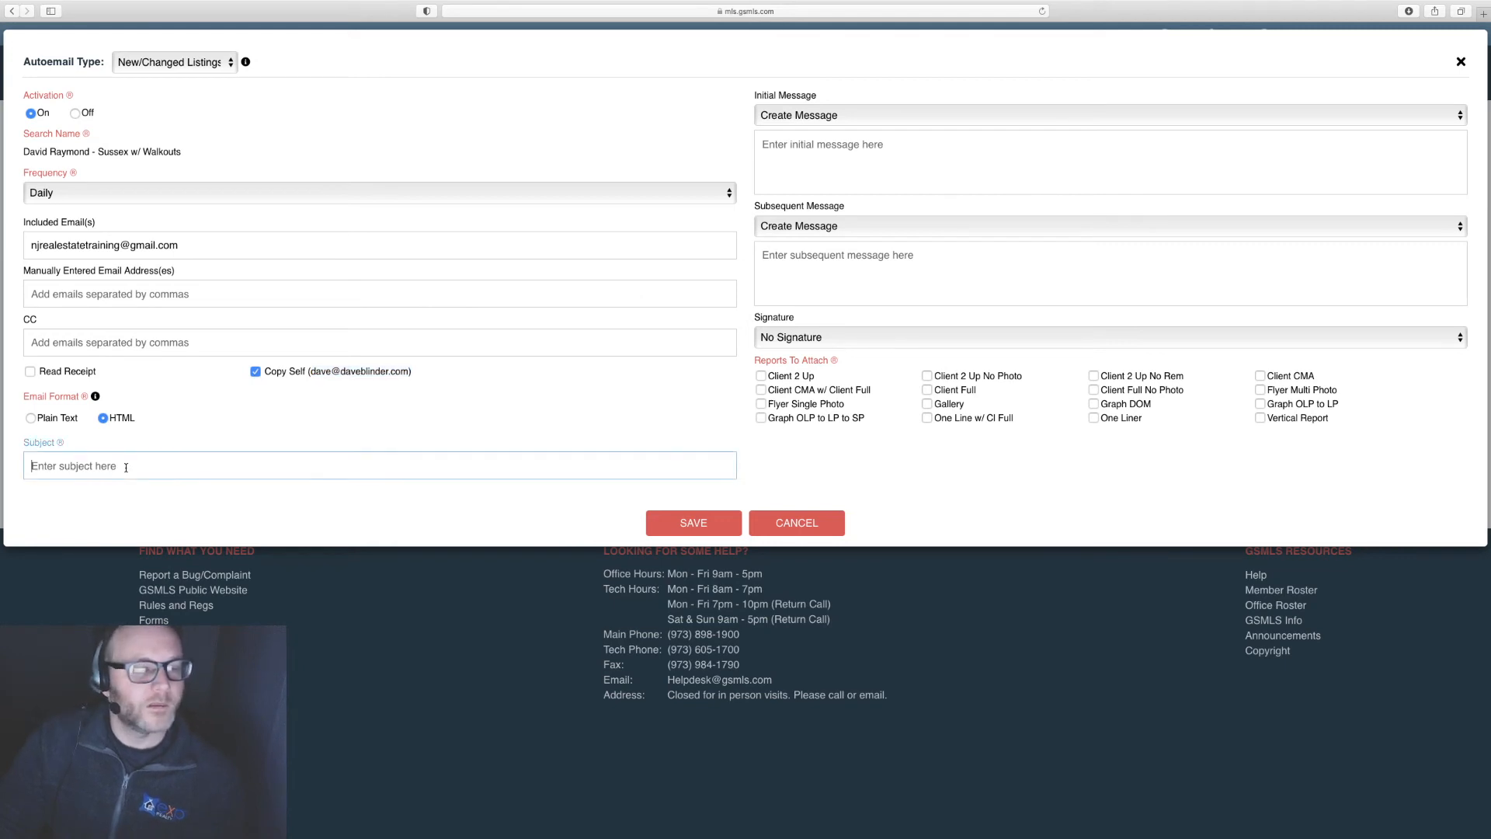
Step: Tick Read Receipt and enter the subject 'Newest Sussex County Listings For You'
left_click(30, 373)
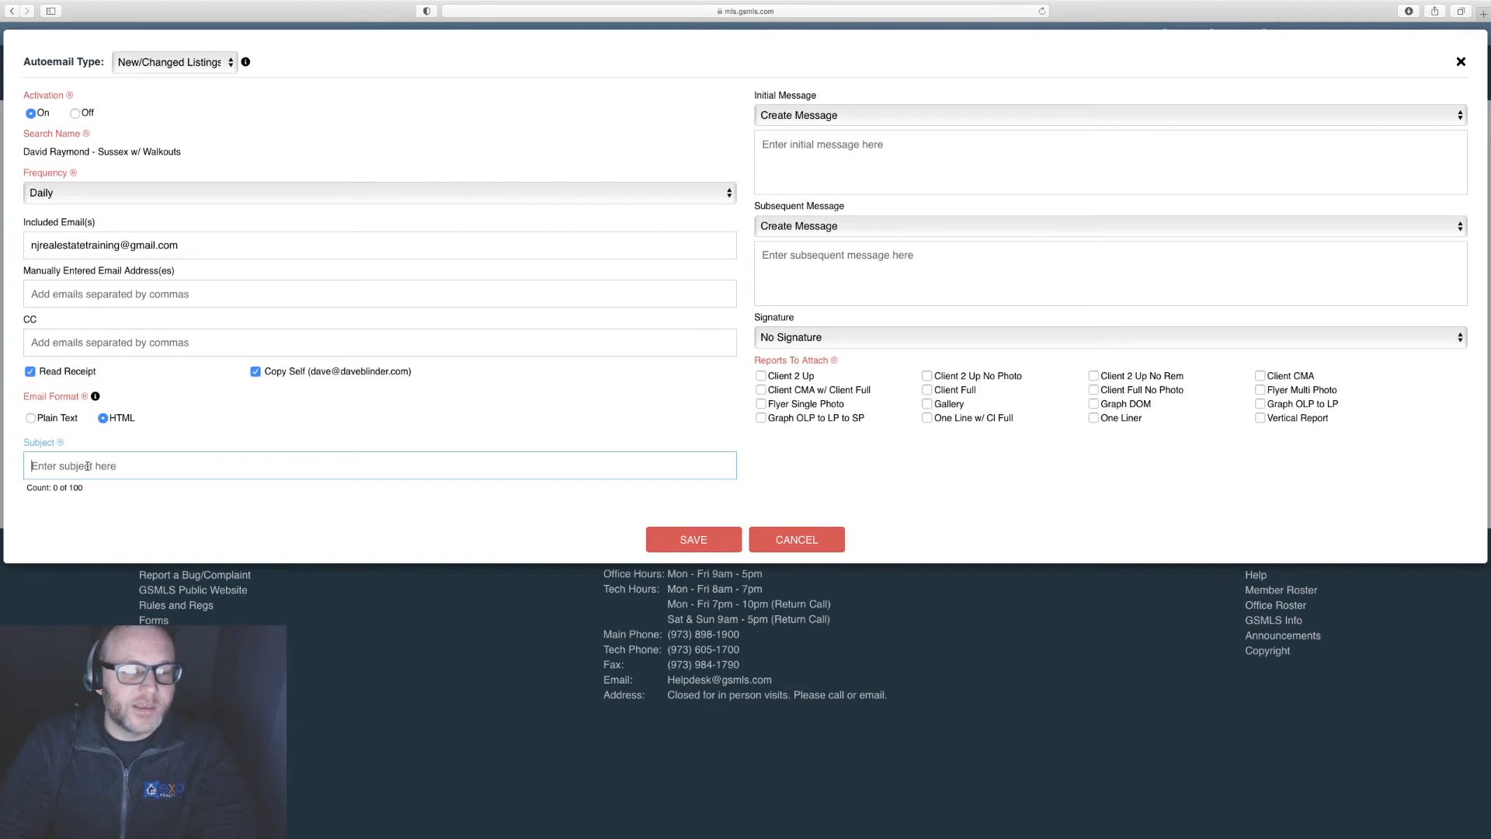
type("Newest Susse")
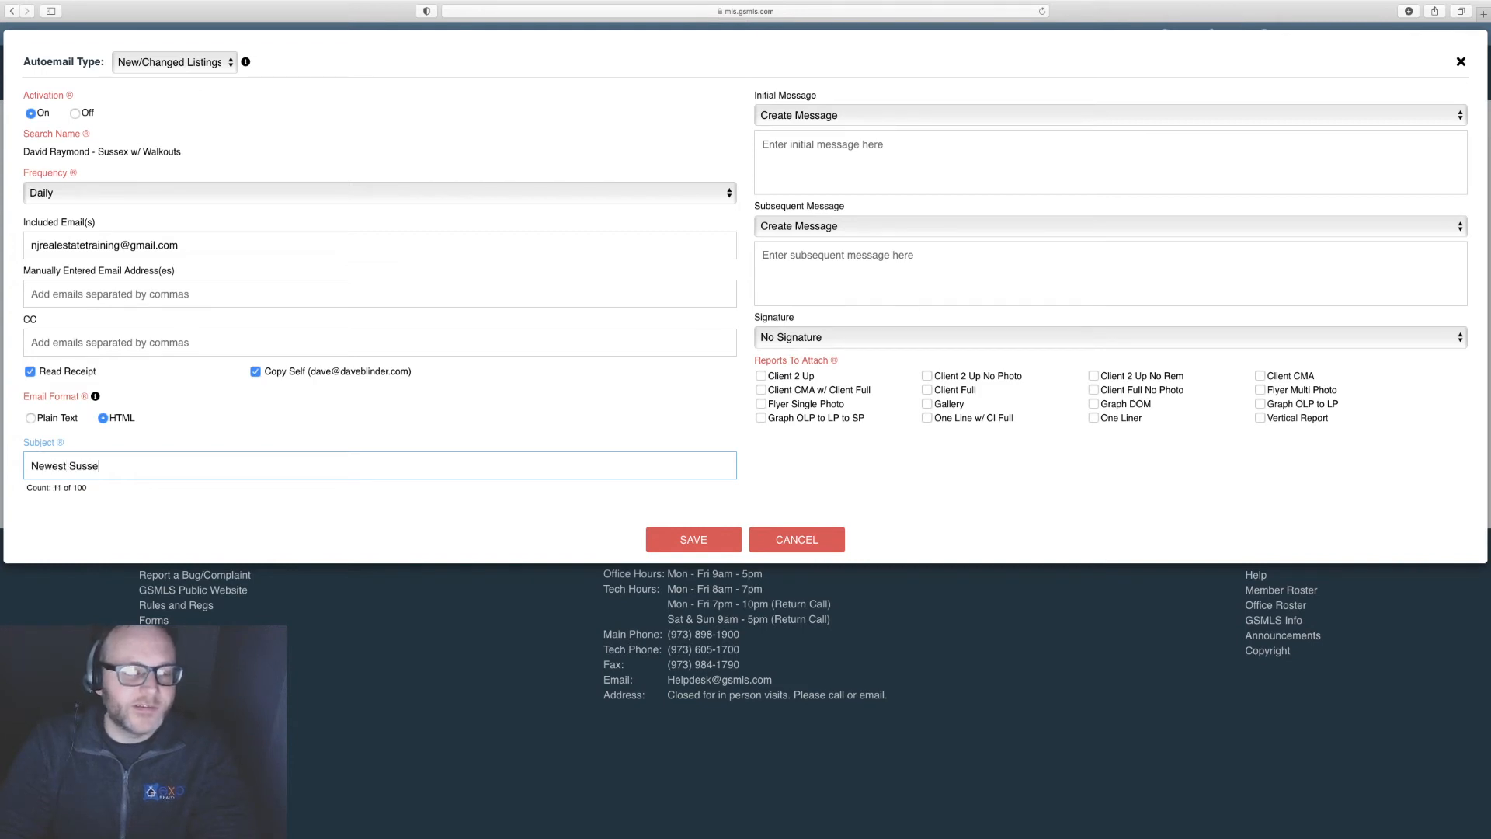
type("x County ")
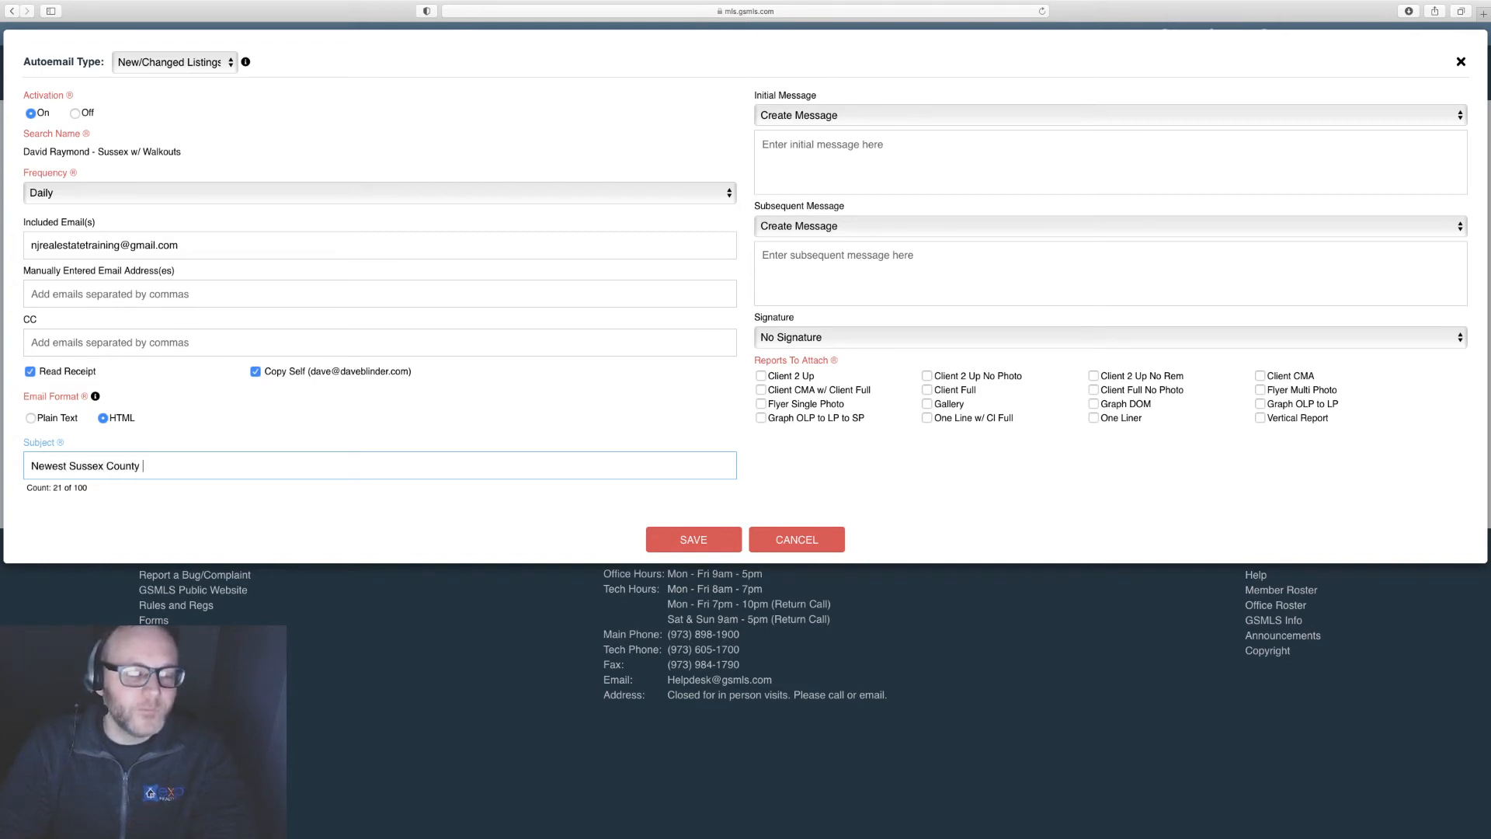
type("L")
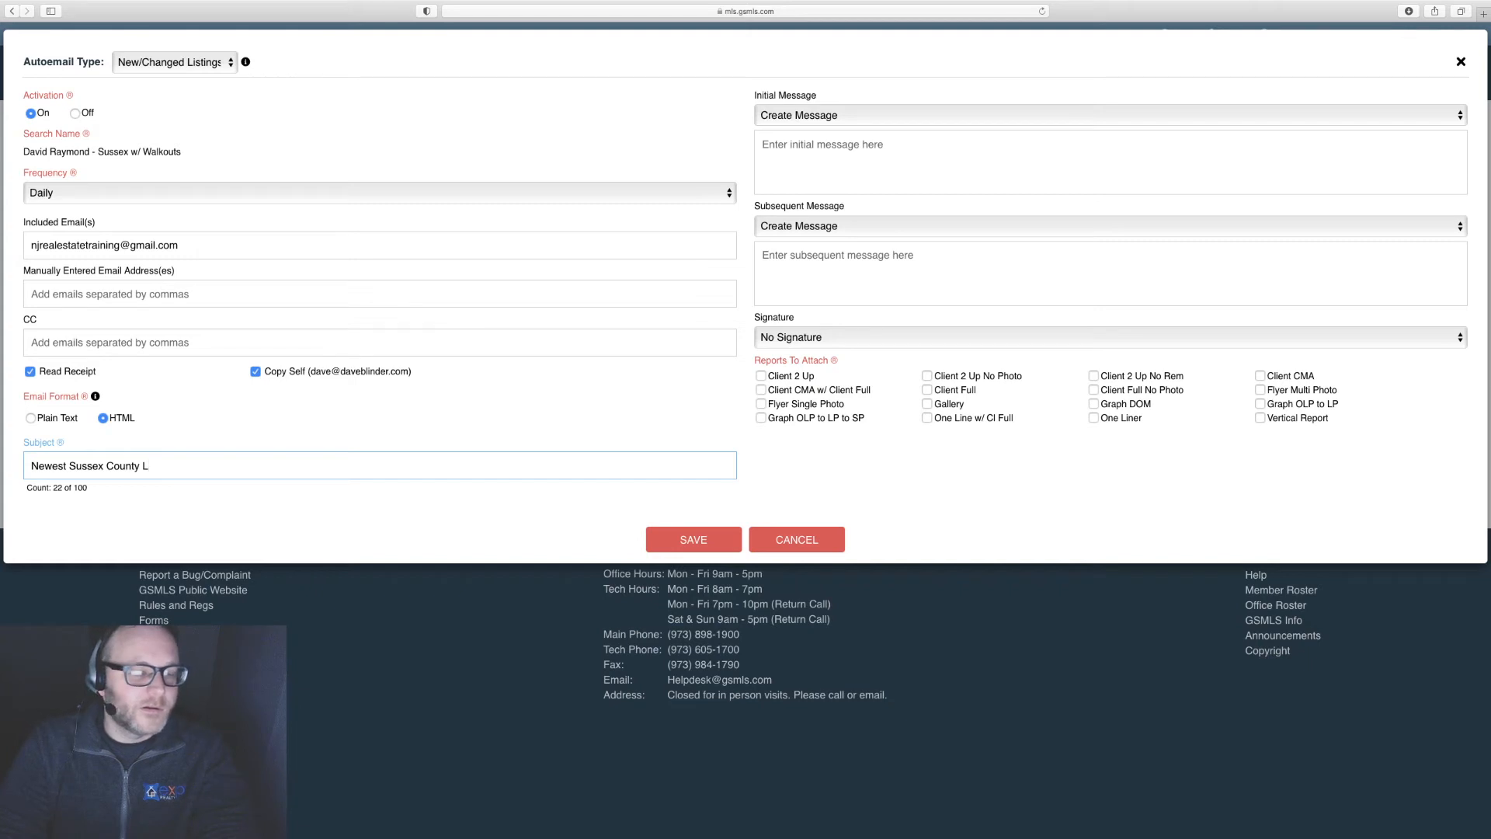
type("istings Fo")
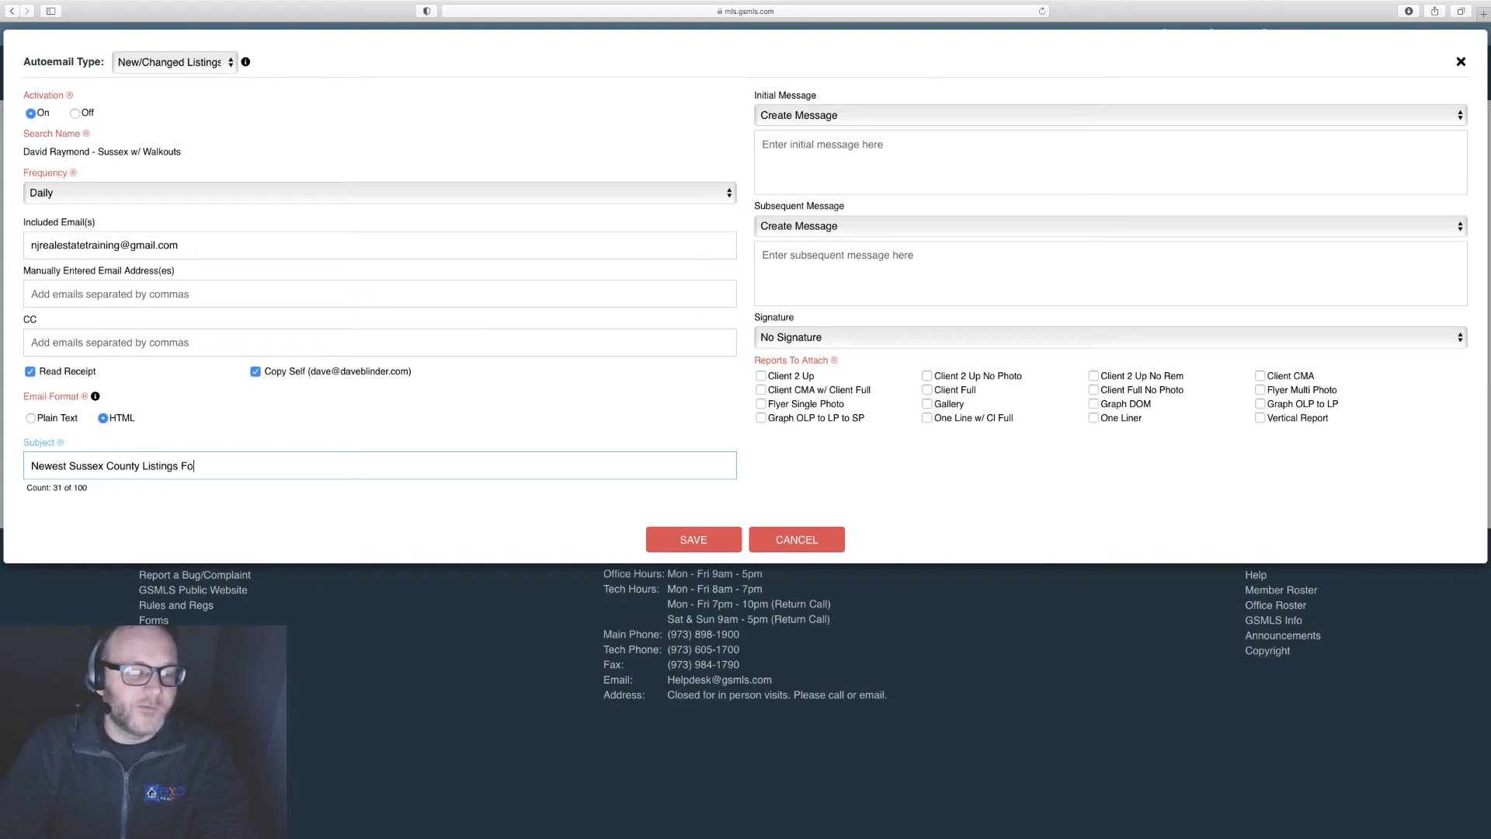
type("r You")
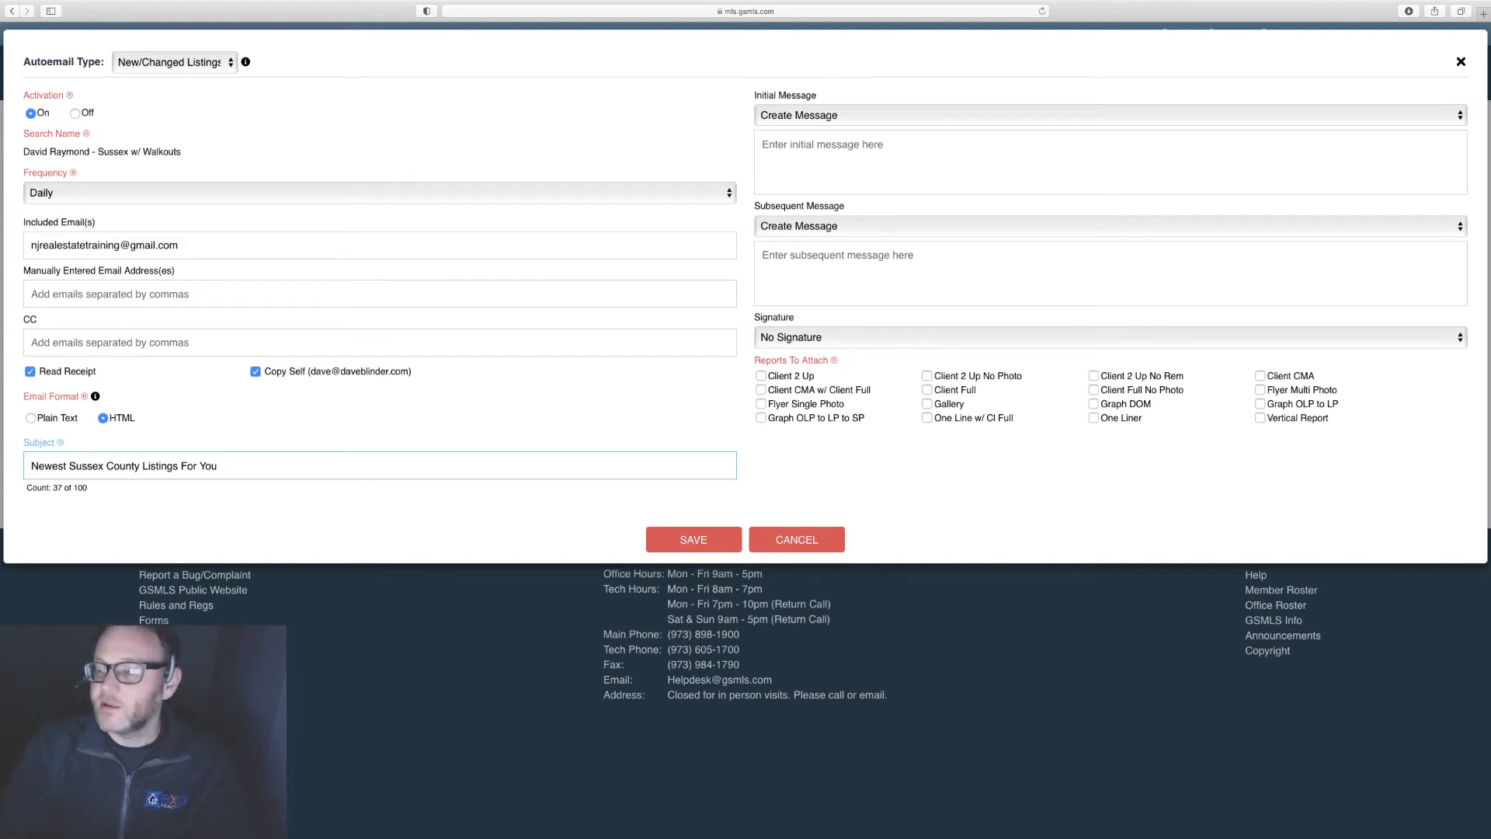
Step: Adjust the browser zoom and keep the Initial Message set to a custom message
key("super+minus")
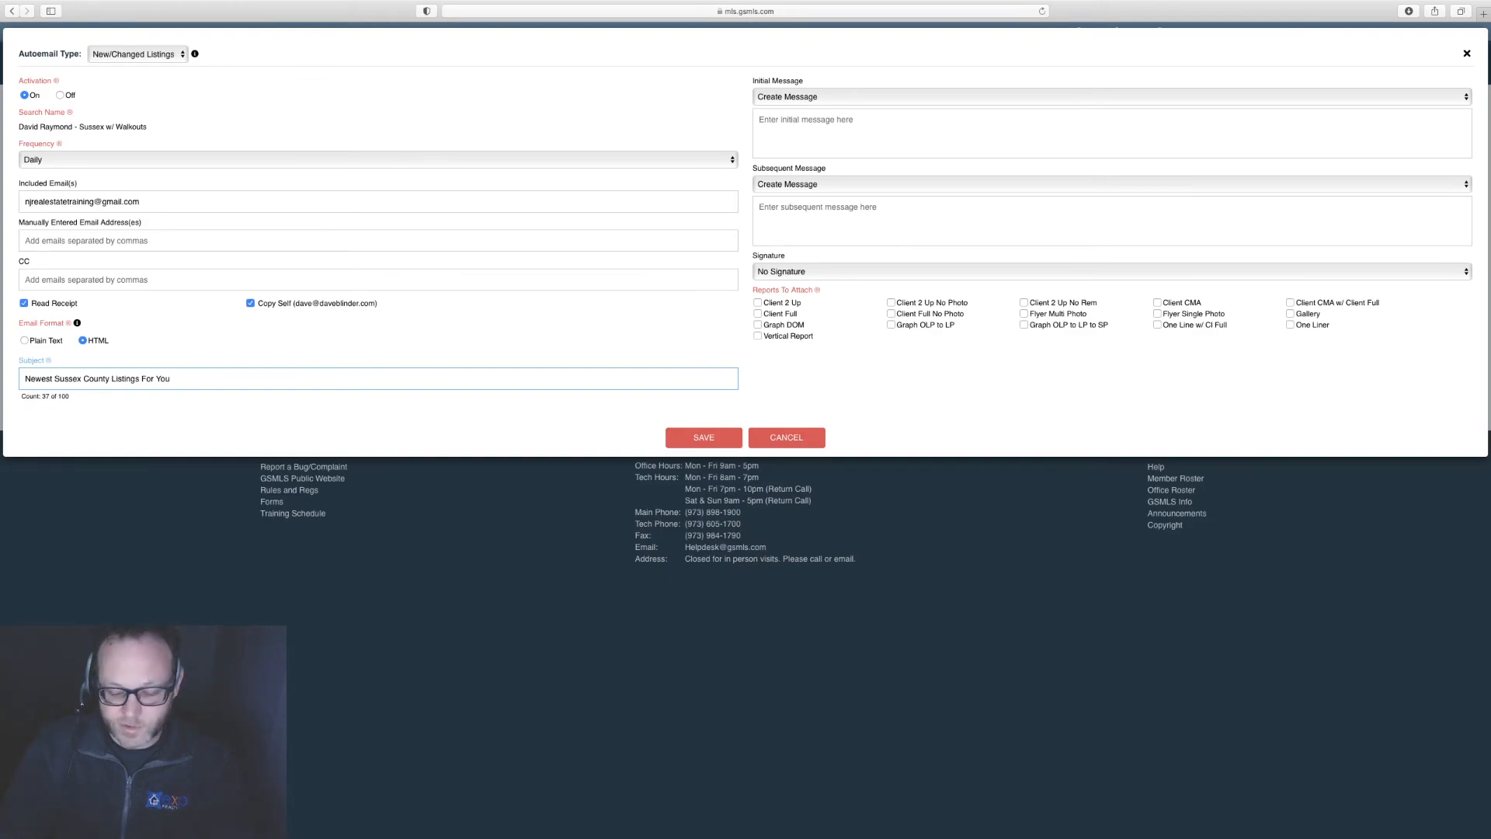
key("super+minus")
key("super+minus")
key("super+plus")
key("super+plus")
key("super+plus")
key("super+plus")
key("super+plus")
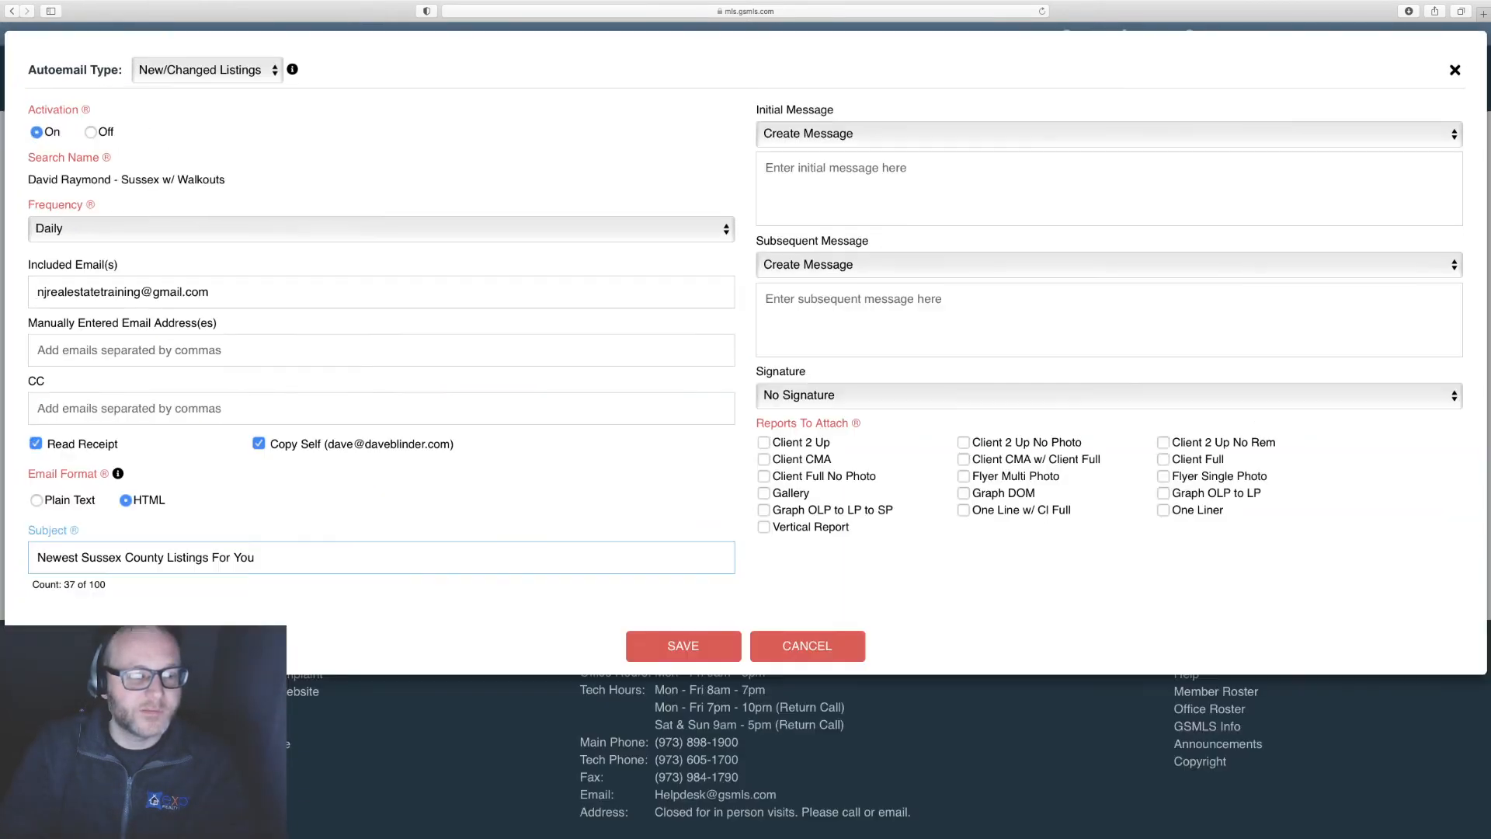
key("super+plus")
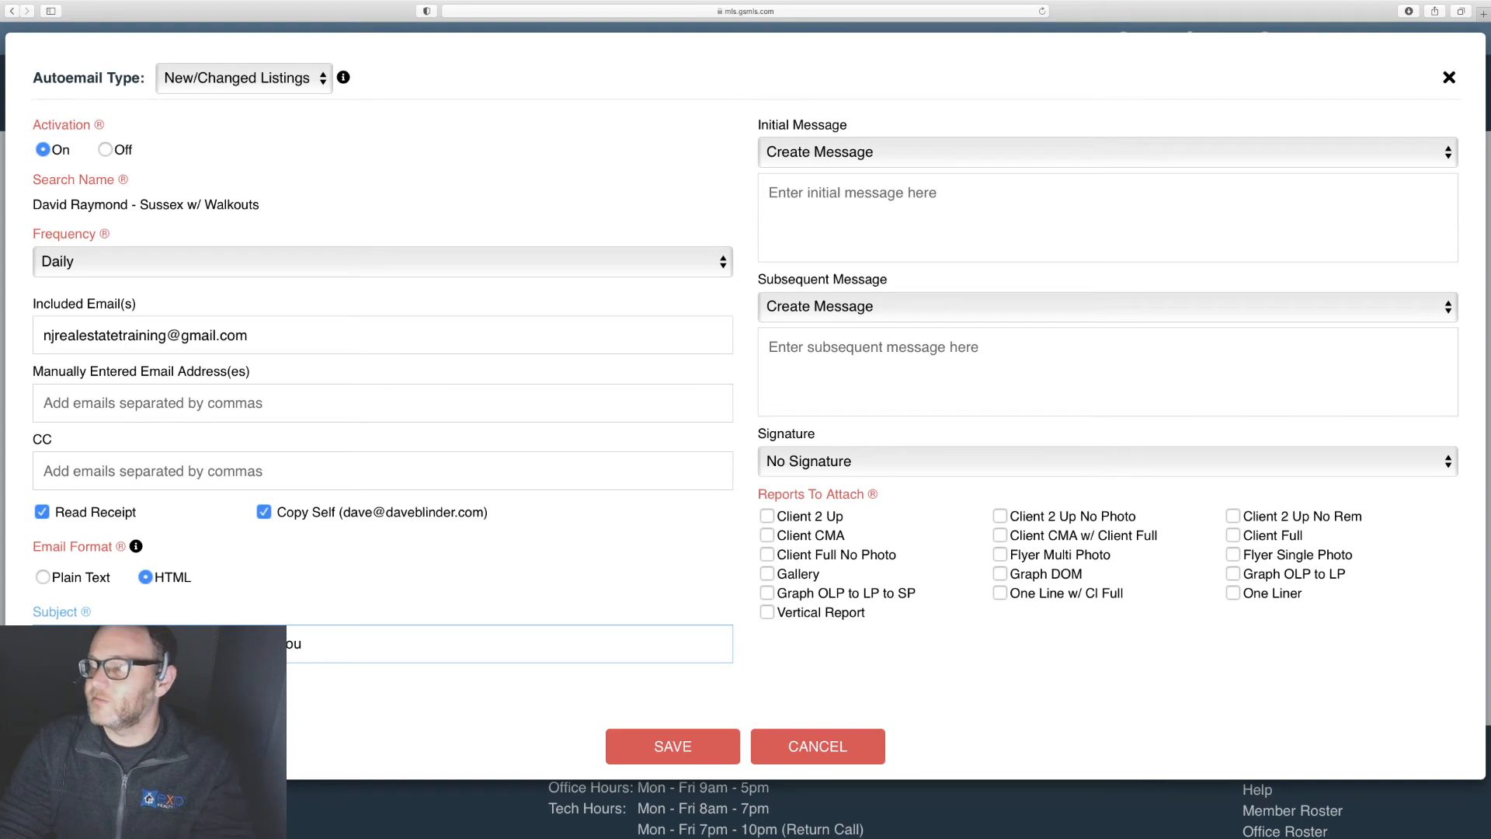
key("super+minus")
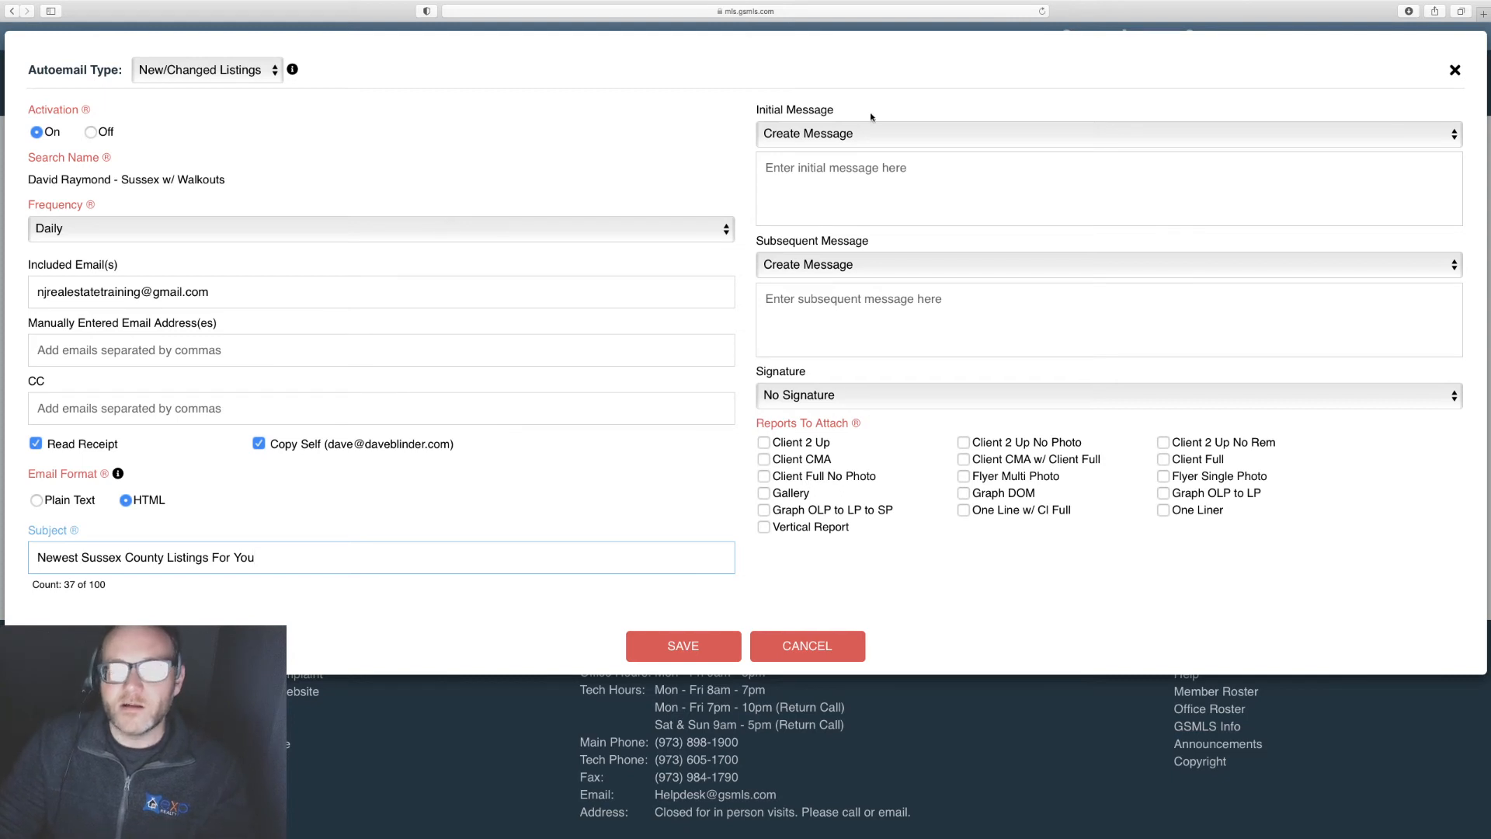
left_click(810, 133)
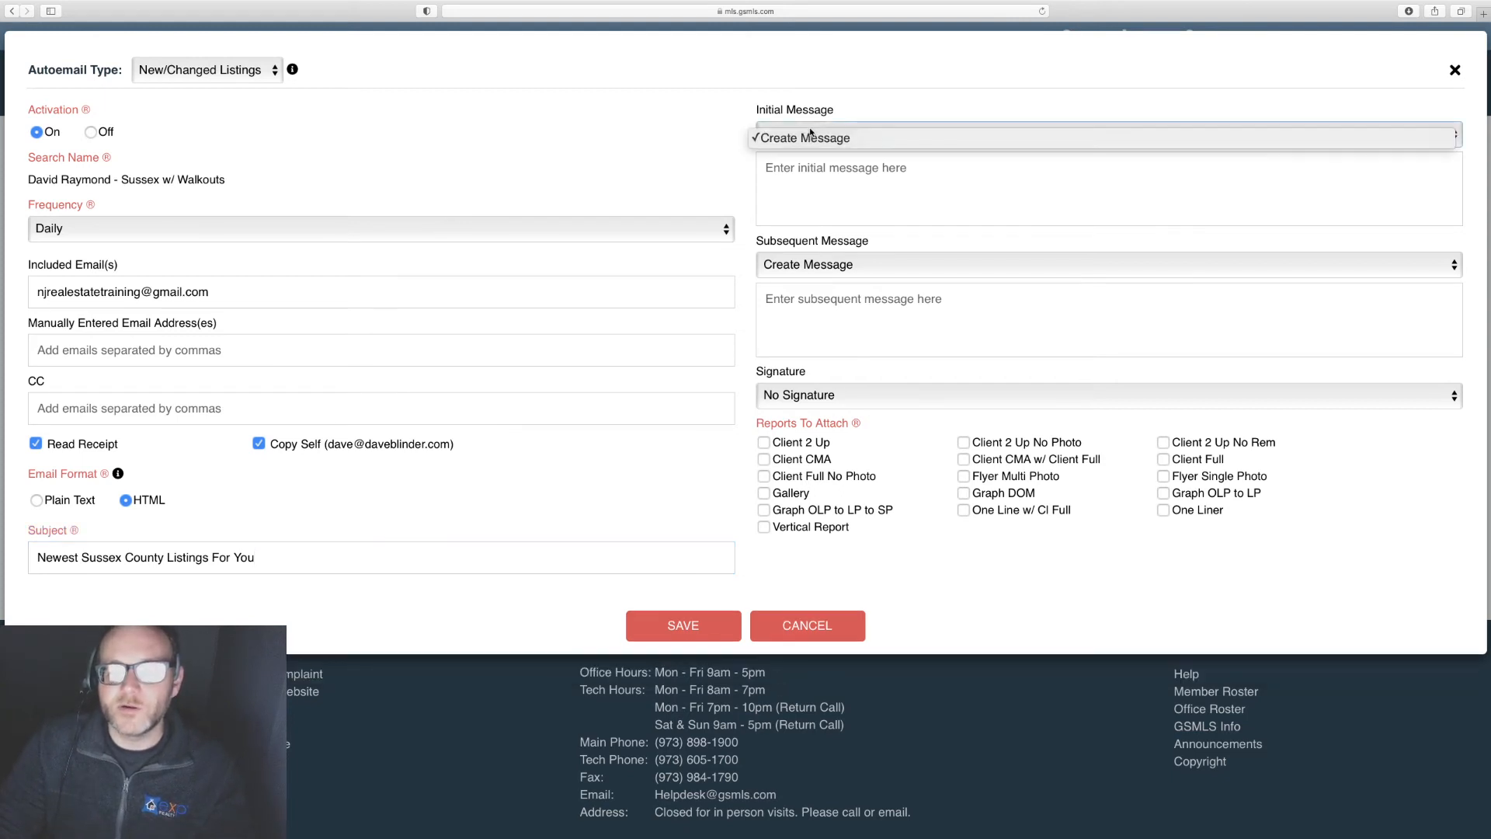
left_click(827, 101)
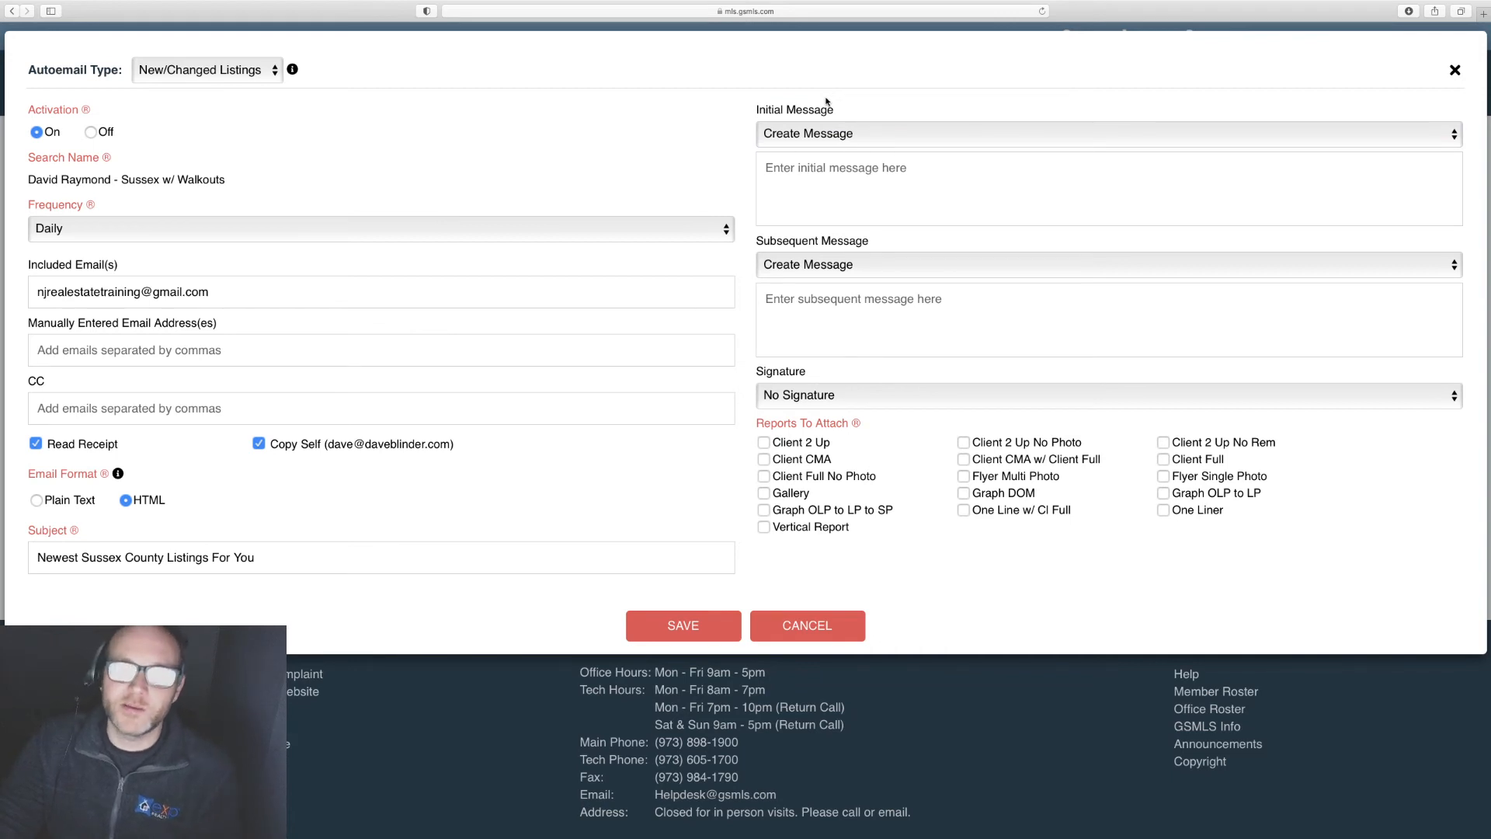
left_click(807, 303)
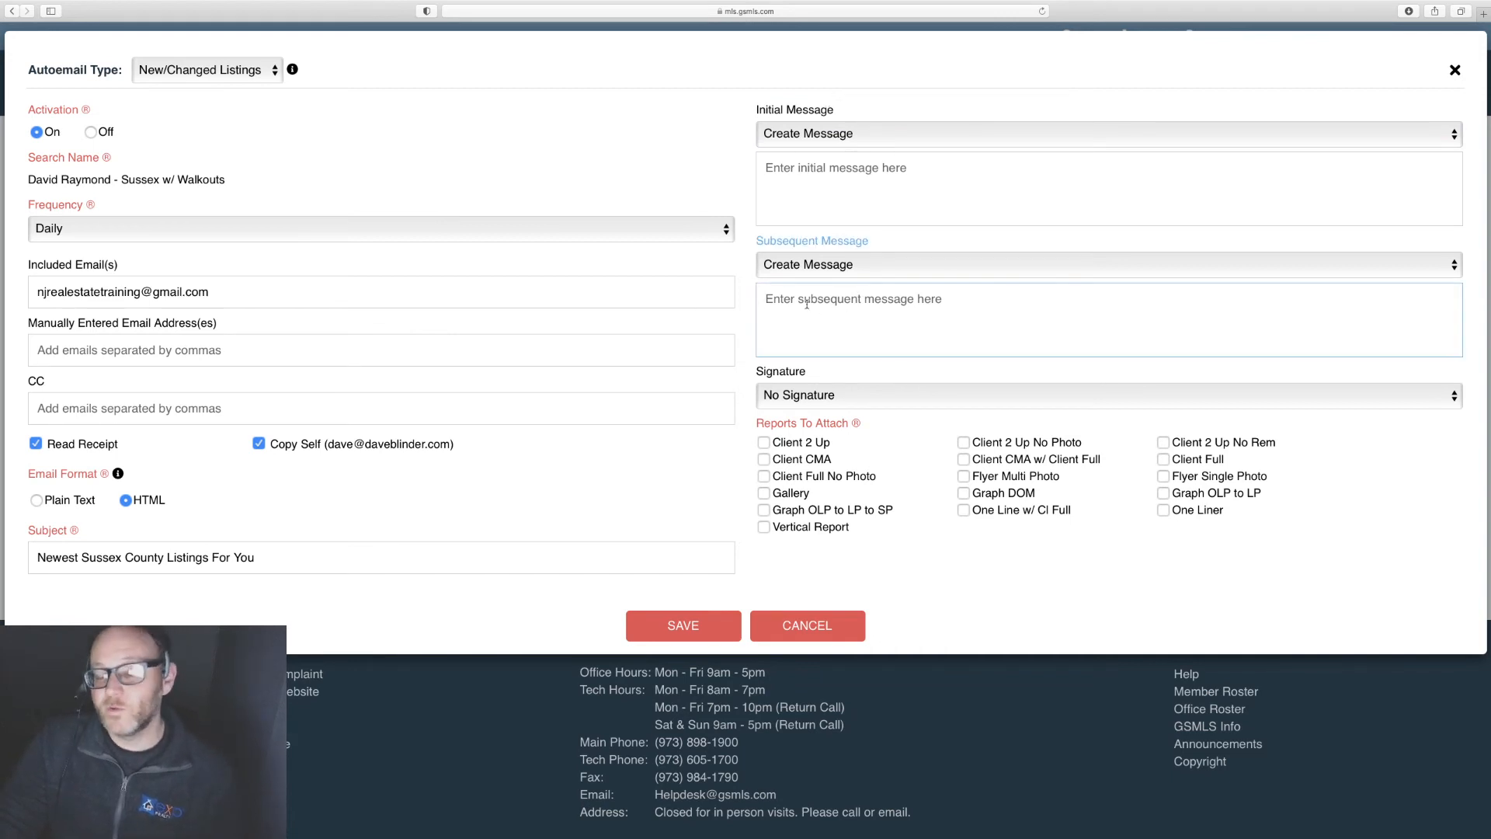
Step: Write the initial message greeting and a note about recent Sussex listings, offering to schedule showings
left_click(809, 170)
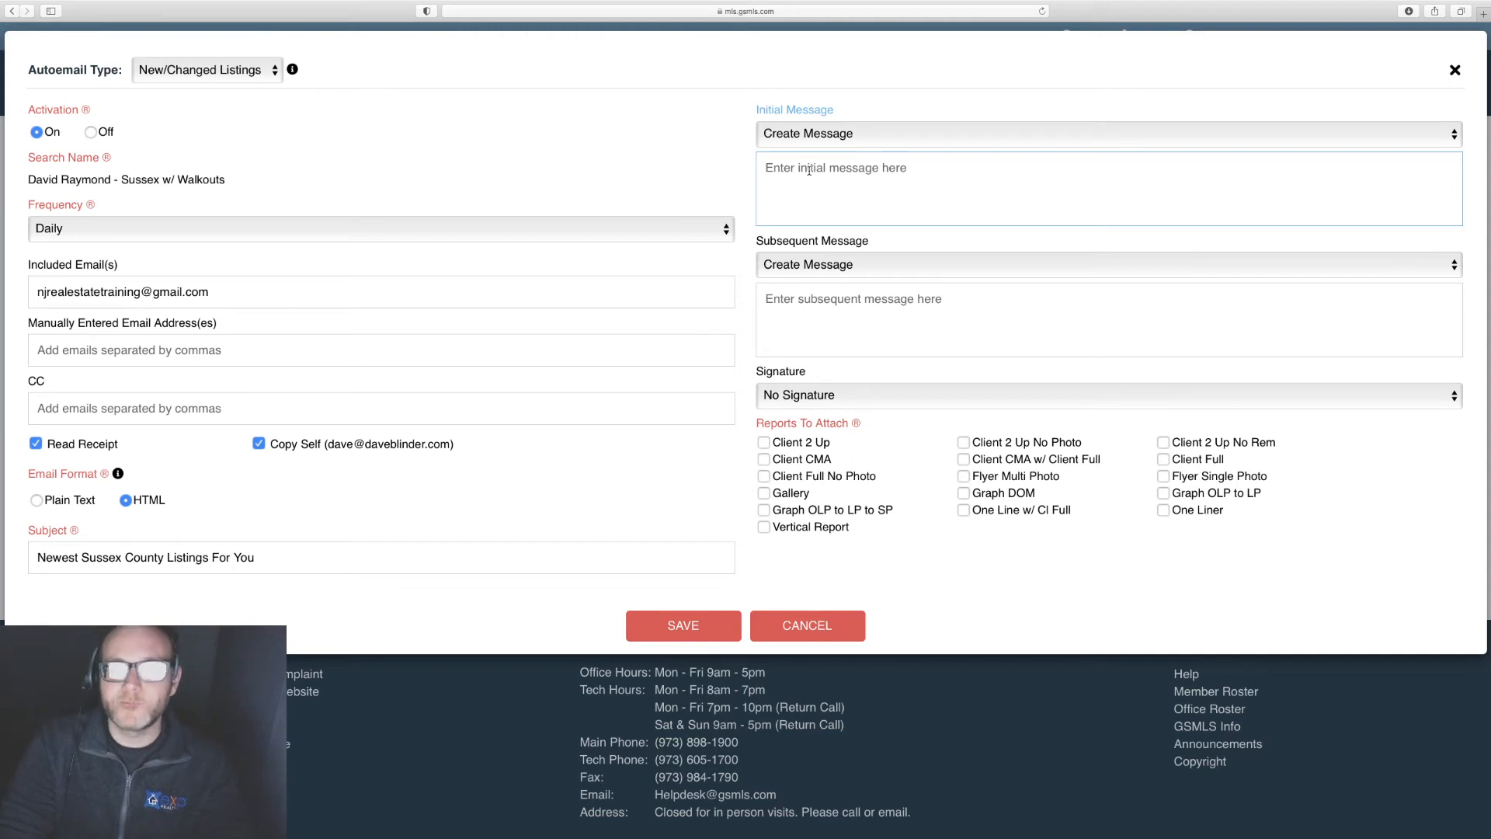
type("Hi Dave ")
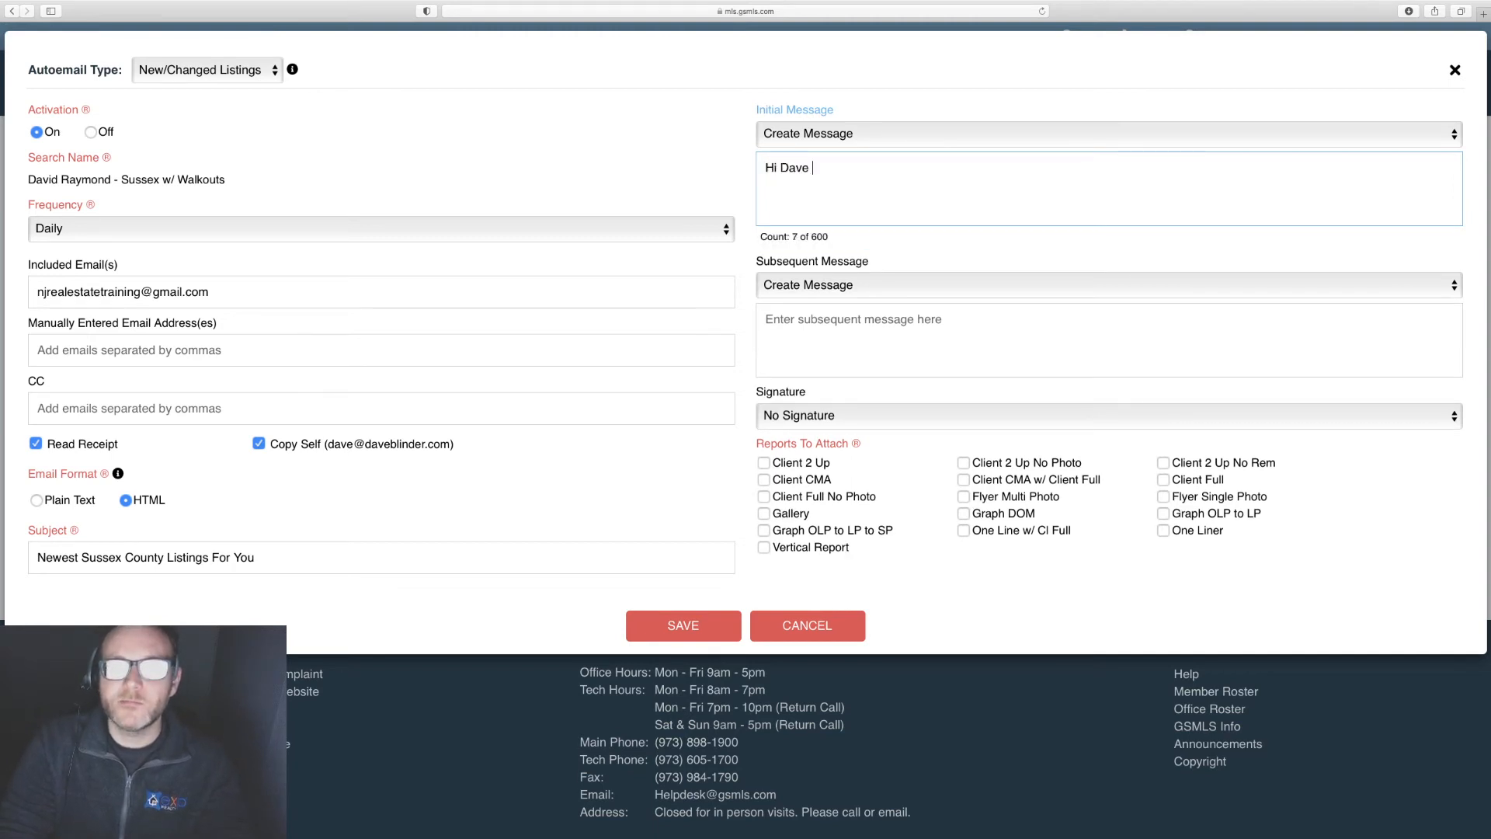
type("-")
key("Return")
key("Return")
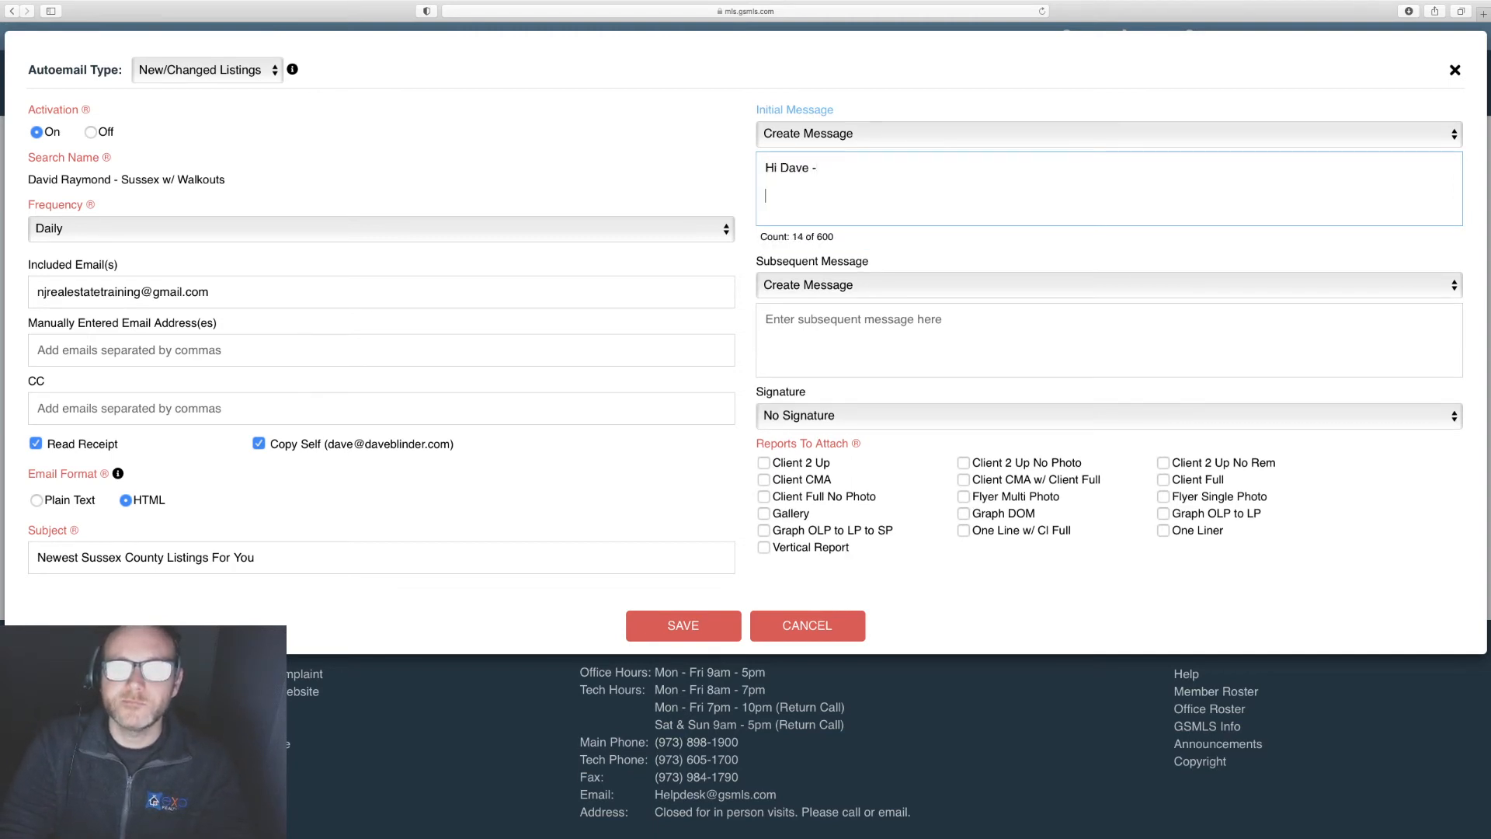
type("I wanted t")
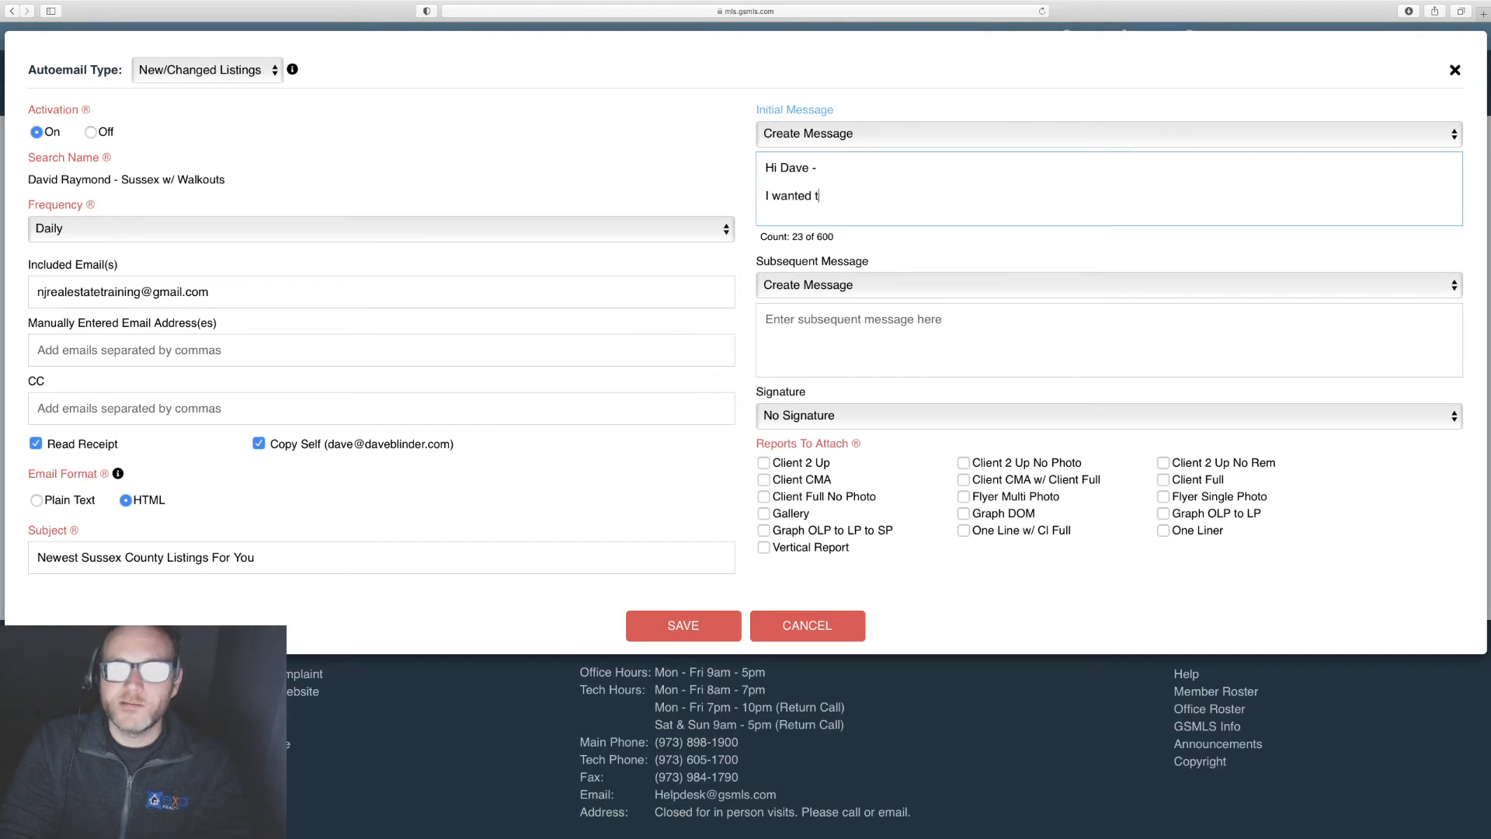
type("o let you know")
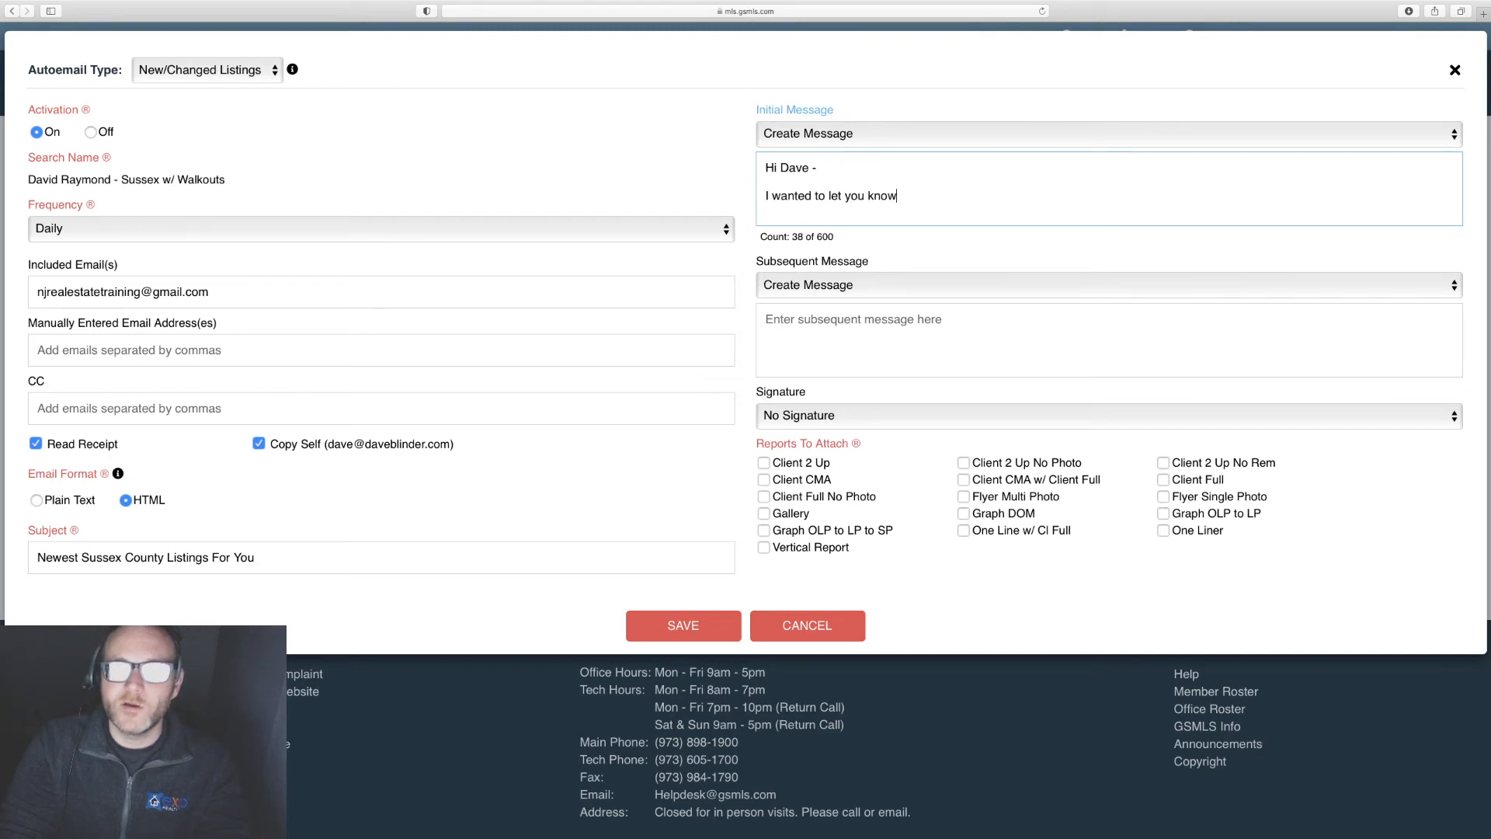
type(" about the most recent ")
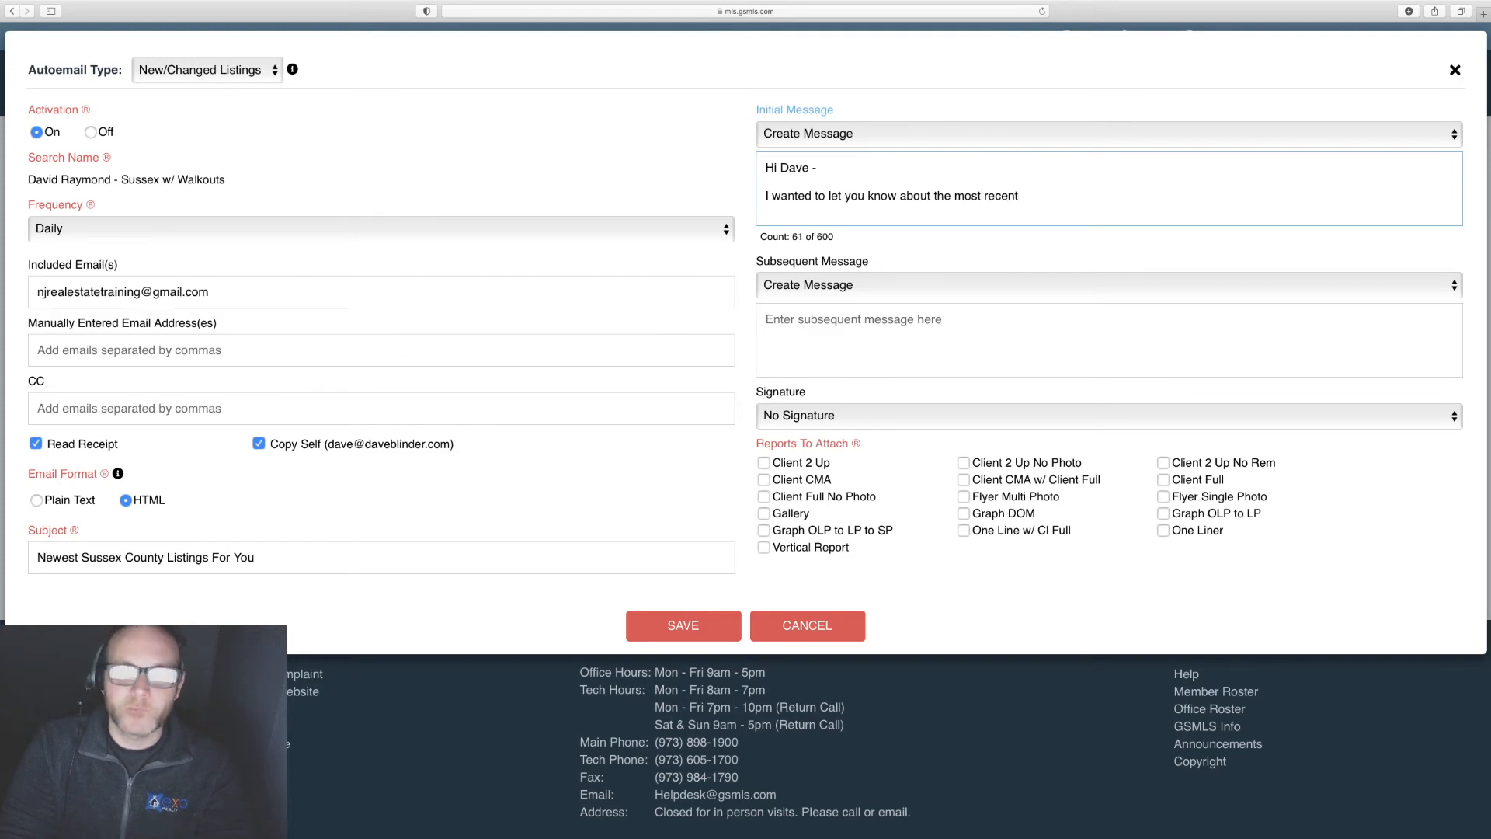
type("lis")
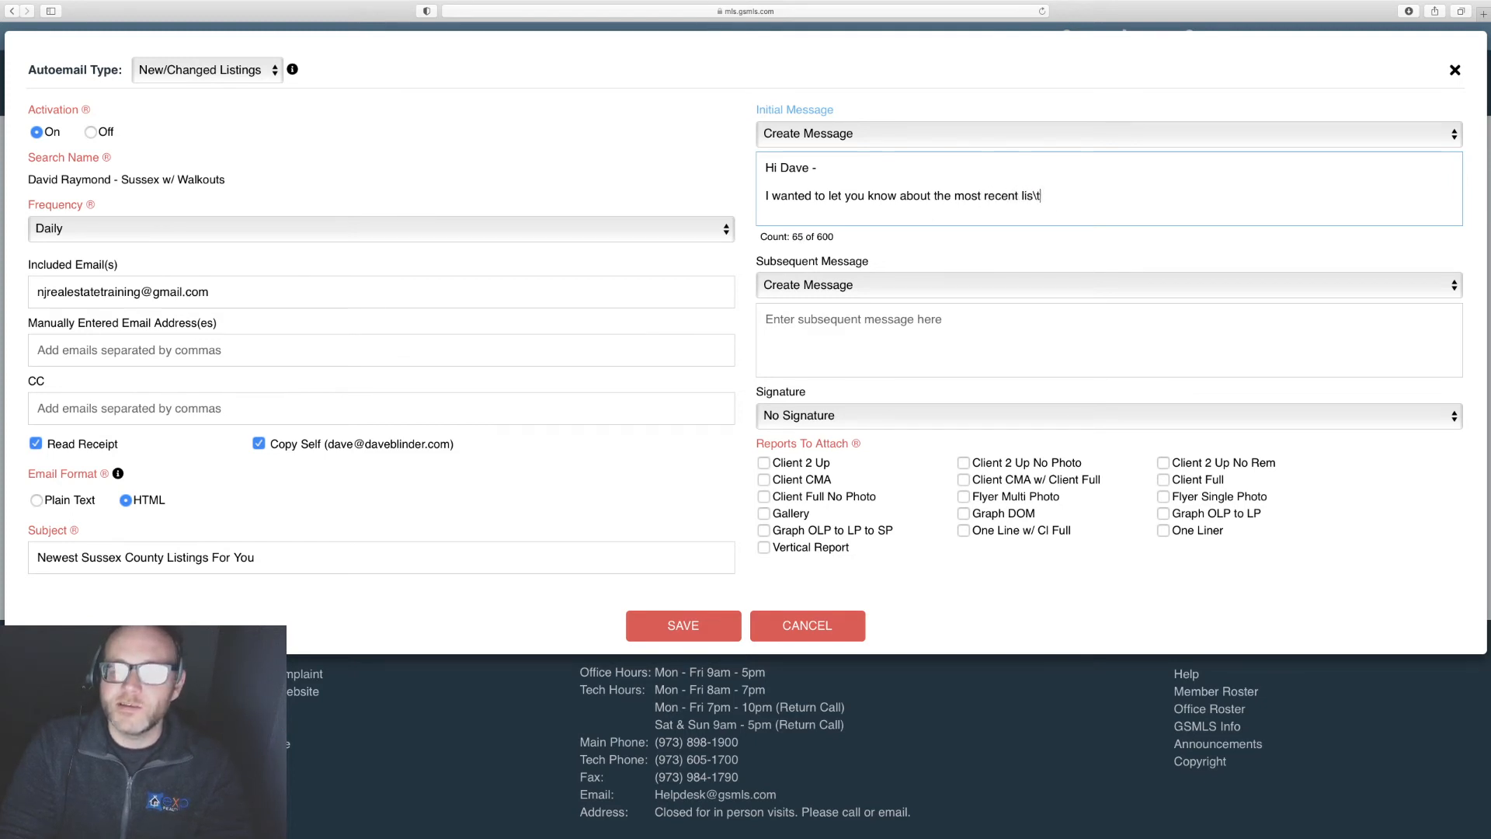
key("BackSpace")
key("BackSpace")
type("tings in Suss")
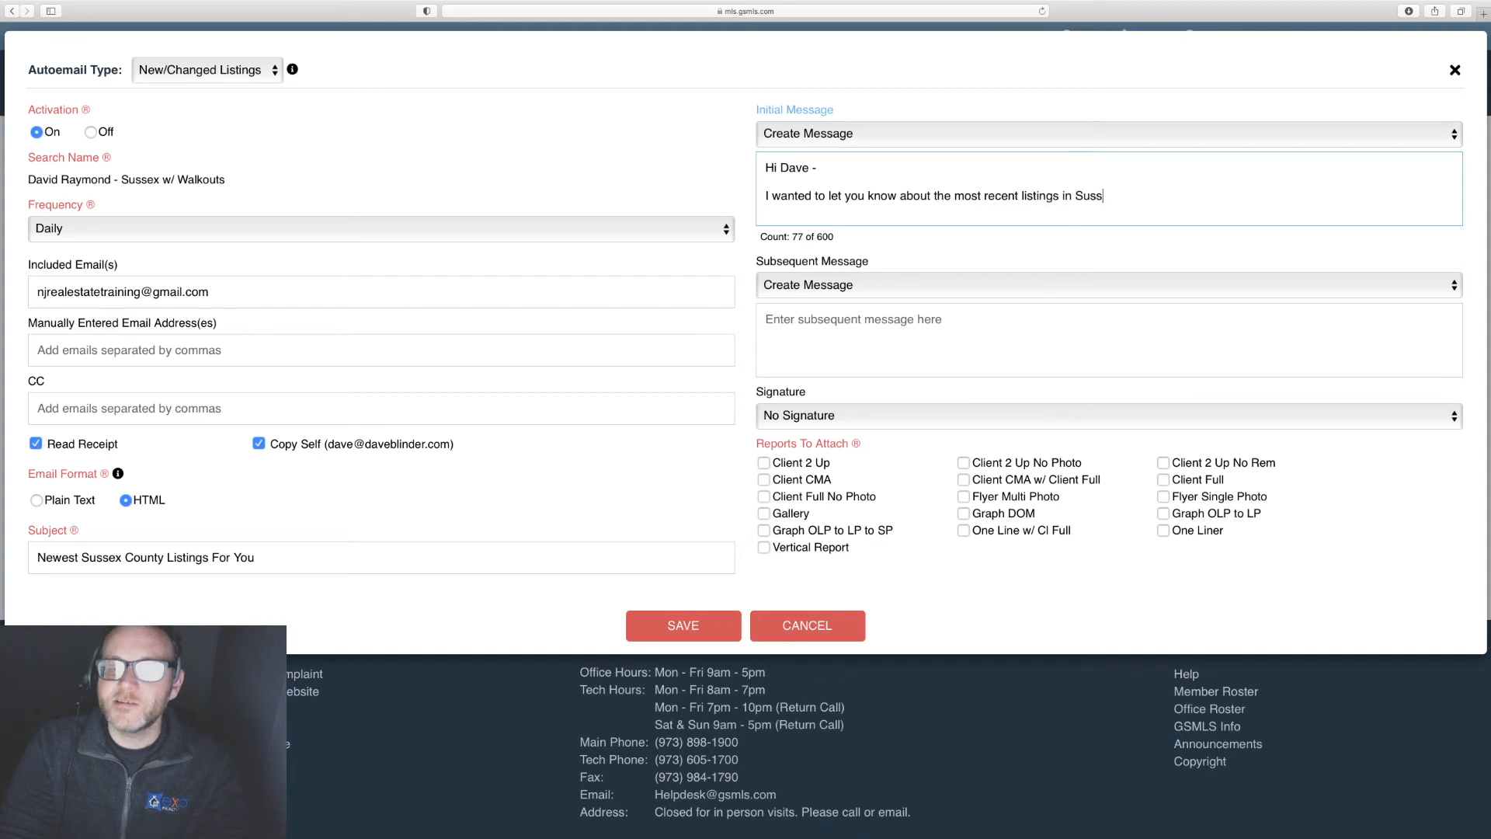
type("ex which may")
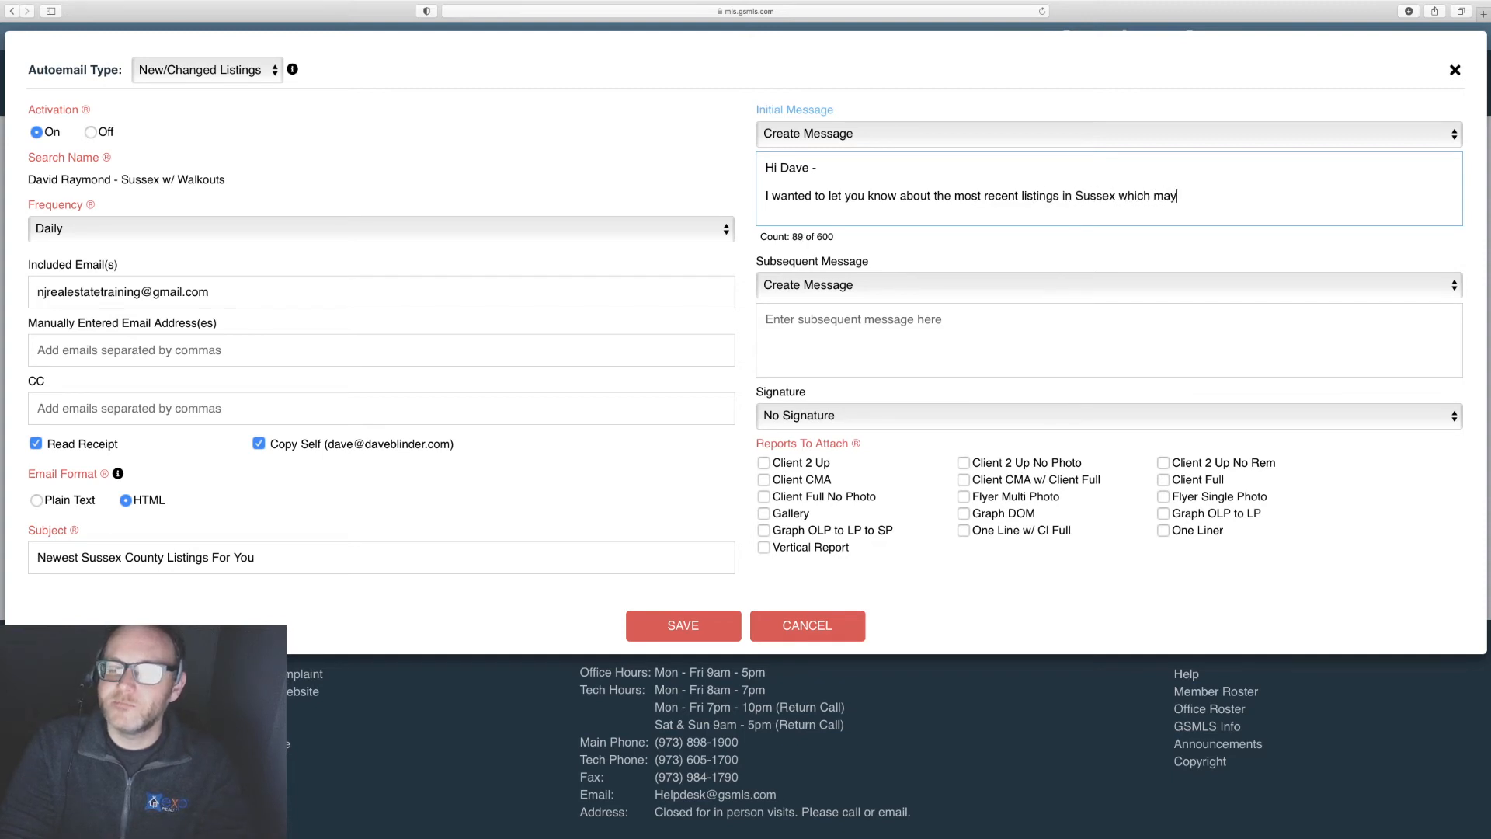
type(" fit your needs. ")
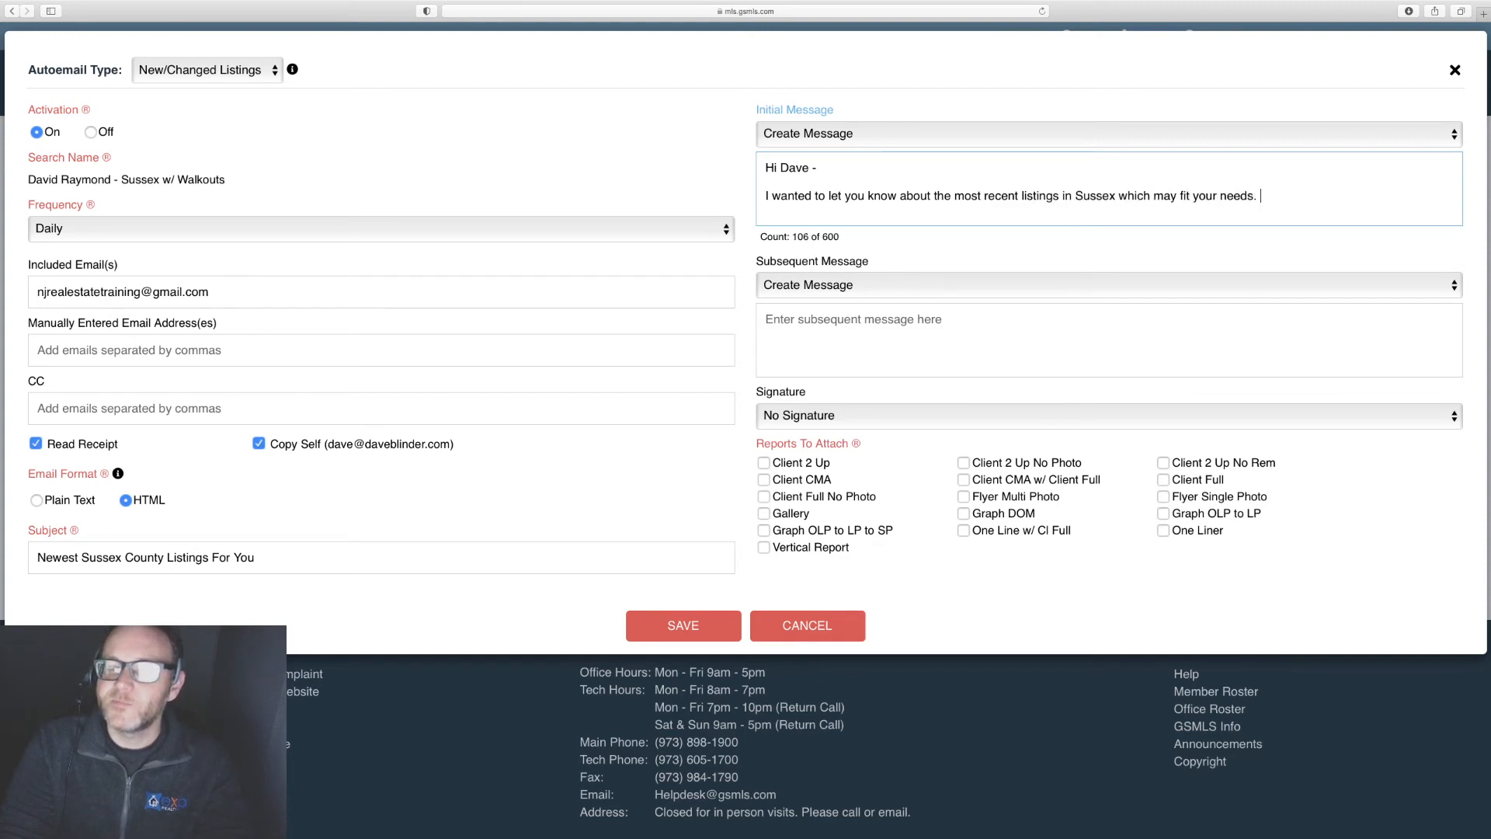
type("If you'd lik")
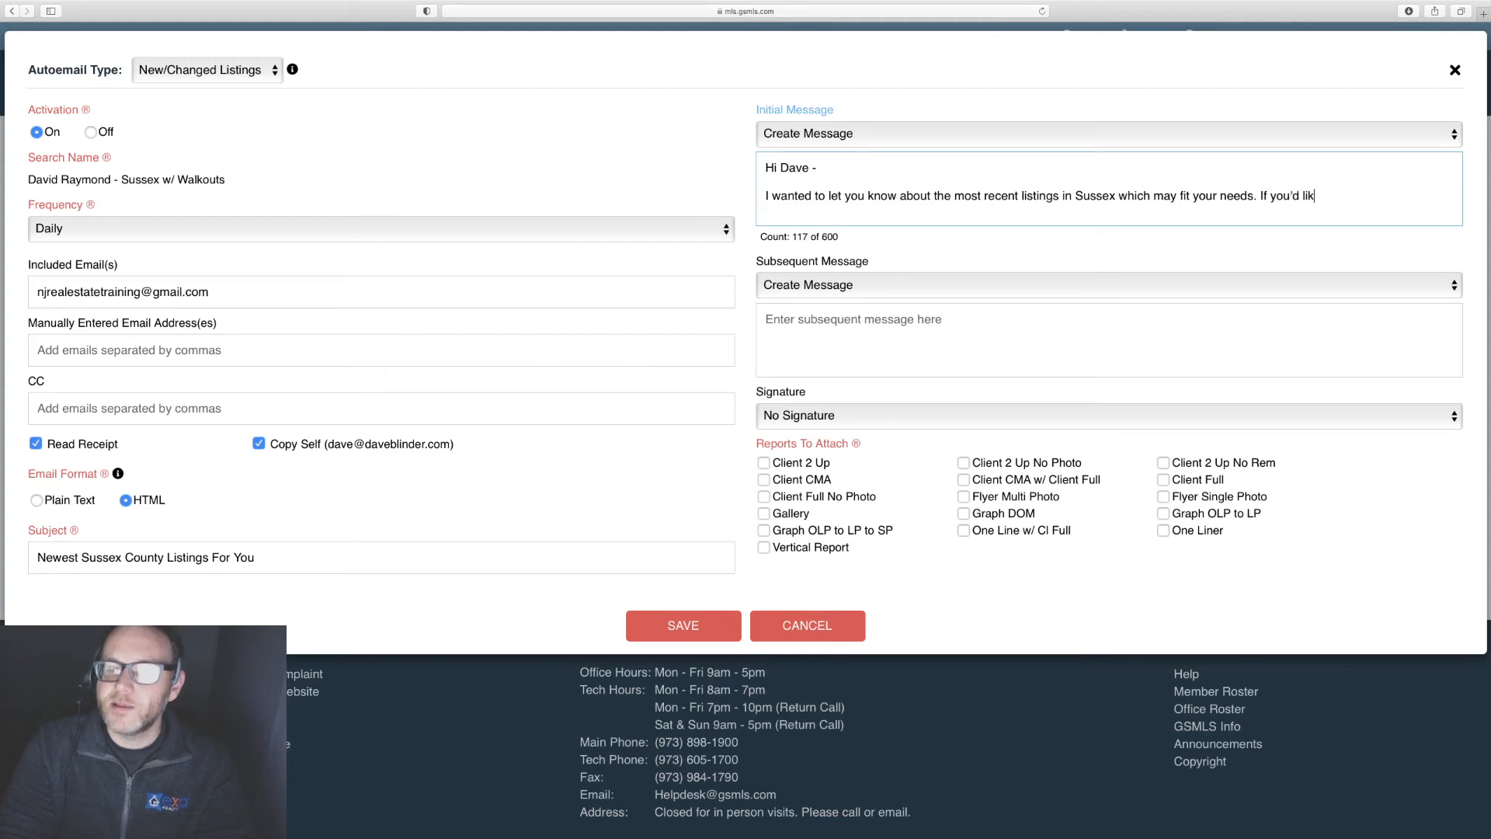
type("e to schedule to see ")
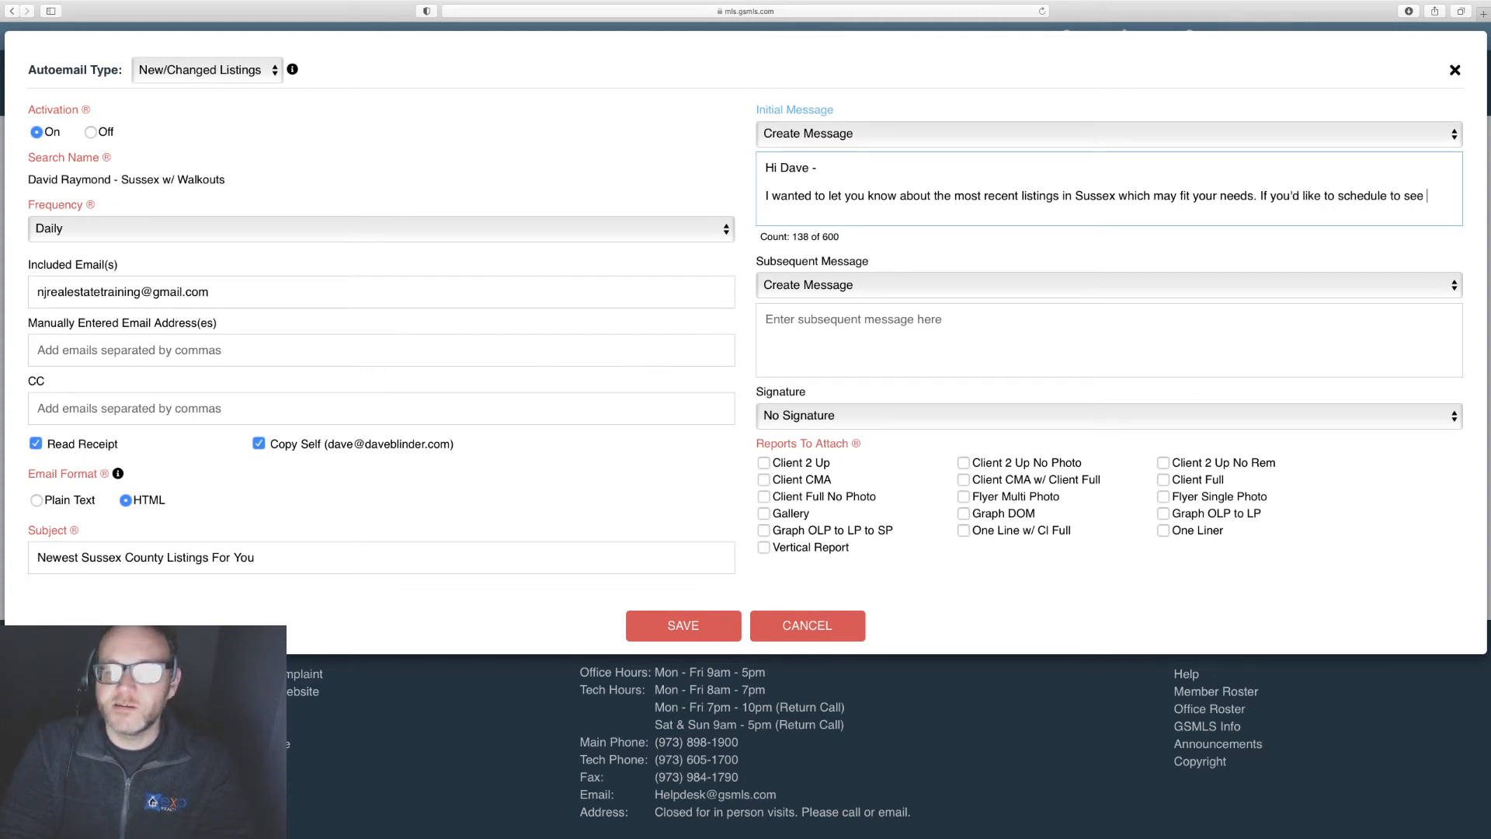
type("any of those homes ")
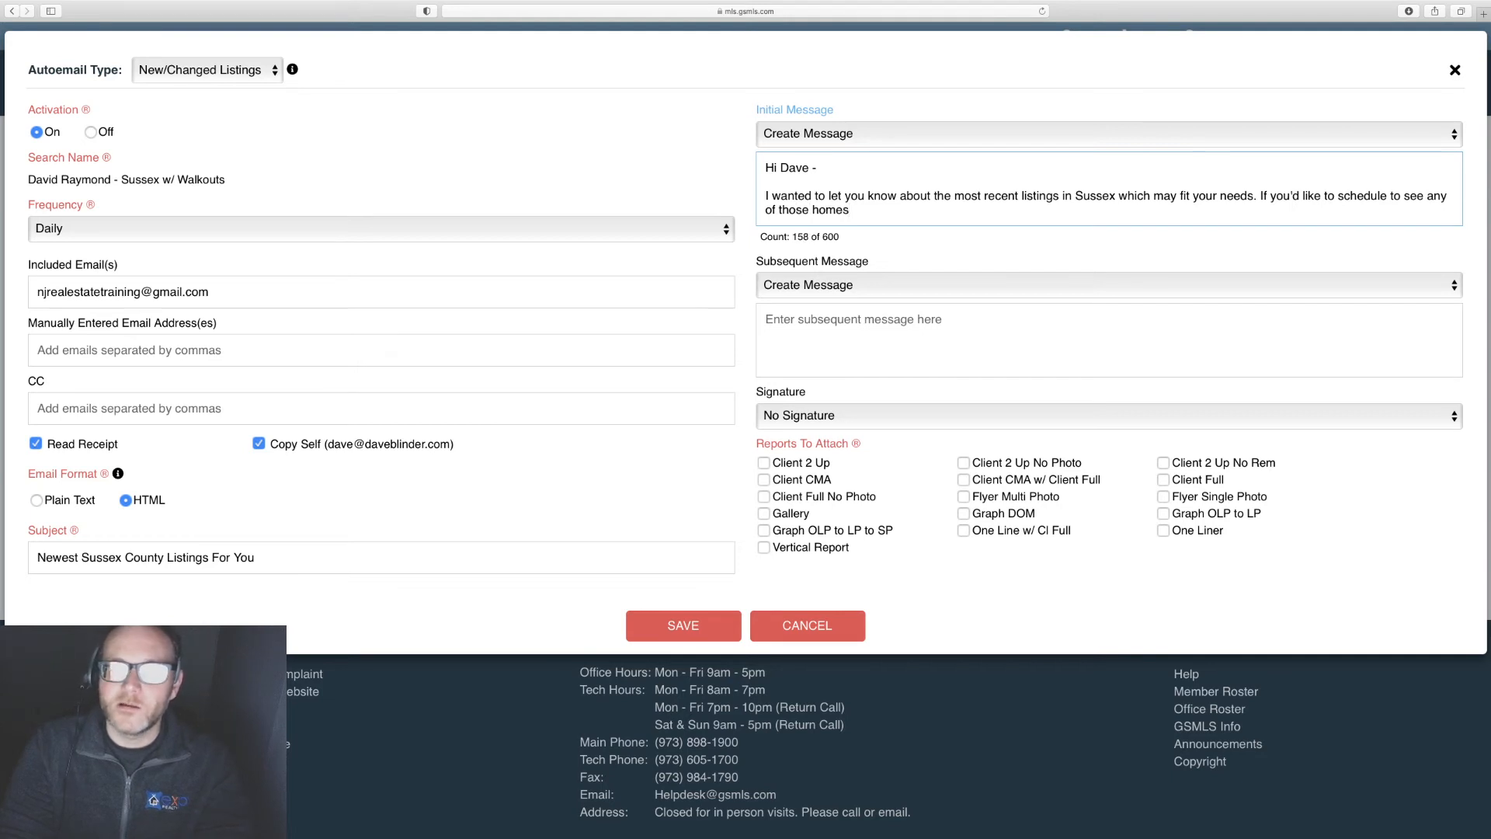
type("just let me\\")
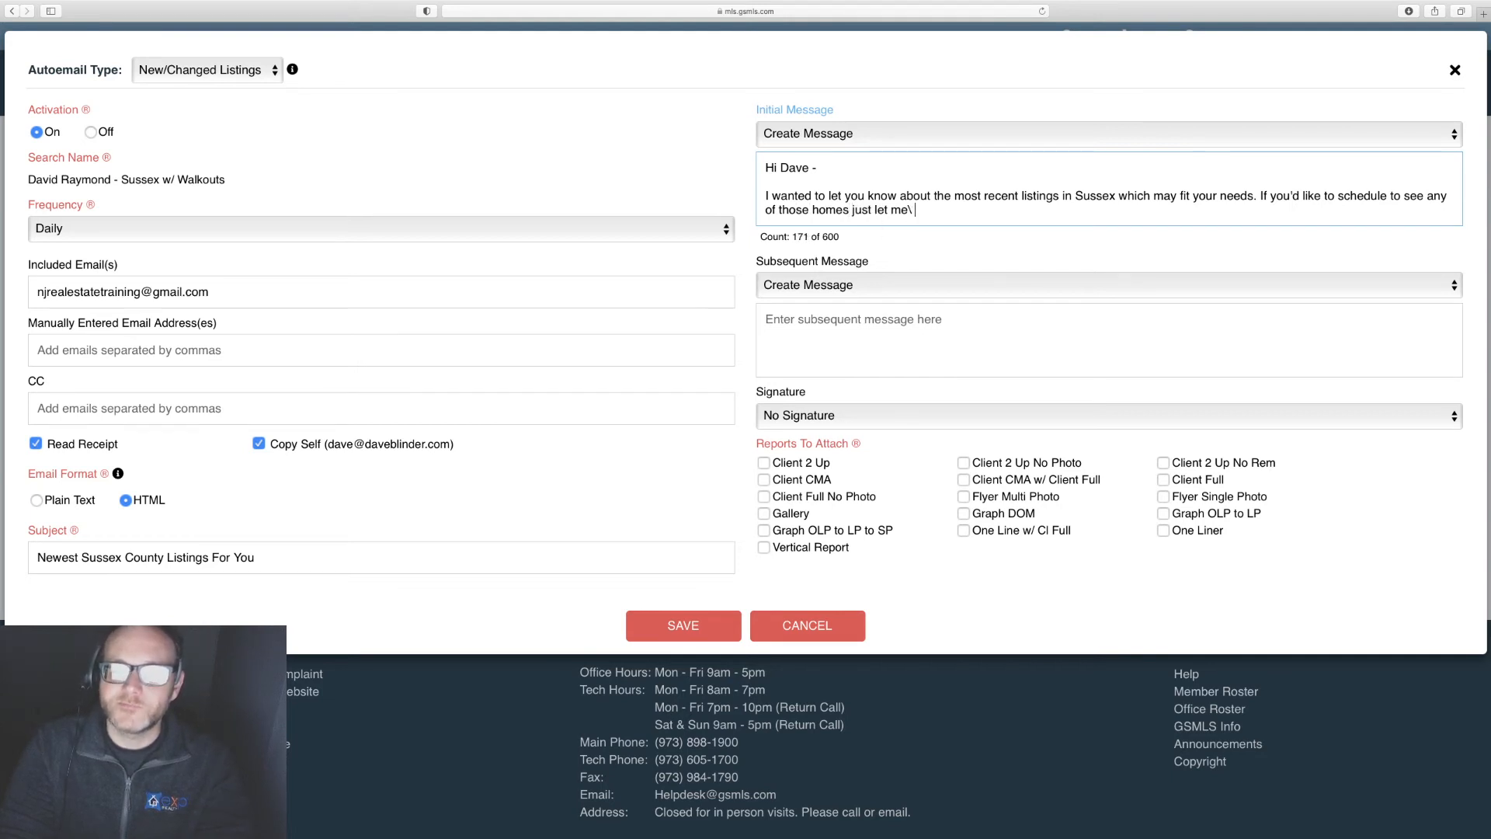
key("BackSpace")
key("BackSpace")
type("know")
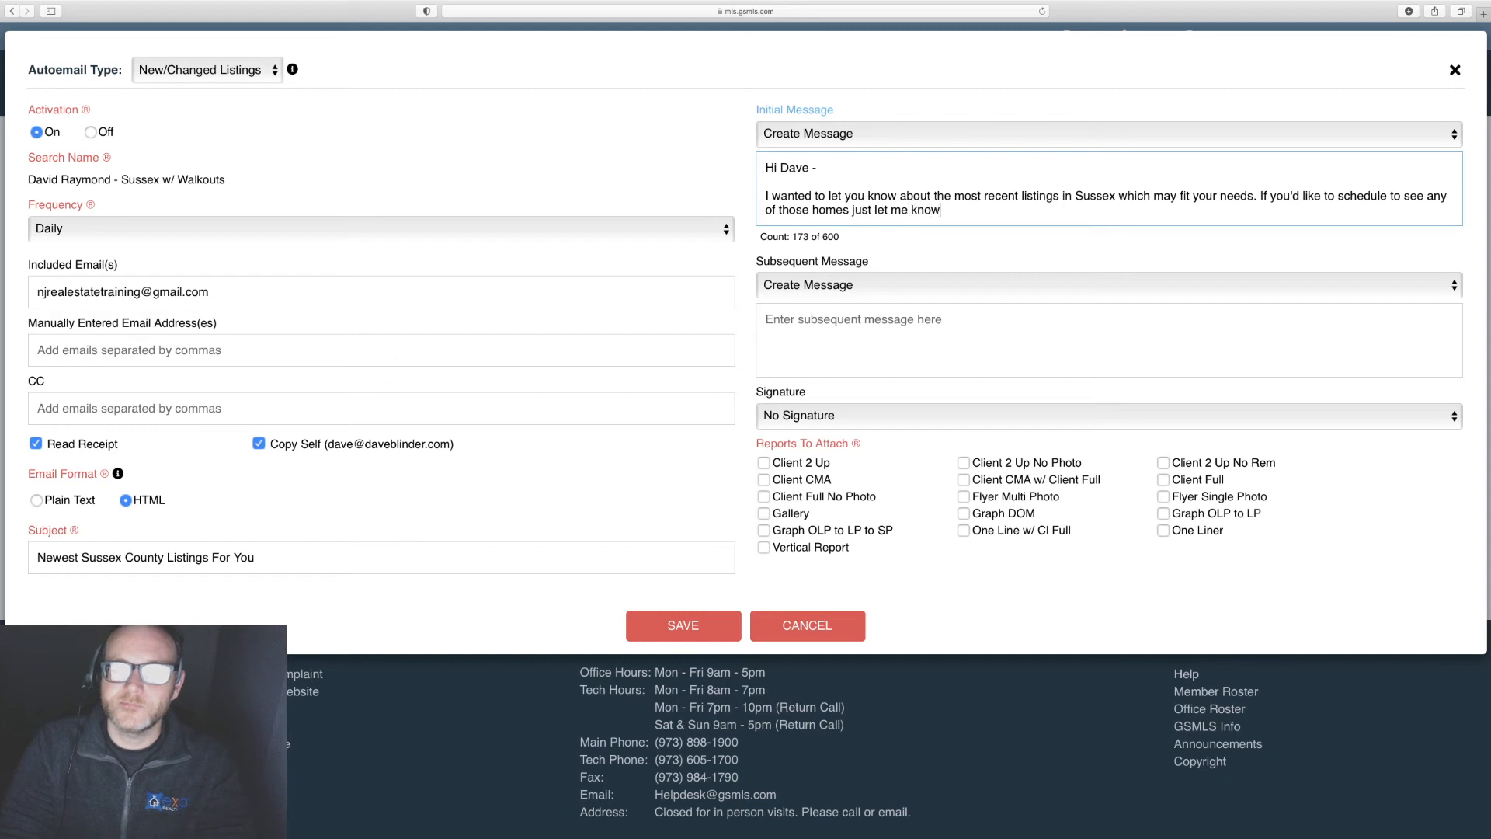
type(". I am")
type("ys happy to ehlp")
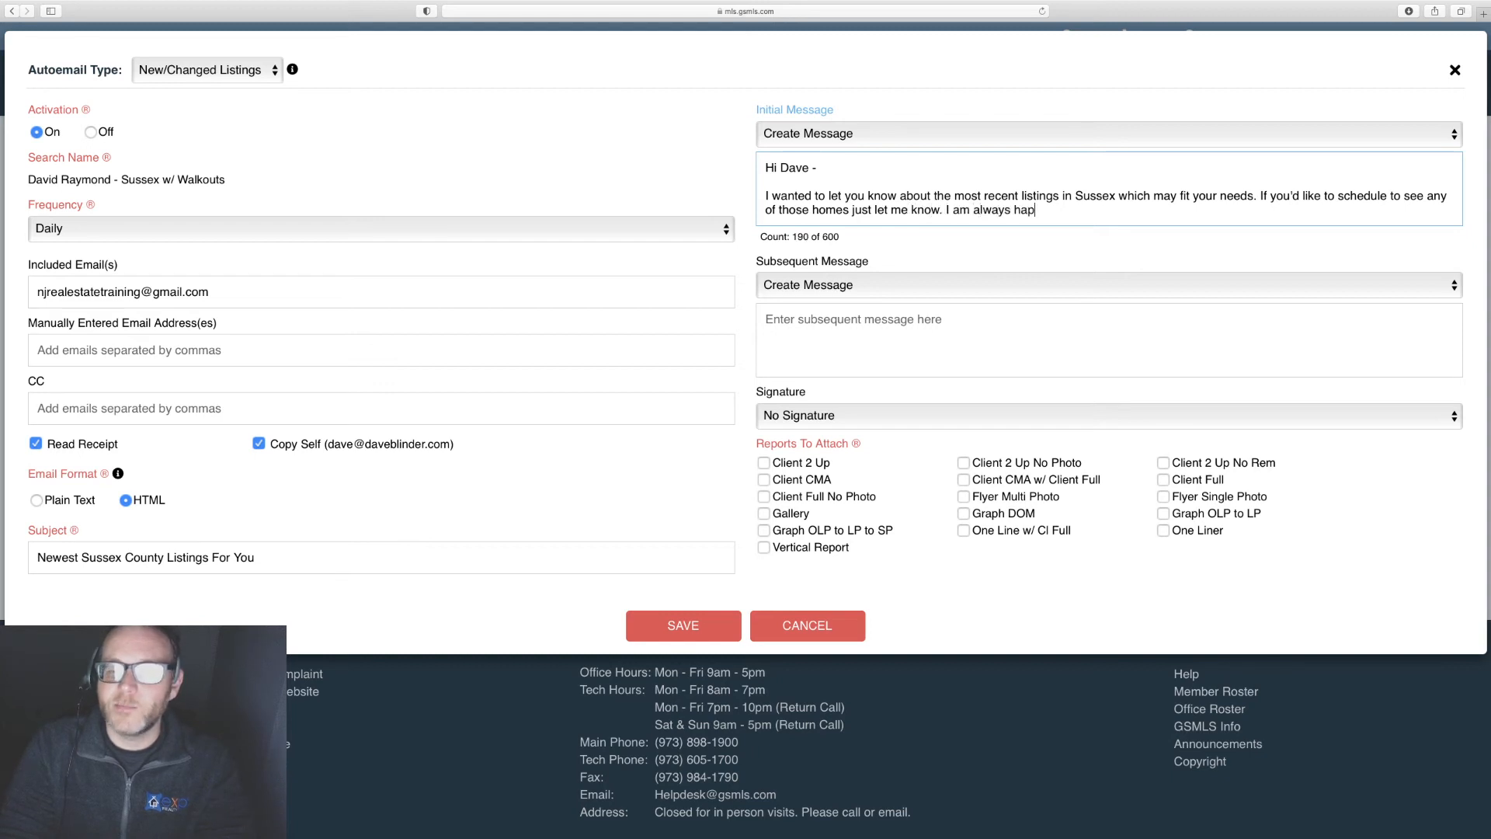
key("BackSpace")
key("BackSpace")
key("BackSpace")
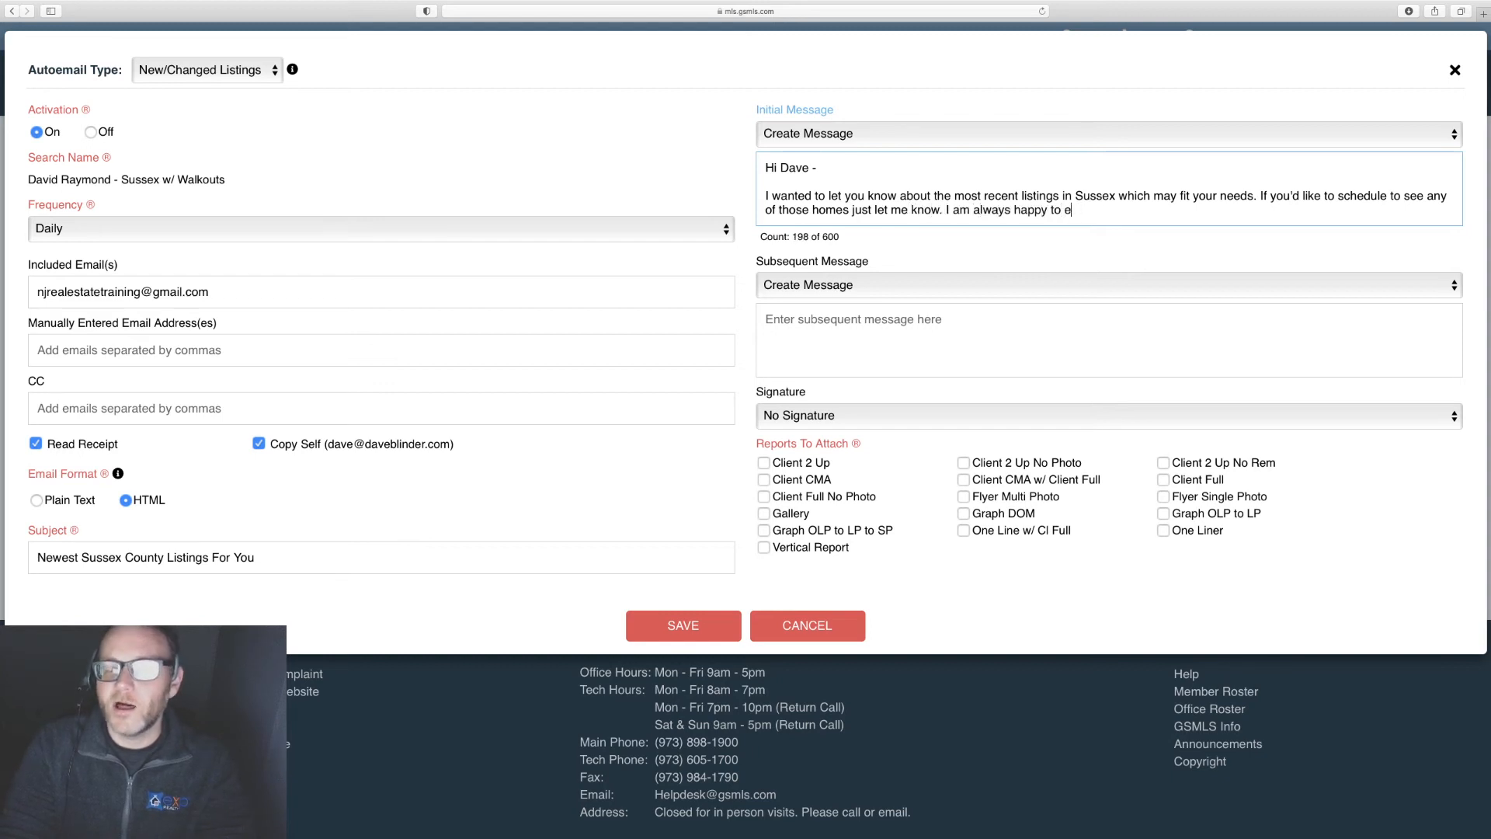
type("h")
key("BackSpace")
key("BackSpace")
type("help.")
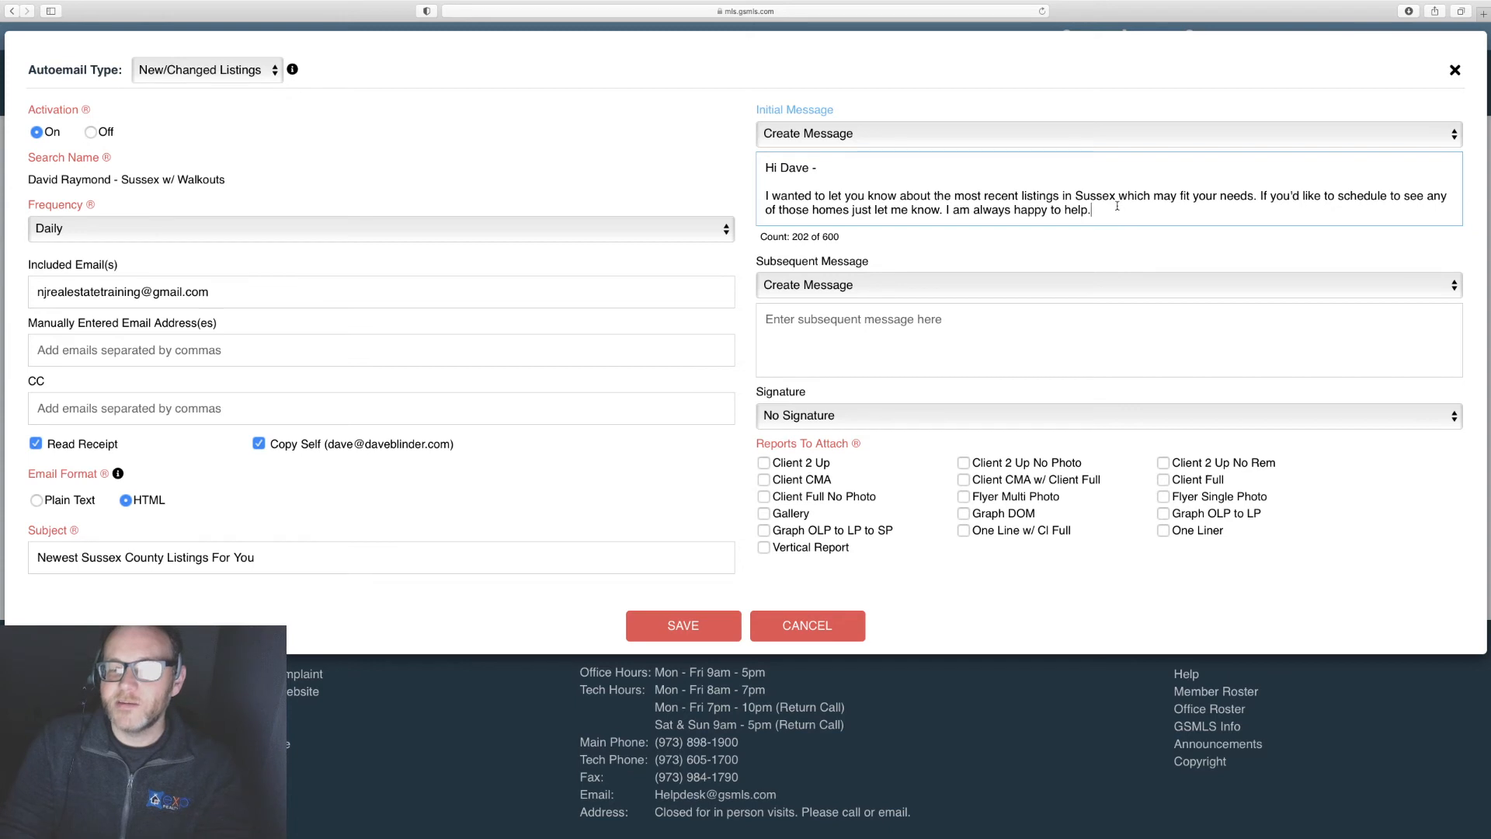
Step: Add a signature with the agent's name, eXp Realty, and mobile and office phone numbers
key("Return")
key("Return")
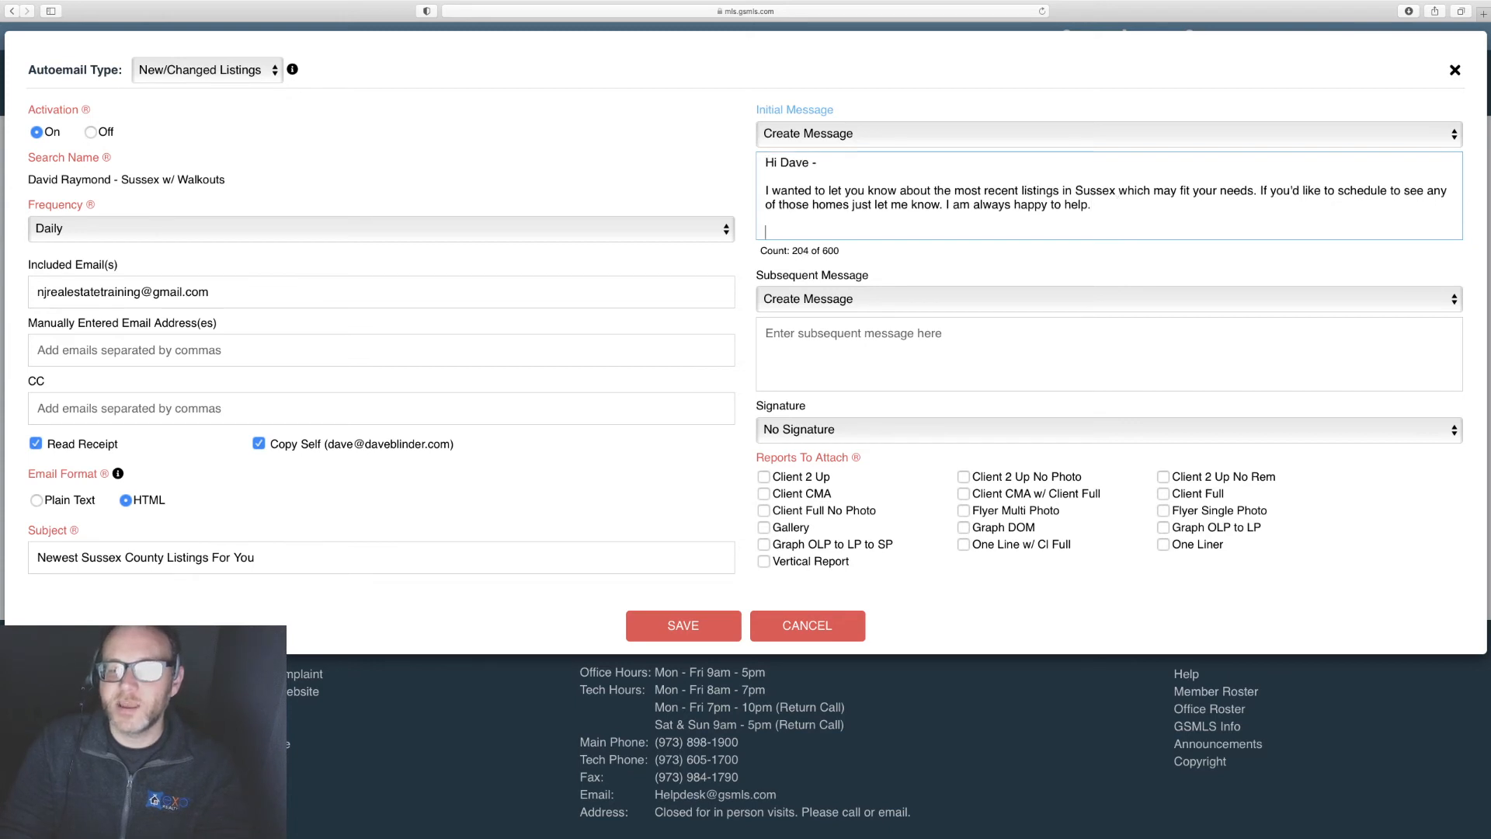
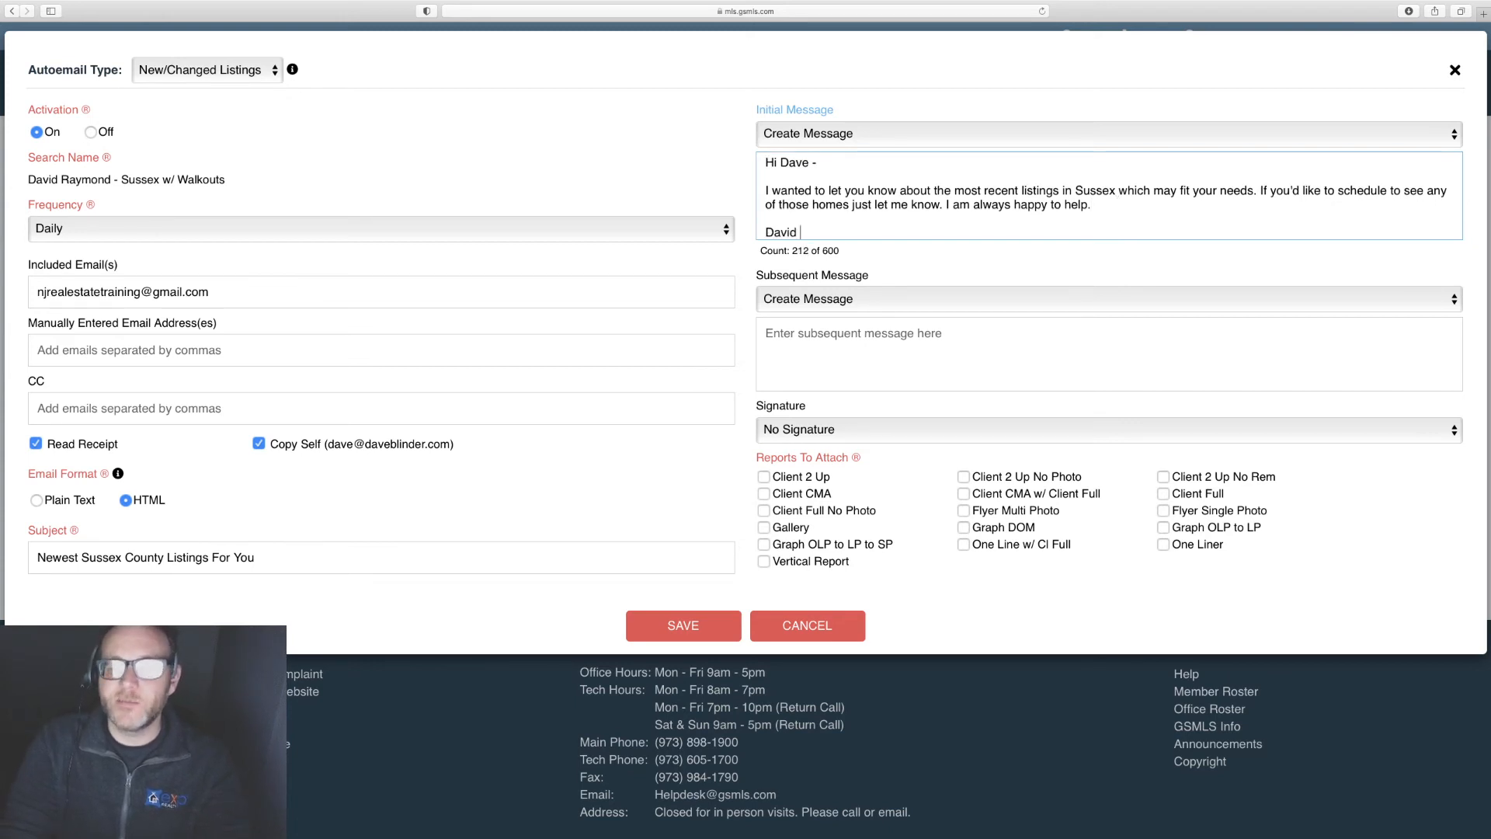
key("Return")
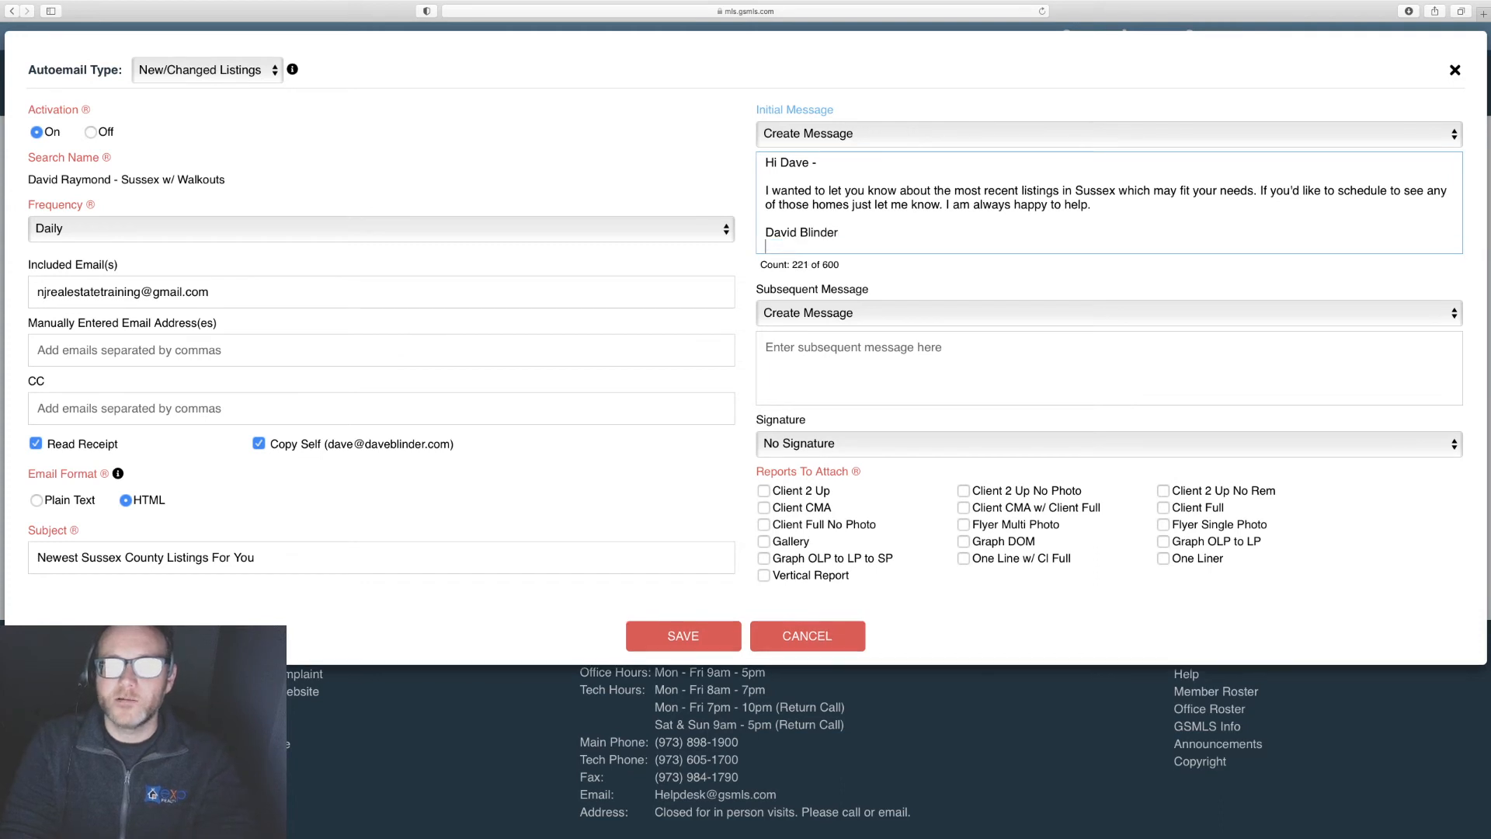
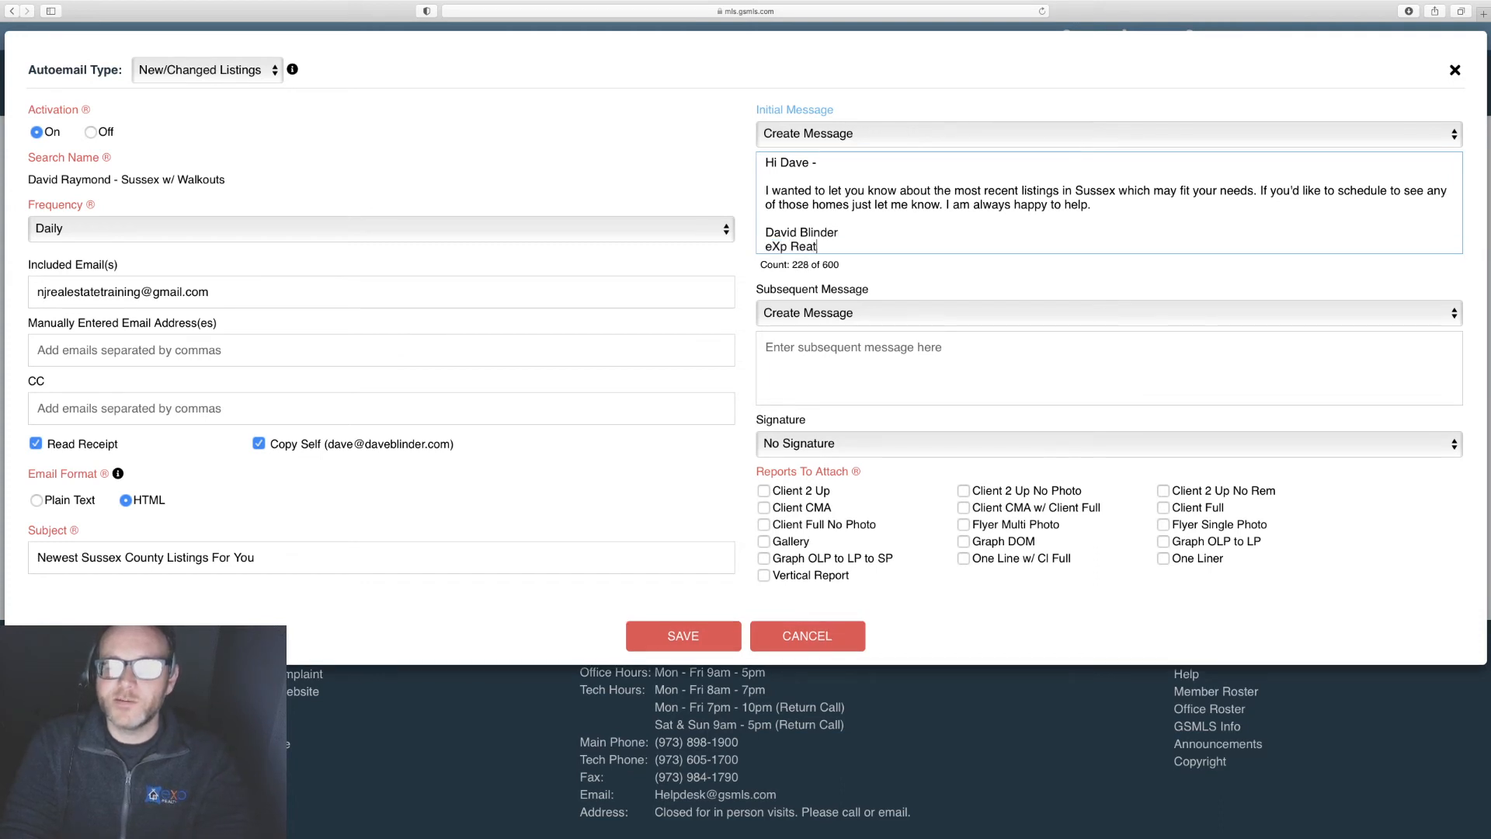
key("BackSpace")
key("BackSpace")
key("BackSpace")
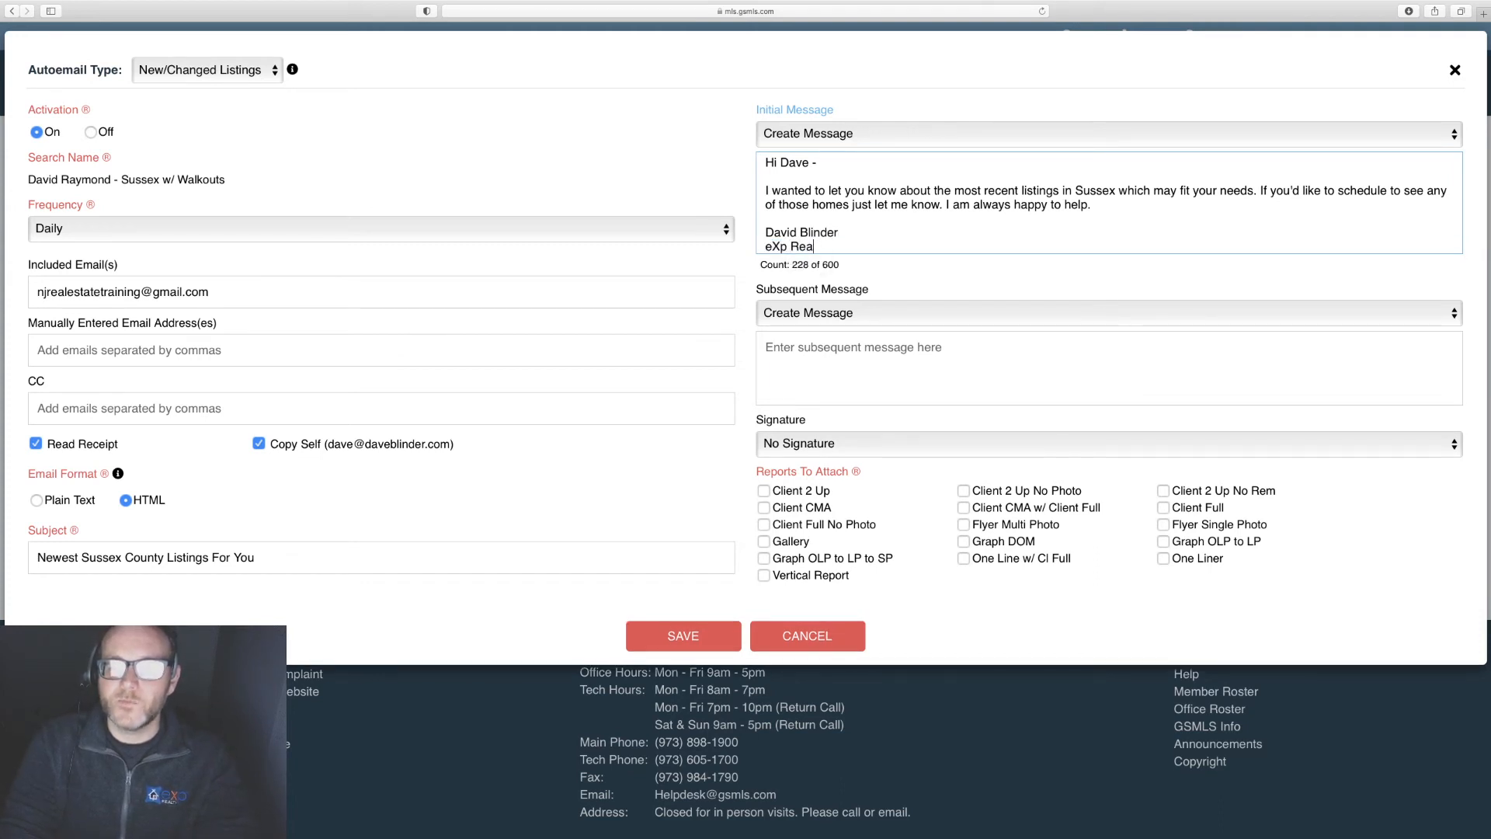
key("Return")
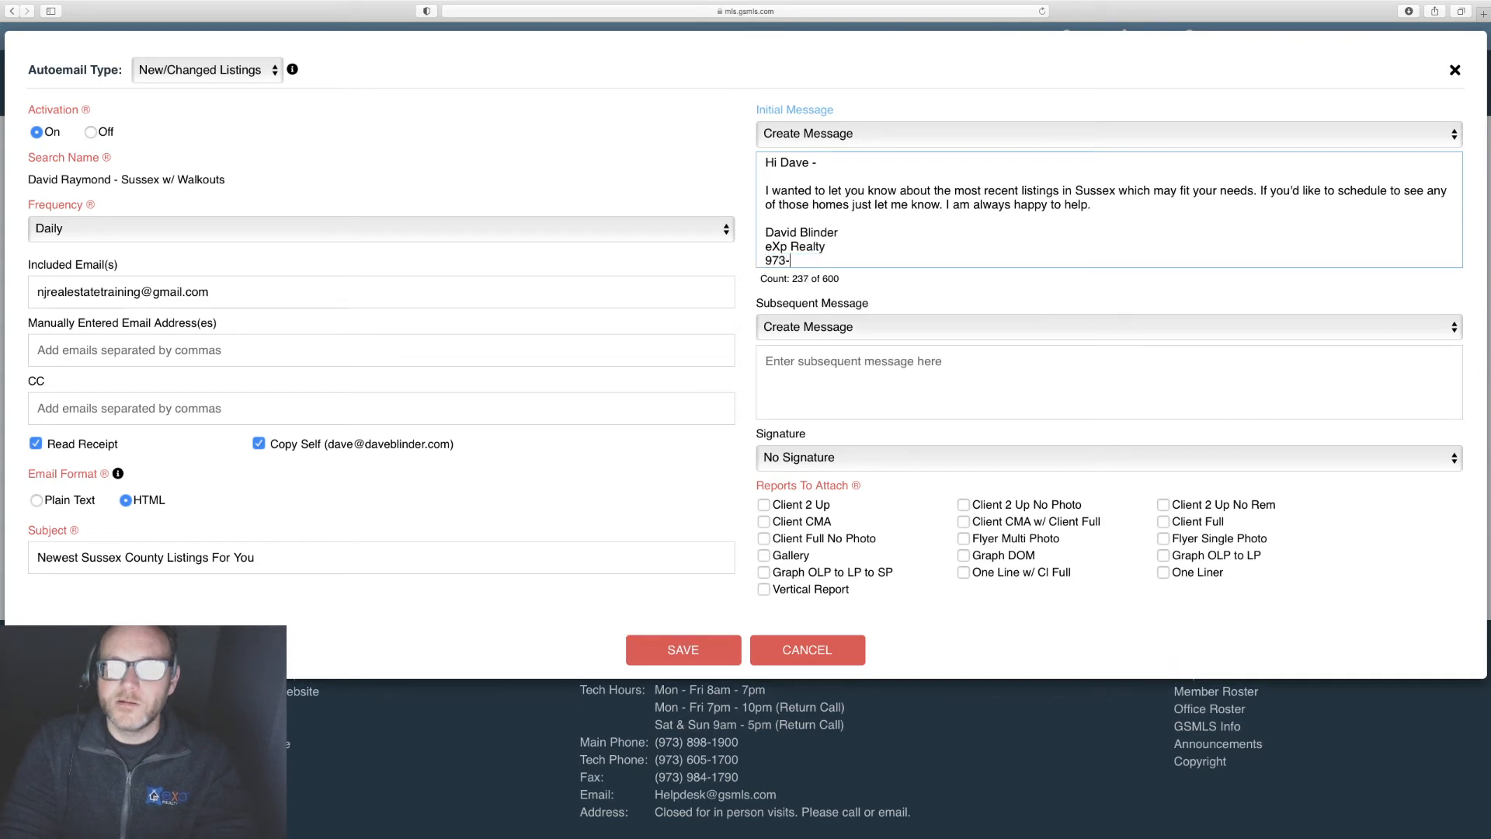
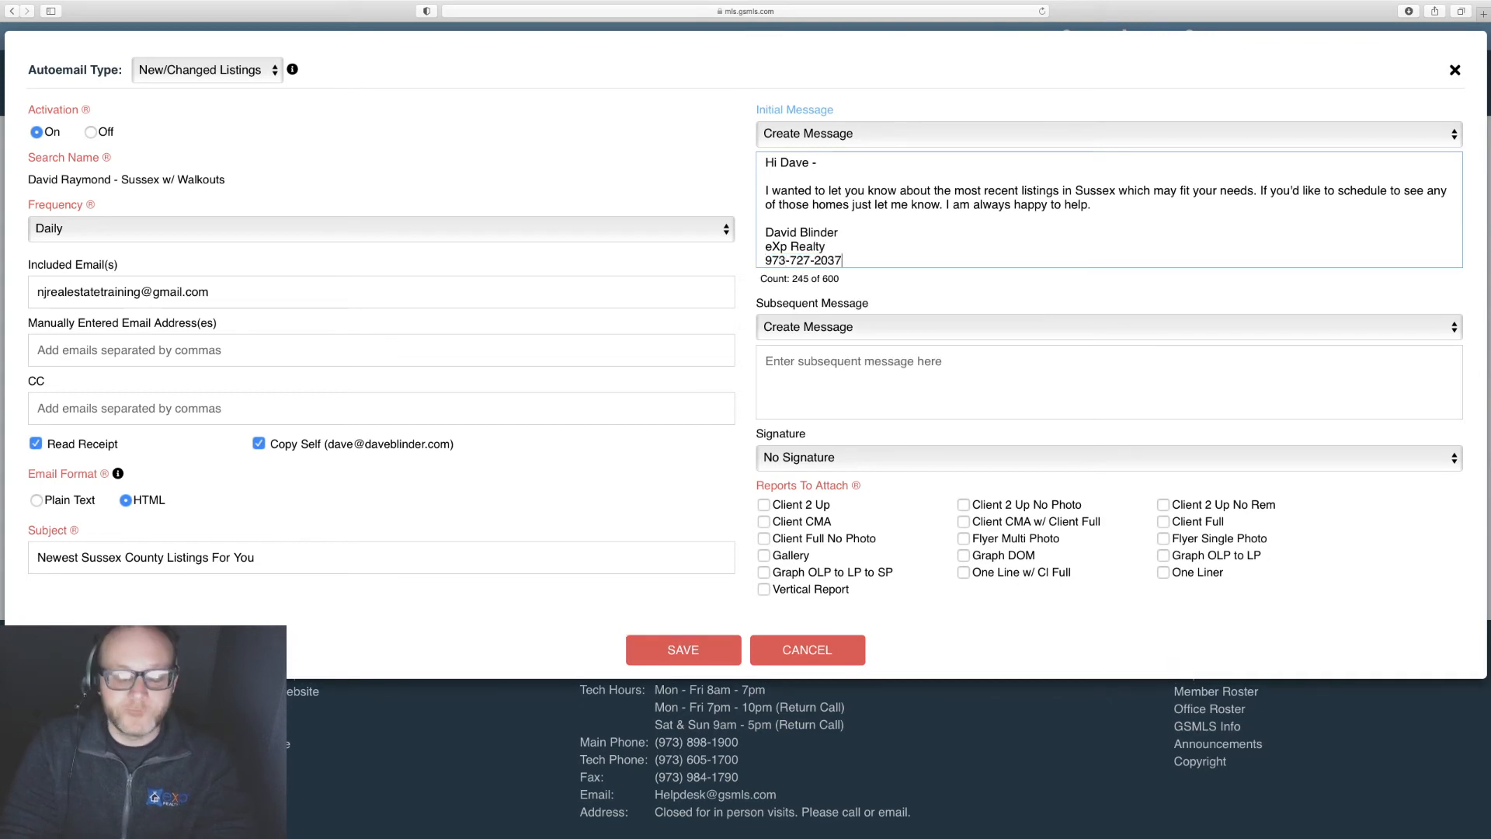
key("Return")
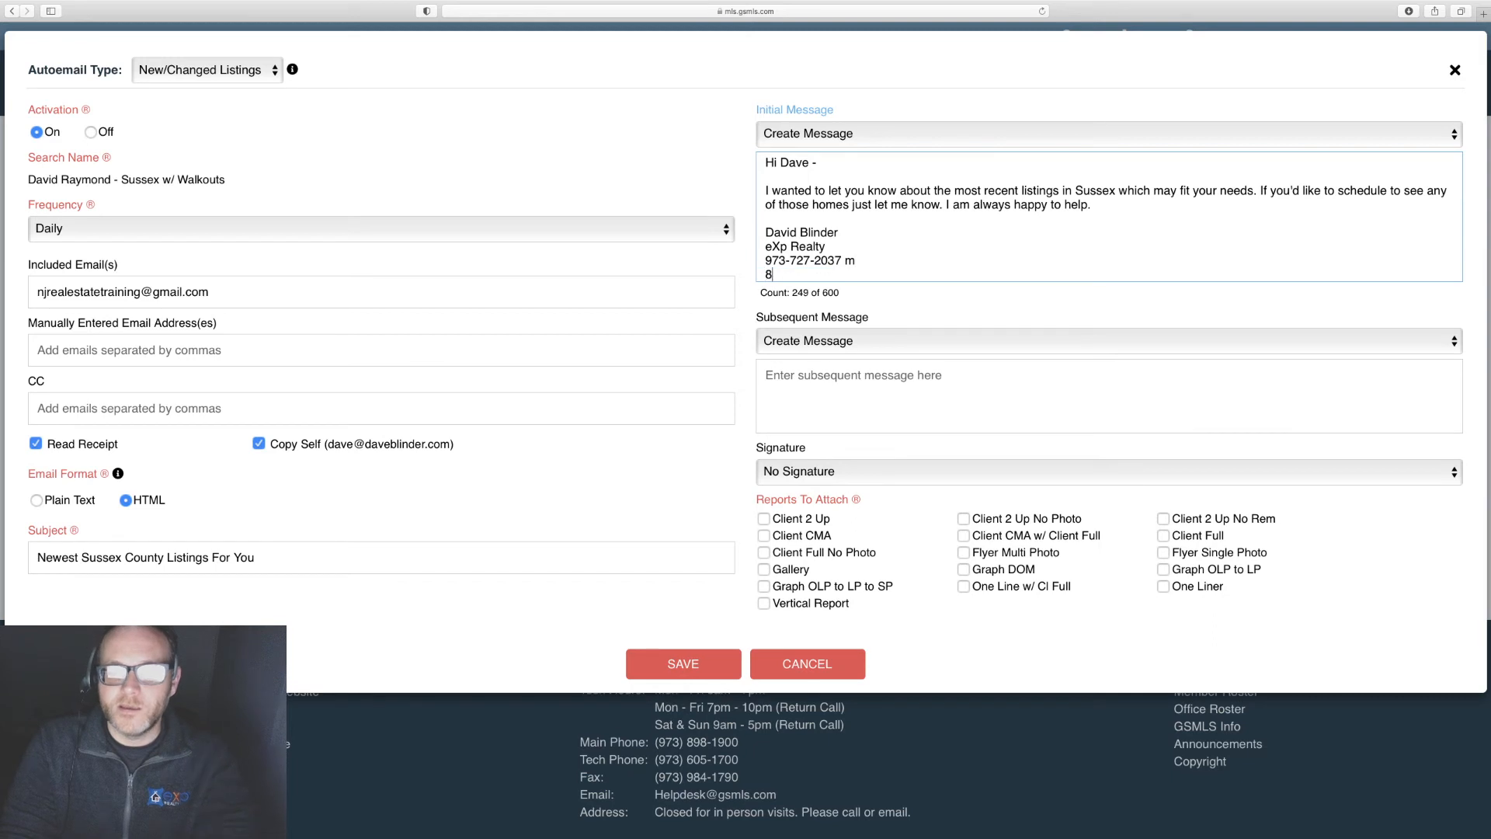
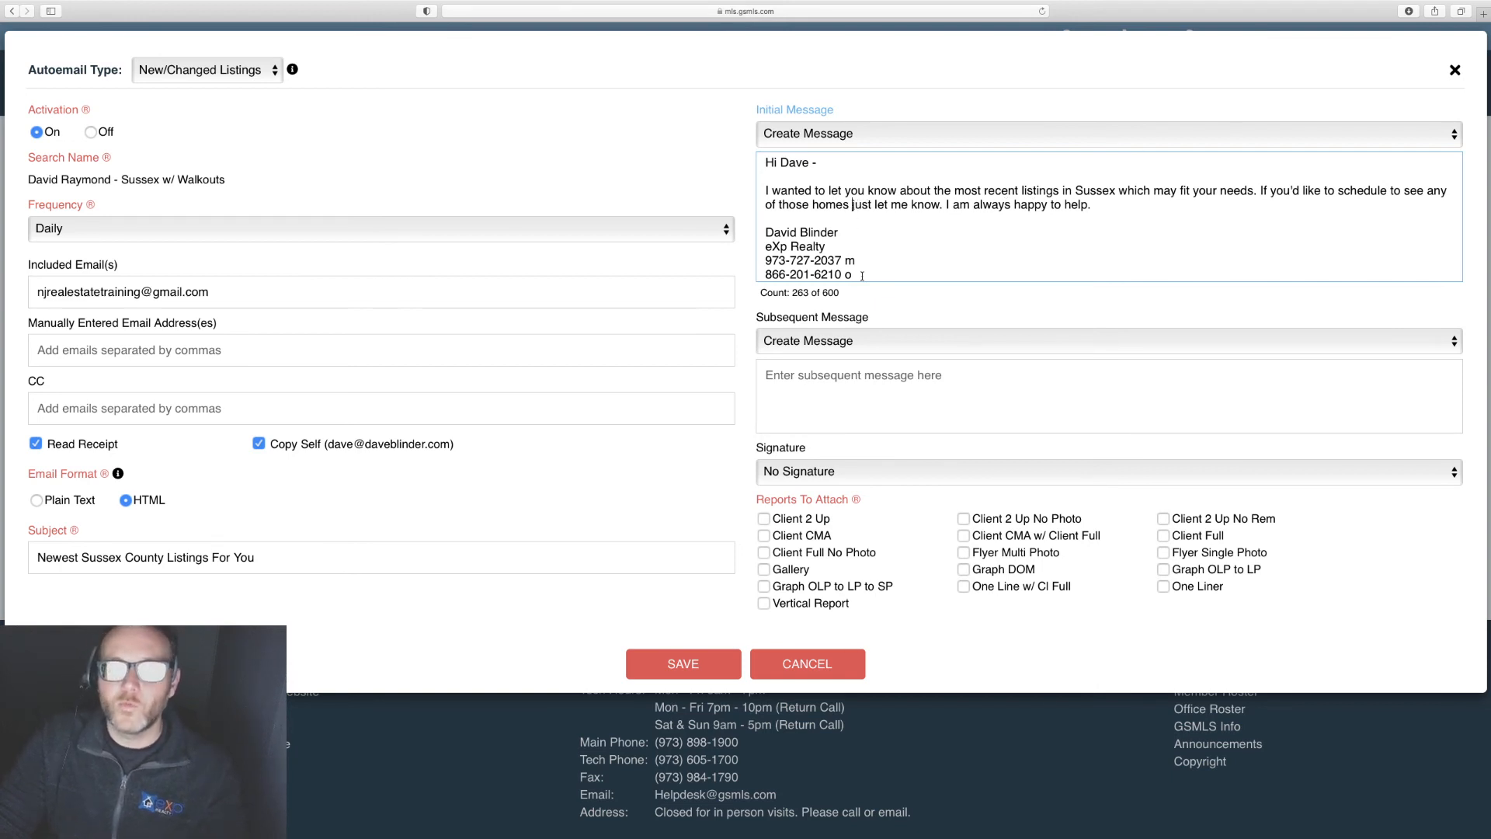
Step: Insert 'with me' so it reads 'to see any of those homes with me', then select all
left_click(852, 205)
type("with me")
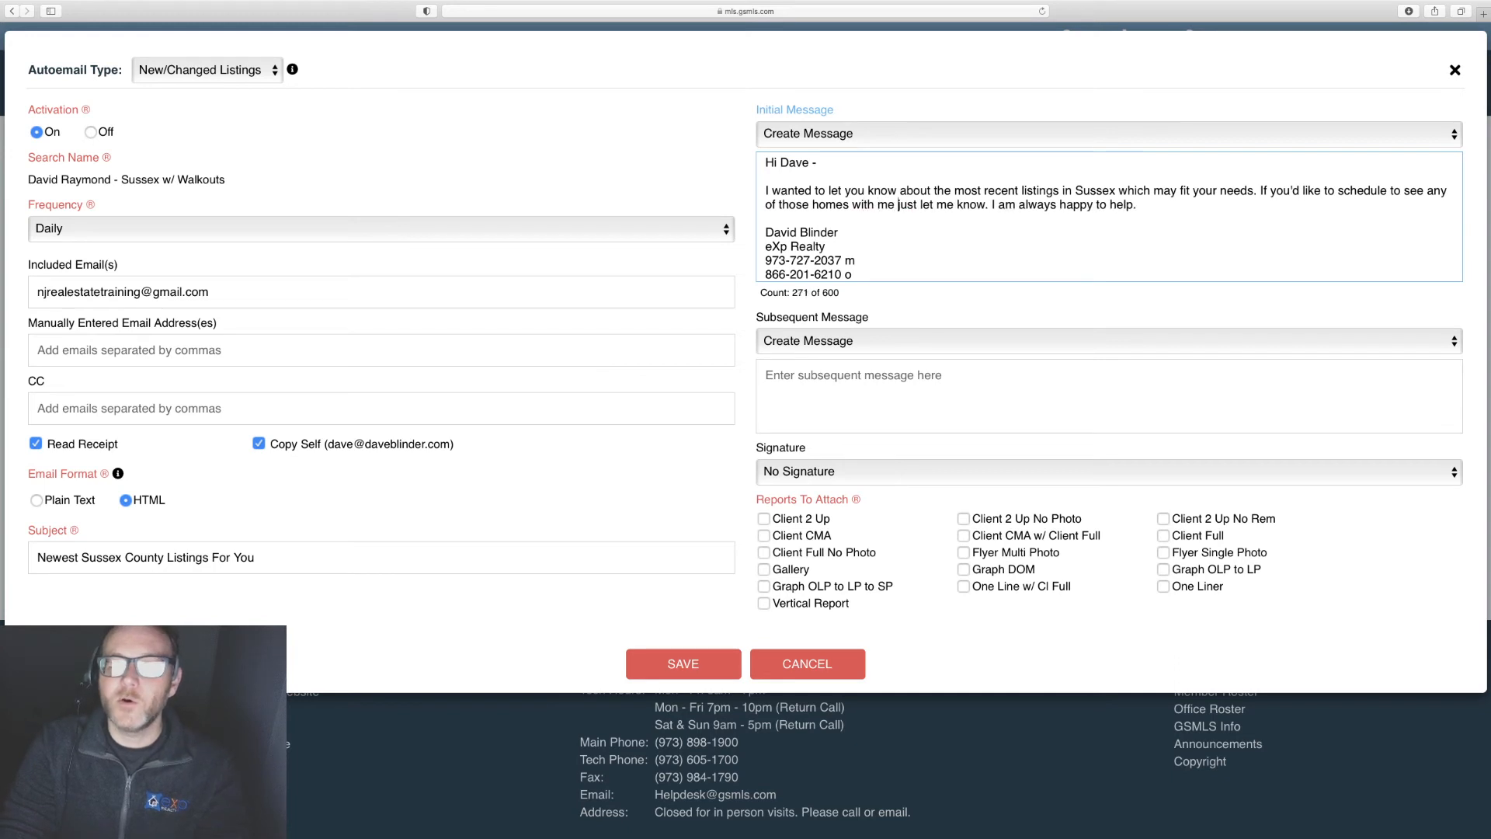
left_click(1147, 208)
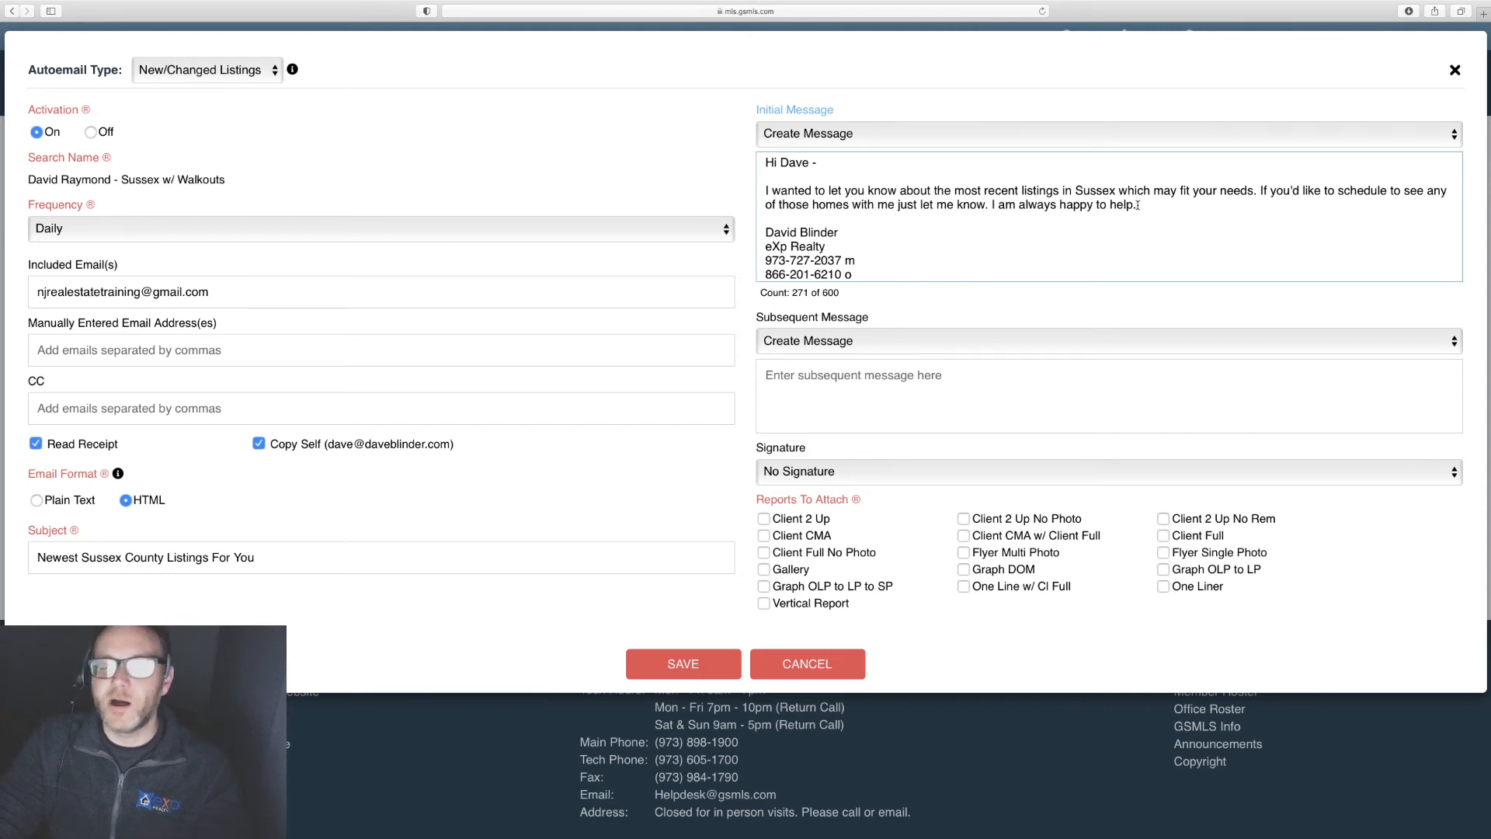
key("super+a")
key("super+c")
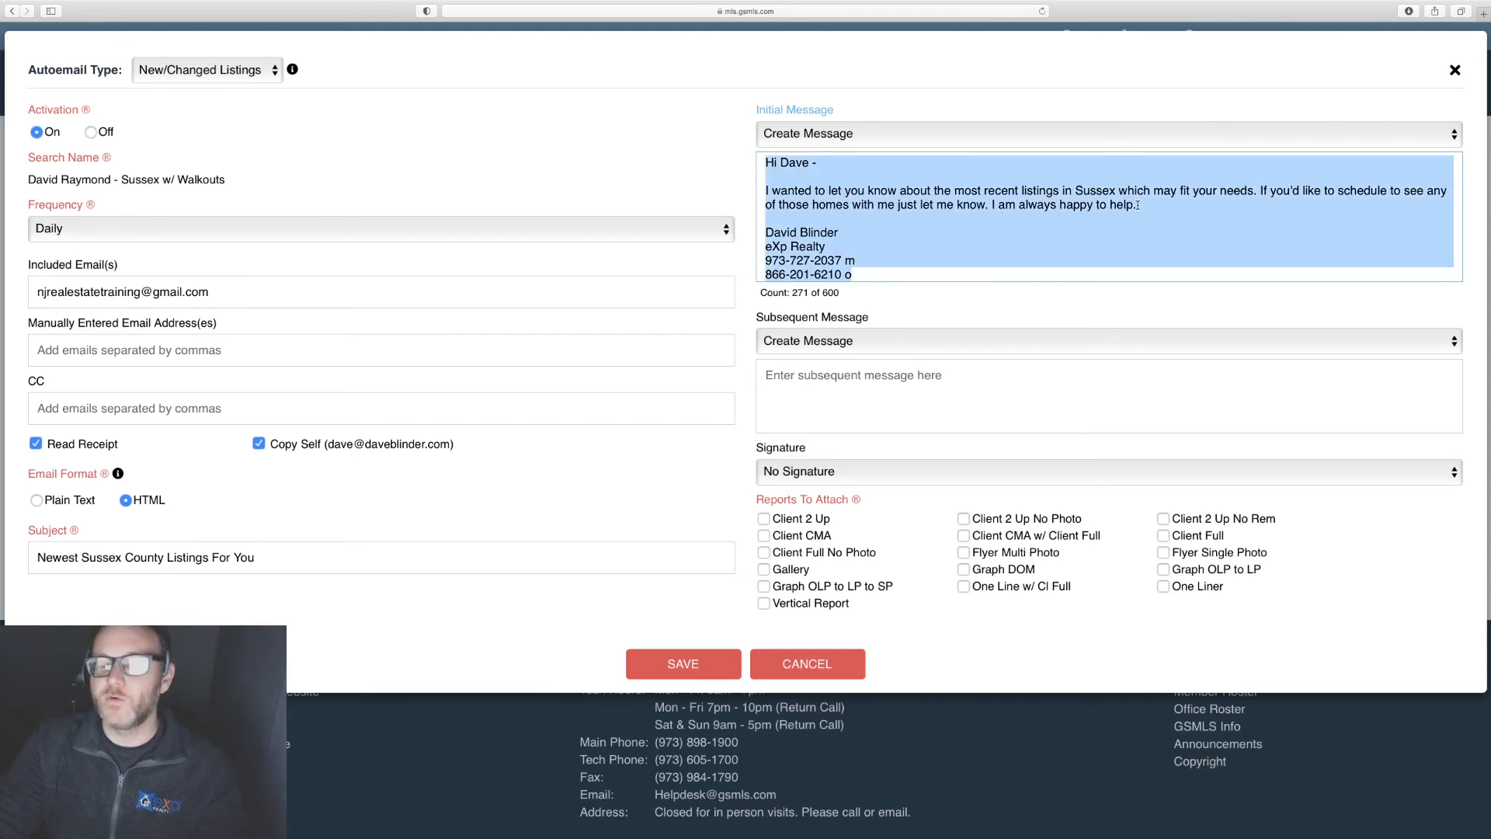
Step: Paste the initial message as the subsequent message and attach the Client Full report
left_click(807, 375)
key("super+v")
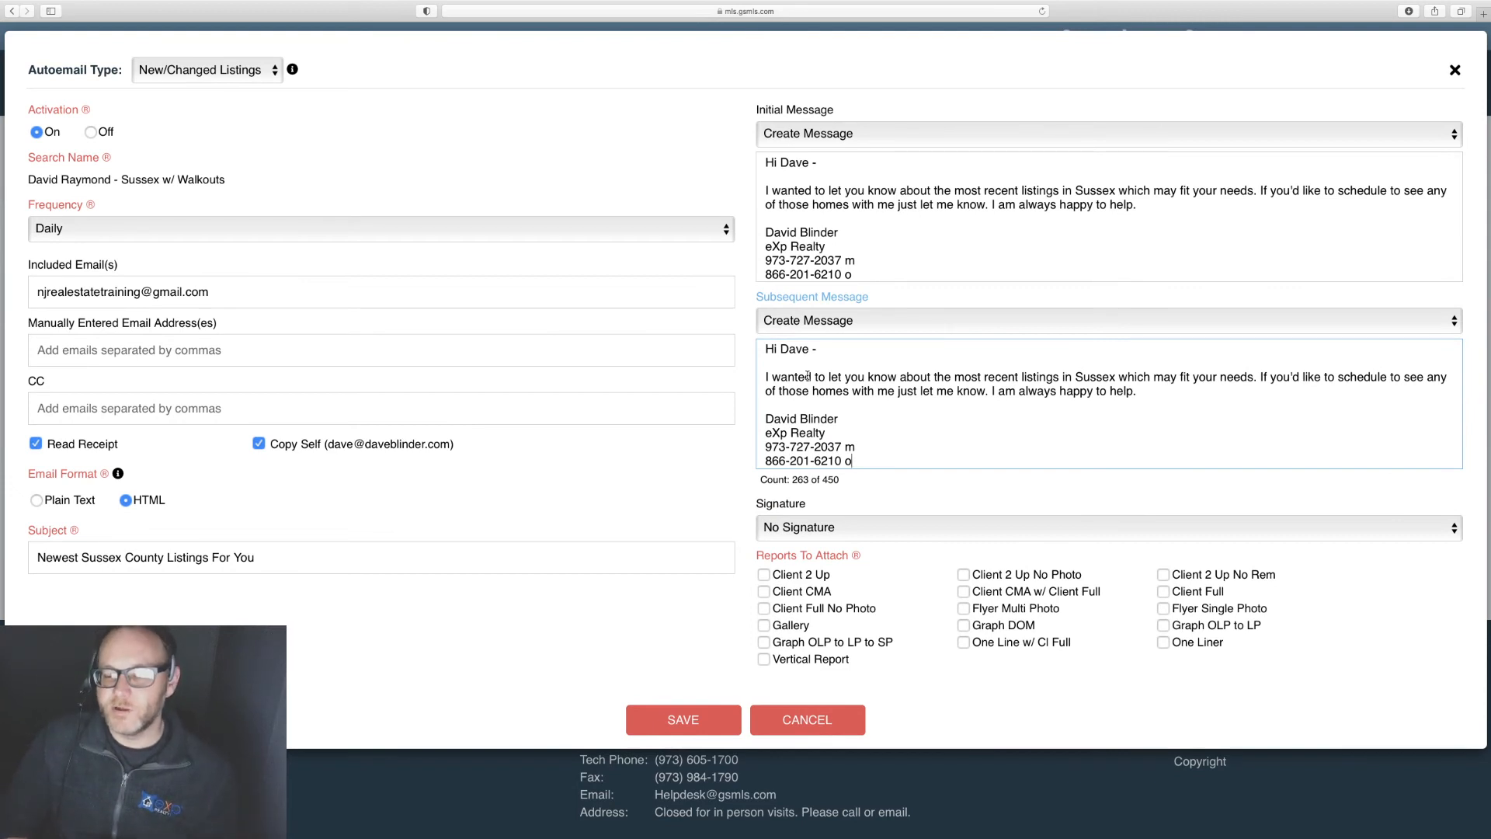
left_click(1165, 594)
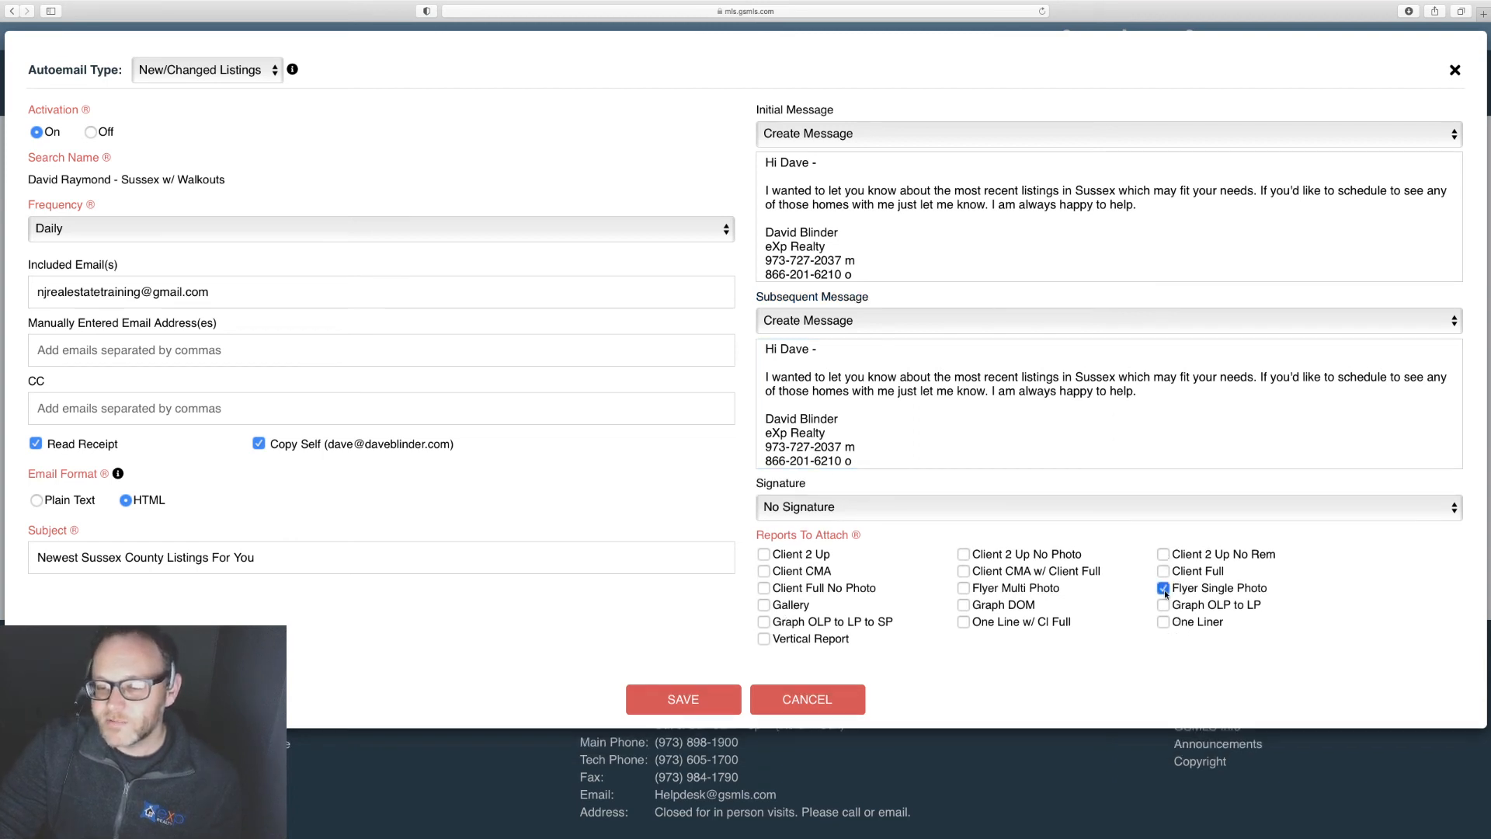
left_click(1164, 592)
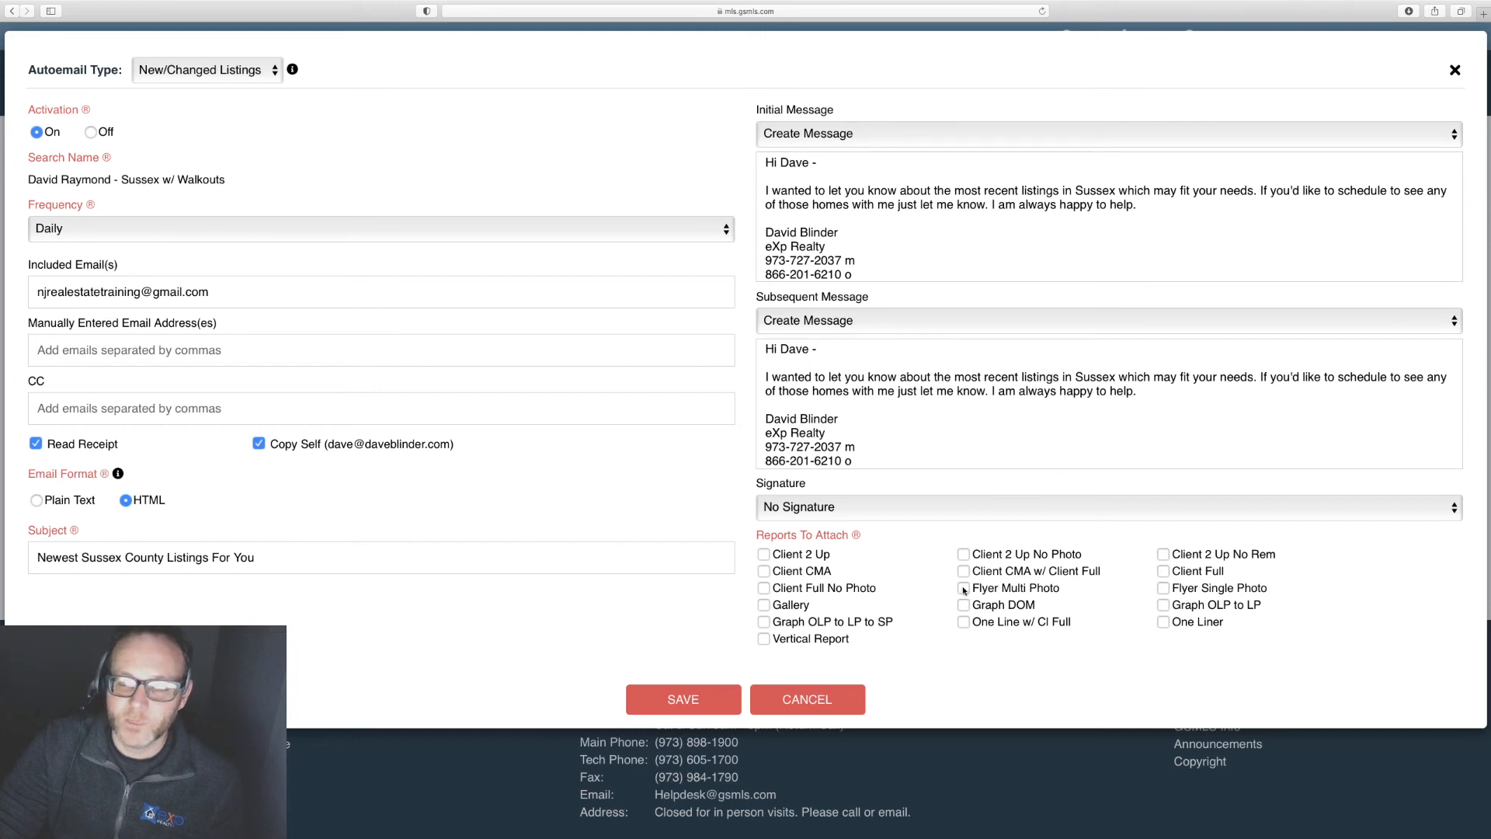
left_click(1163, 572)
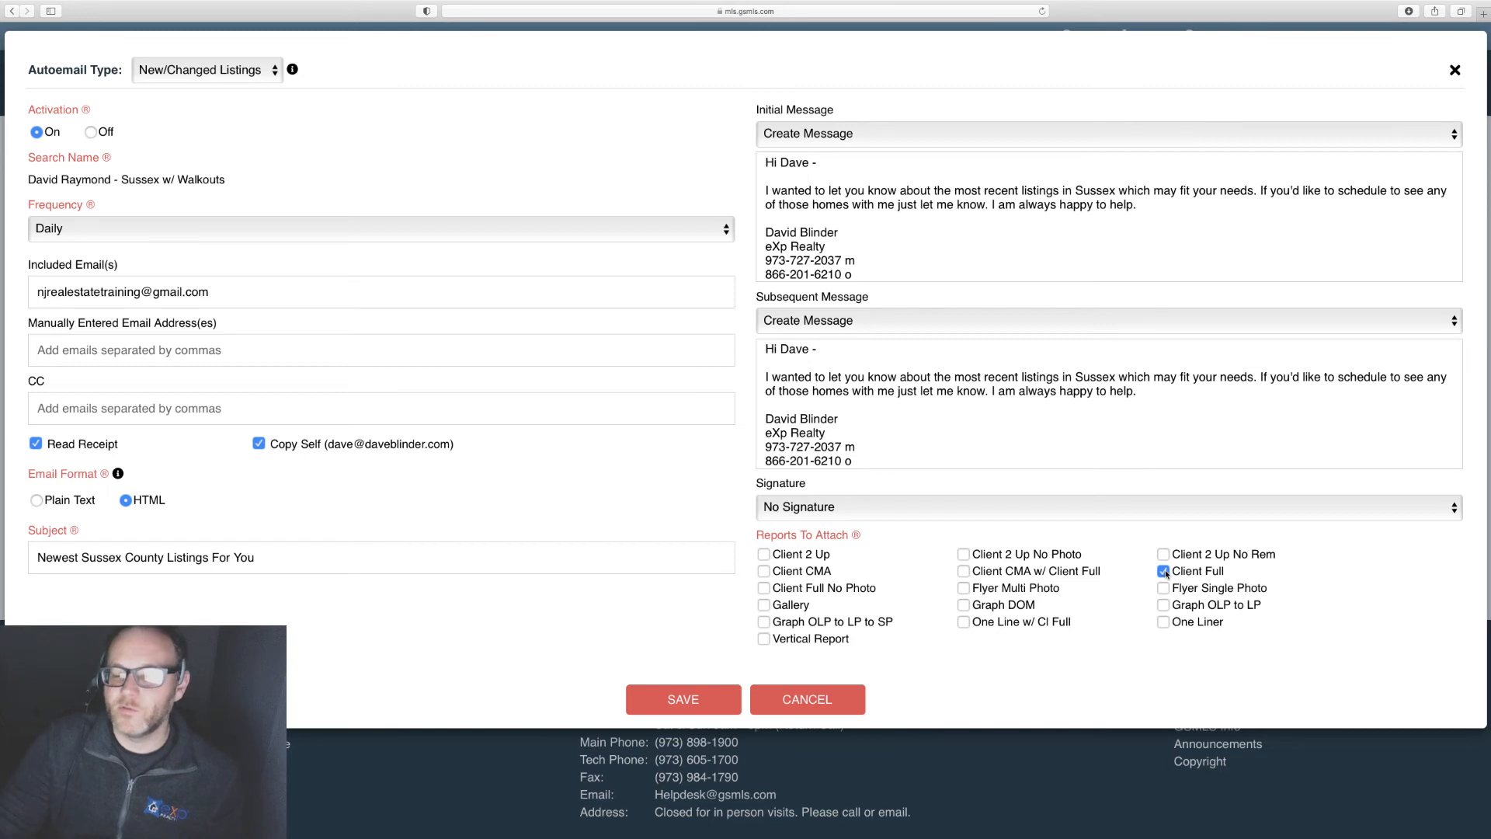
Step: Save the daily Sussex w/ Walkouts autoemail, review the contact's basic and additional info, then close the record
left_click(689, 701)
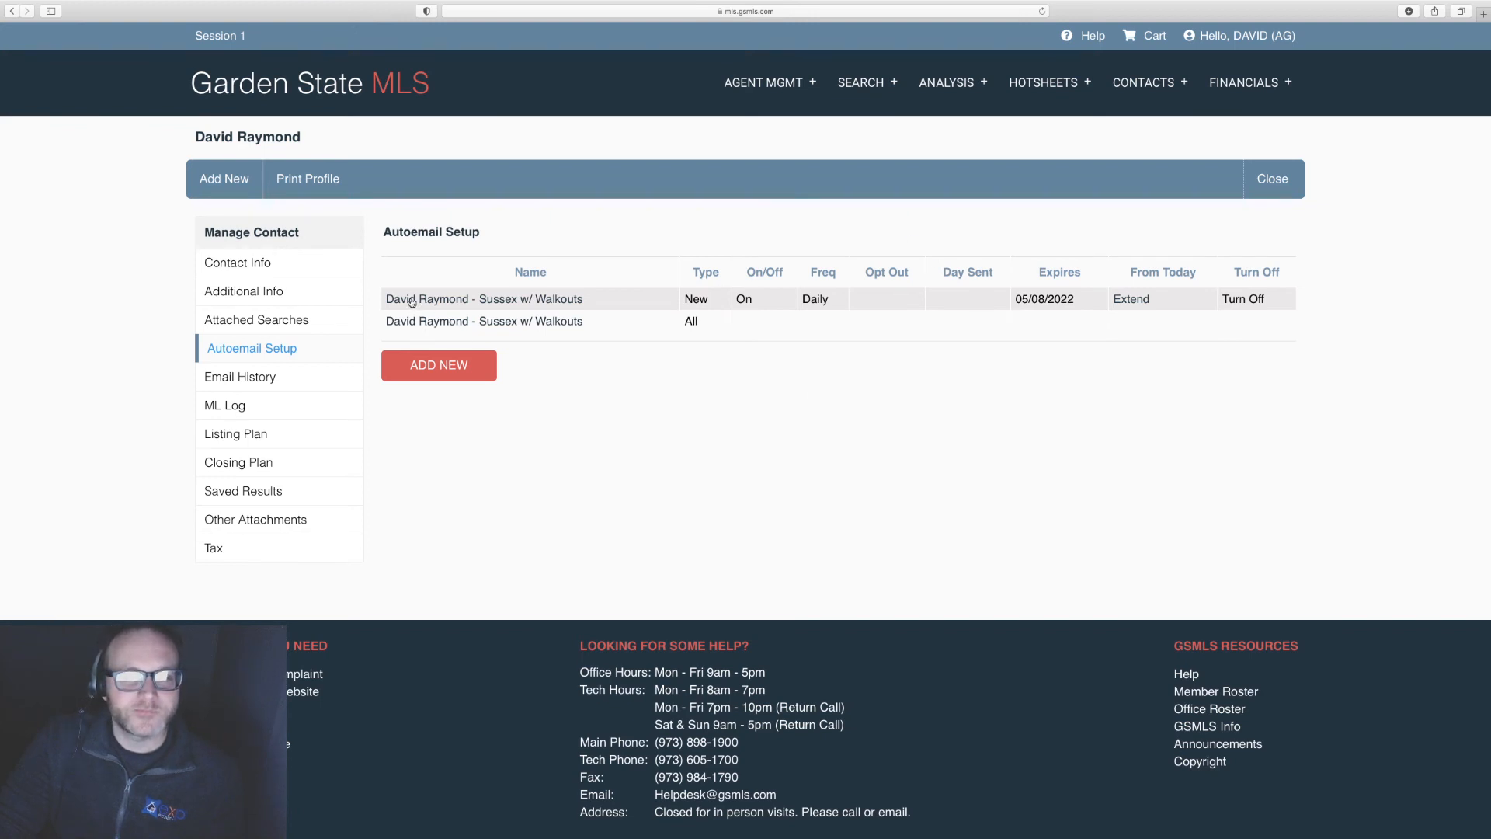
left_click(264, 267)
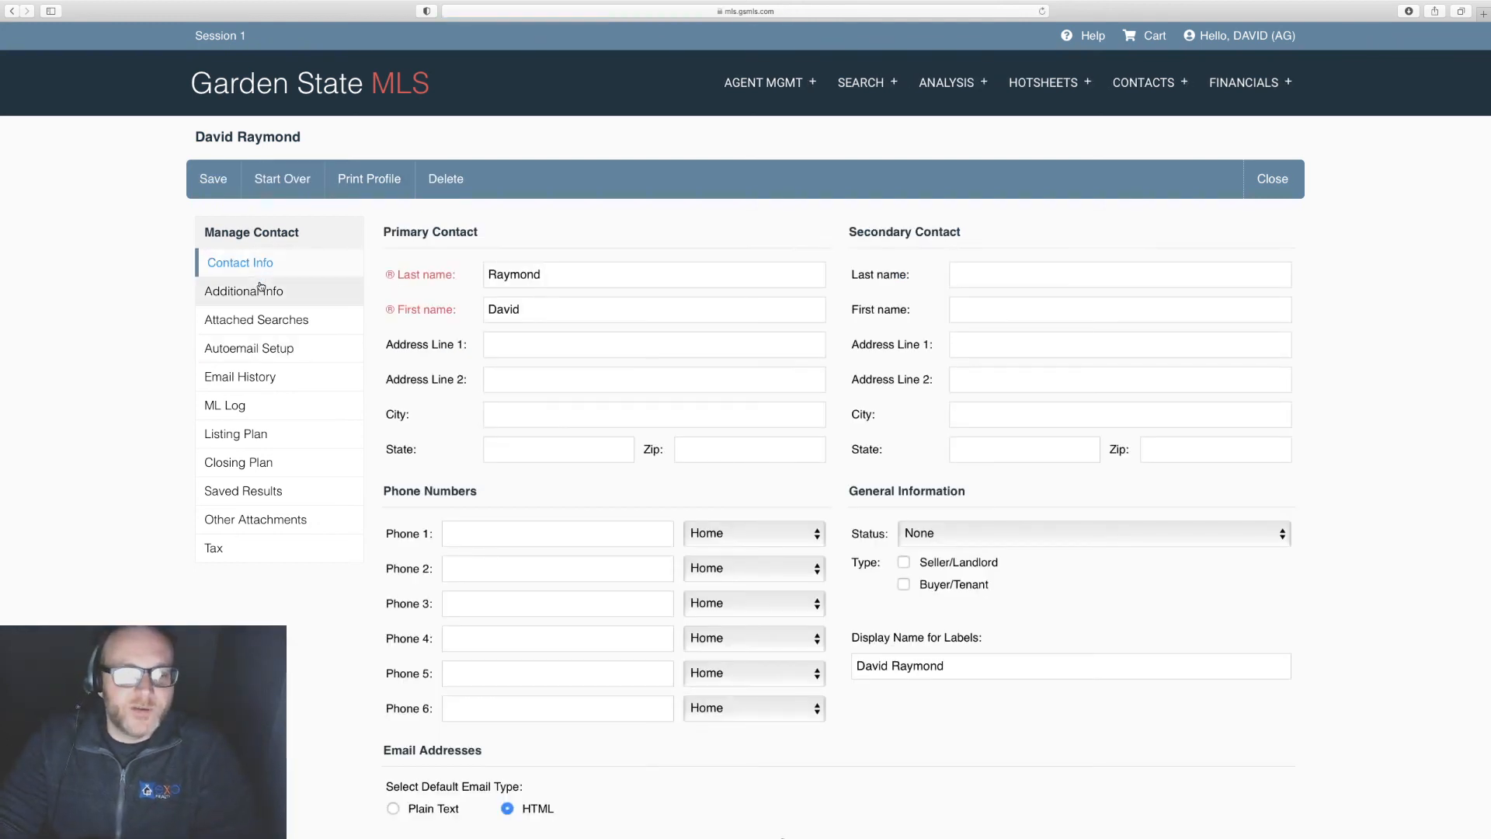
left_click(261, 292)
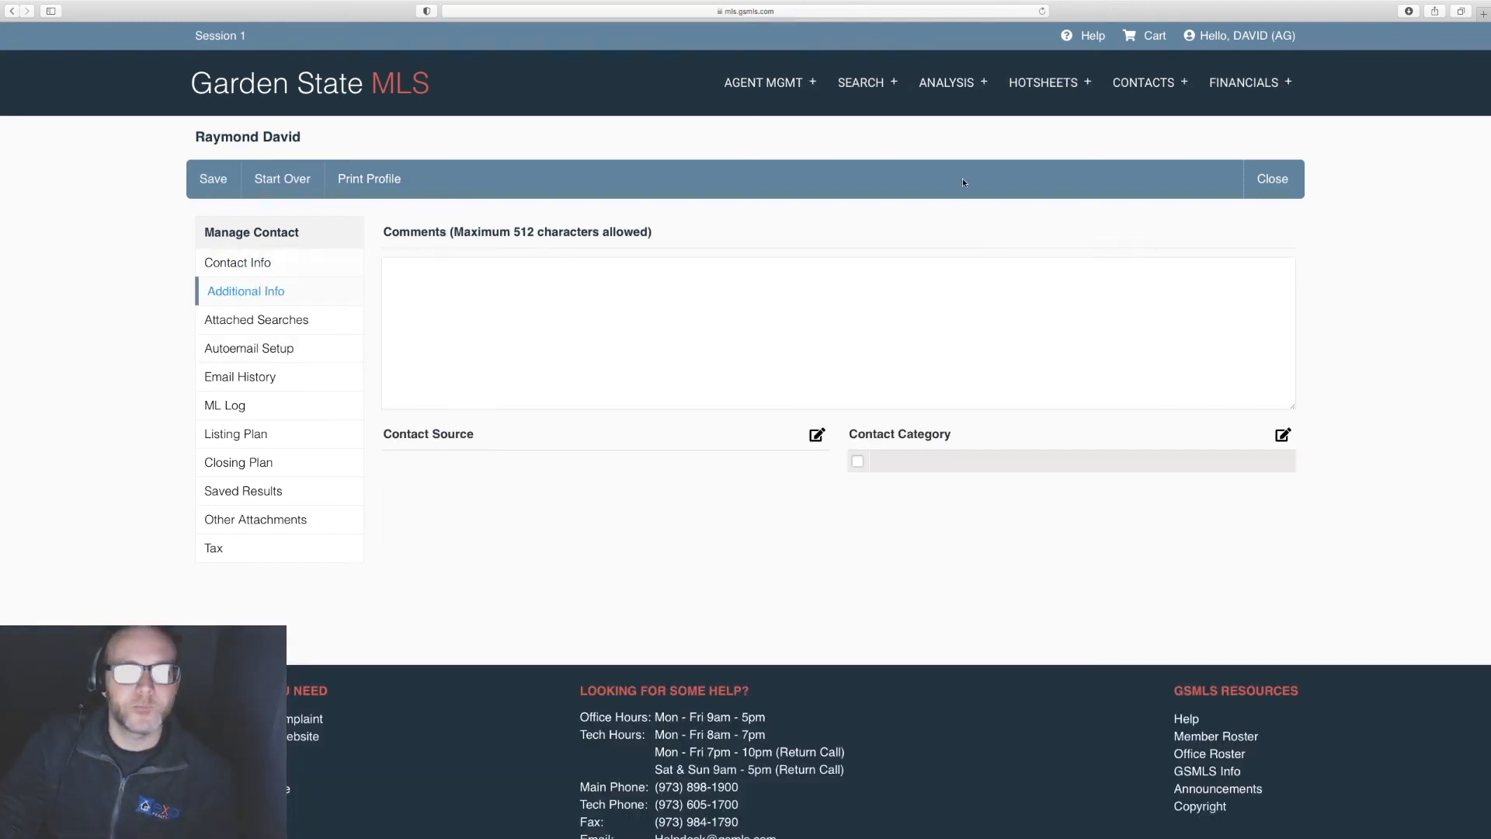
left_click(1271, 175)
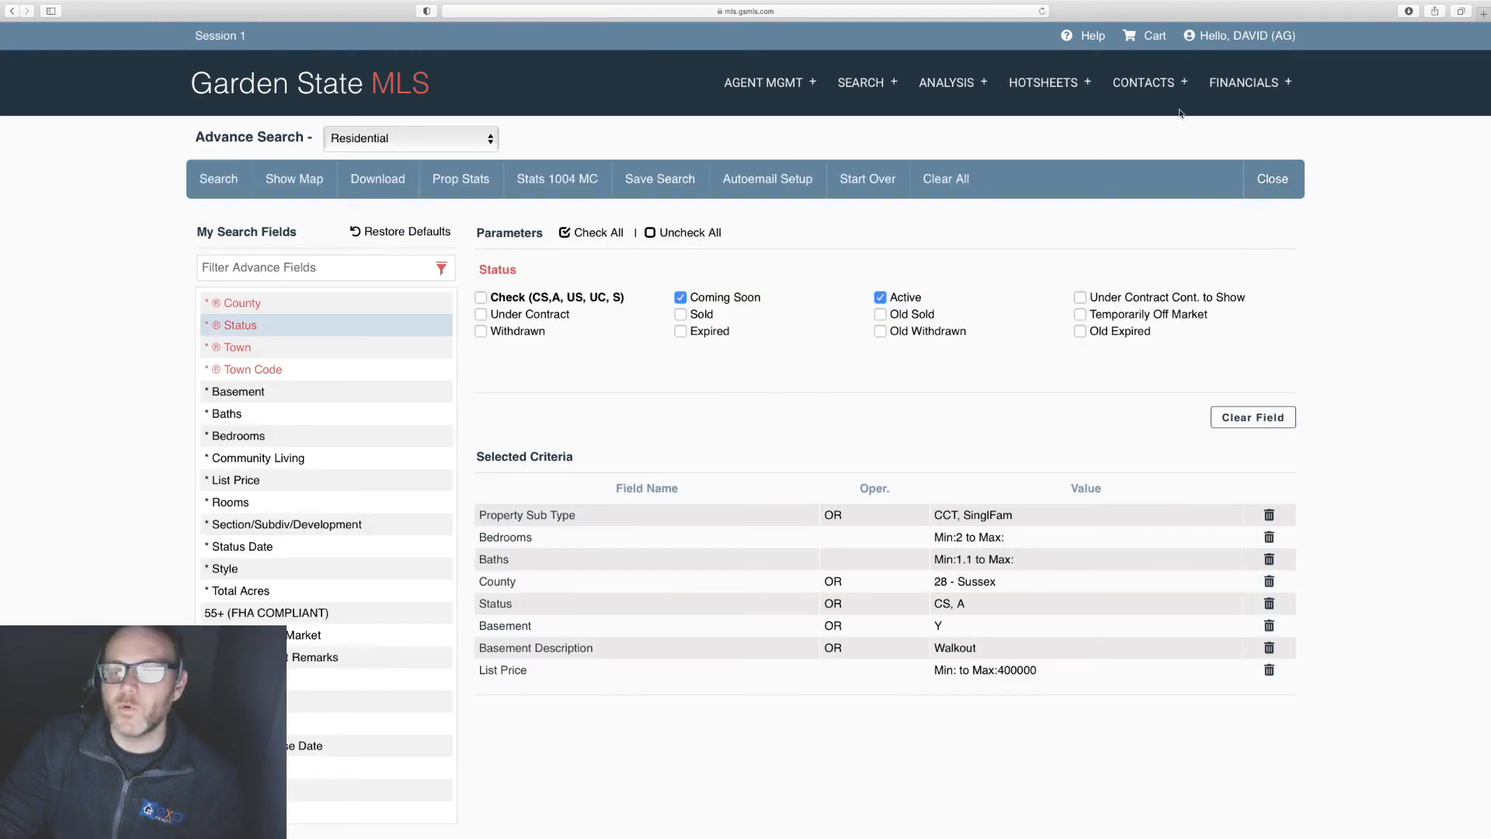
Step: Bring up the full contact list in the View Contacts Advanced View
left_click(1129, 83)
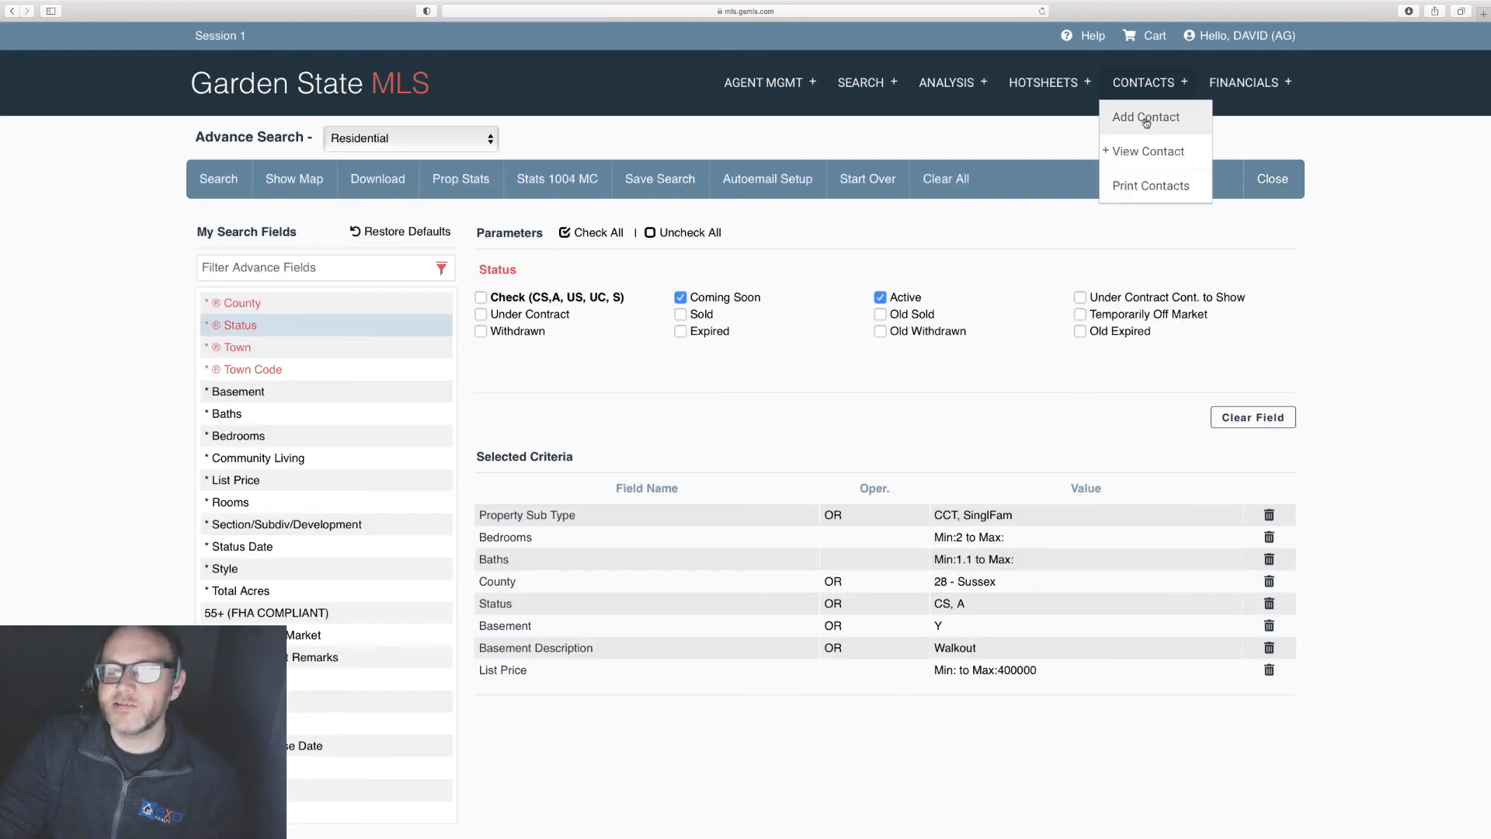
left_click(1147, 154)
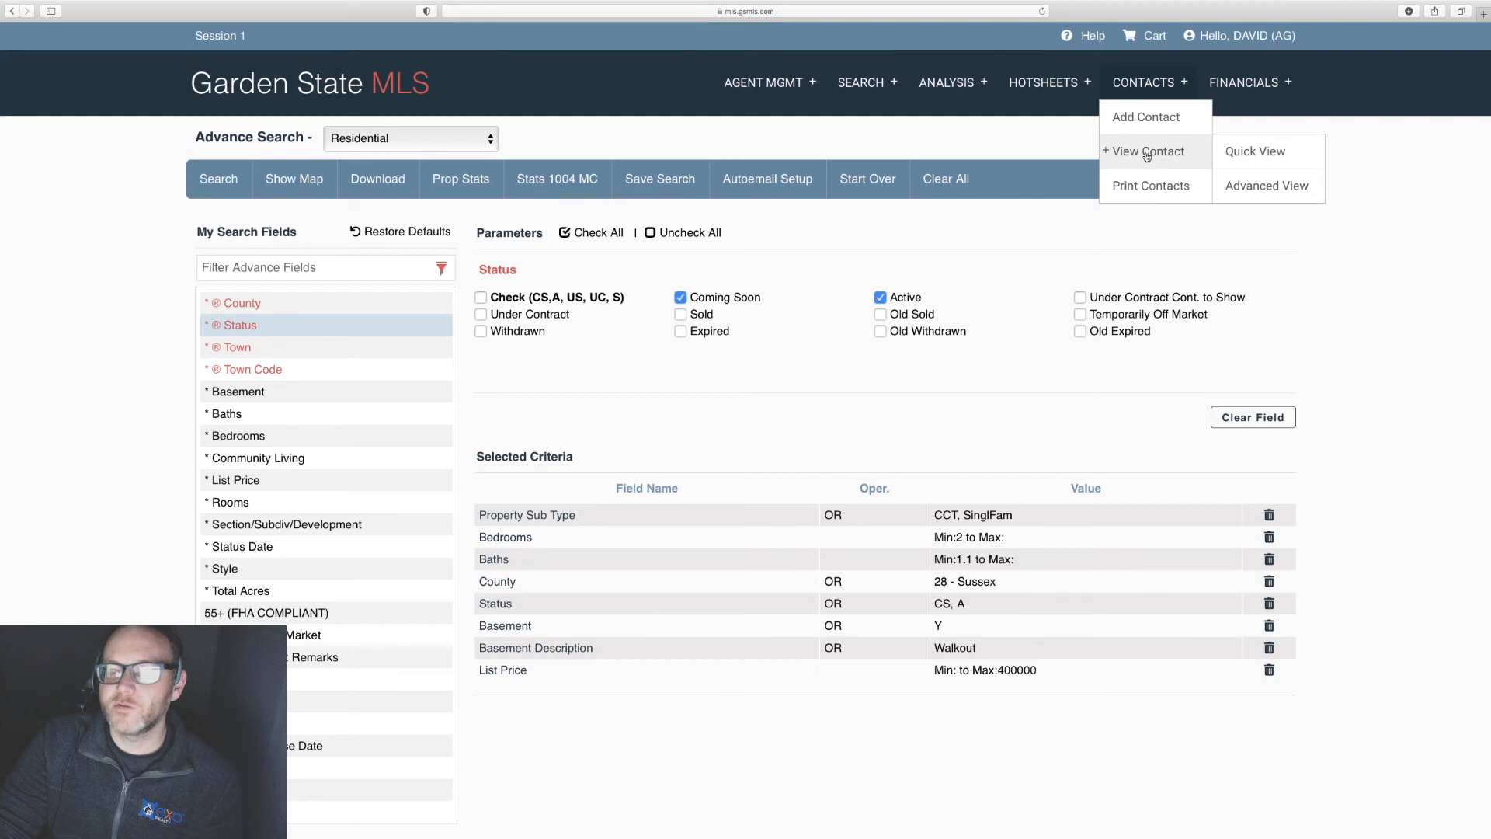
left_click(1254, 184)
scroll(566, 637, "down", 15)
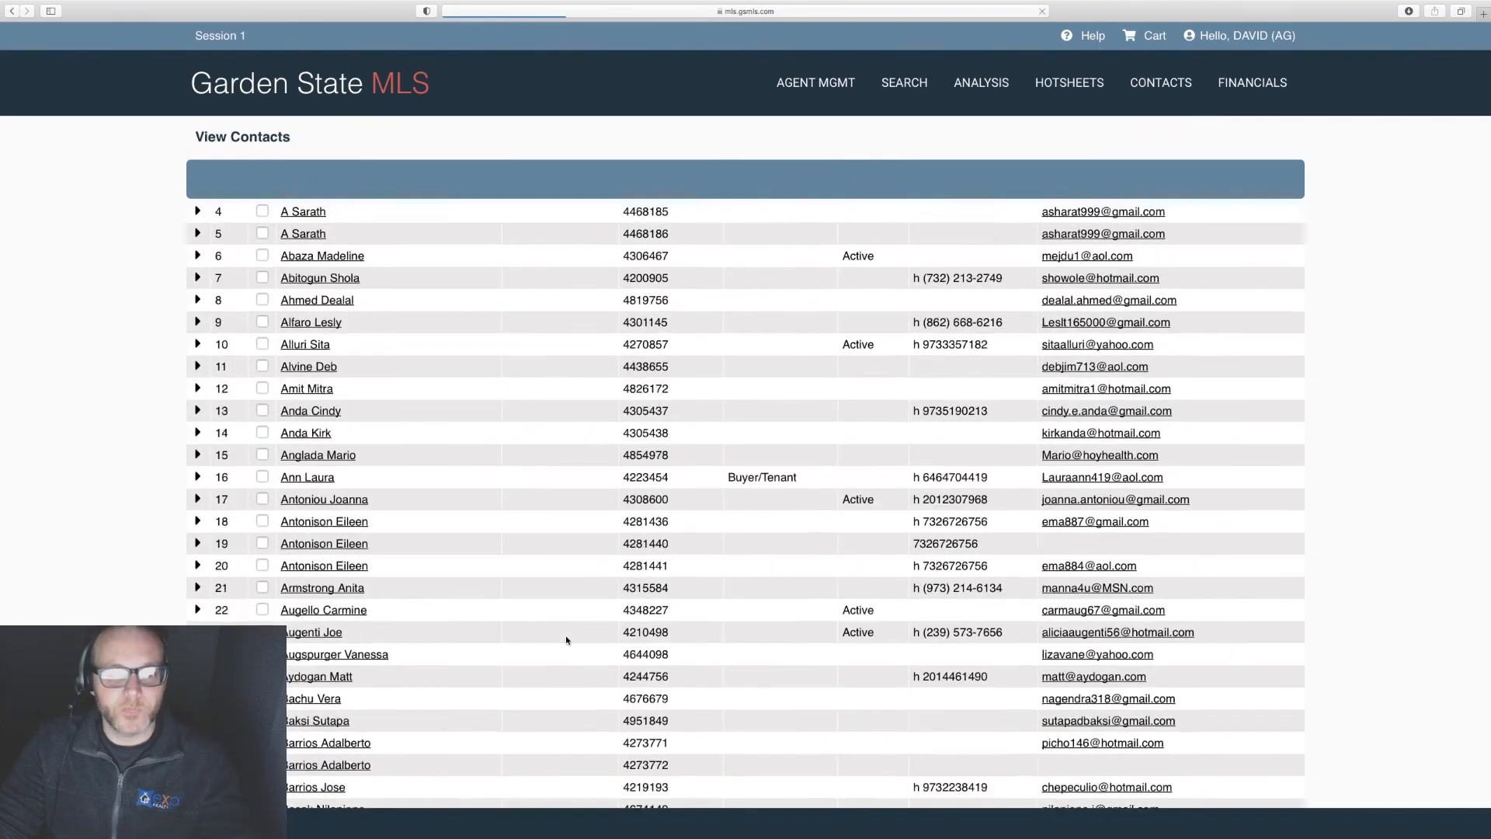
Step: Open the client's contact record and list its attached searches, showing Sussex w/ Walkouts (PRMSRCH, RES)
scroll(566, 640, "down", 20)
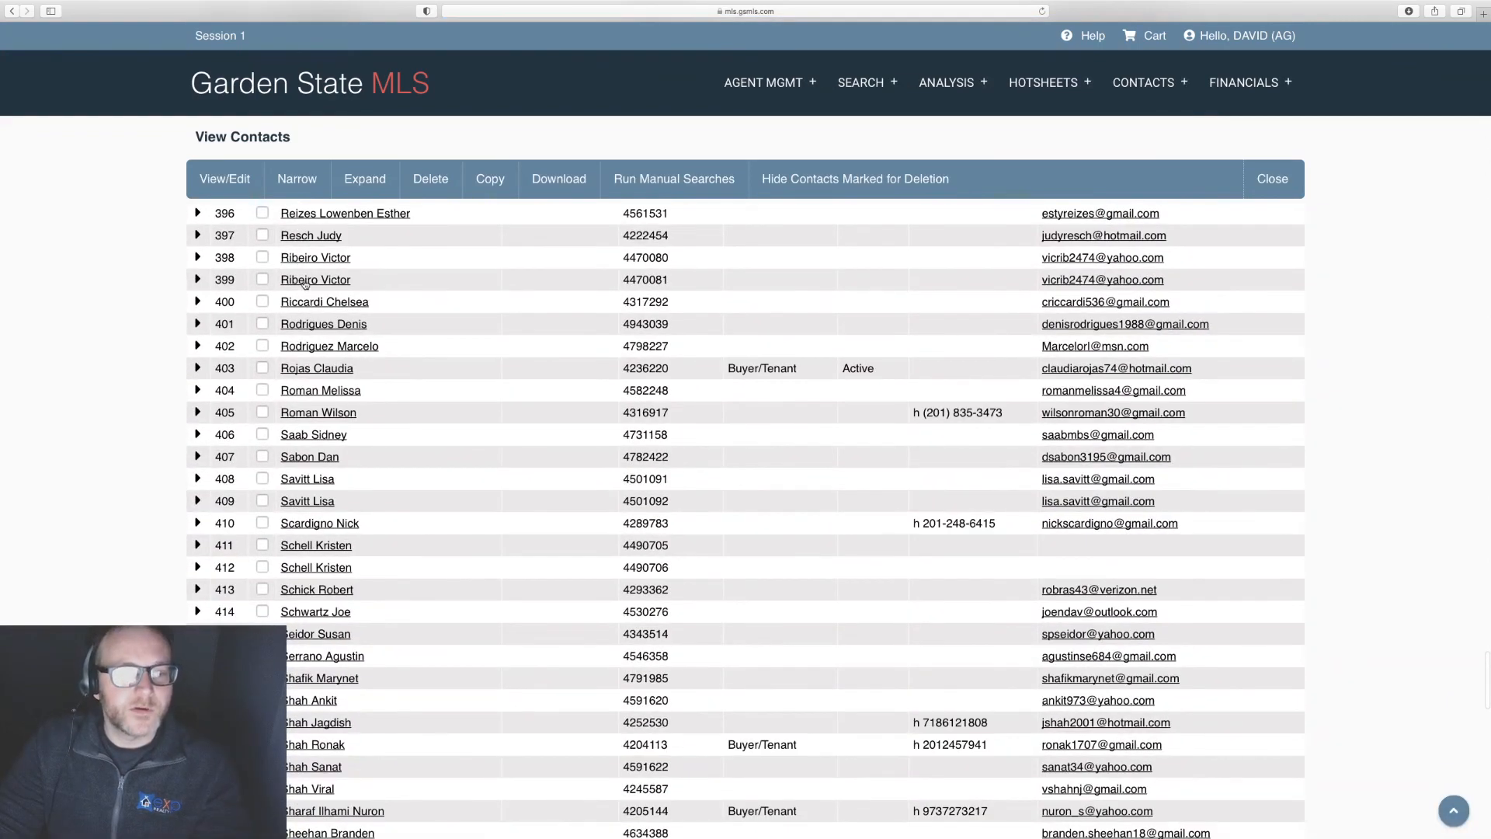
scroll(307, 285, "up", 2)
scroll(307, 285, "up", 1)
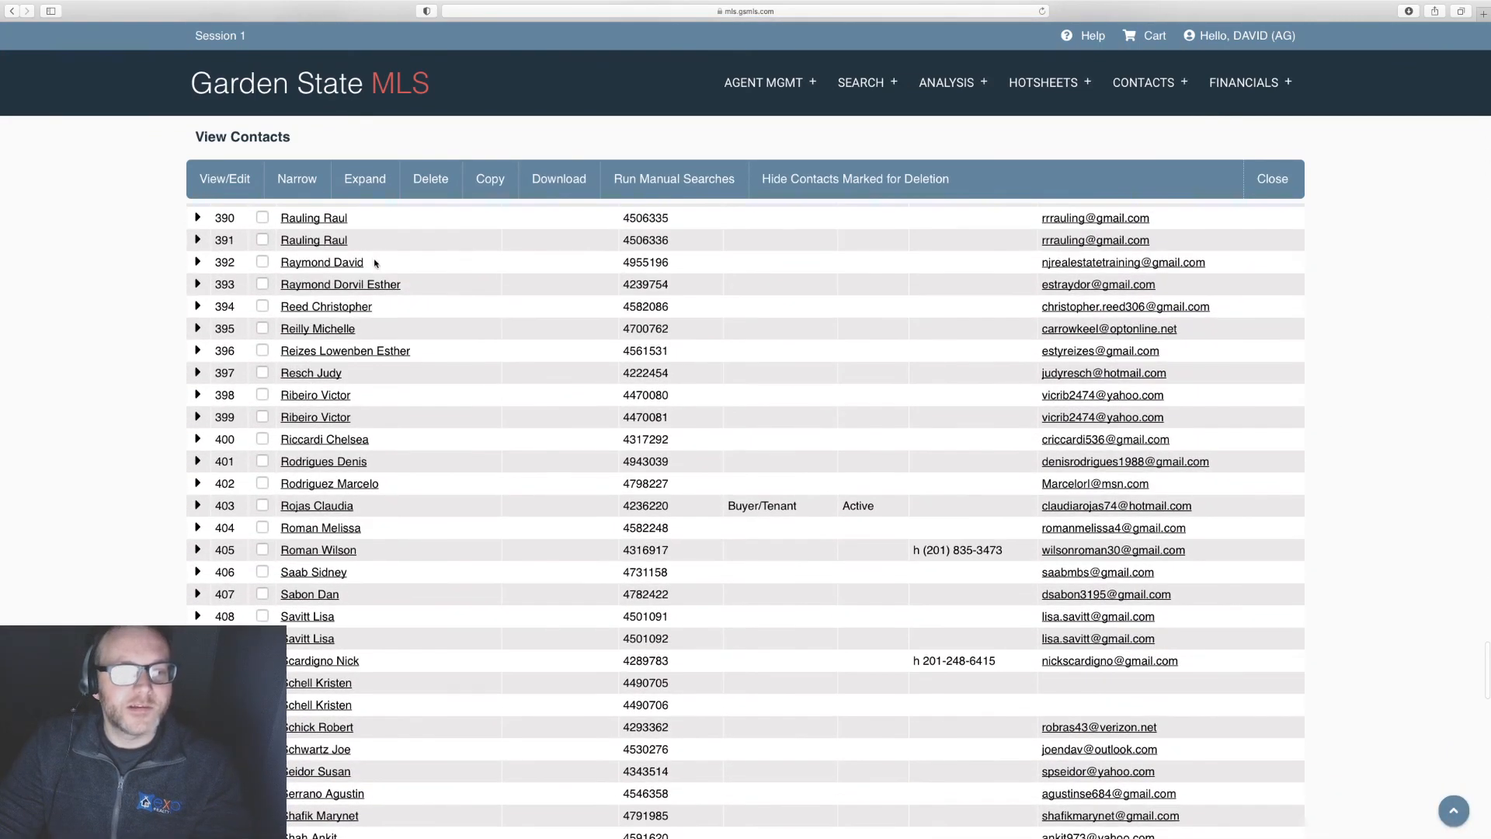
left_click(297, 263)
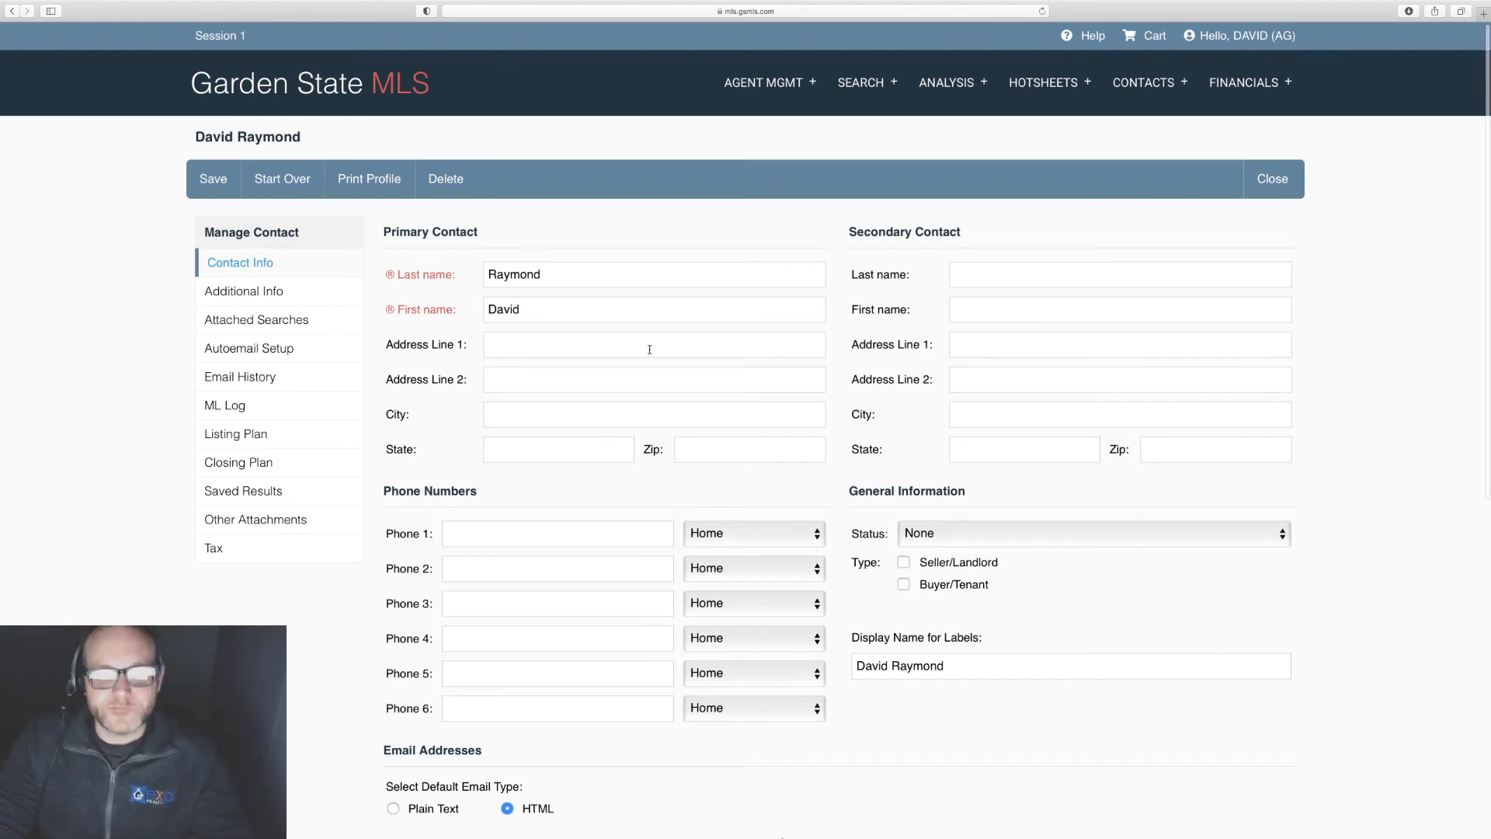
scroll(649, 345, "down", 5)
scroll(649, 348, "up", 6)
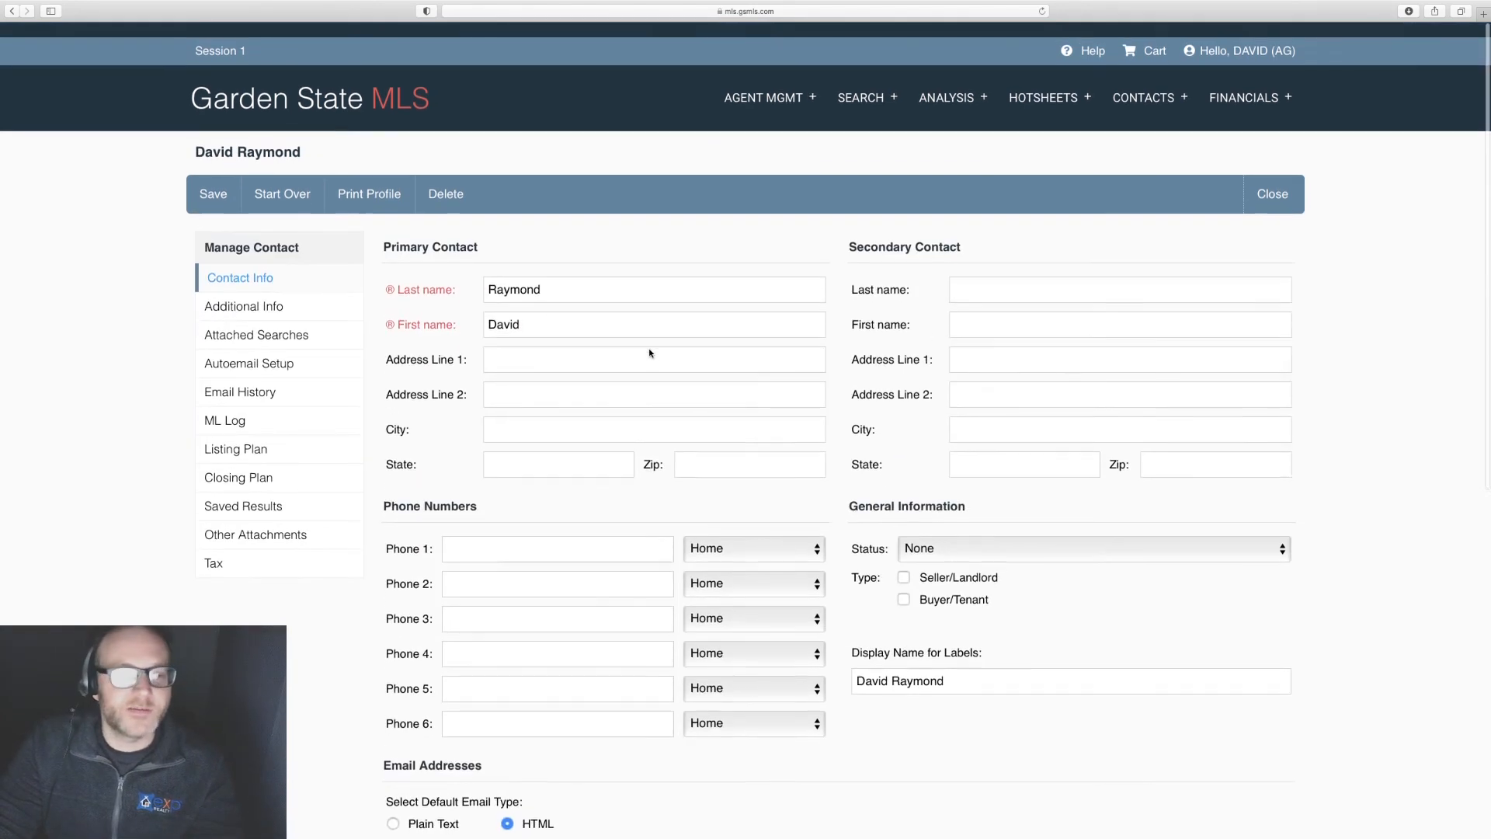
left_click(239, 319)
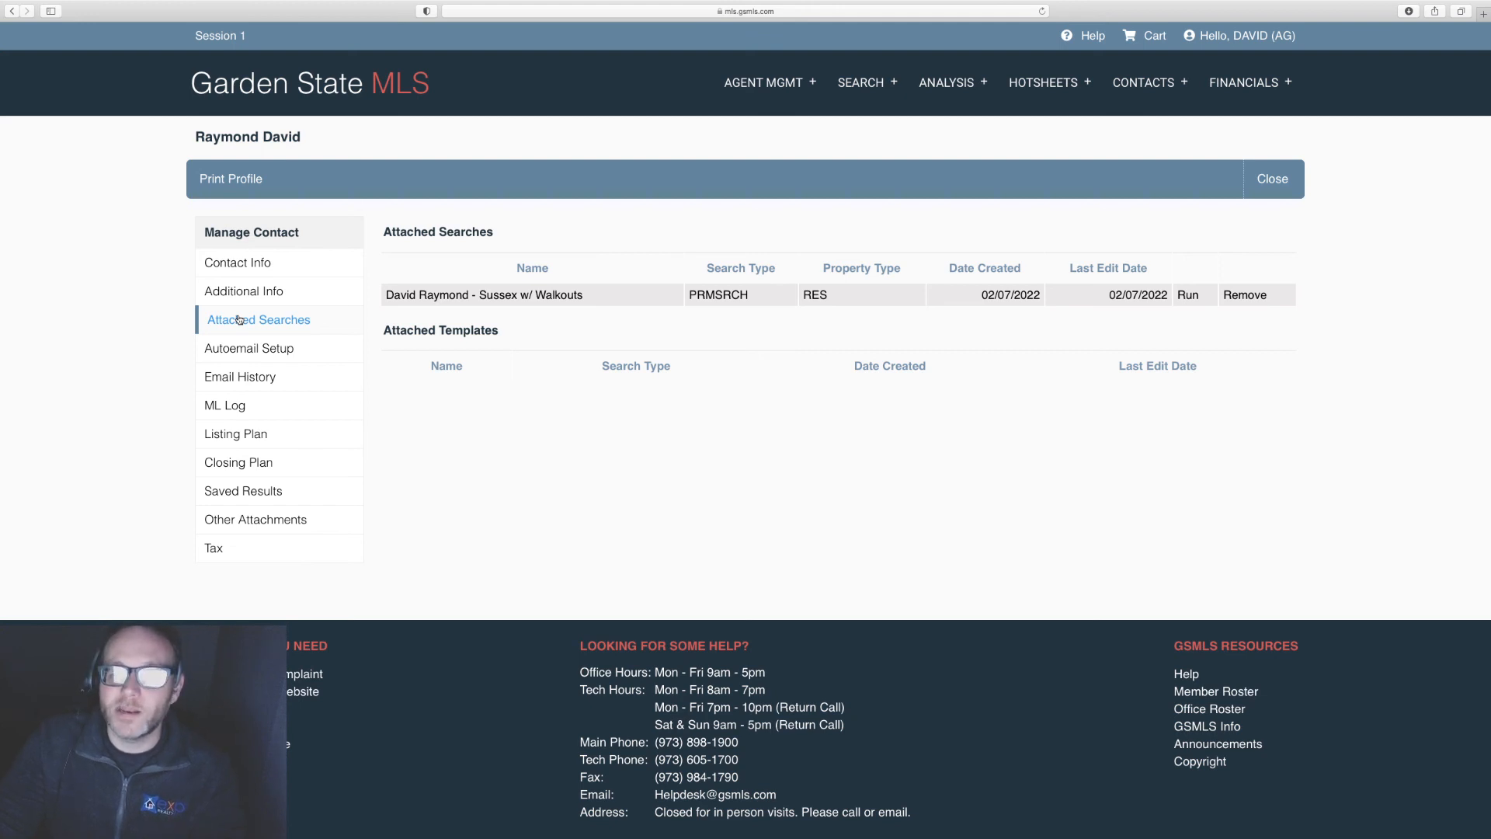
Step: Show the client's Autoemail Setup, highlighting the Daily frequency and 05/08/2022 expiry of the Sussex walkouts autoemail
left_click(248, 356)
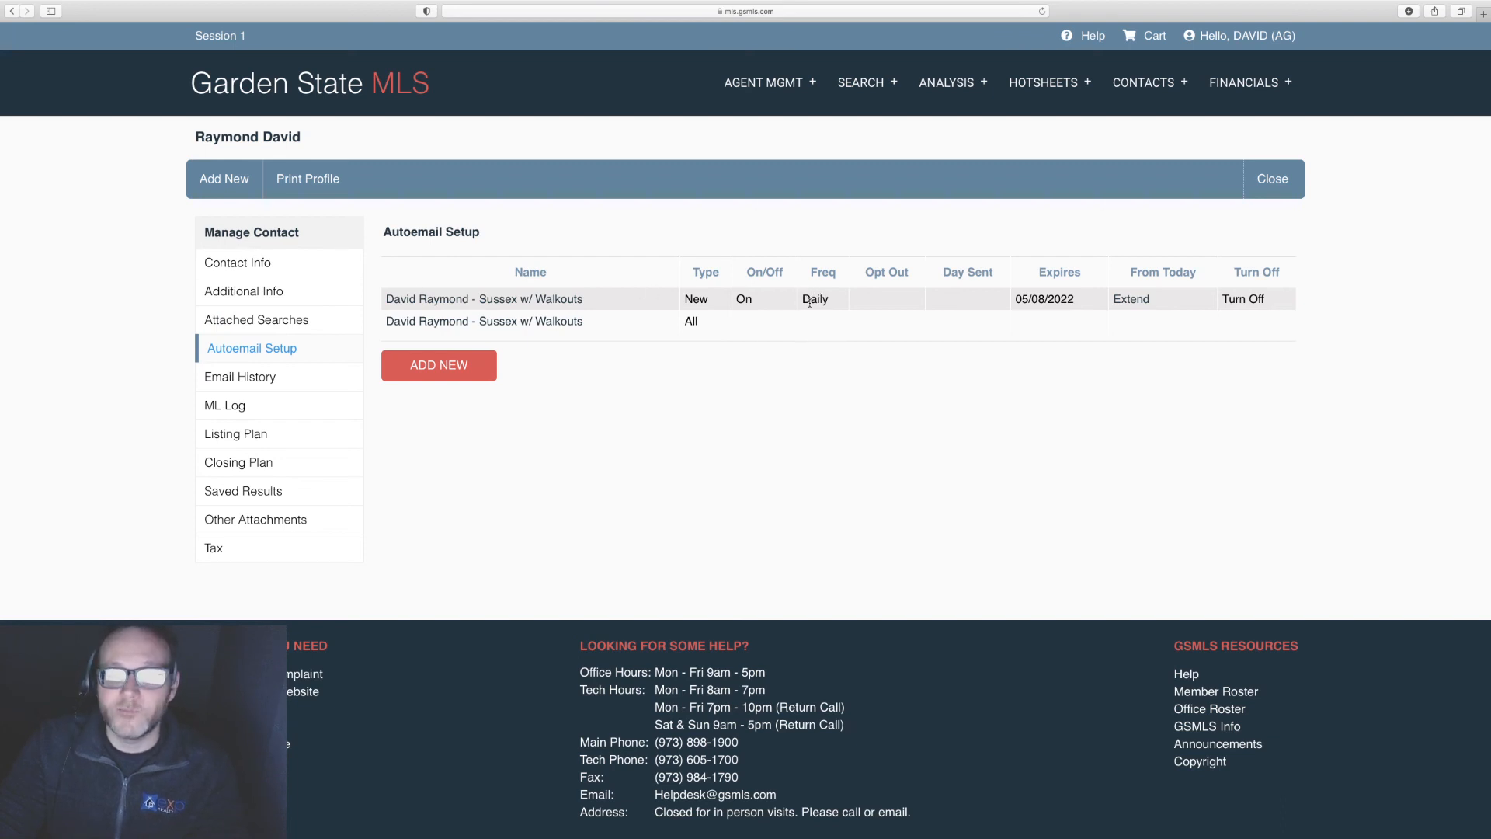
left_click_drag(804, 300, 824, 300)
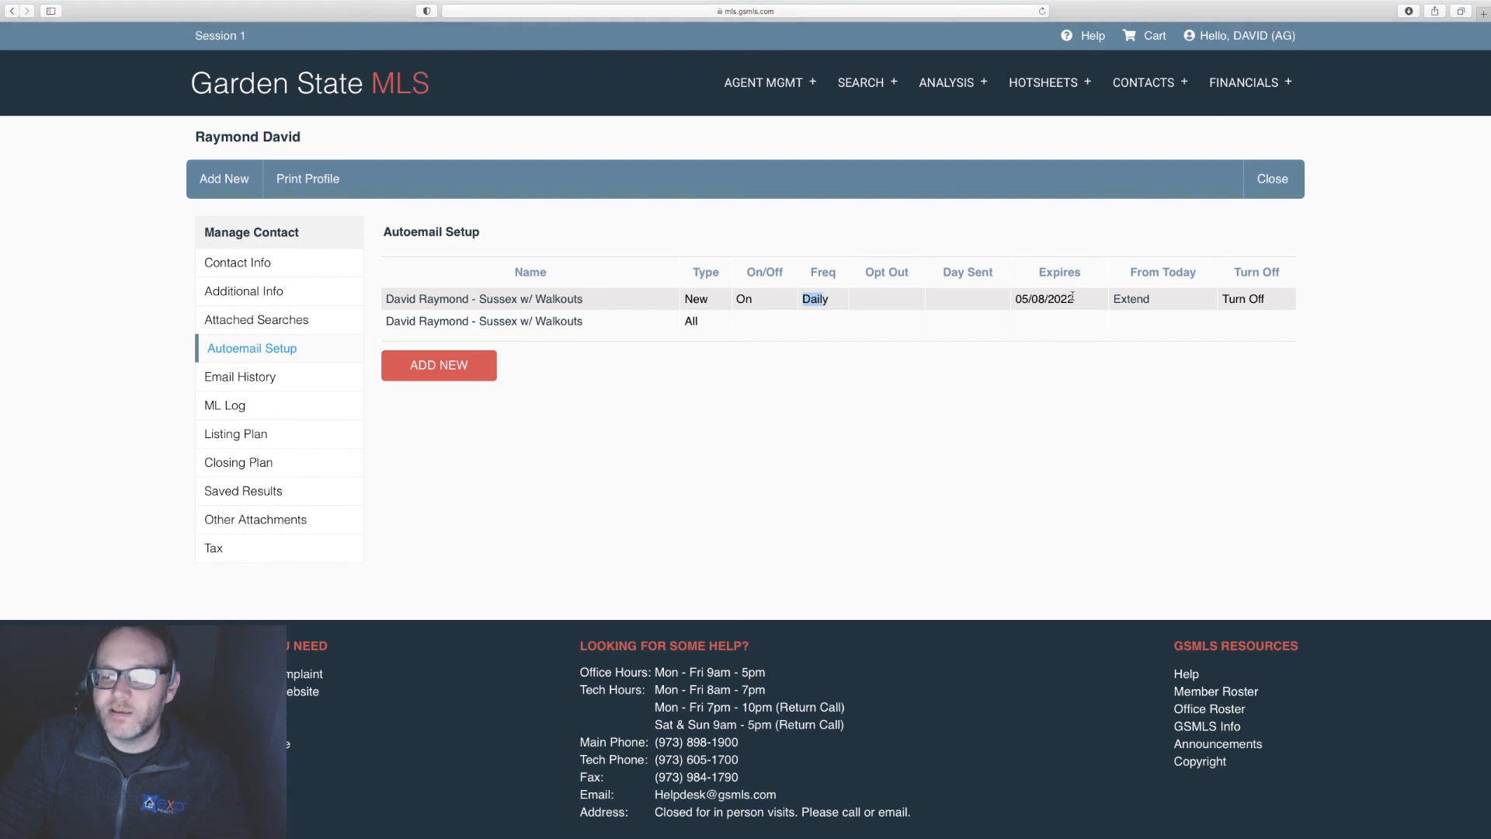
left_click_drag(1075, 302, 1018, 301)
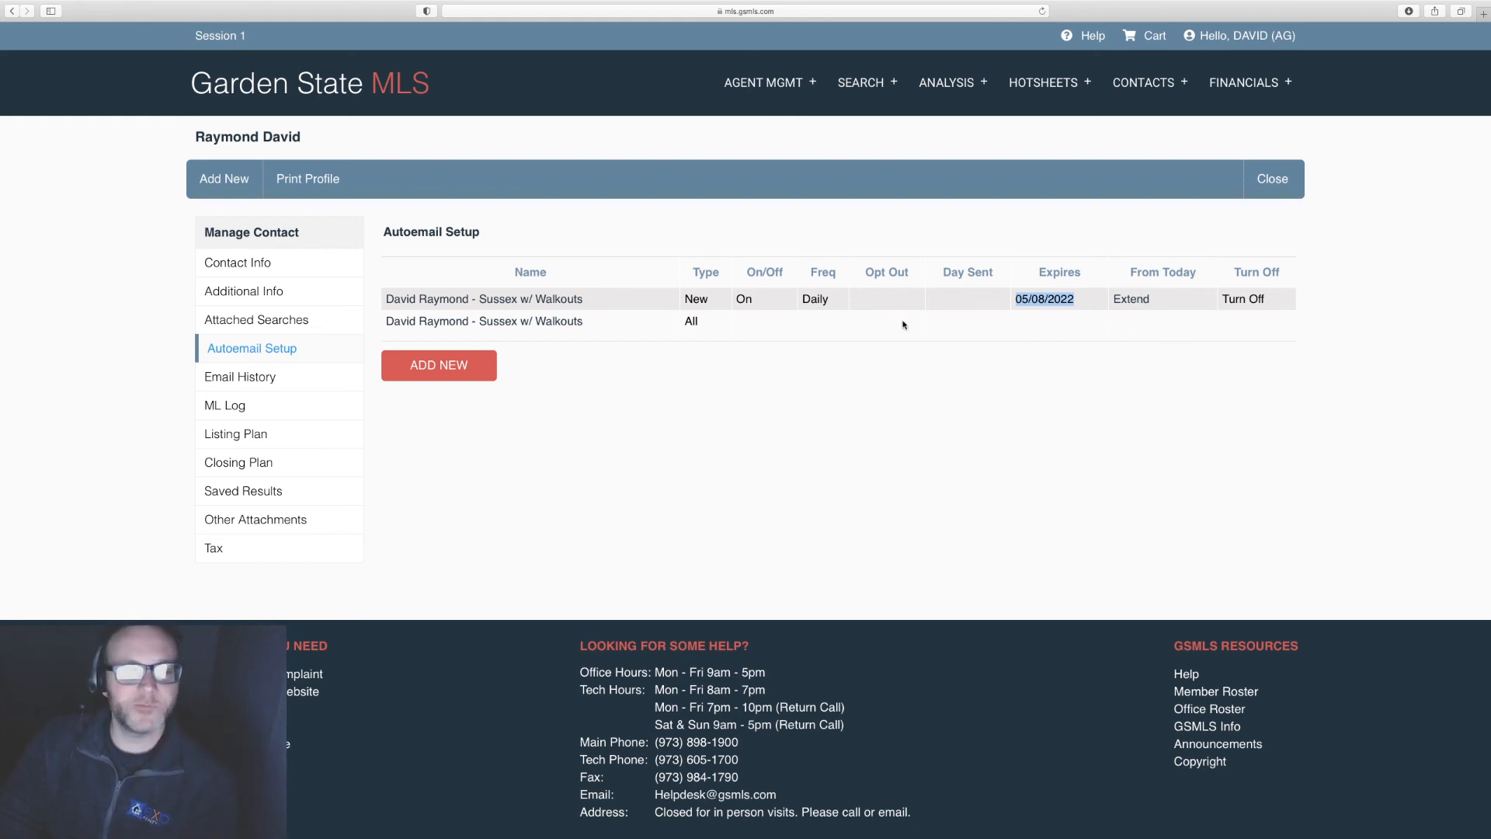
left_click(235, 383)
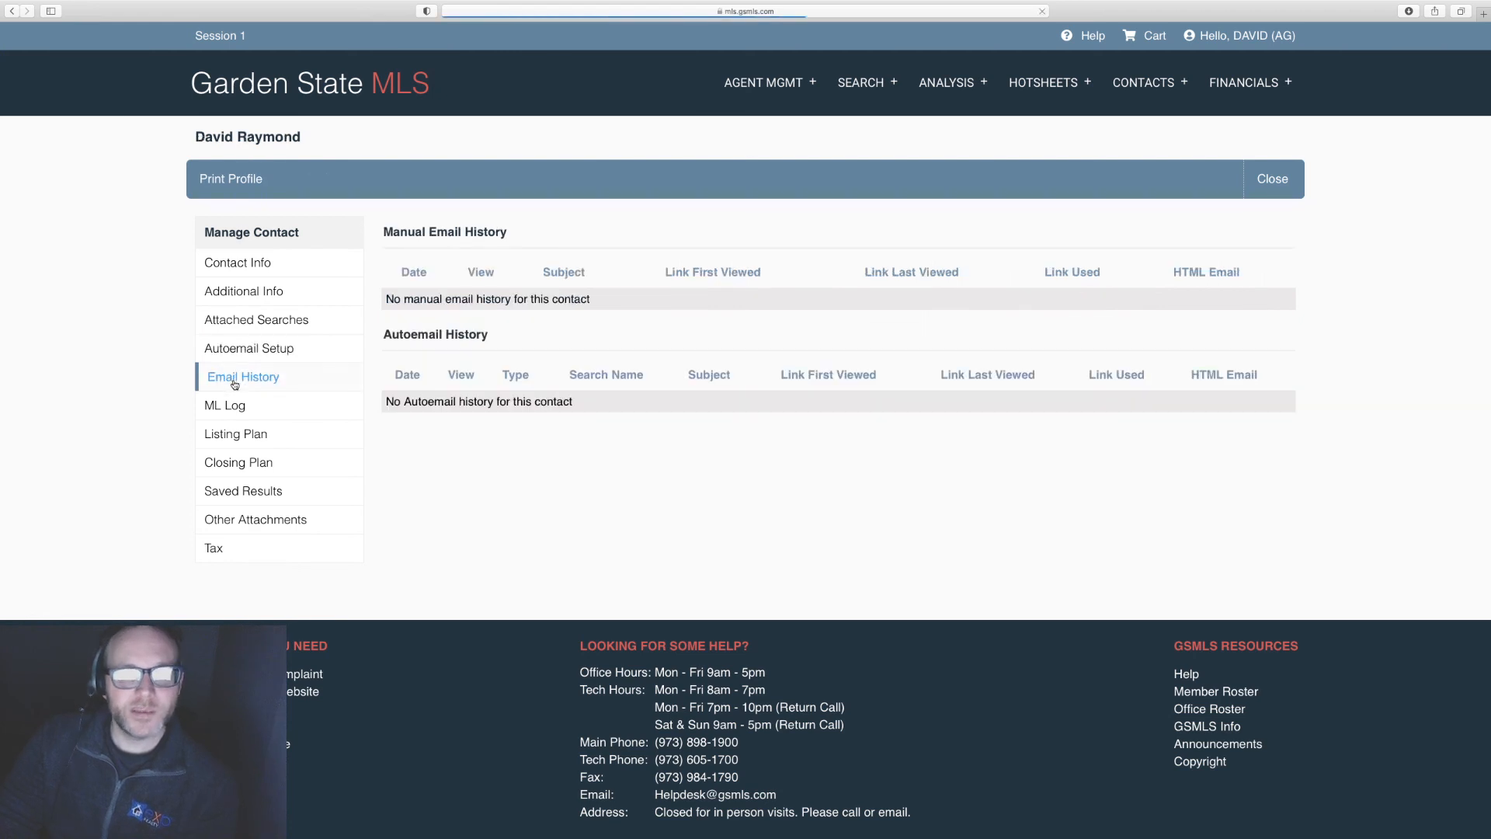
left_click(253, 351)
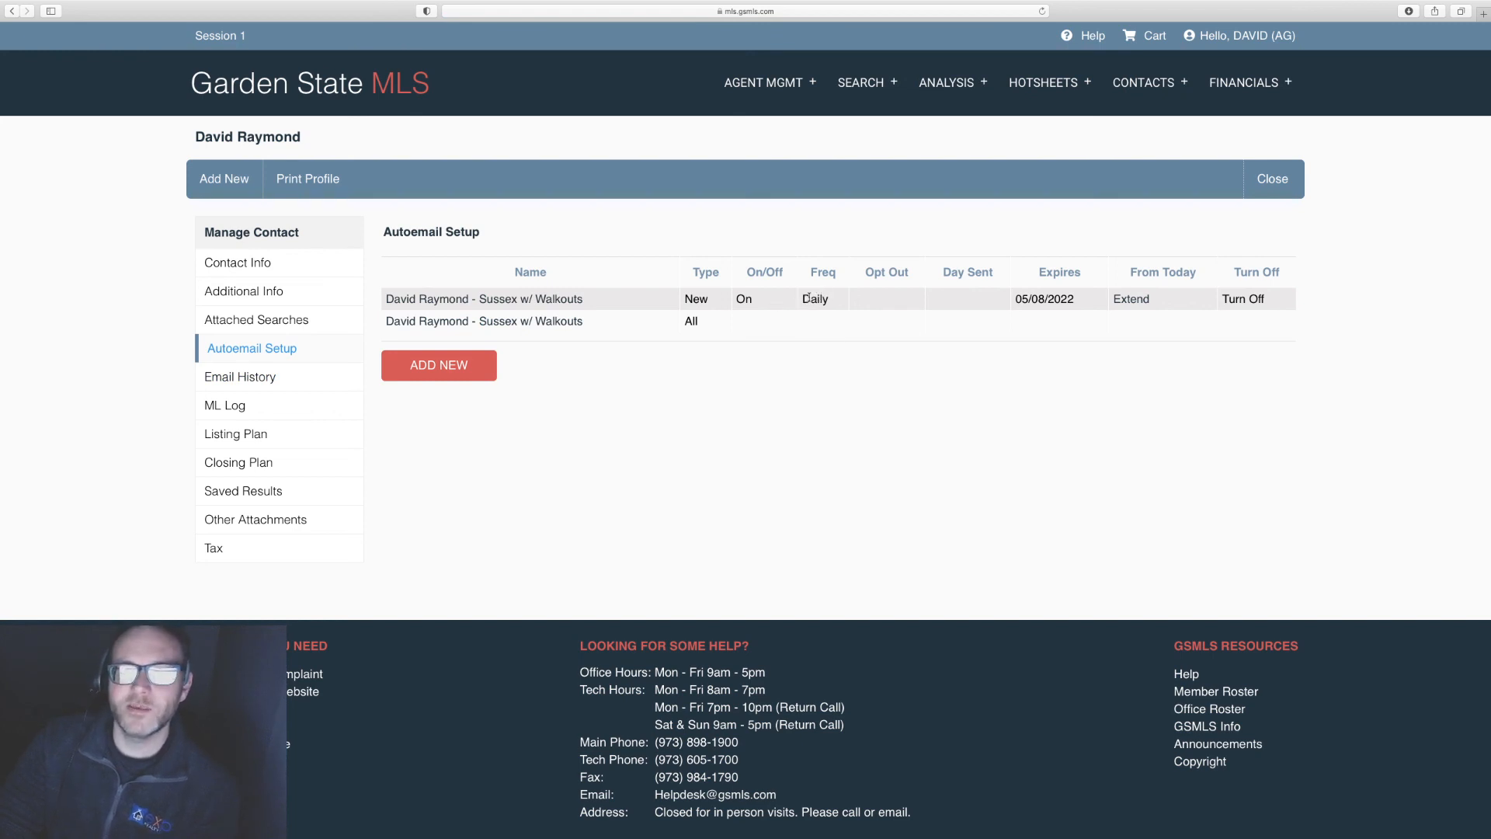
left_click(240, 380)
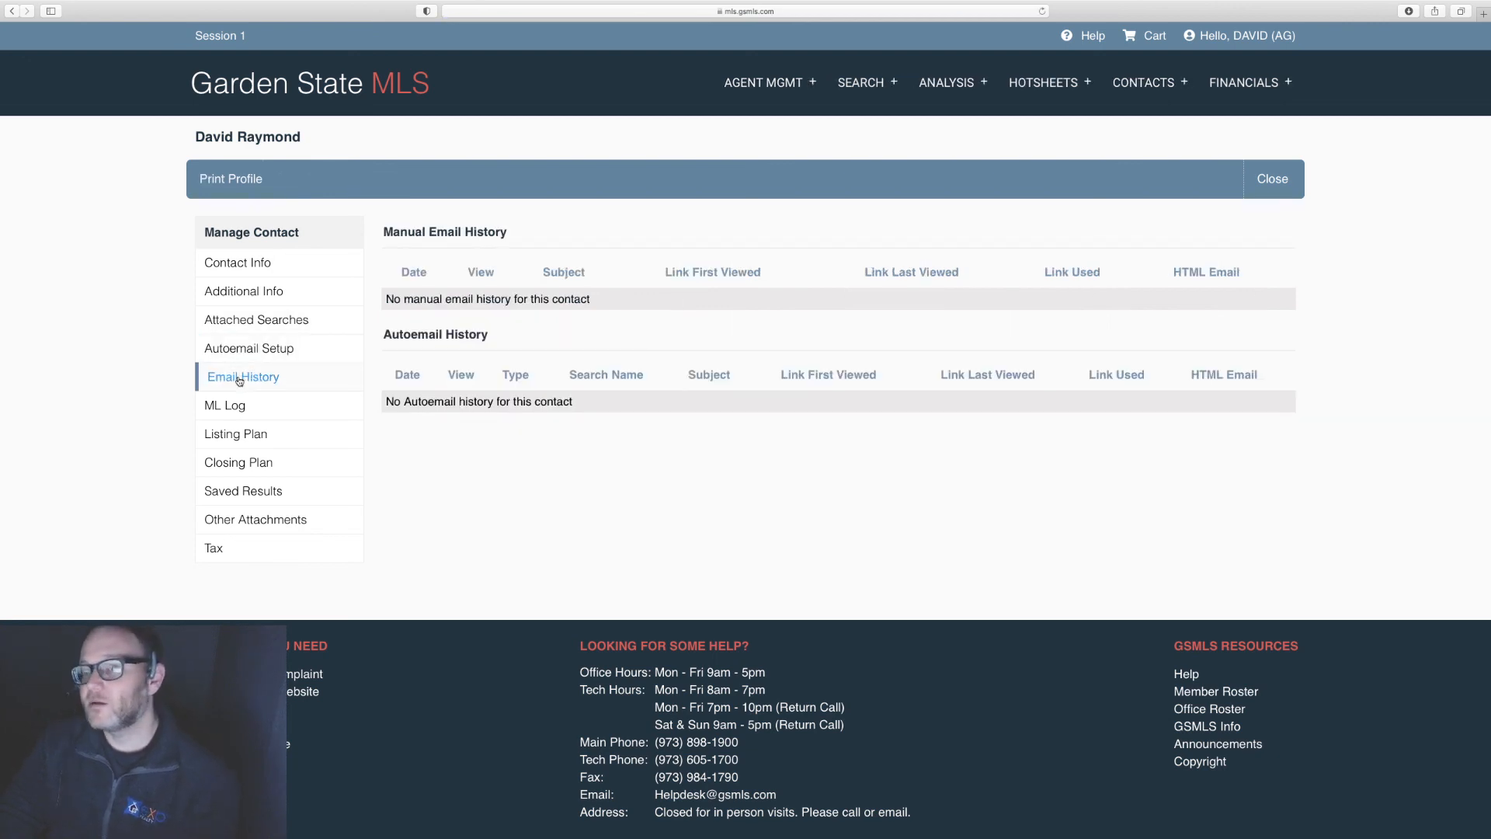
left_click(231, 409)
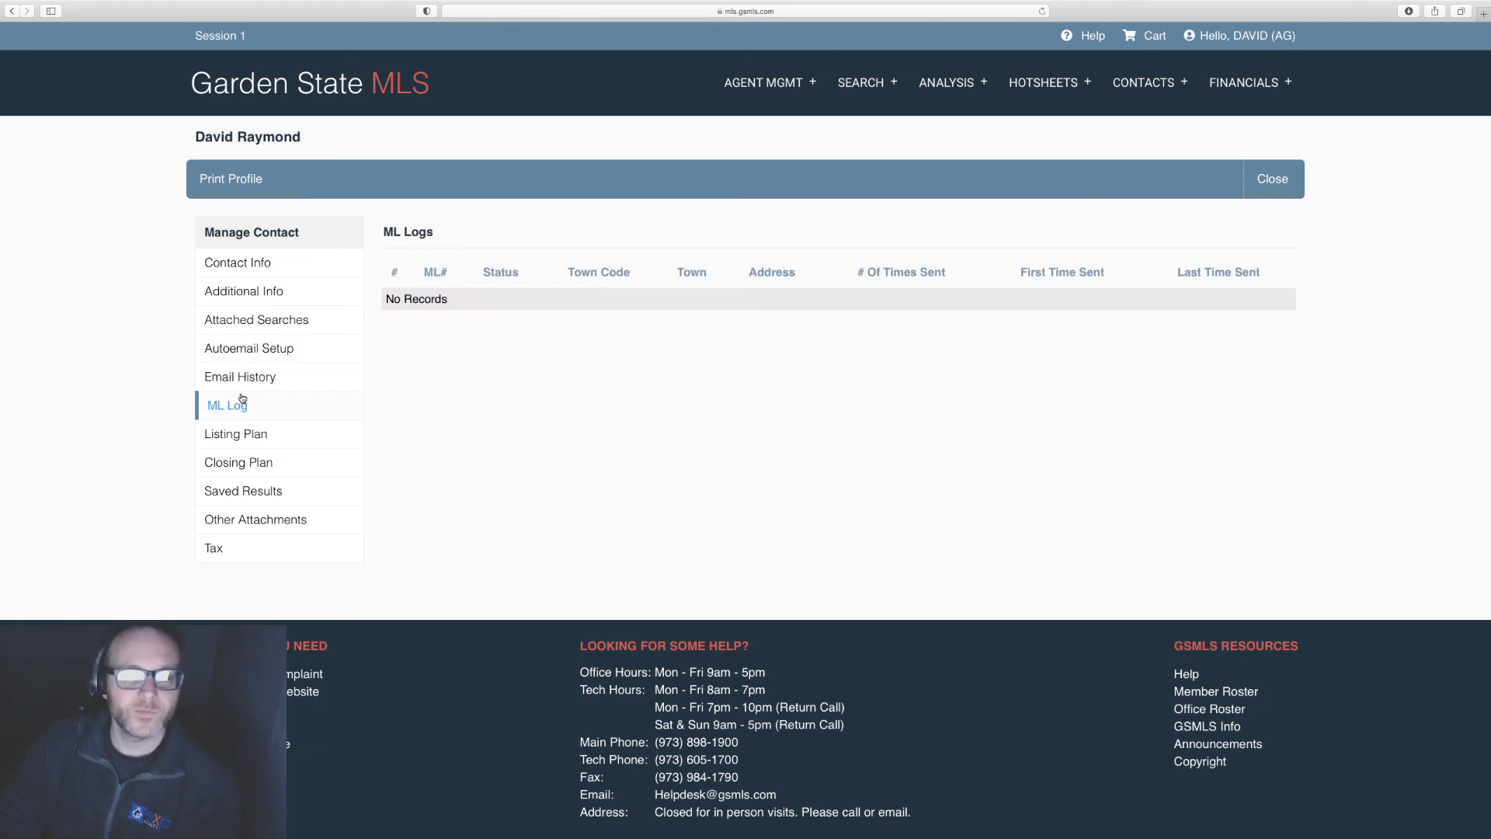
left_click(240, 378)
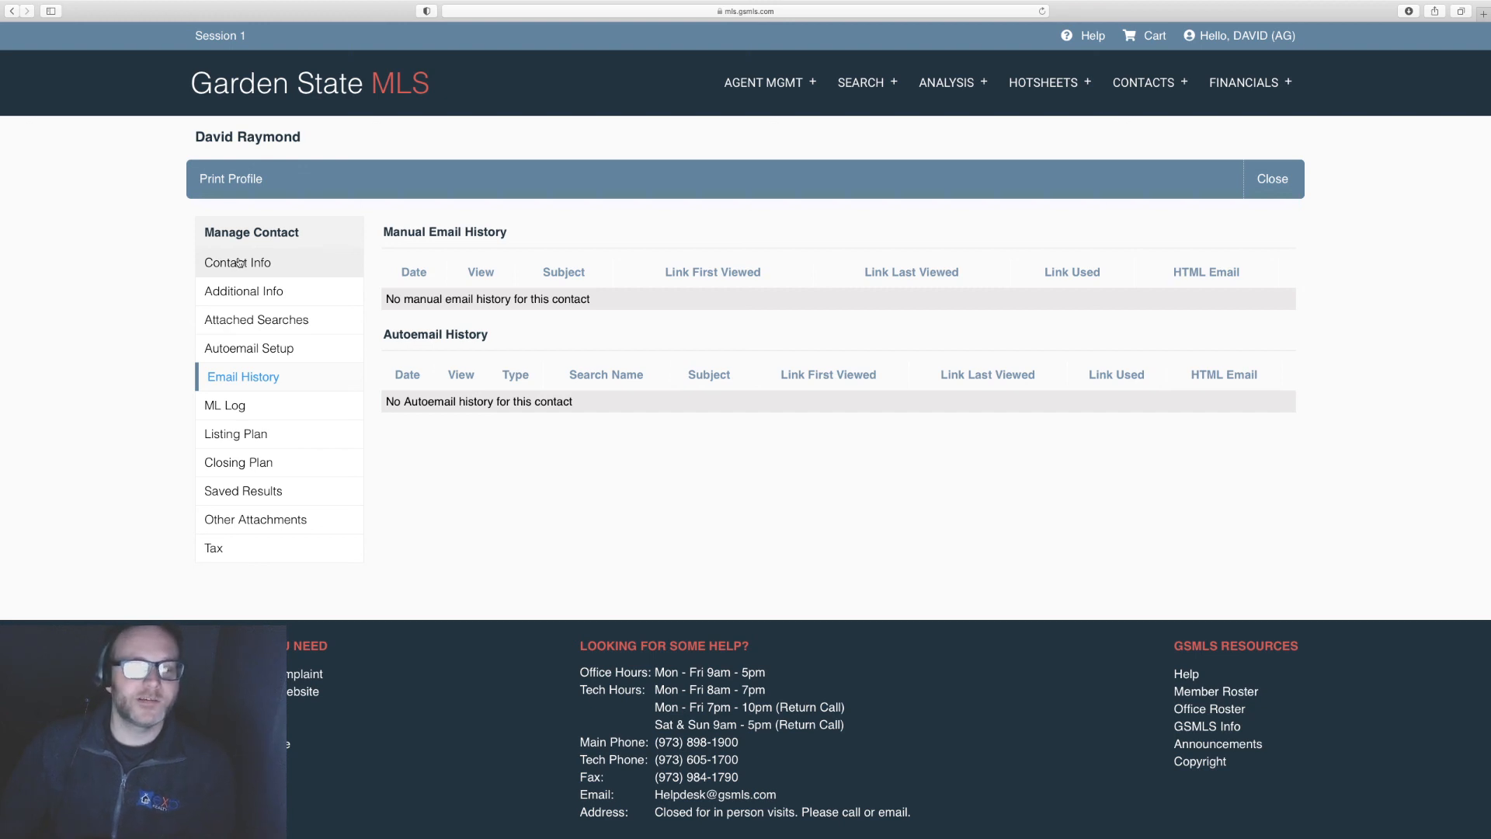
left_click(243, 320)
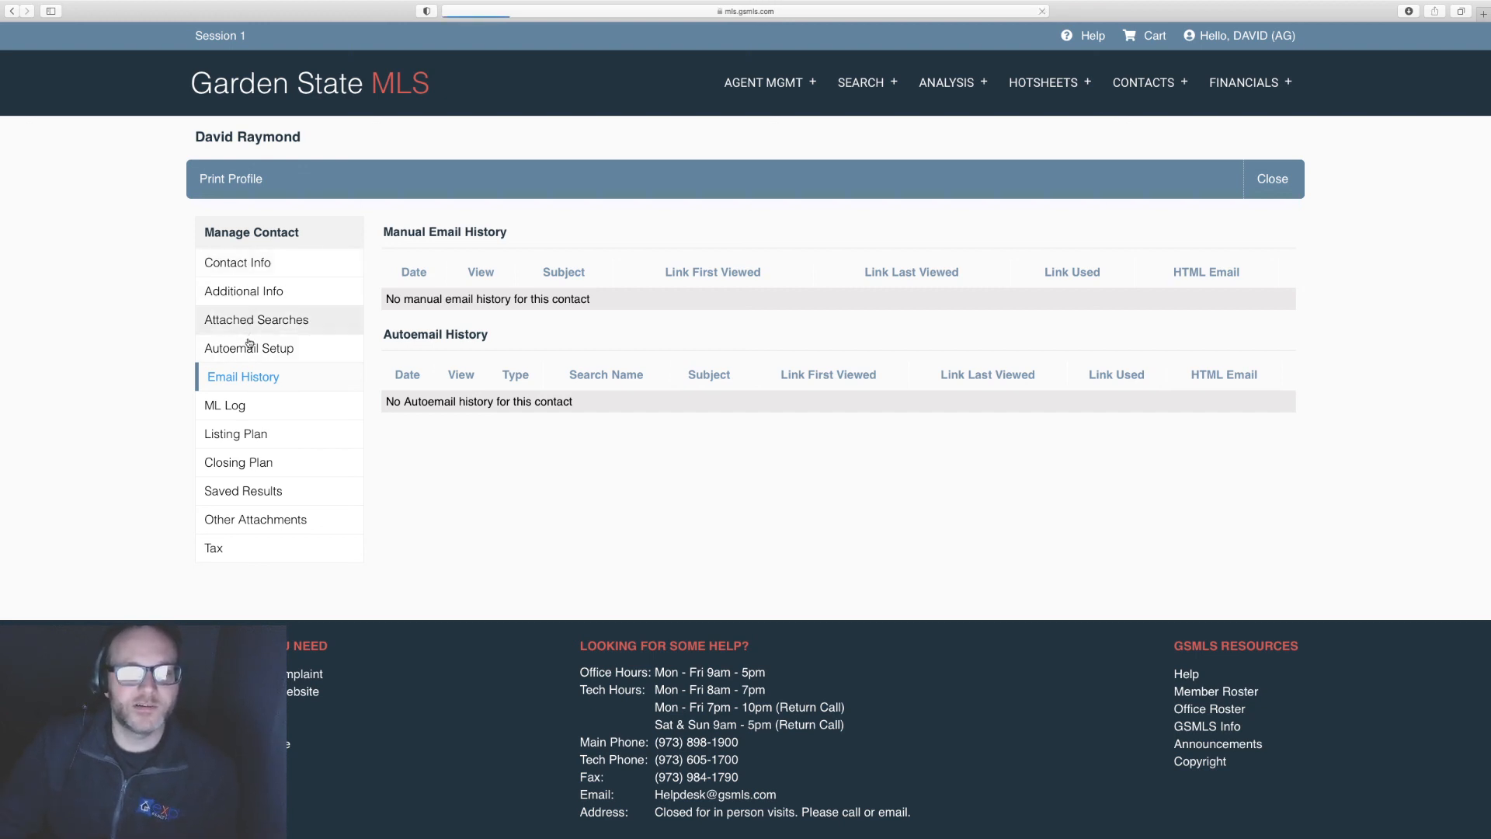
left_click(249, 349)
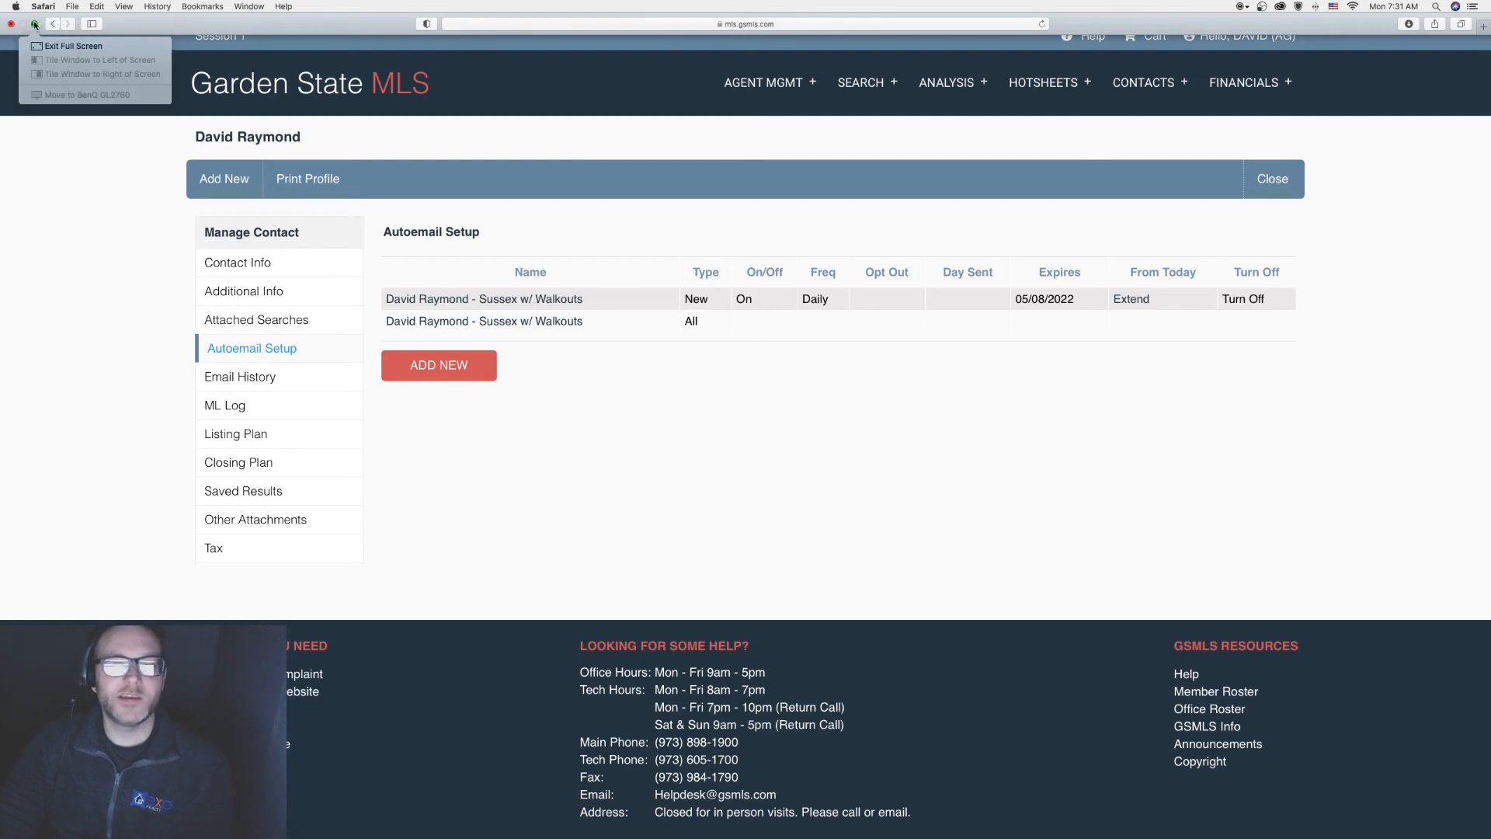
Step: Dismiss the window arrangement options of the browser window
left_click(34, 25)
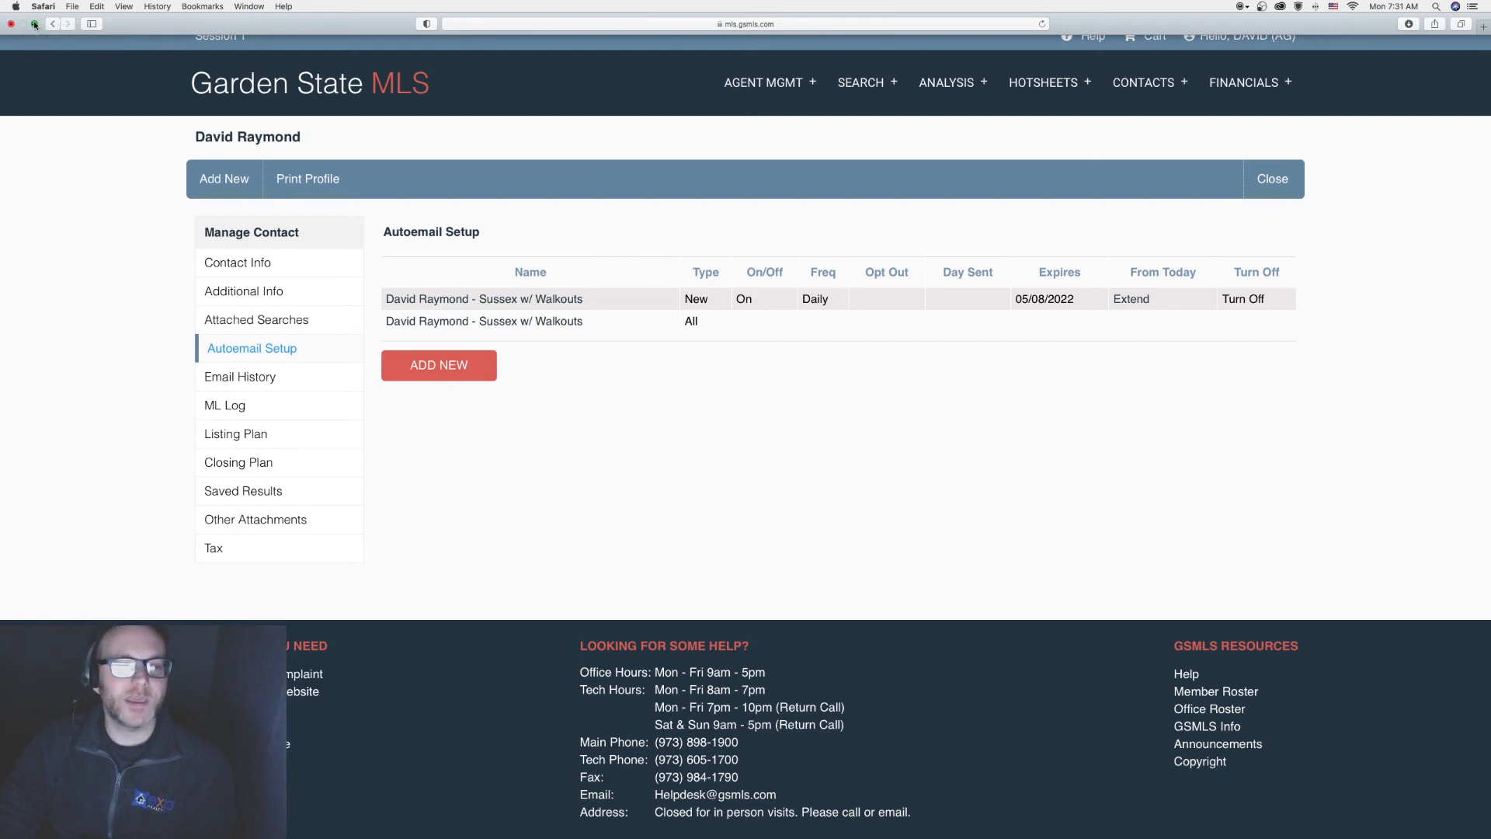